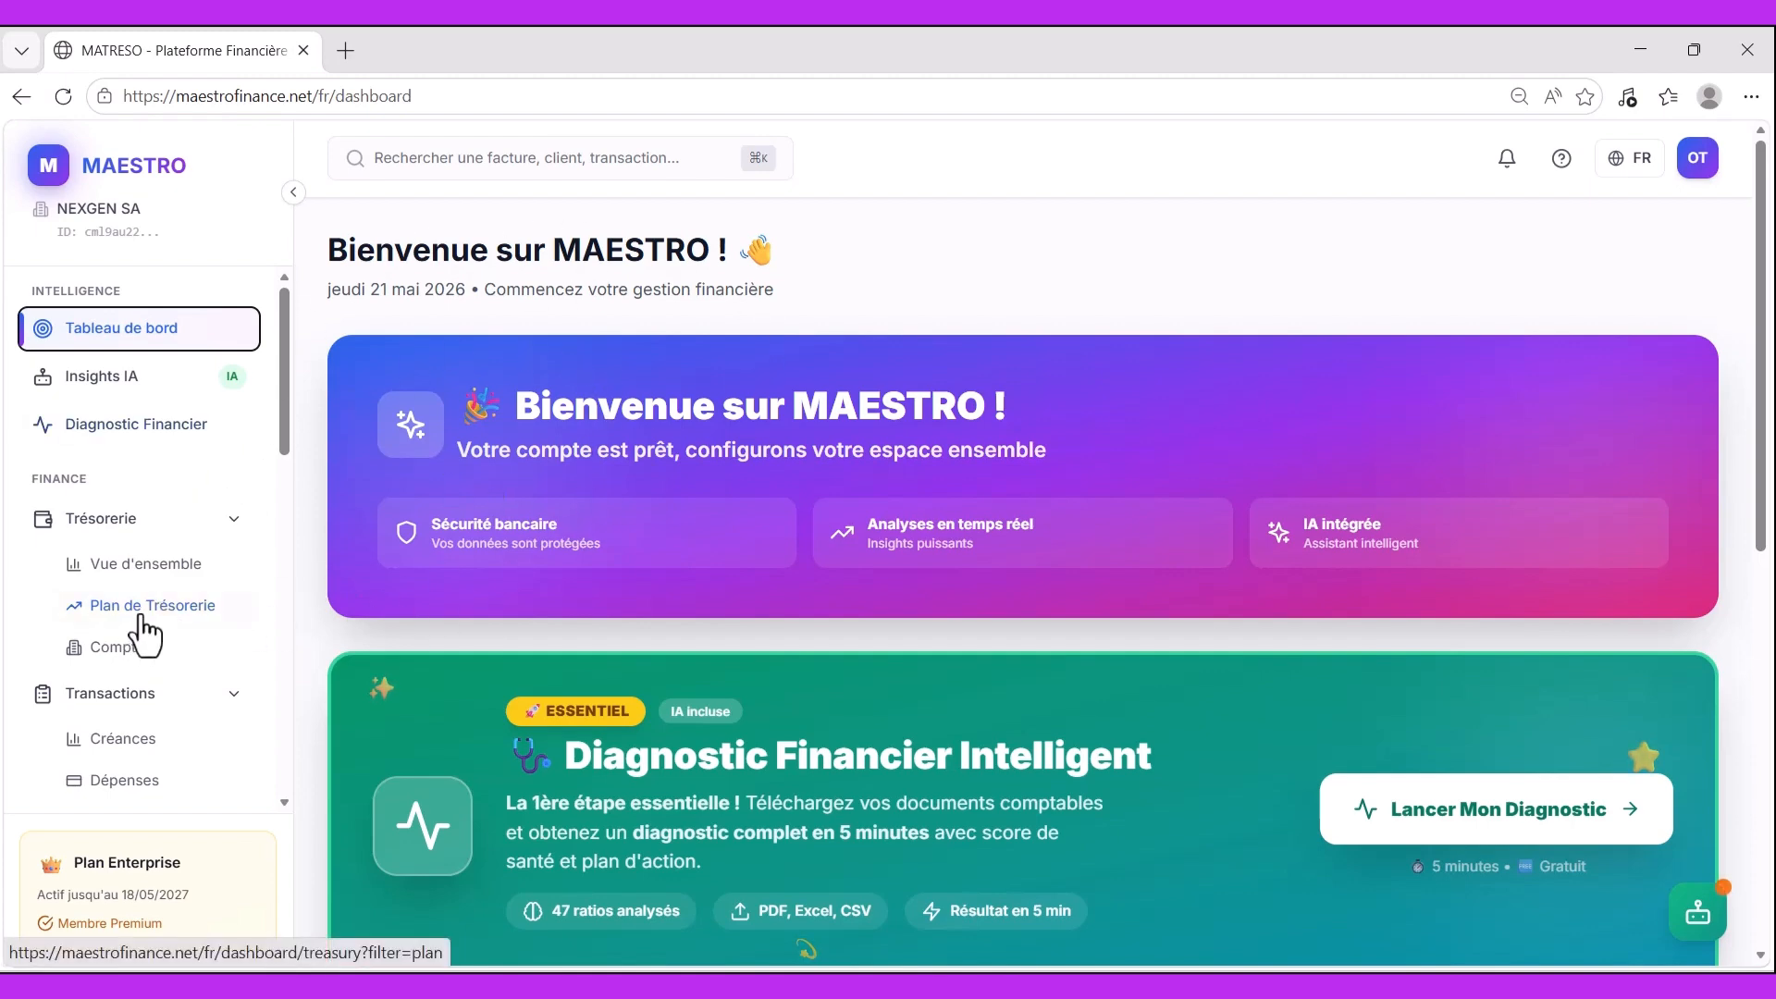
- Collapse the Trésorerie and Transactions groups in the navigation and look through the available modules
click(227, 531)
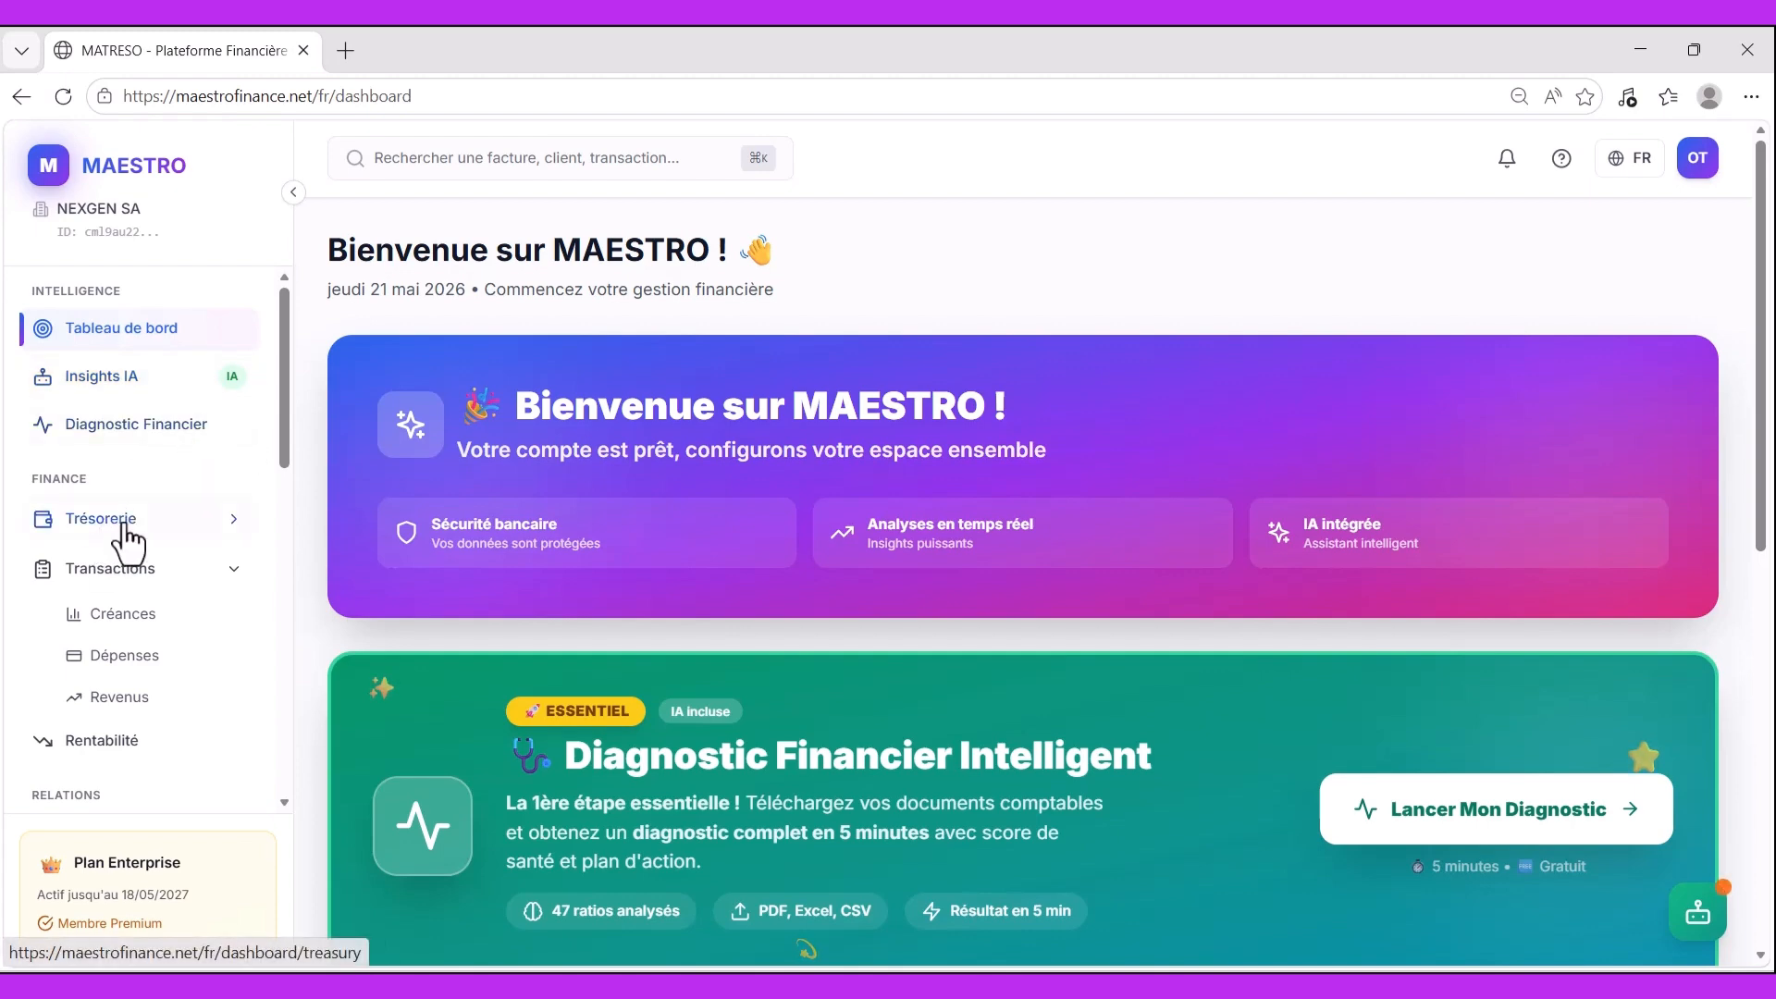
click(233, 570)
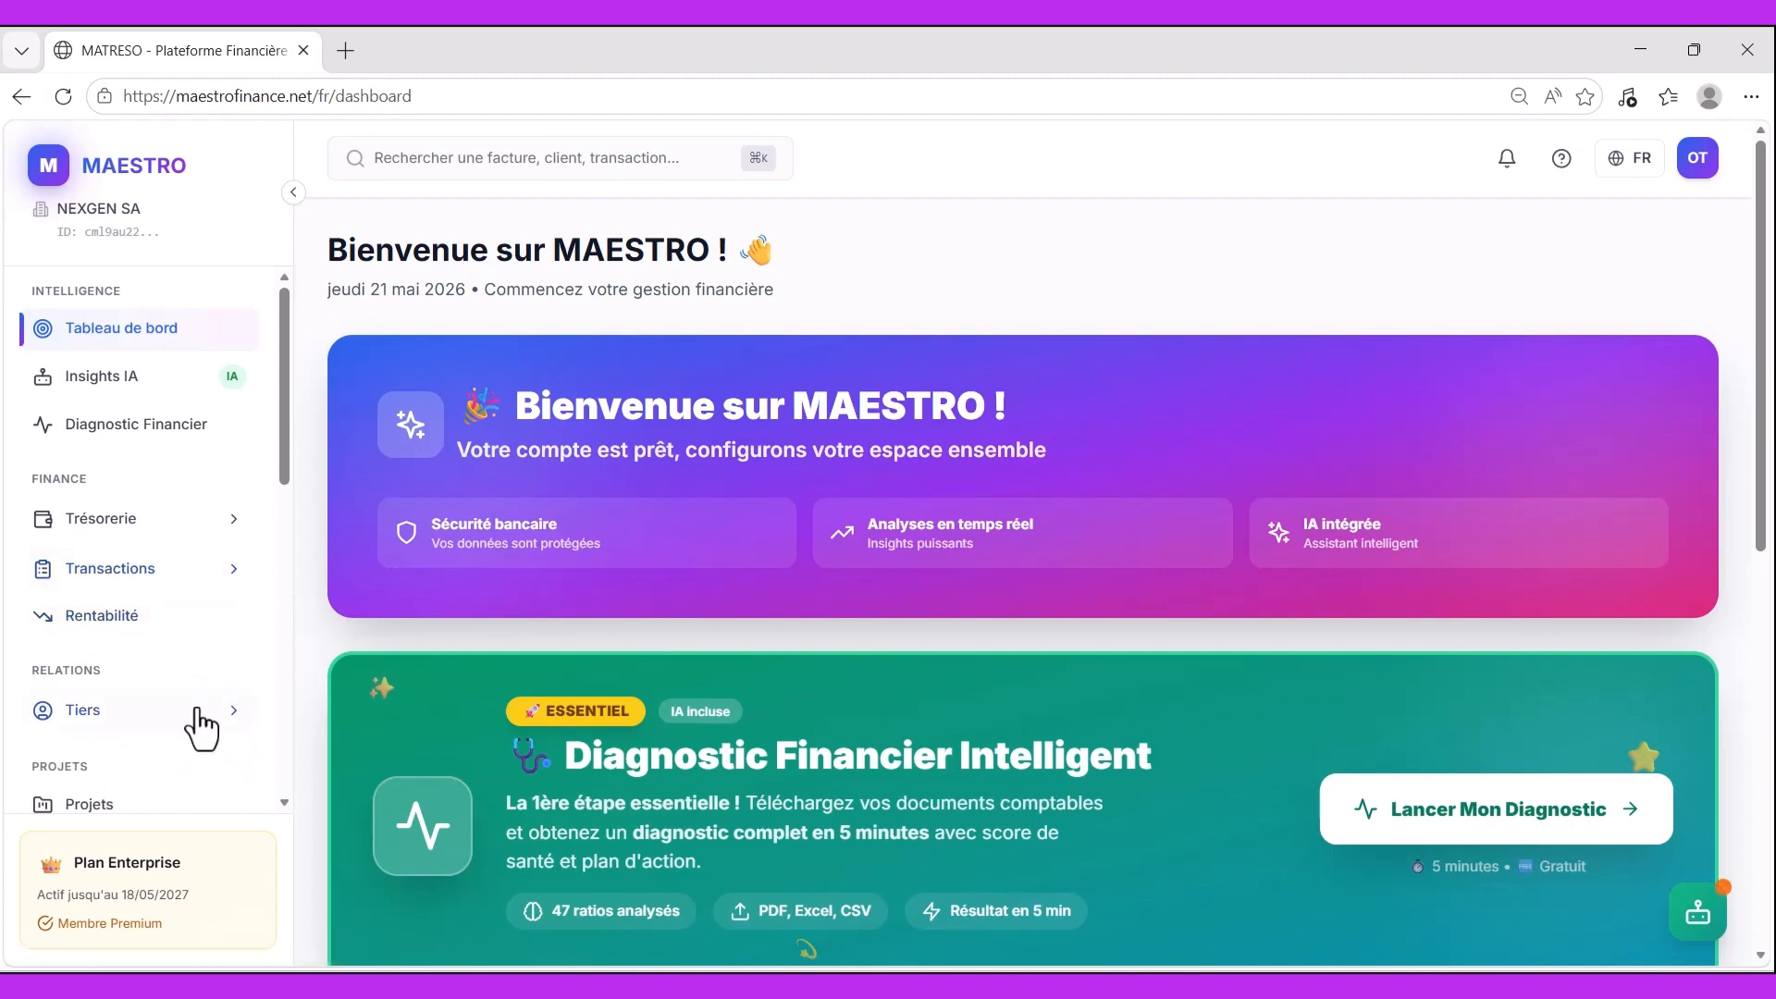
scroll(198, 722, down, 3)
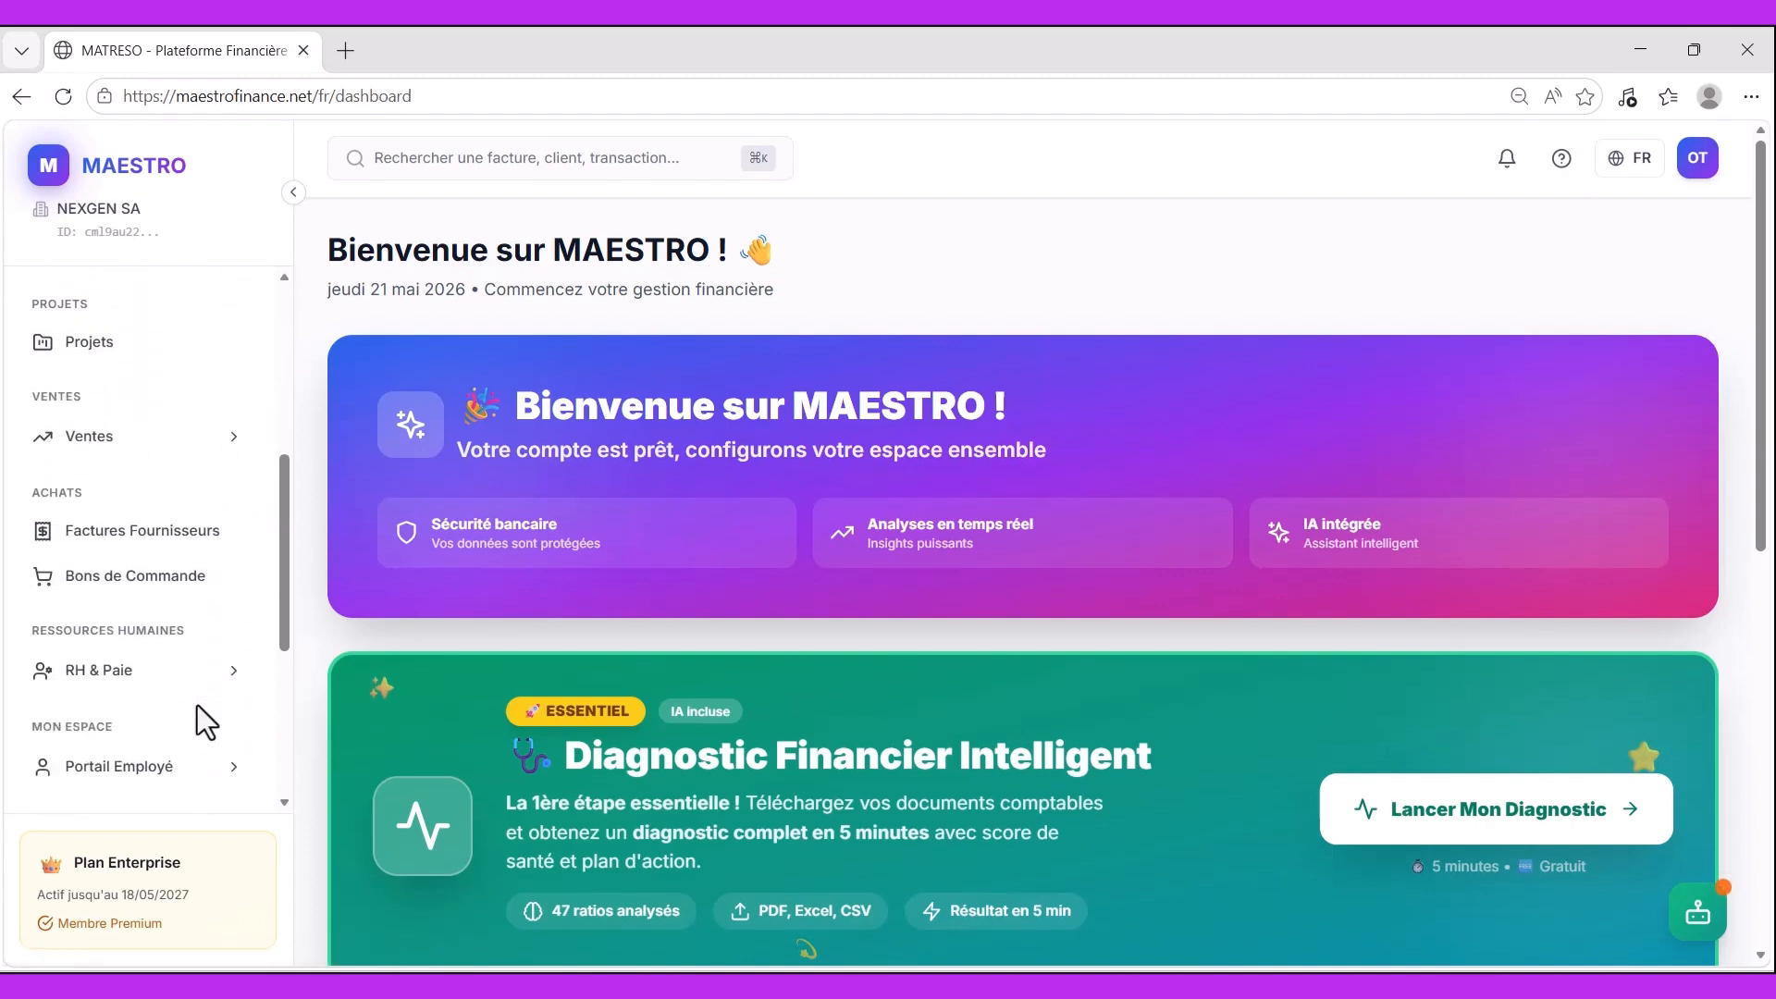
scroll(197, 704, up, 4)
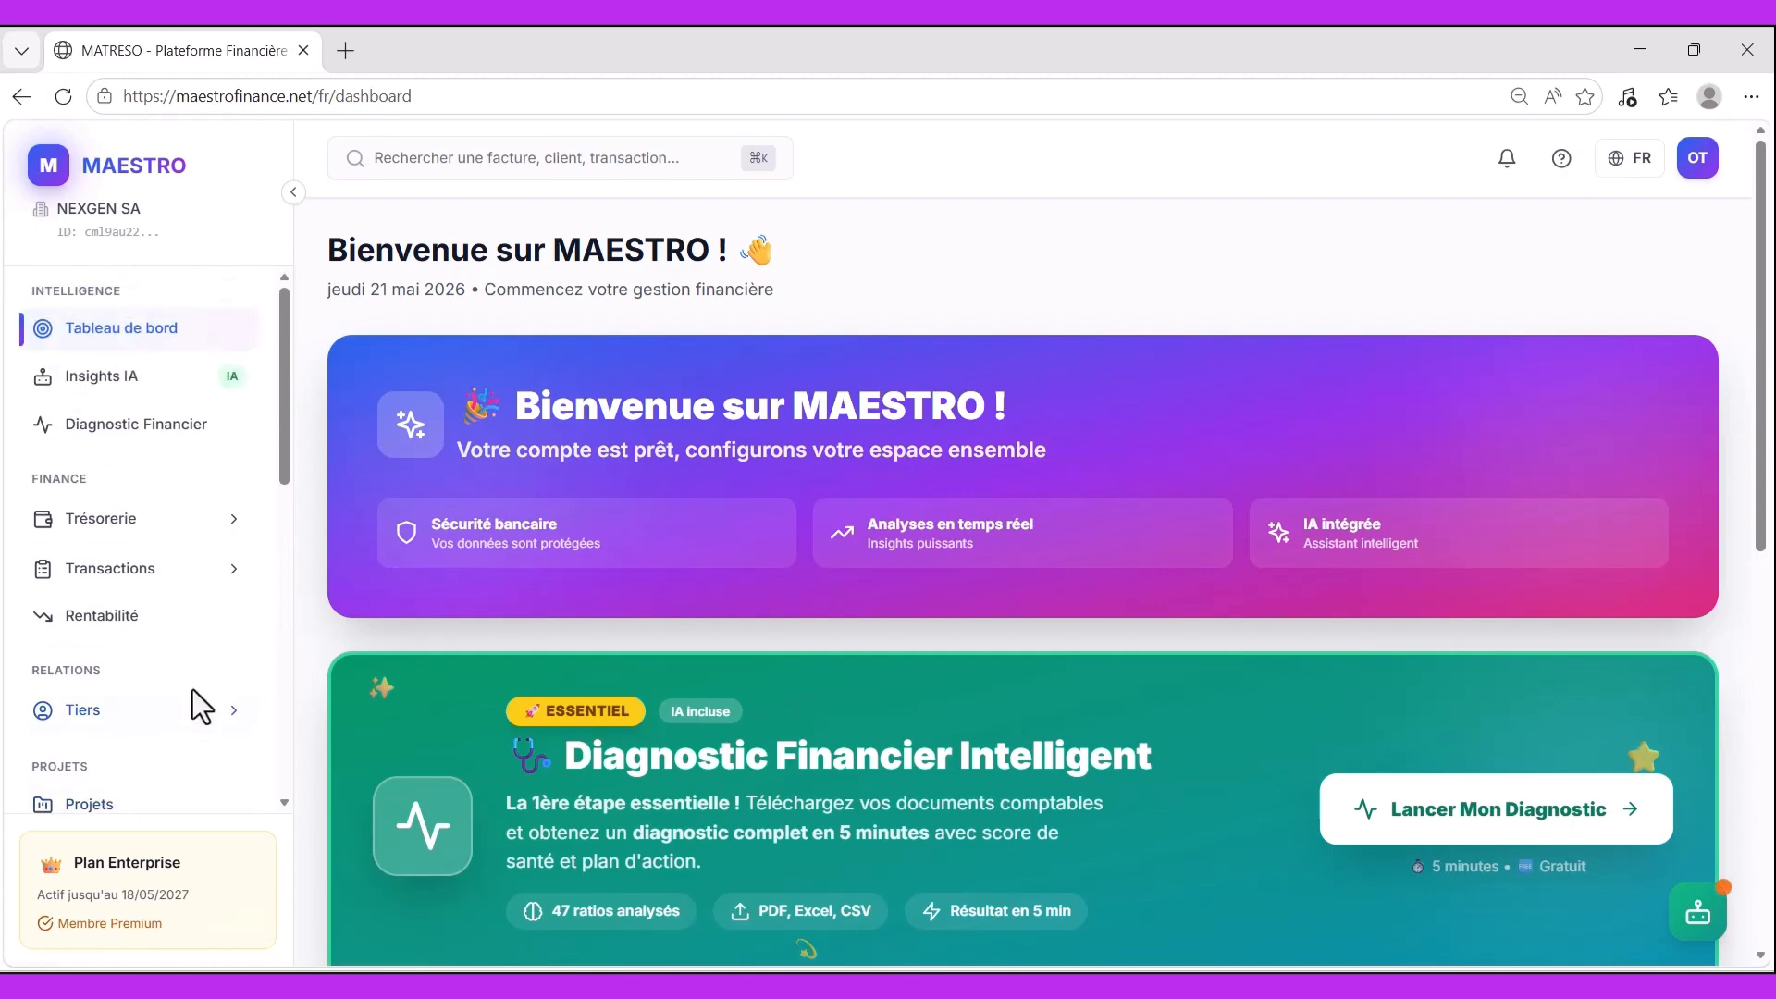
- Open the list of Plans de Trésorerie and start creating a new plan with the Assistant Intelligent
click(130, 544)
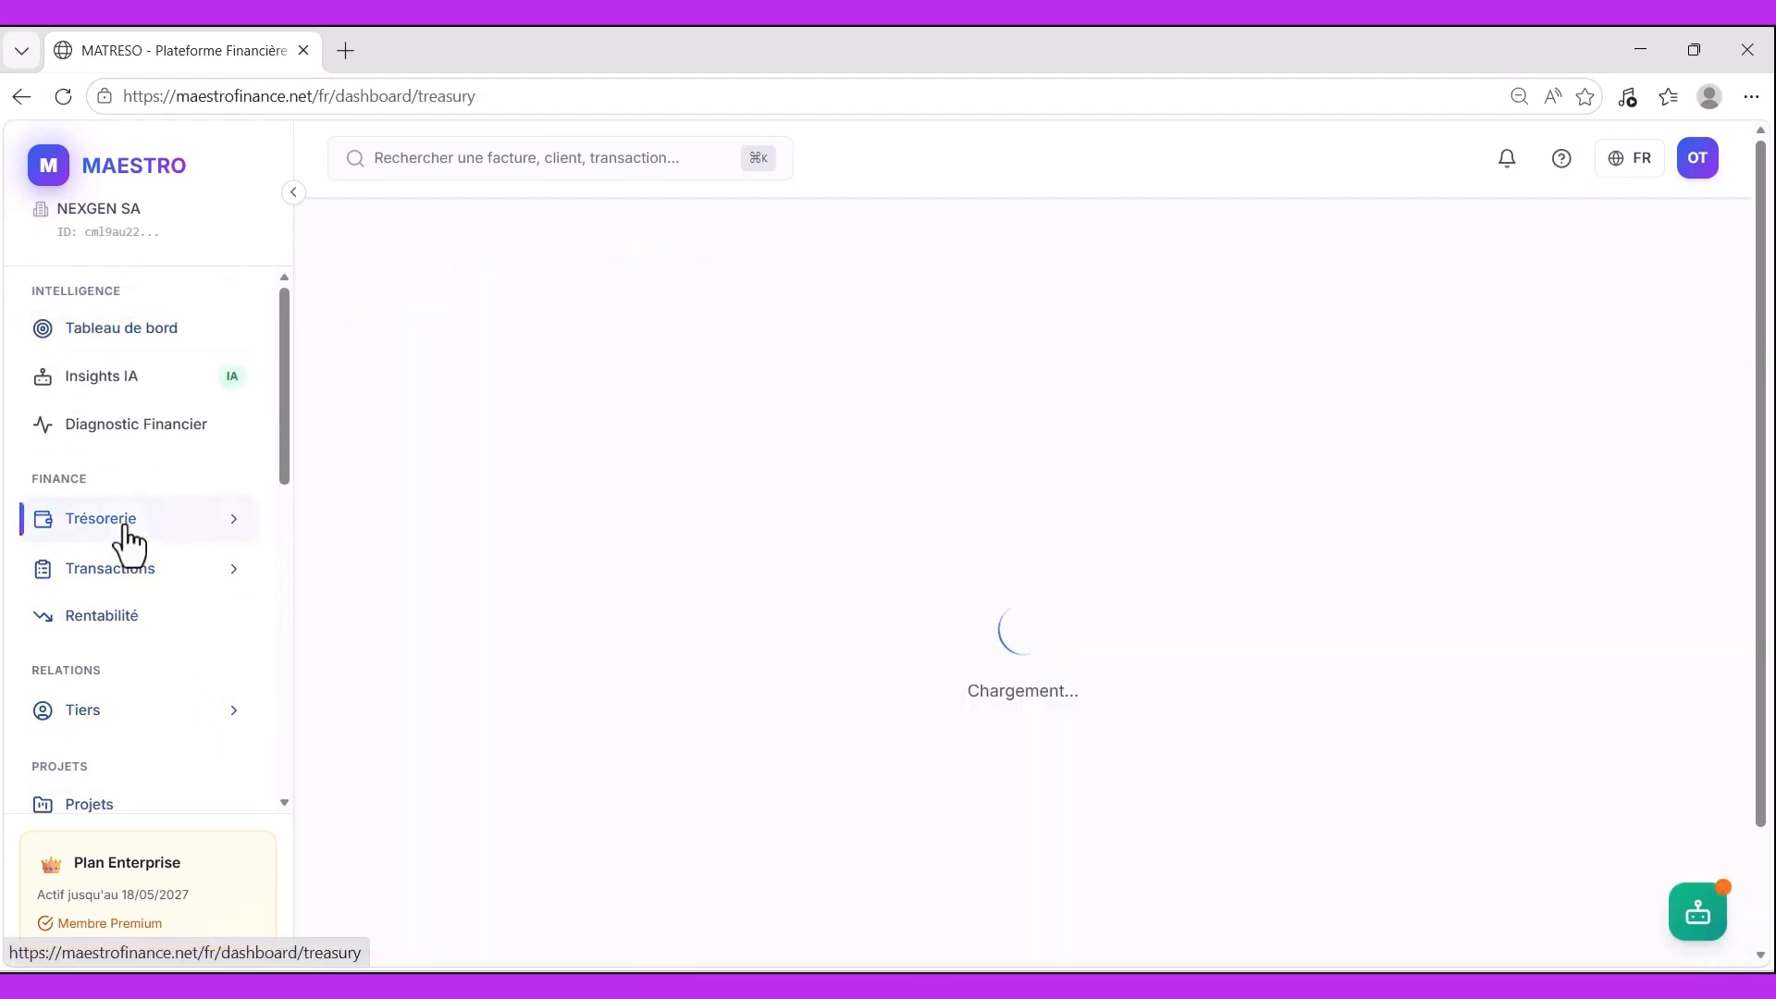
click(234, 520)
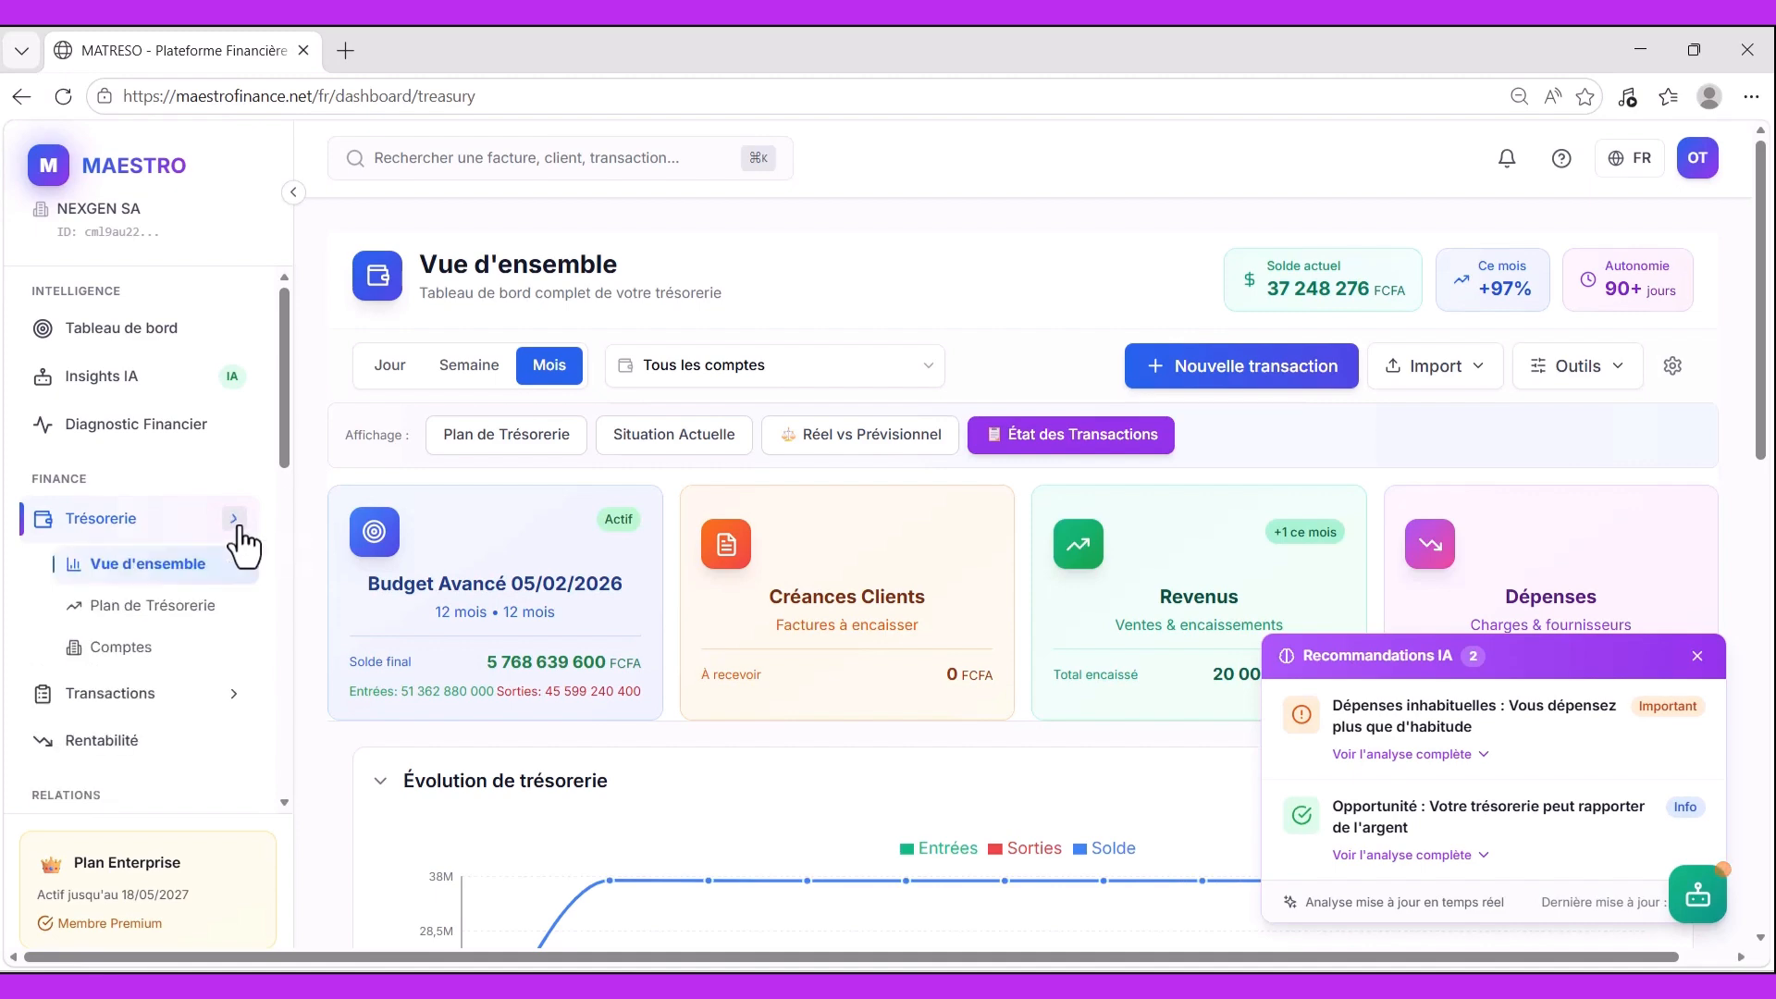
click(167, 603)
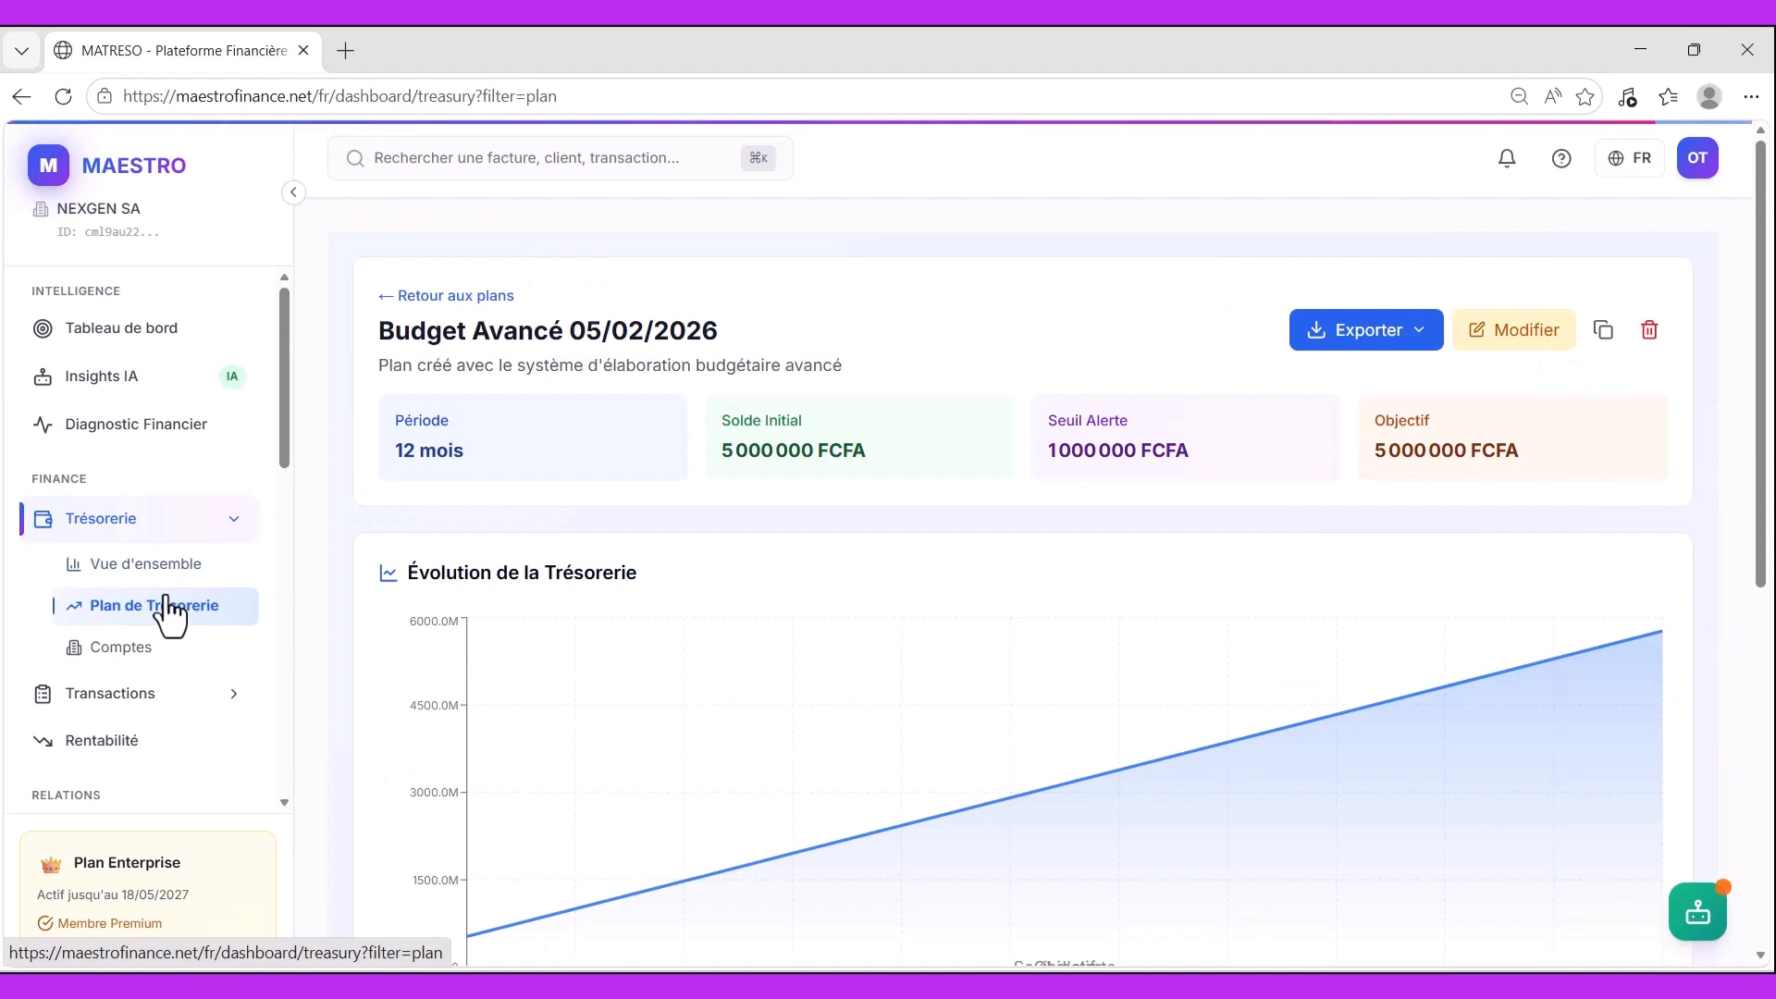
click(445, 298)
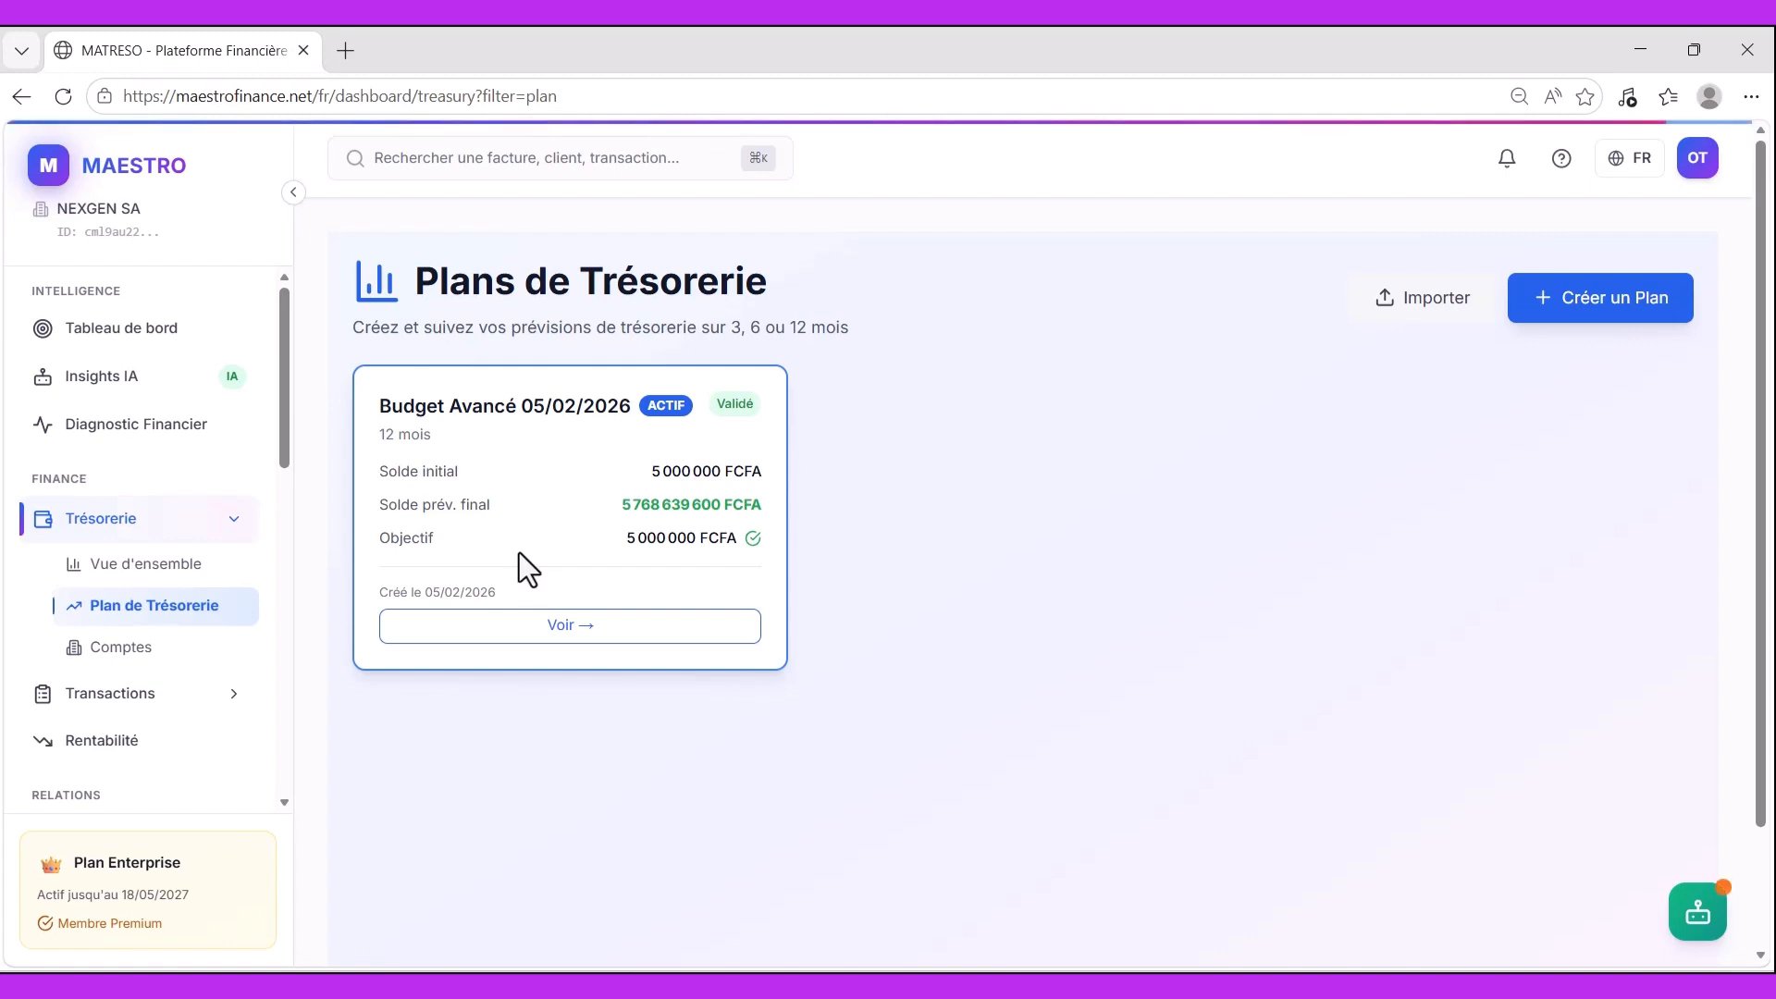
click(1607, 326)
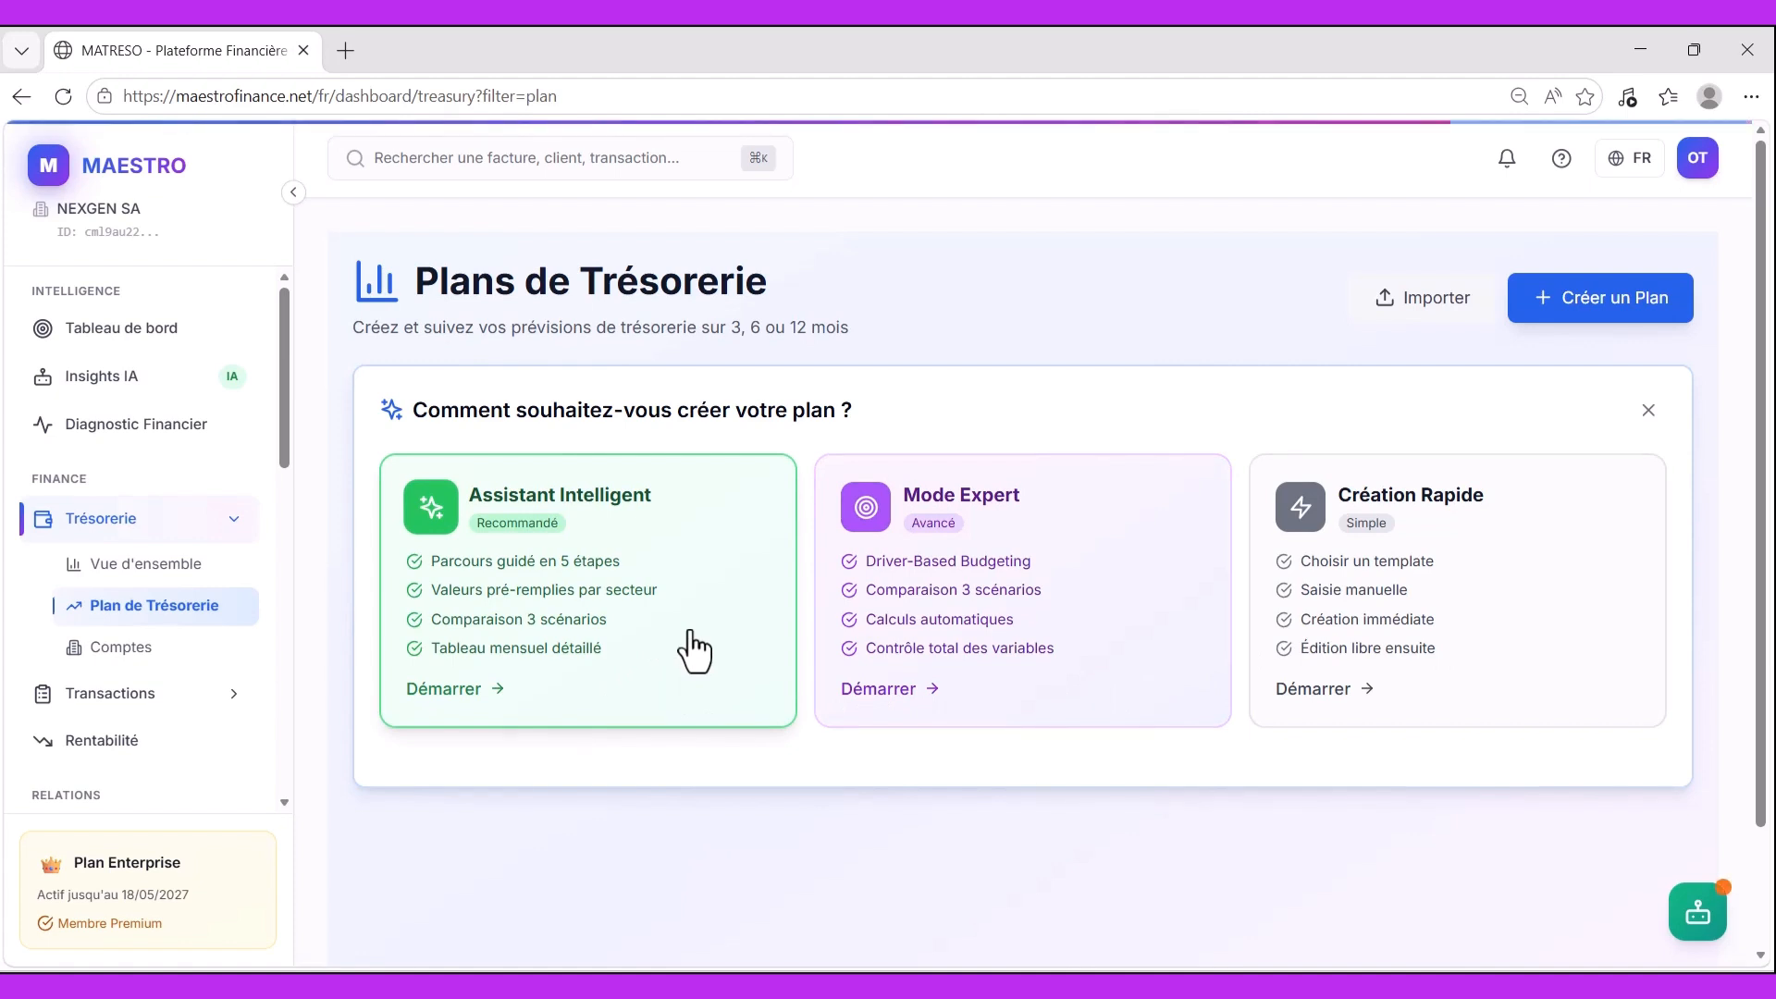
click(646, 654)
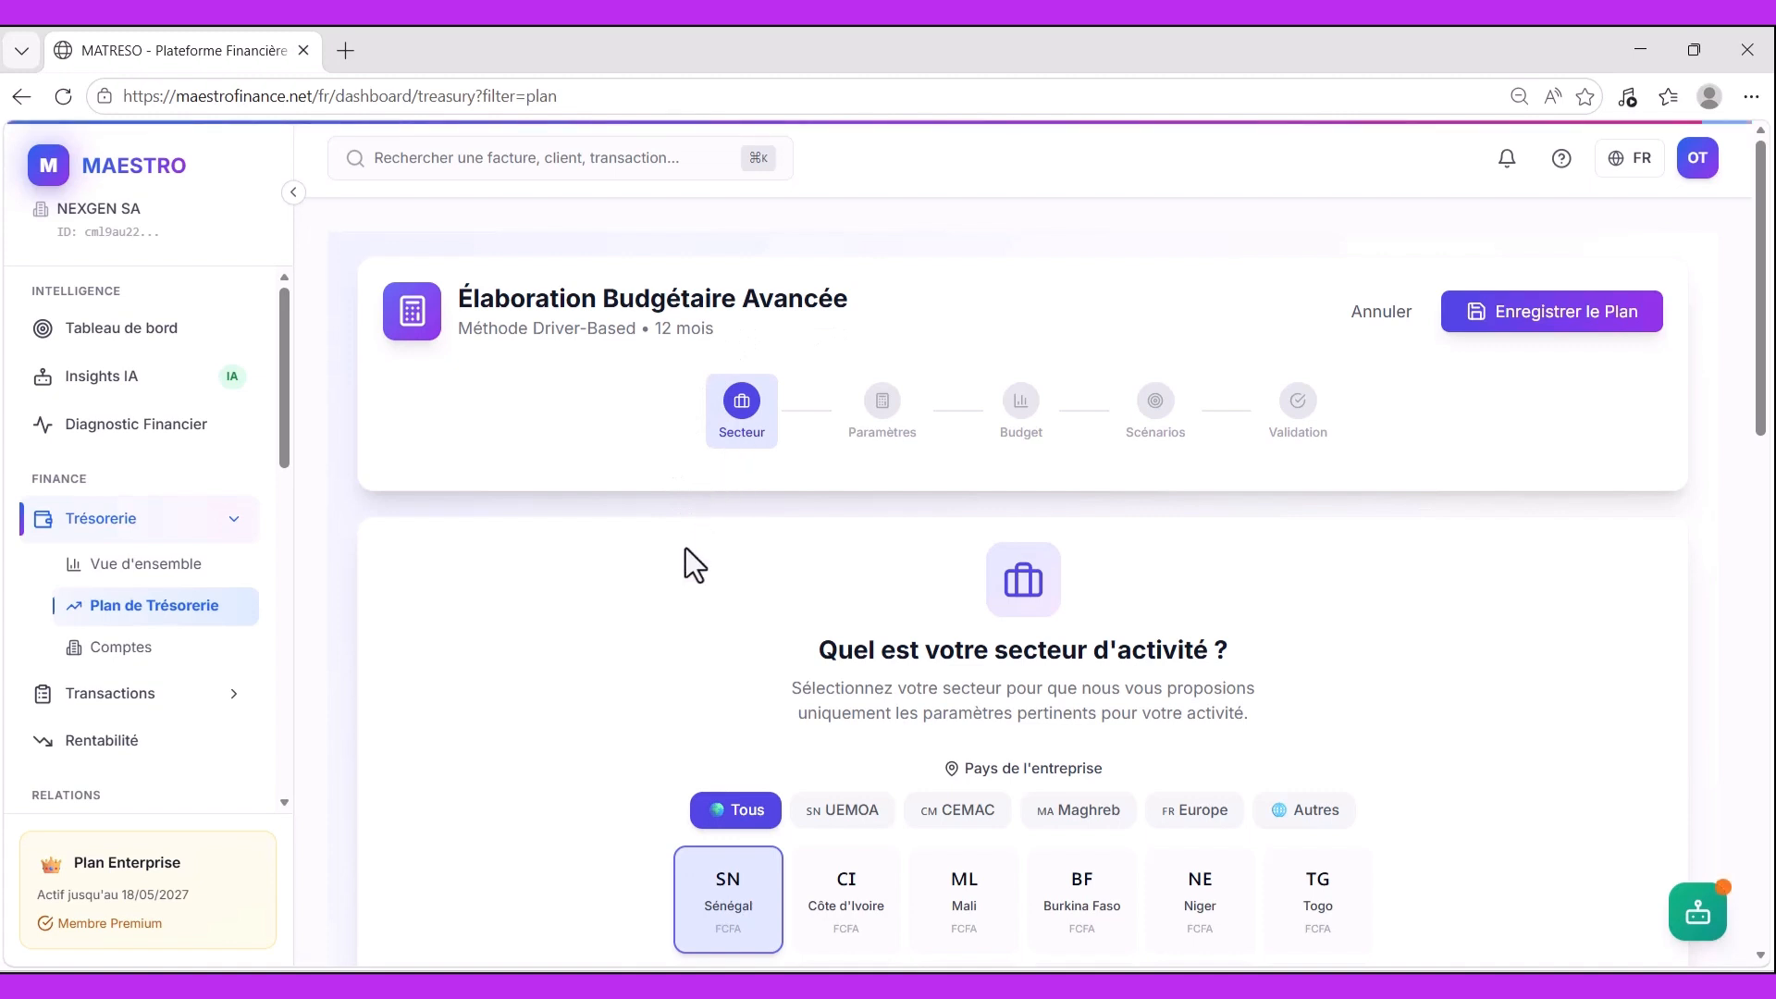
- Set the company's country to Côte d'Ivoire for the new budget plan
scroll(685, 547, down, 1)
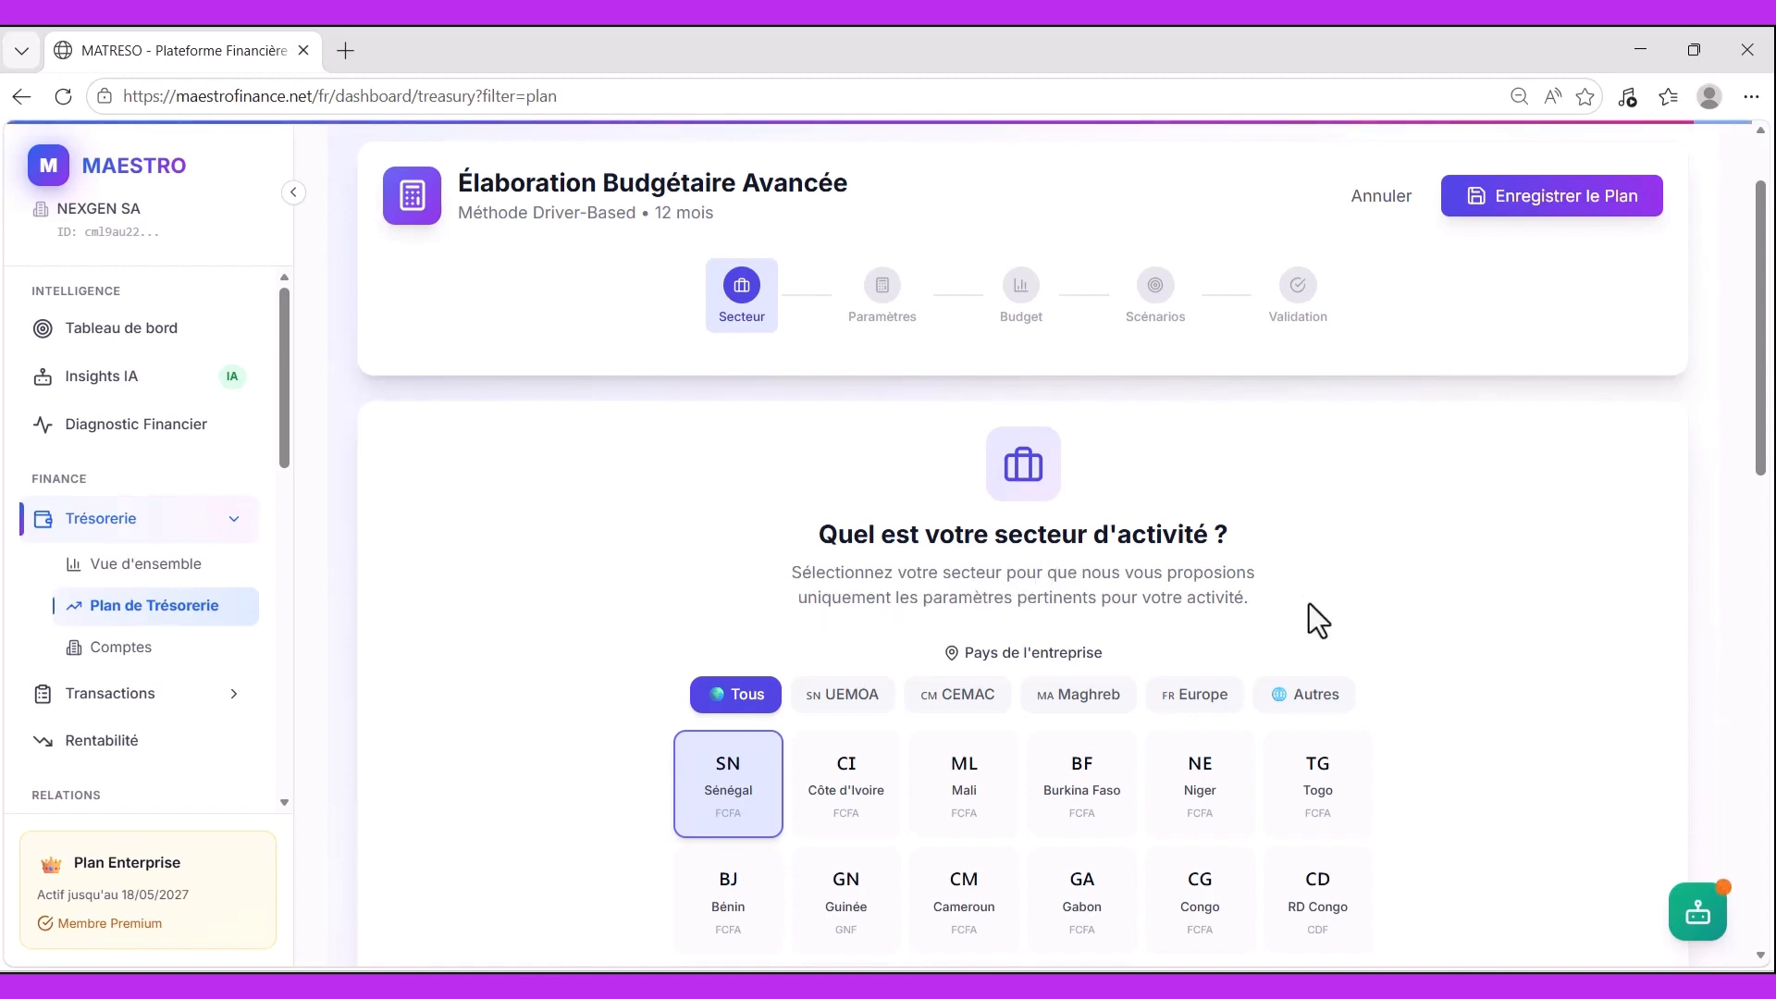
scroll(1425, 618, down, 1)
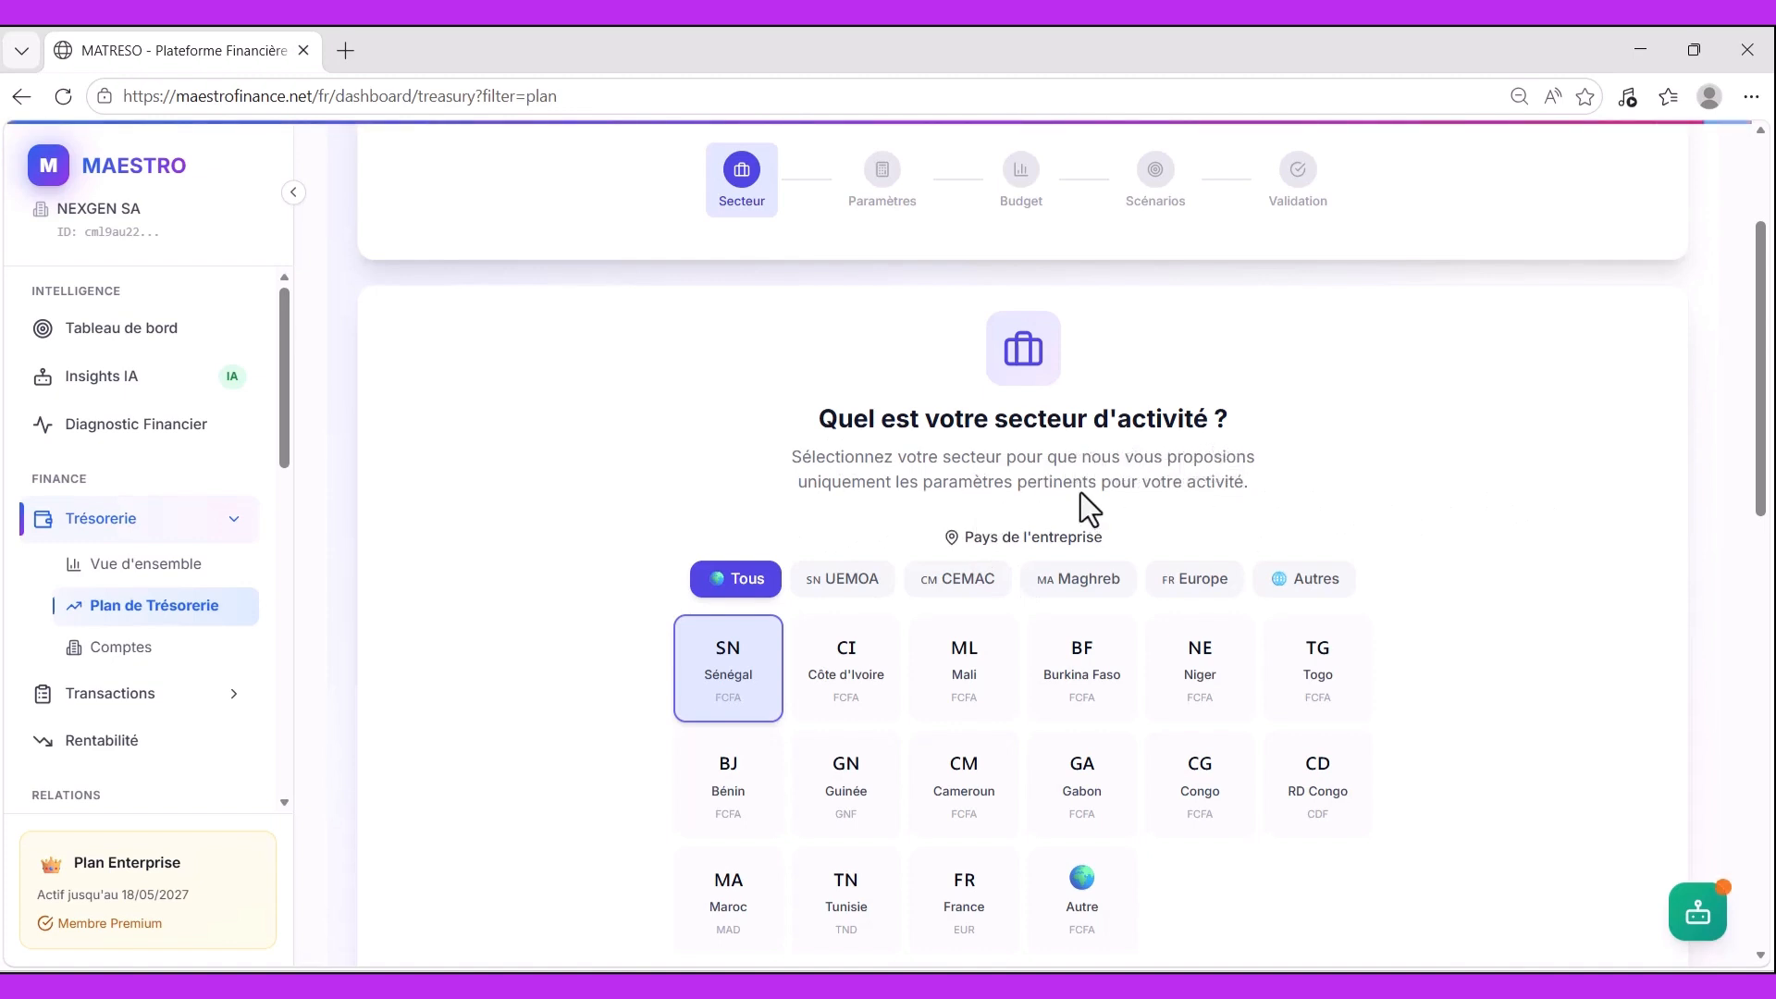
scroll(1379, 520, down, 1)
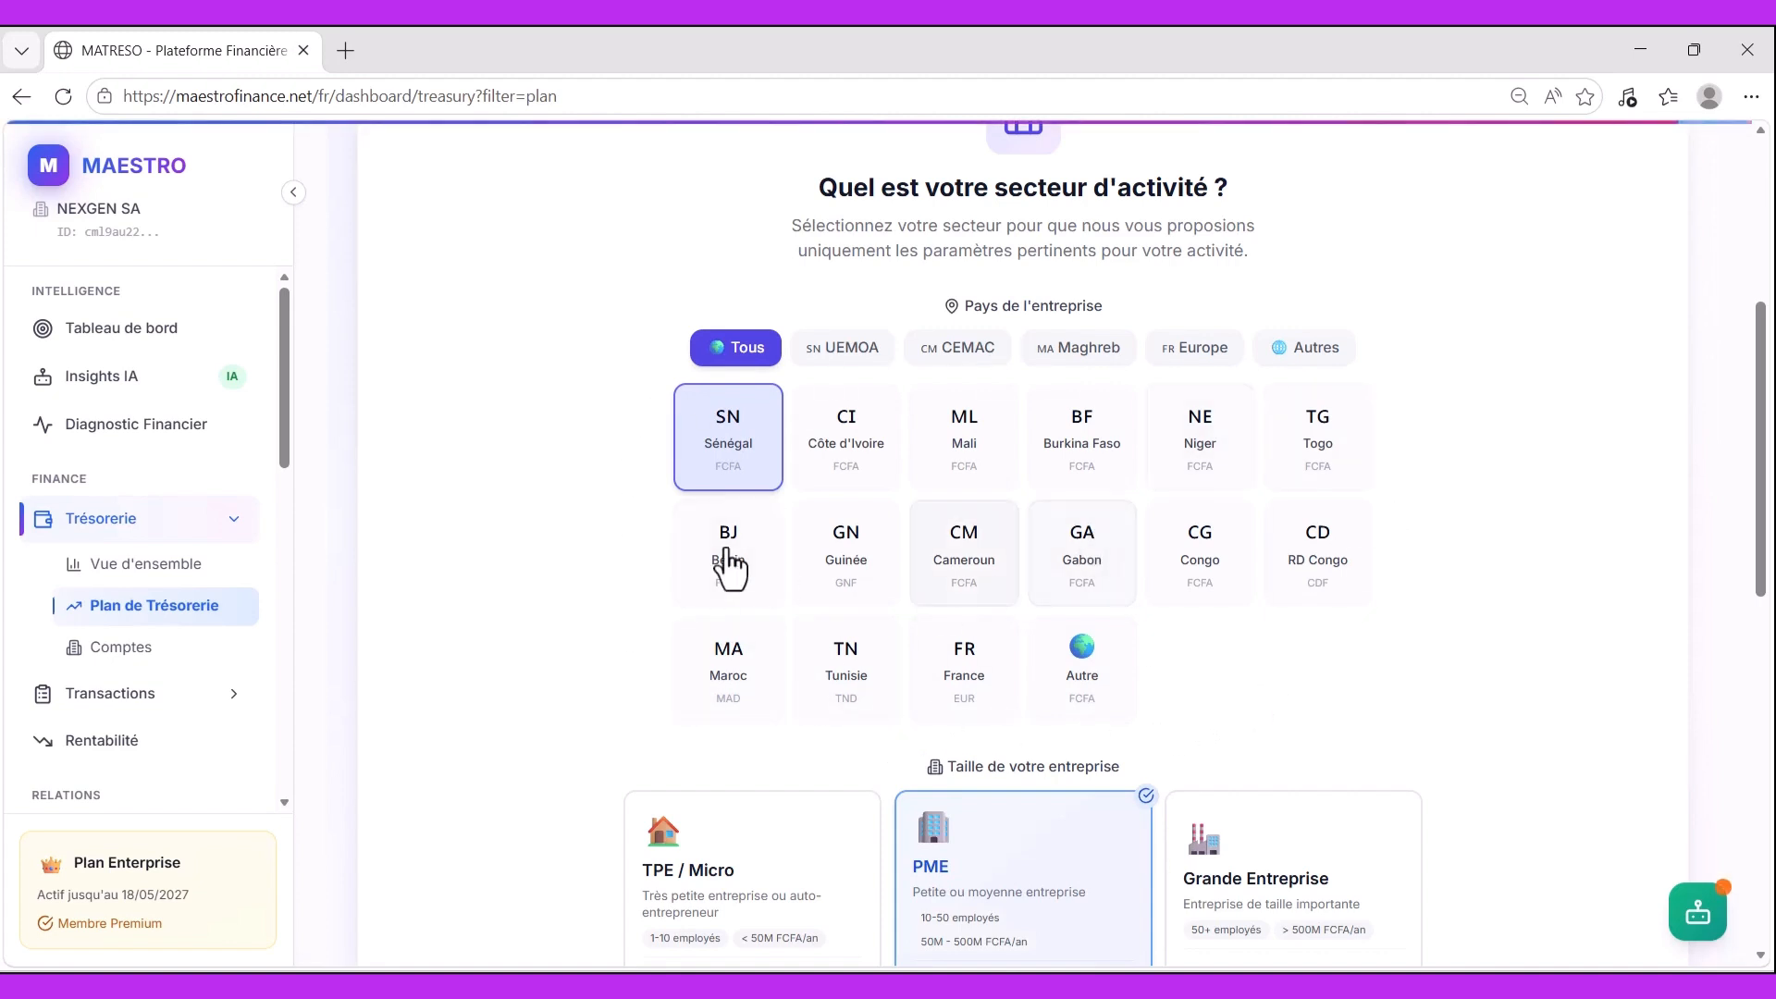
click(843, 452)
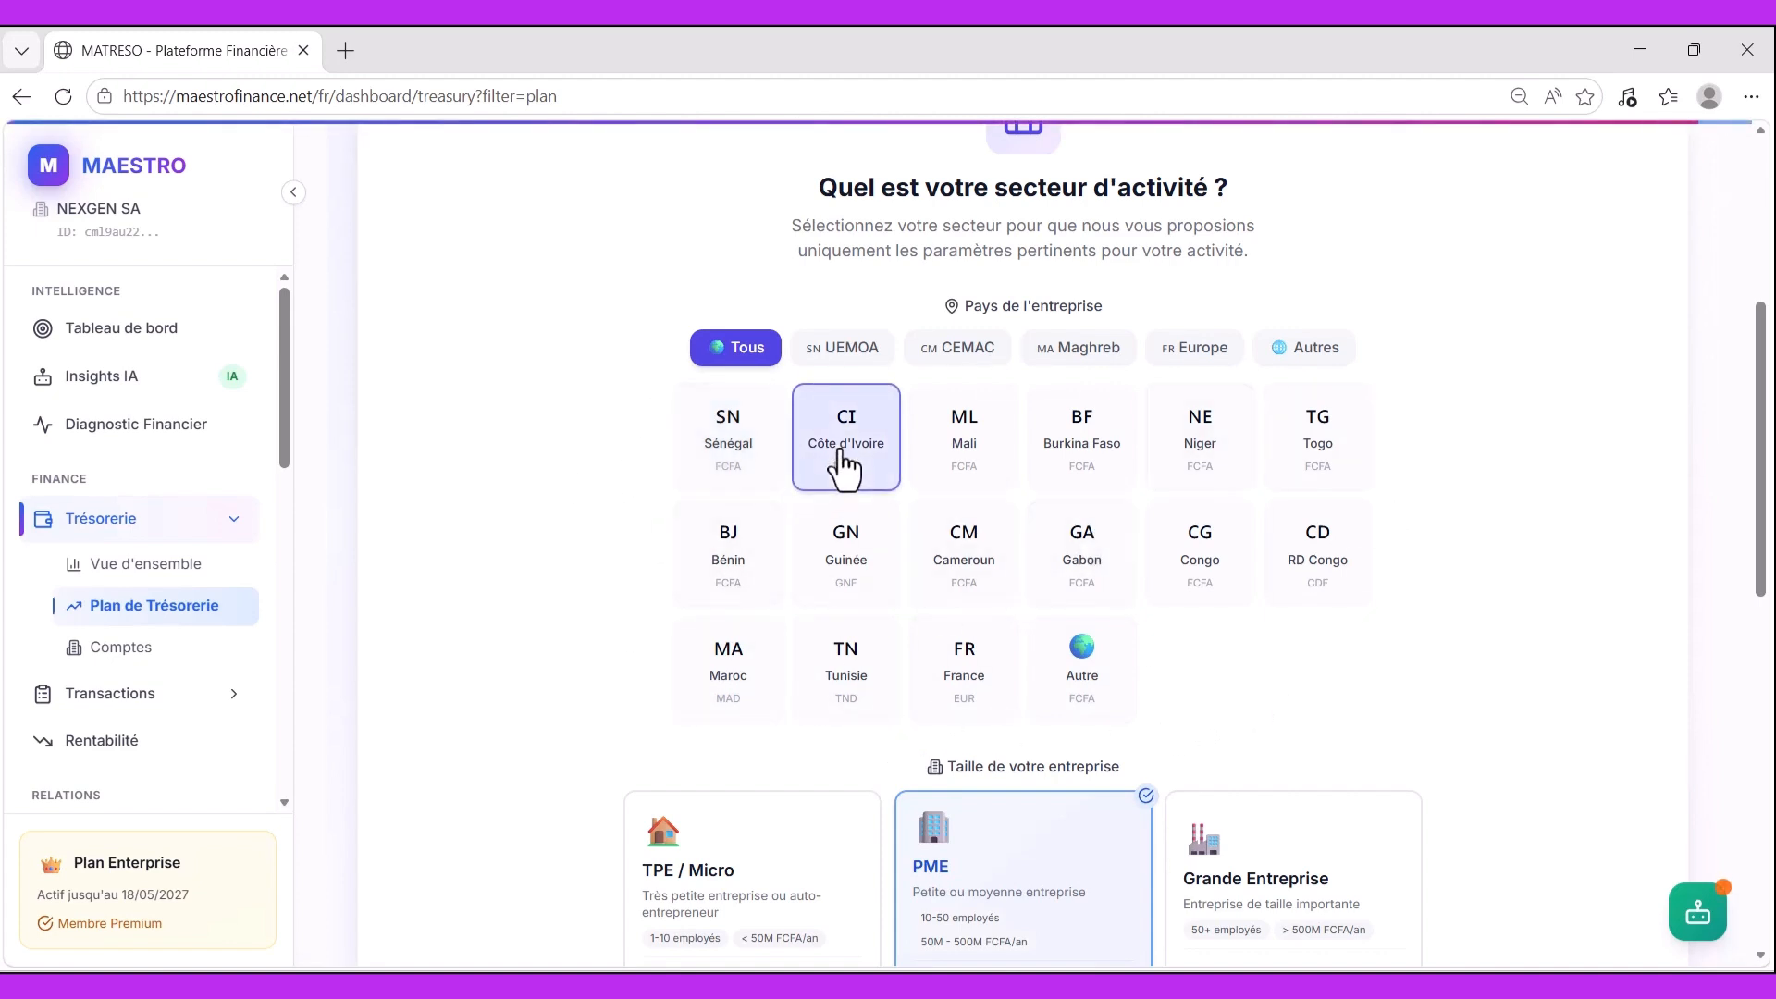
- Examine the company size options and the descriptions and sub-sectors of the available business sectors
scroll(601, 536, down, 1)
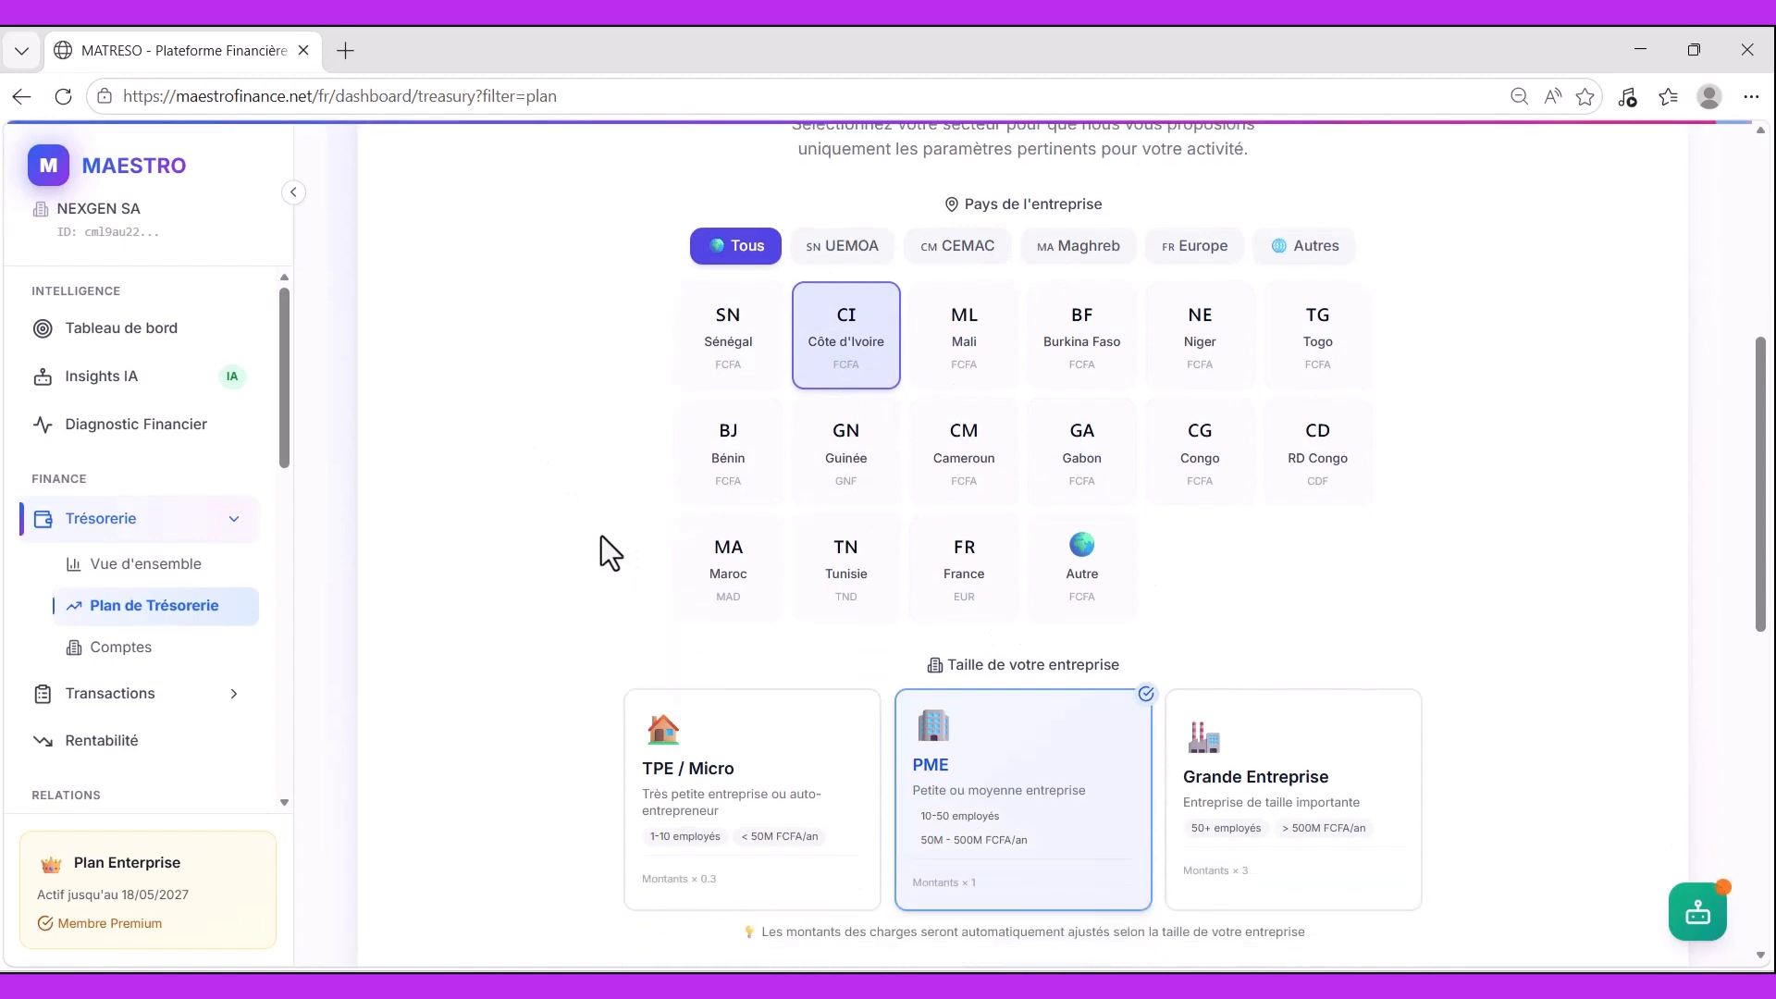
scroll(601, 535, down, 1)
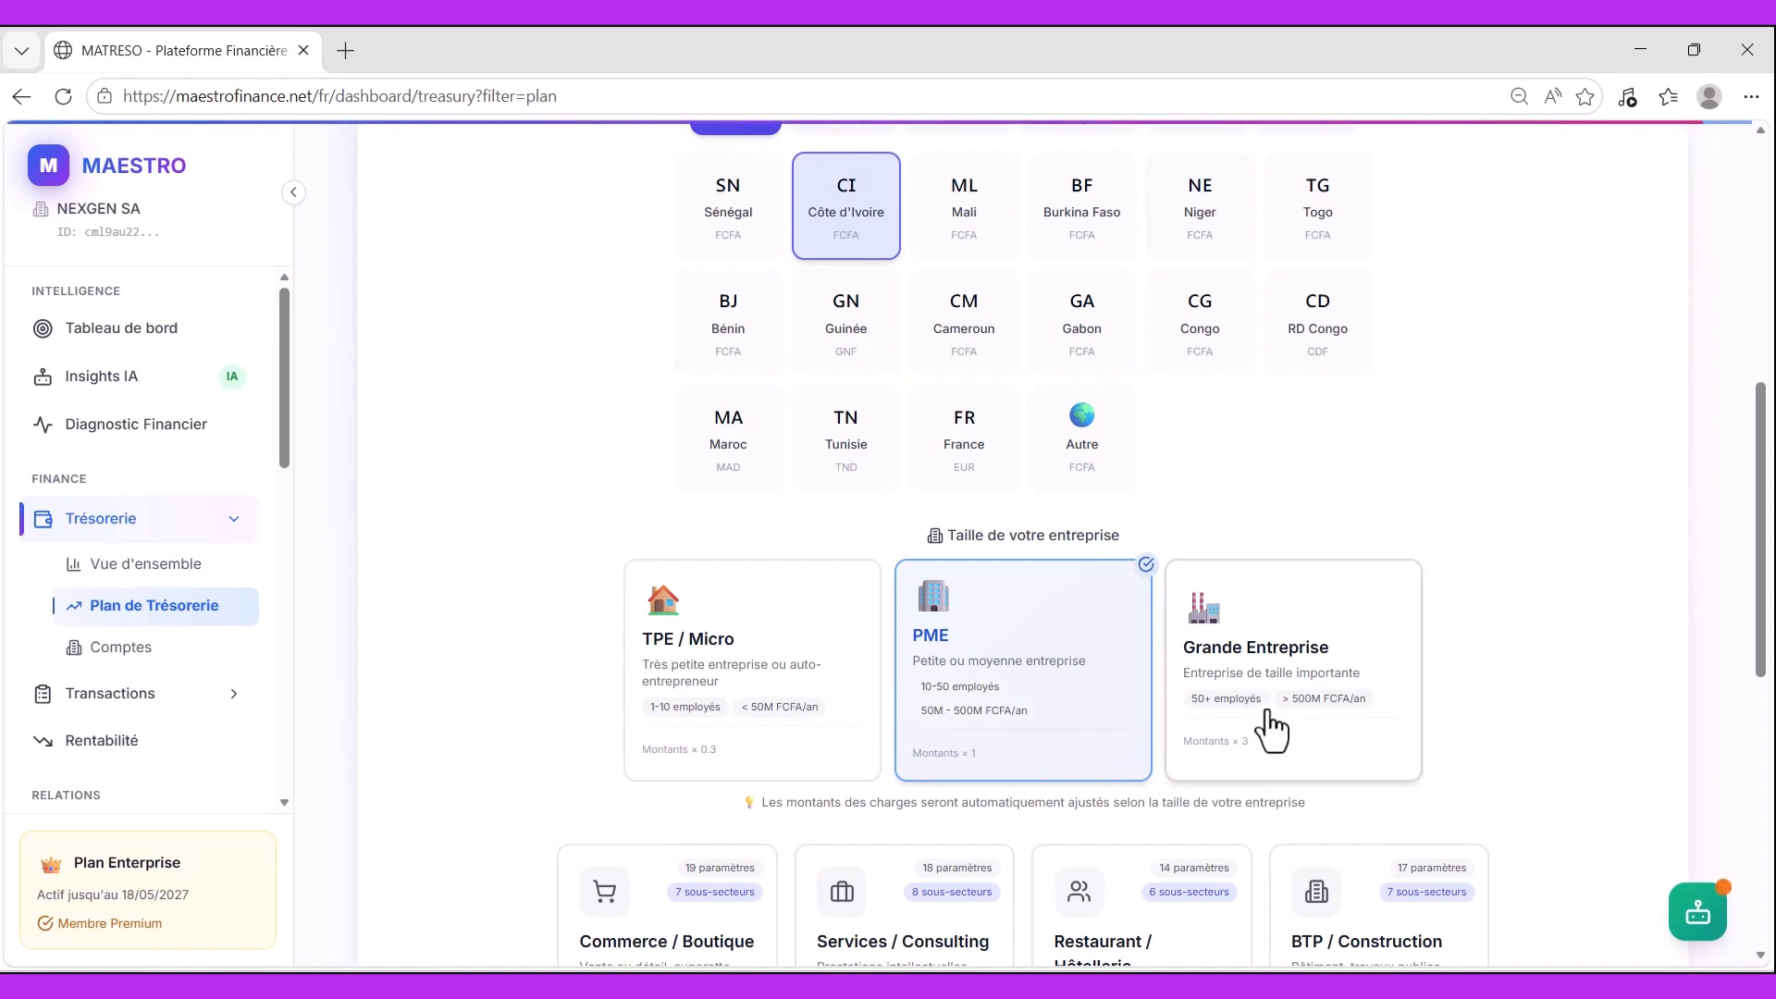
scroll(1304, 727, down, 1)
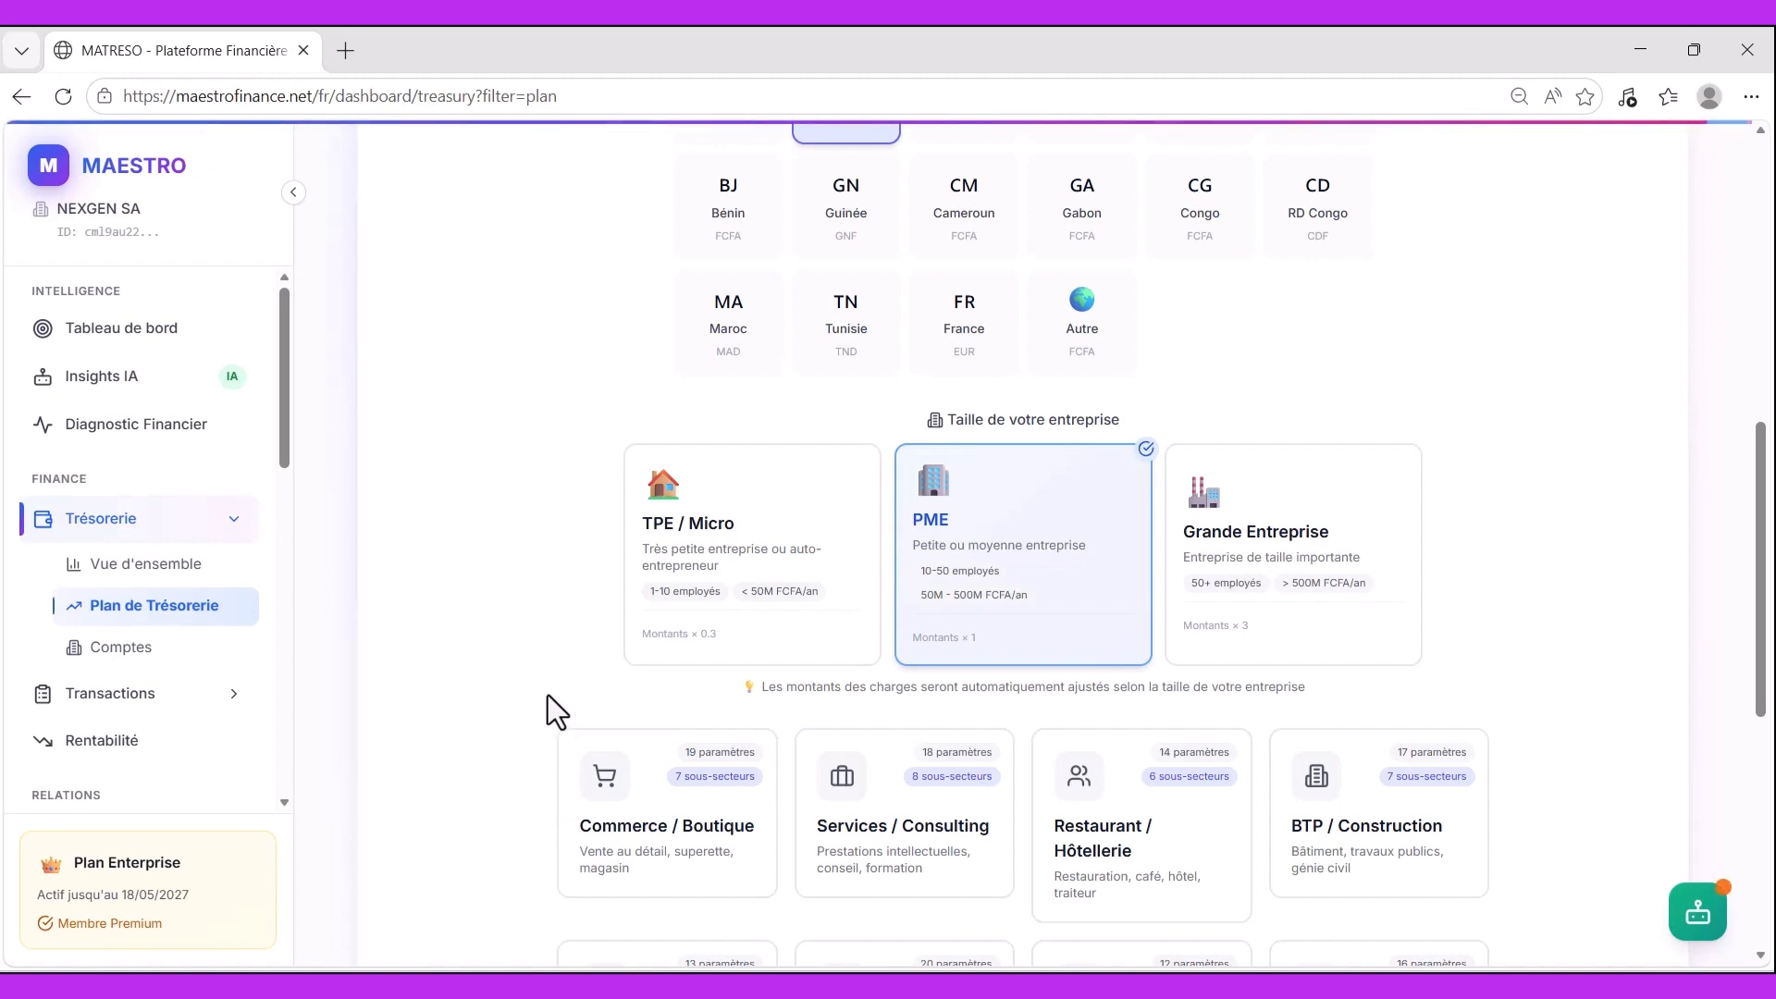
scroll(548, 695, down, 3)
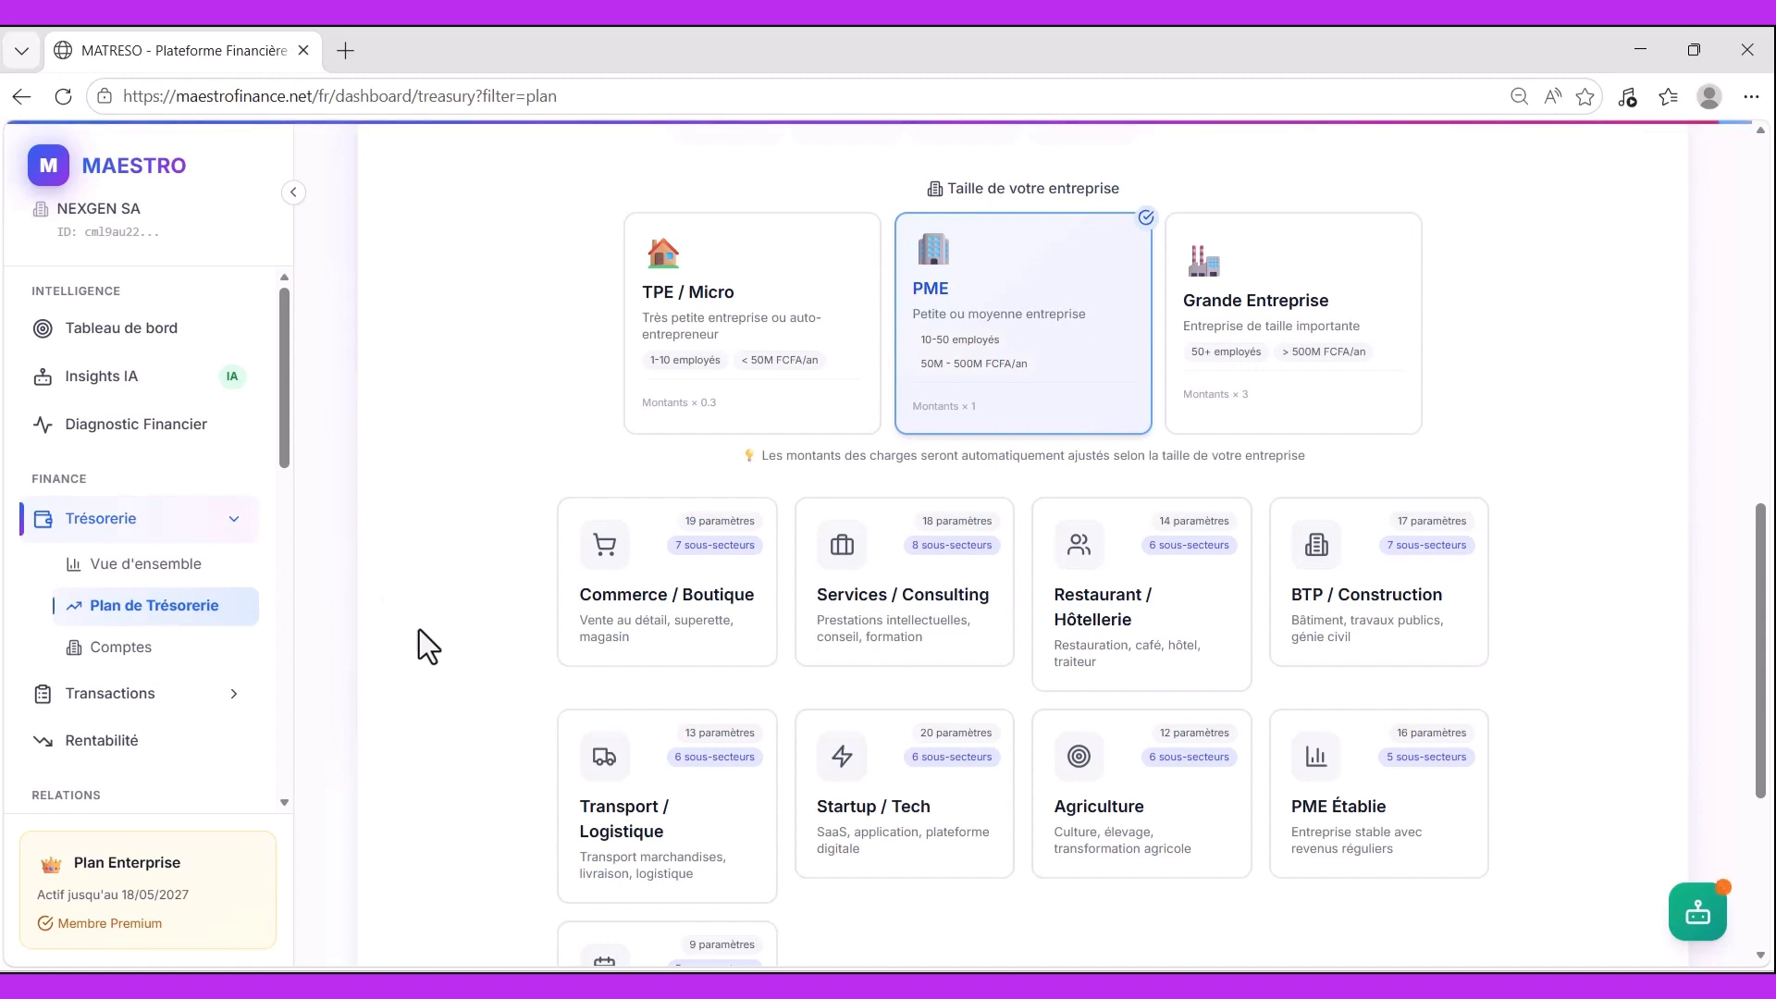
mouse_move(622, 676)
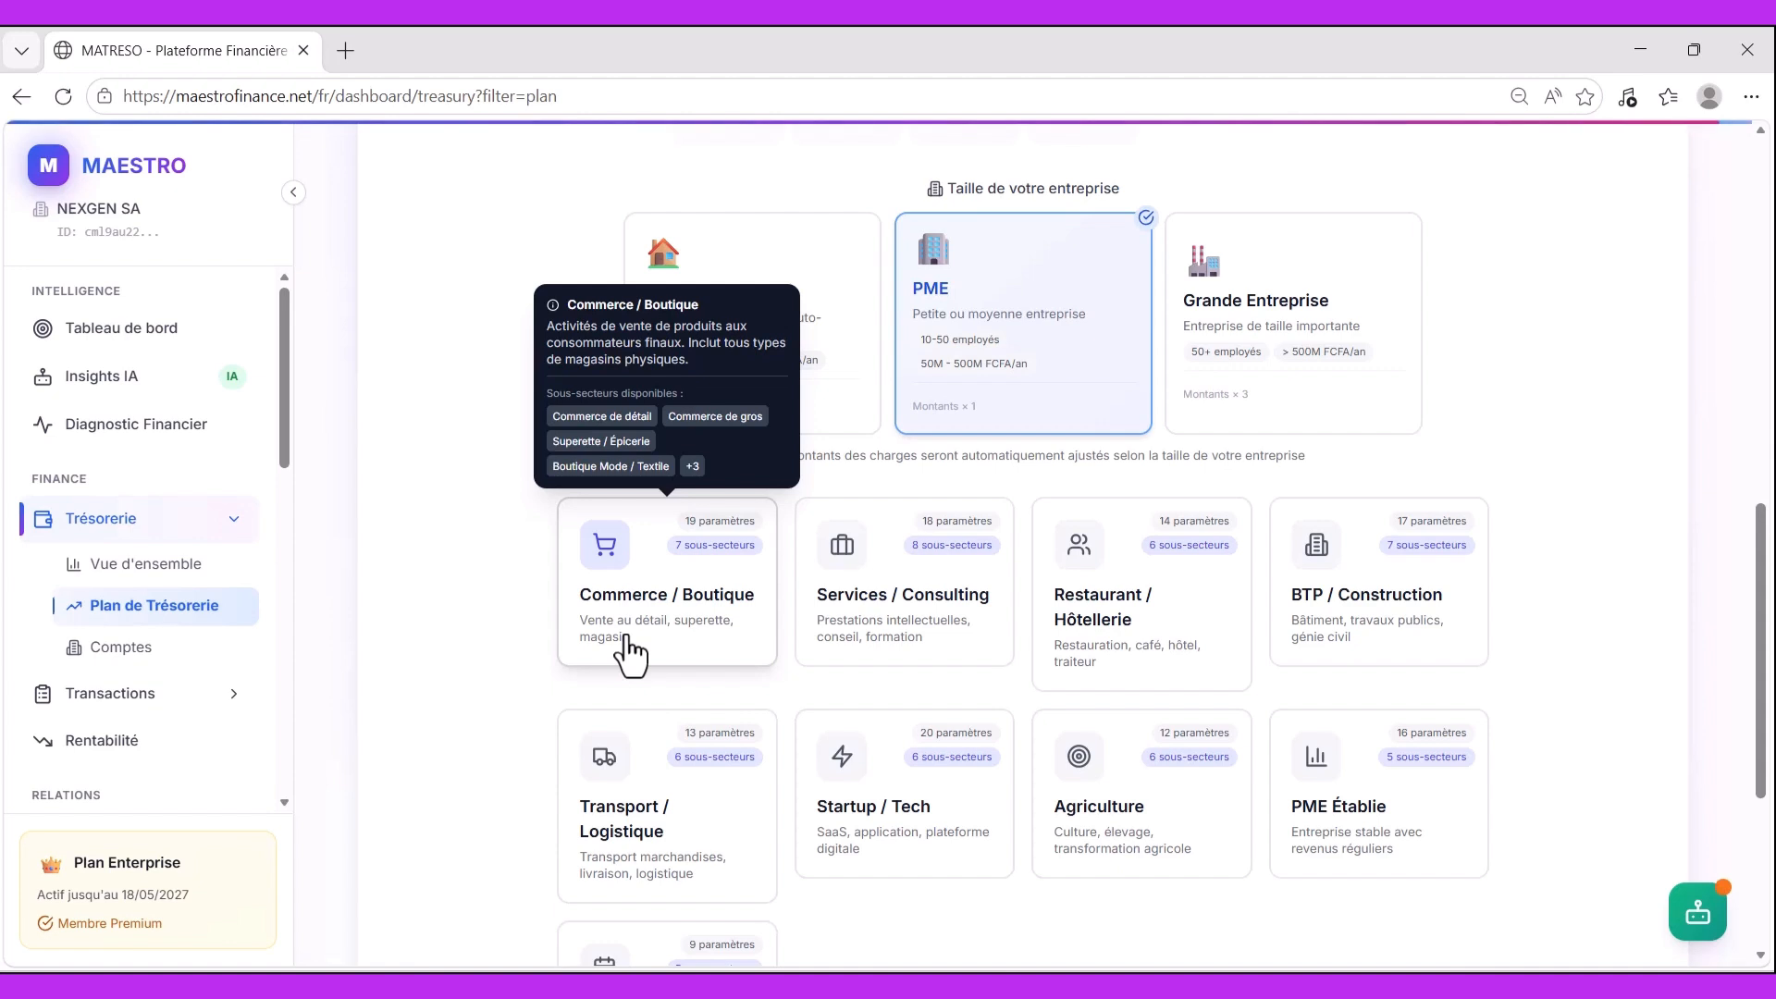
mouse_move(897, 633)
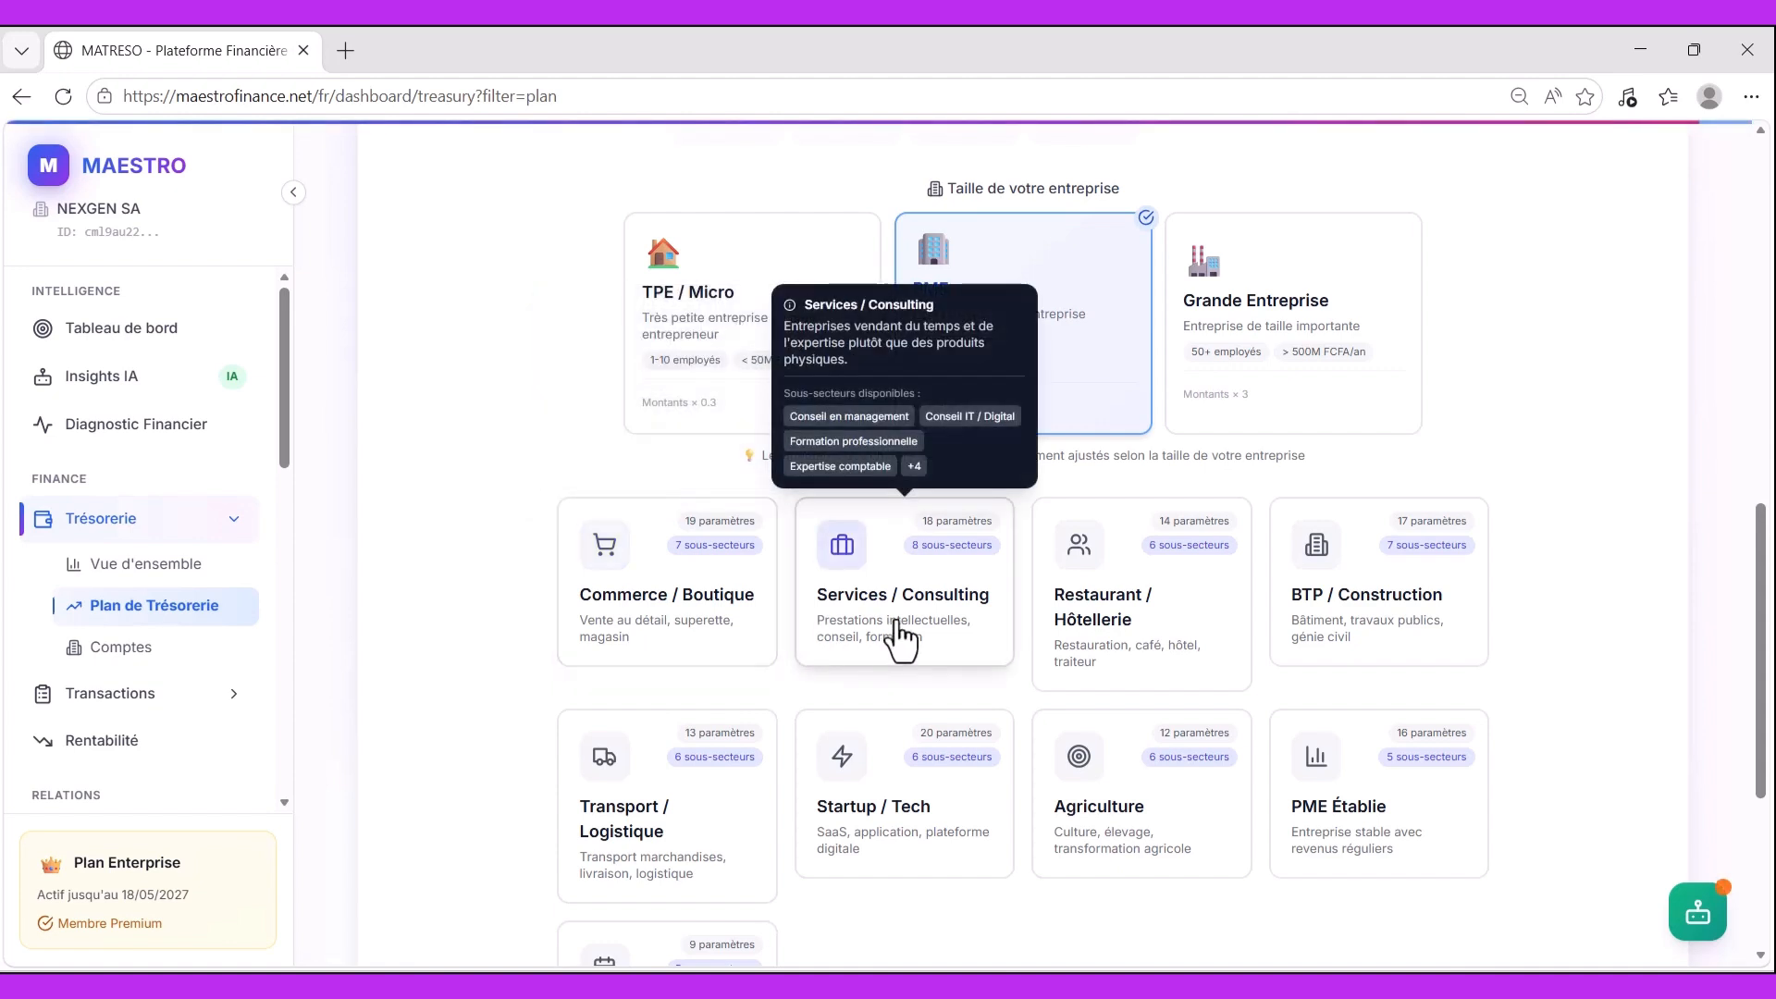
mouse_move(1119, 627)
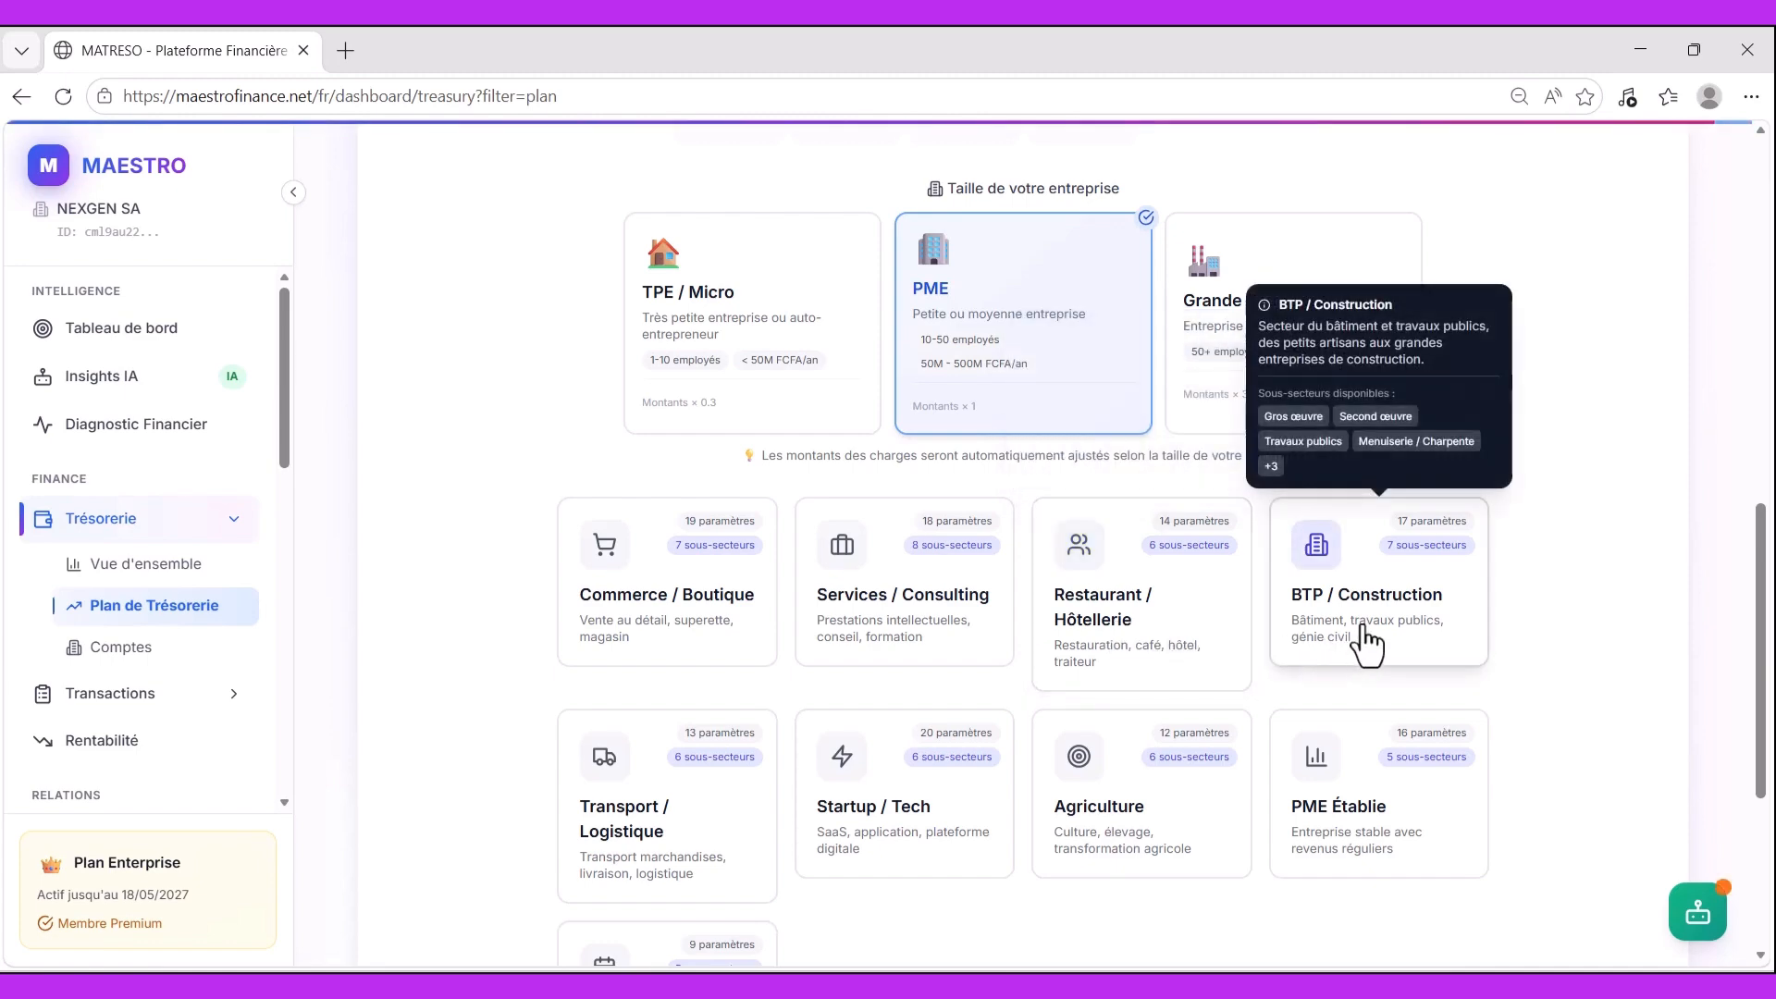
scroll(654, 793, down, 1)
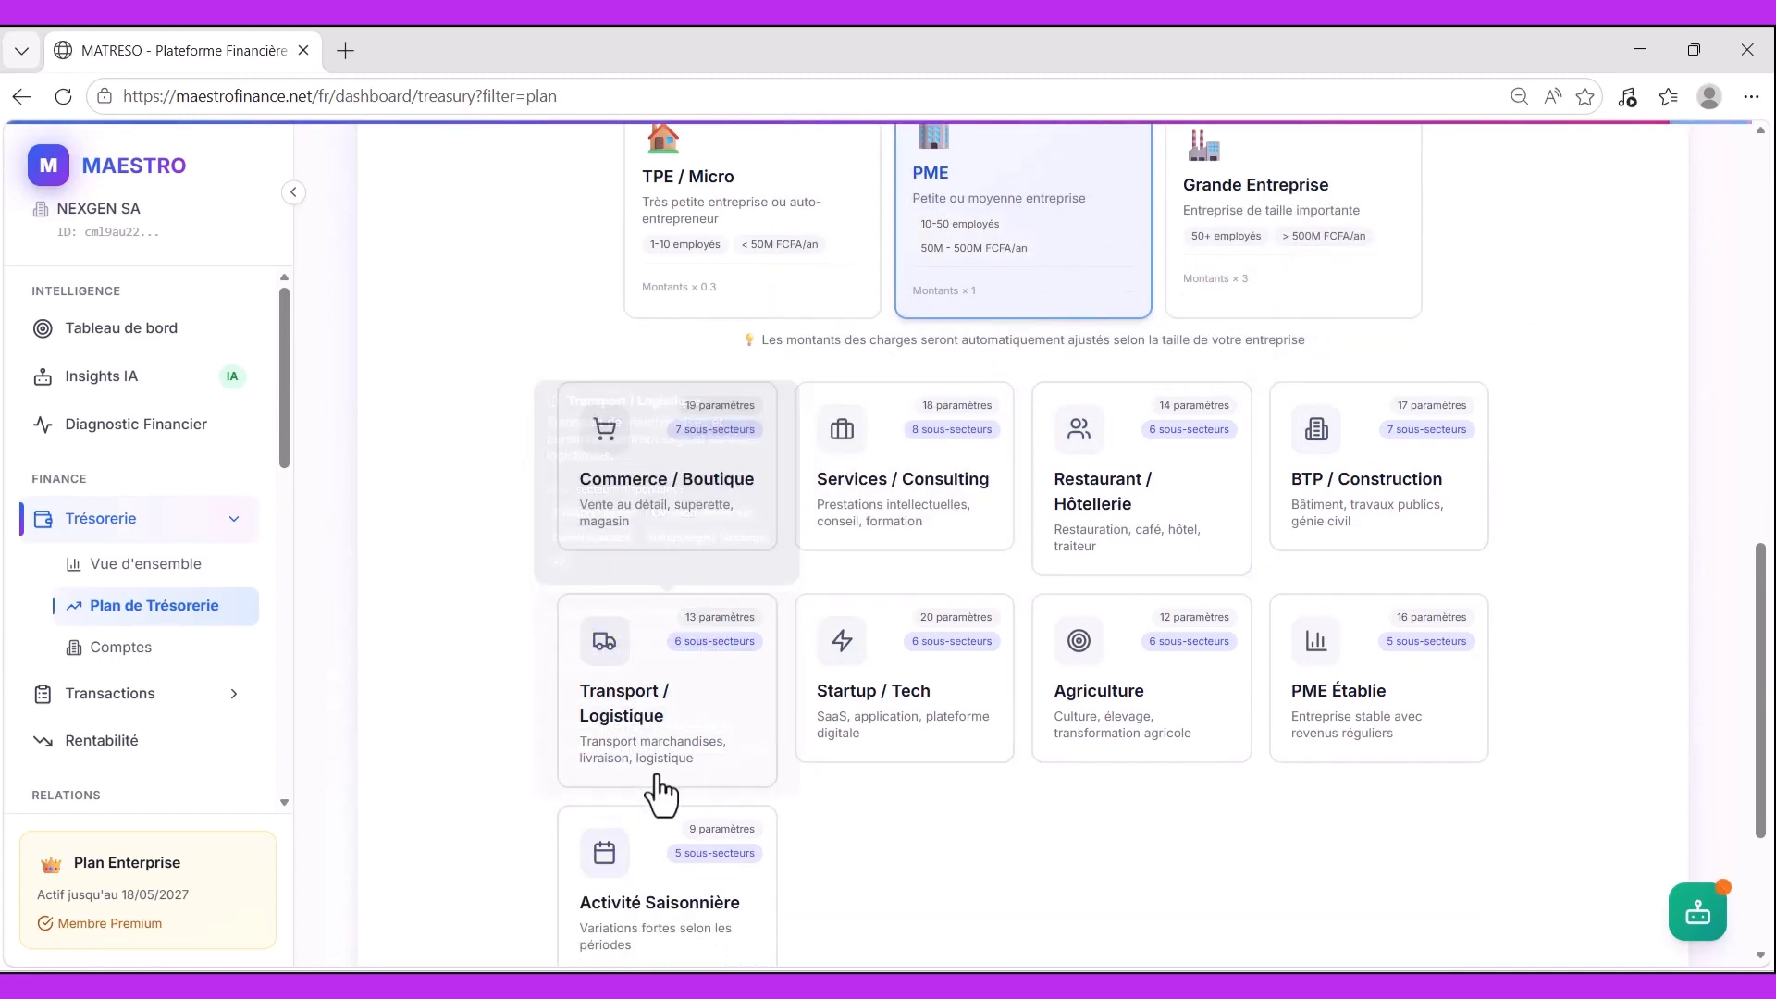
mouse_move(850, 764)
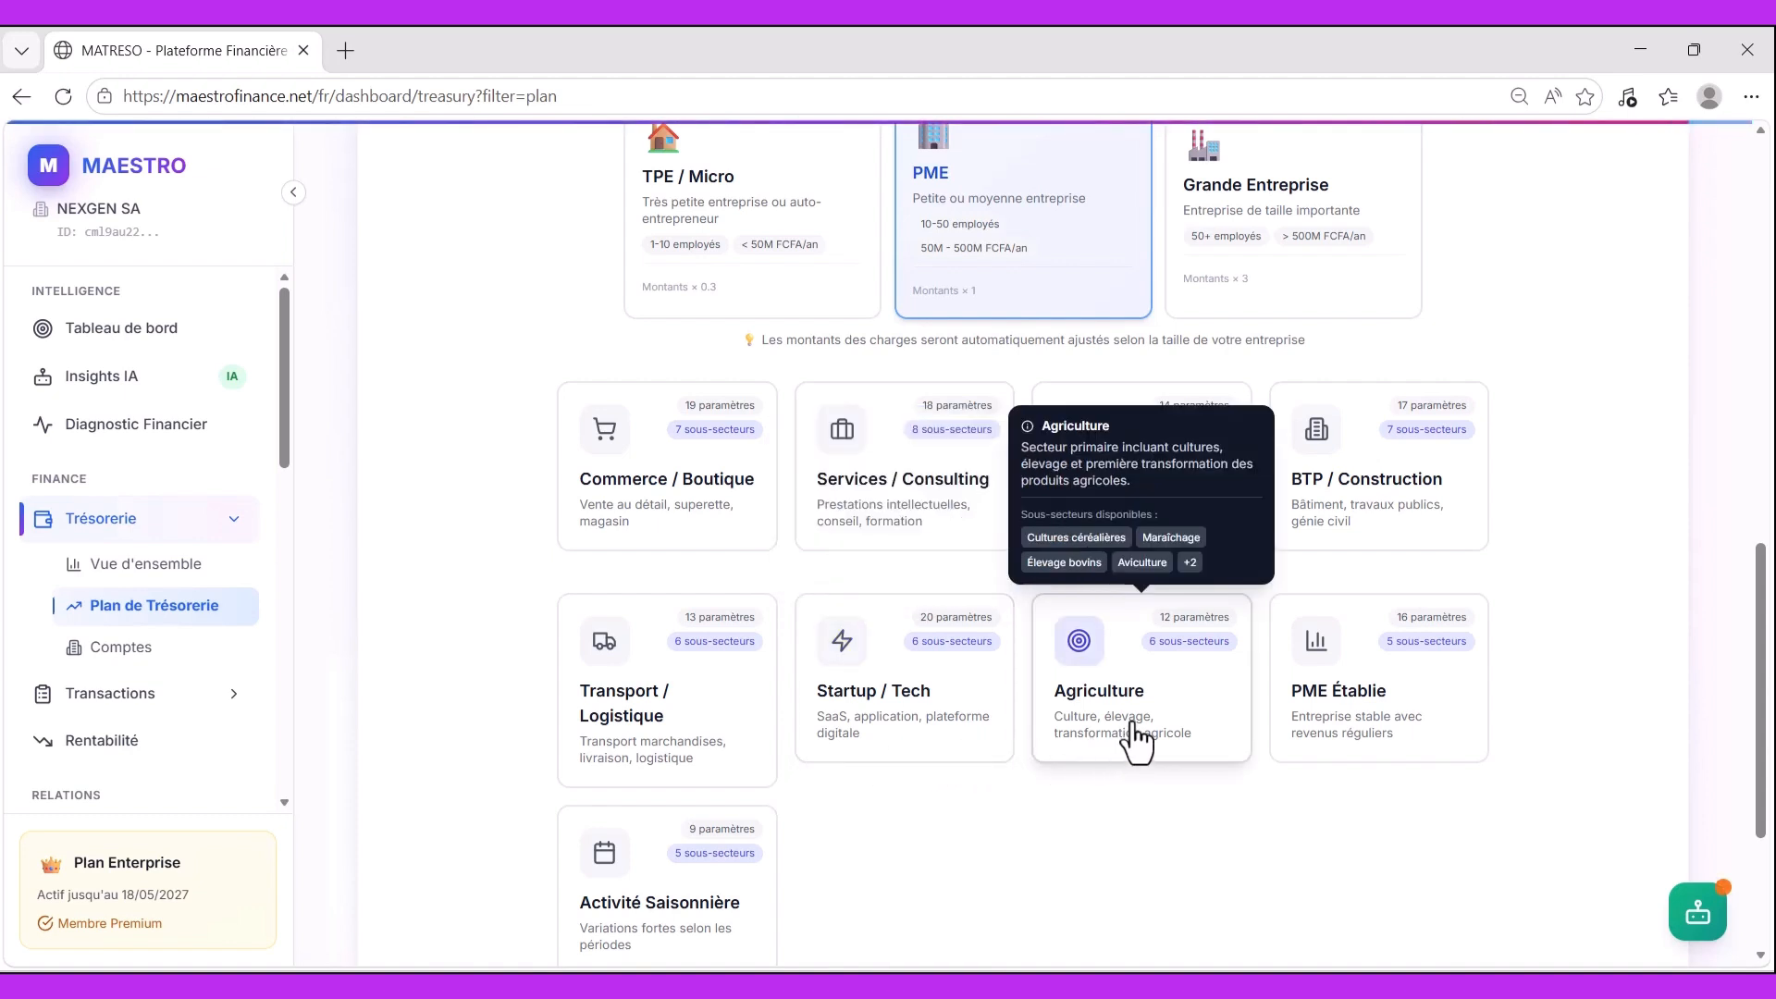
scroll(1129, 737, down, 1)
mouse_move(1348, 642)
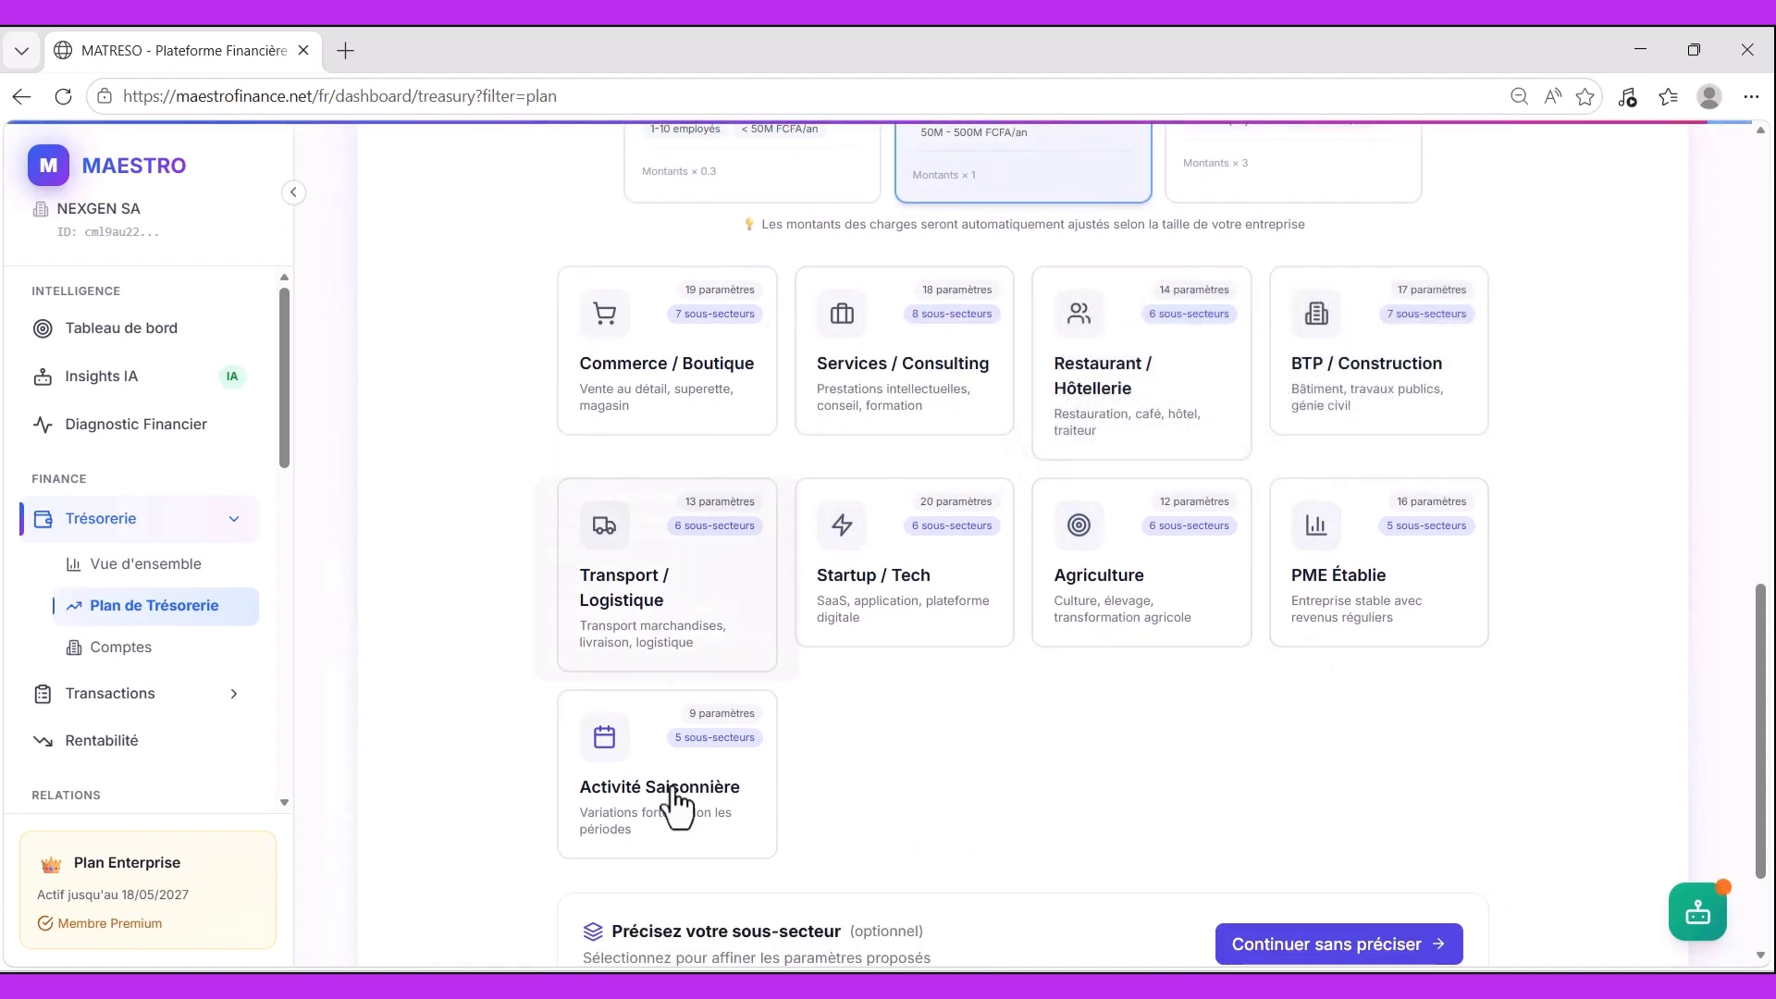
mouse_move(595, 819)
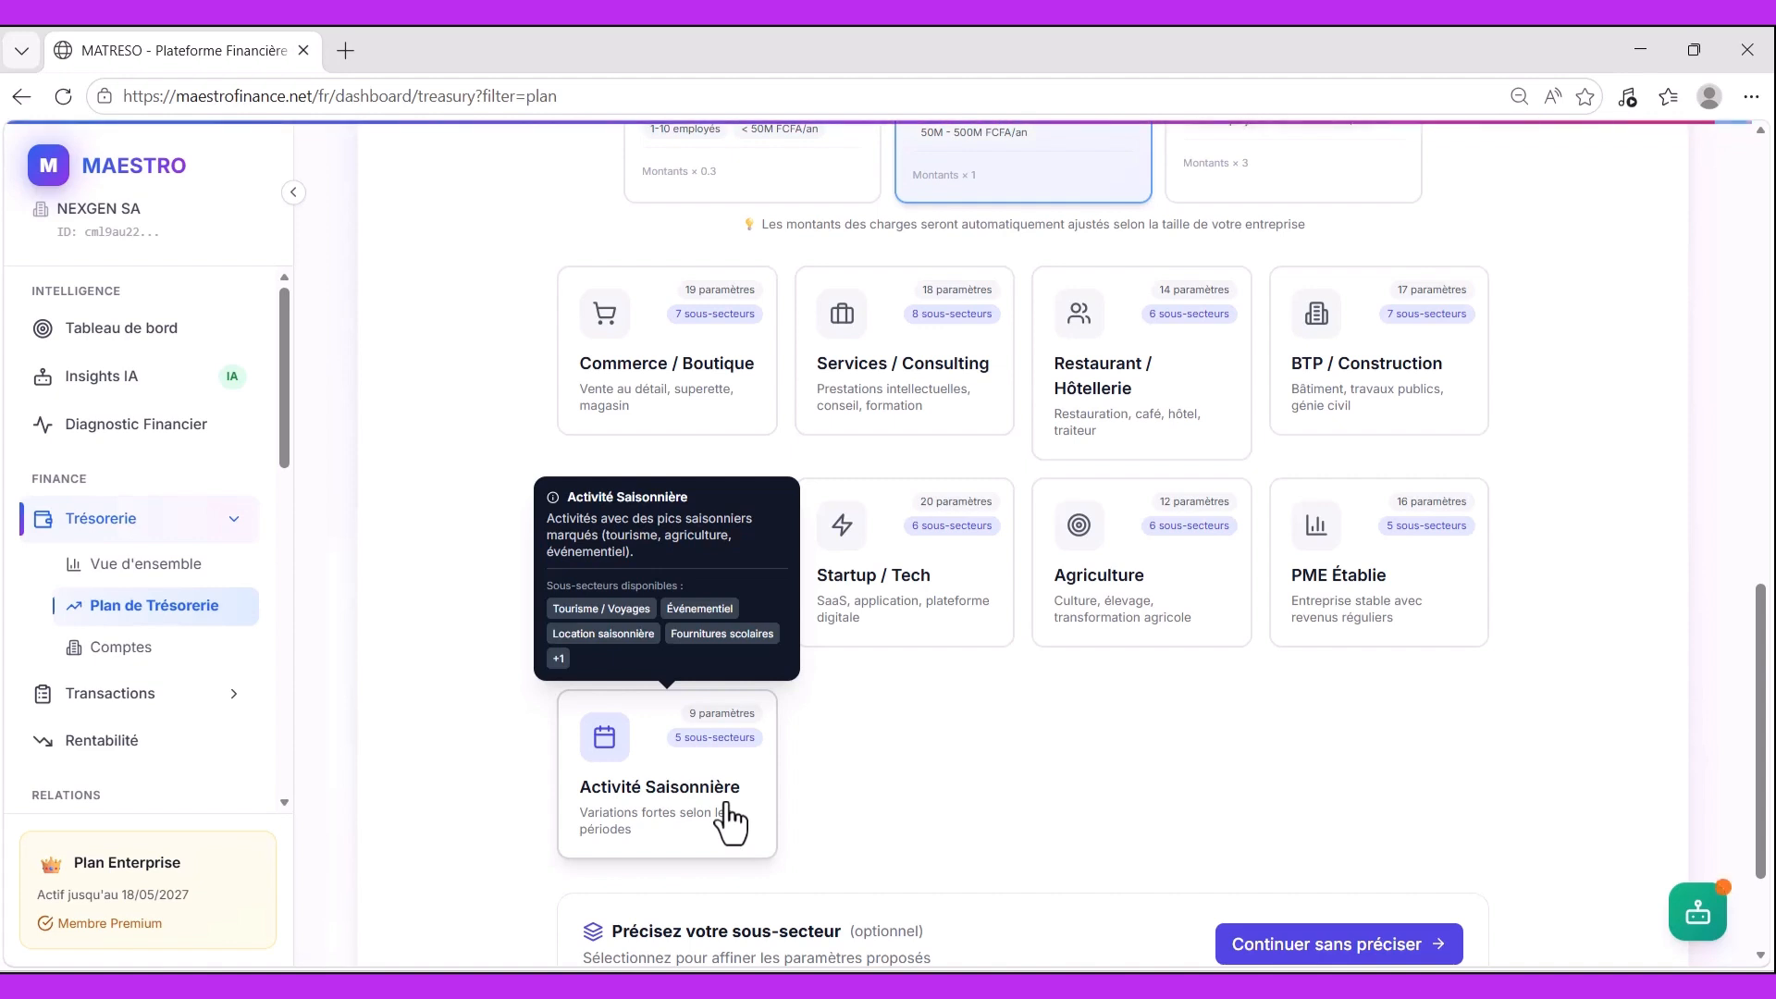
scroll(858, 740, up, 3)
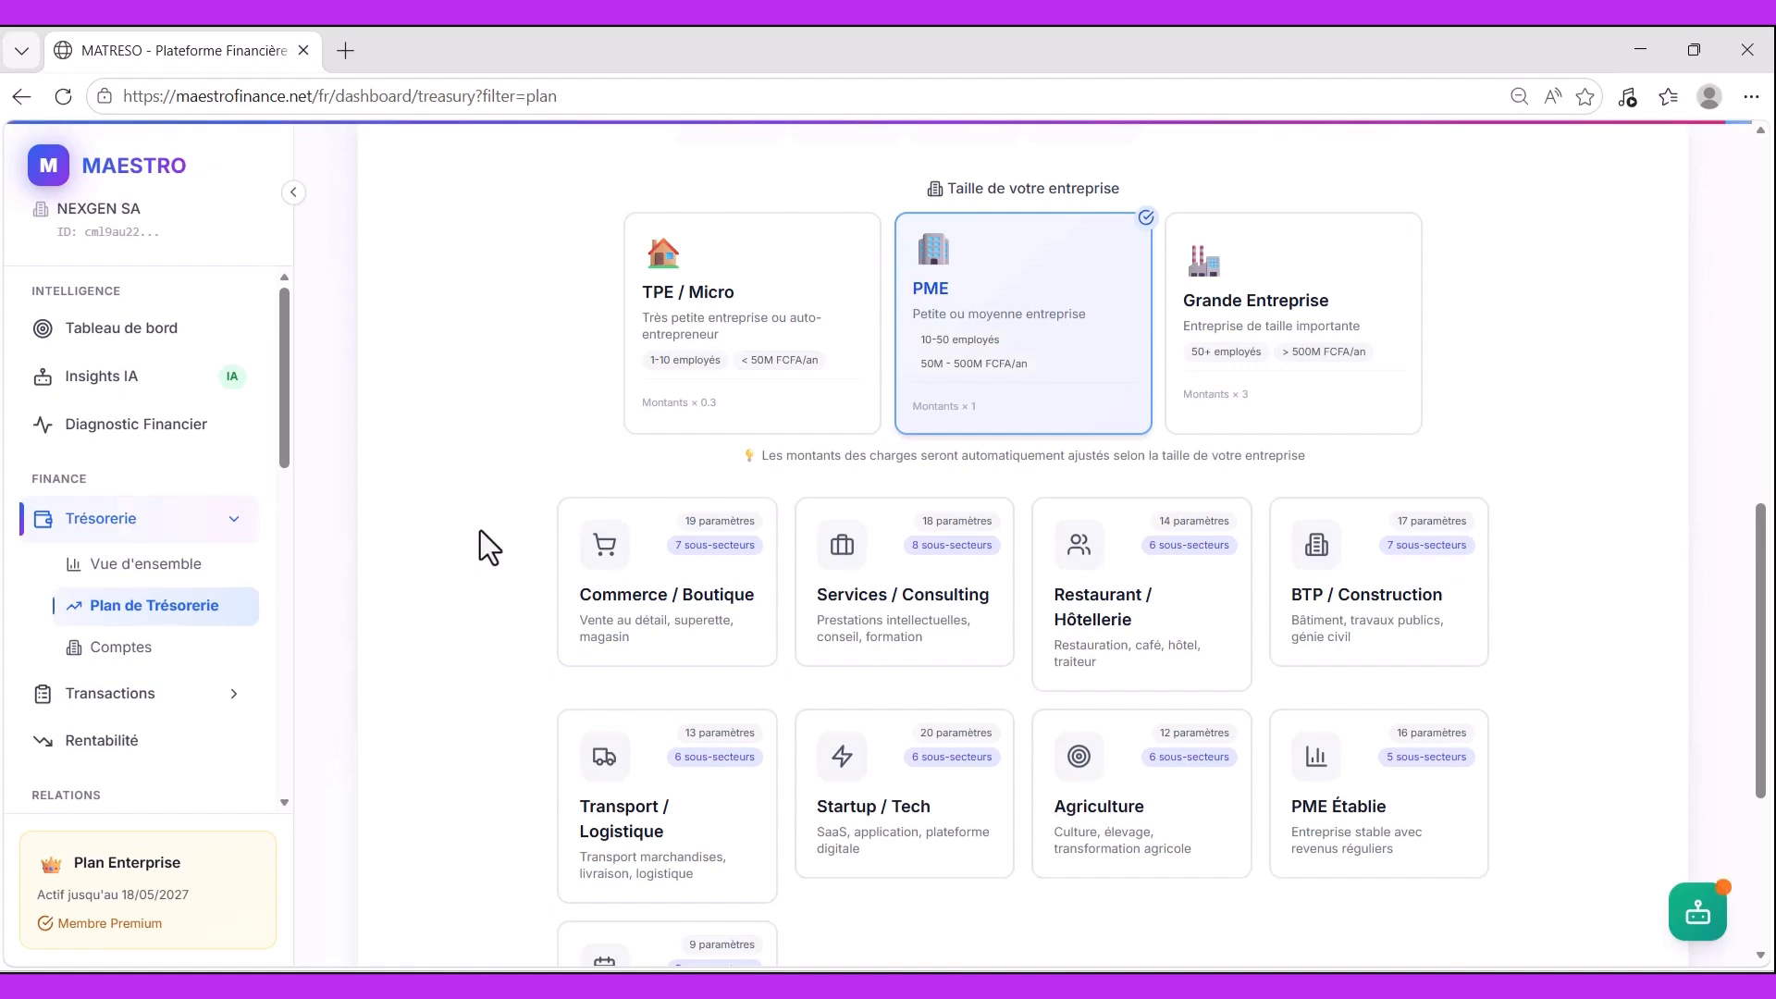
mouse_move(1302, 759)
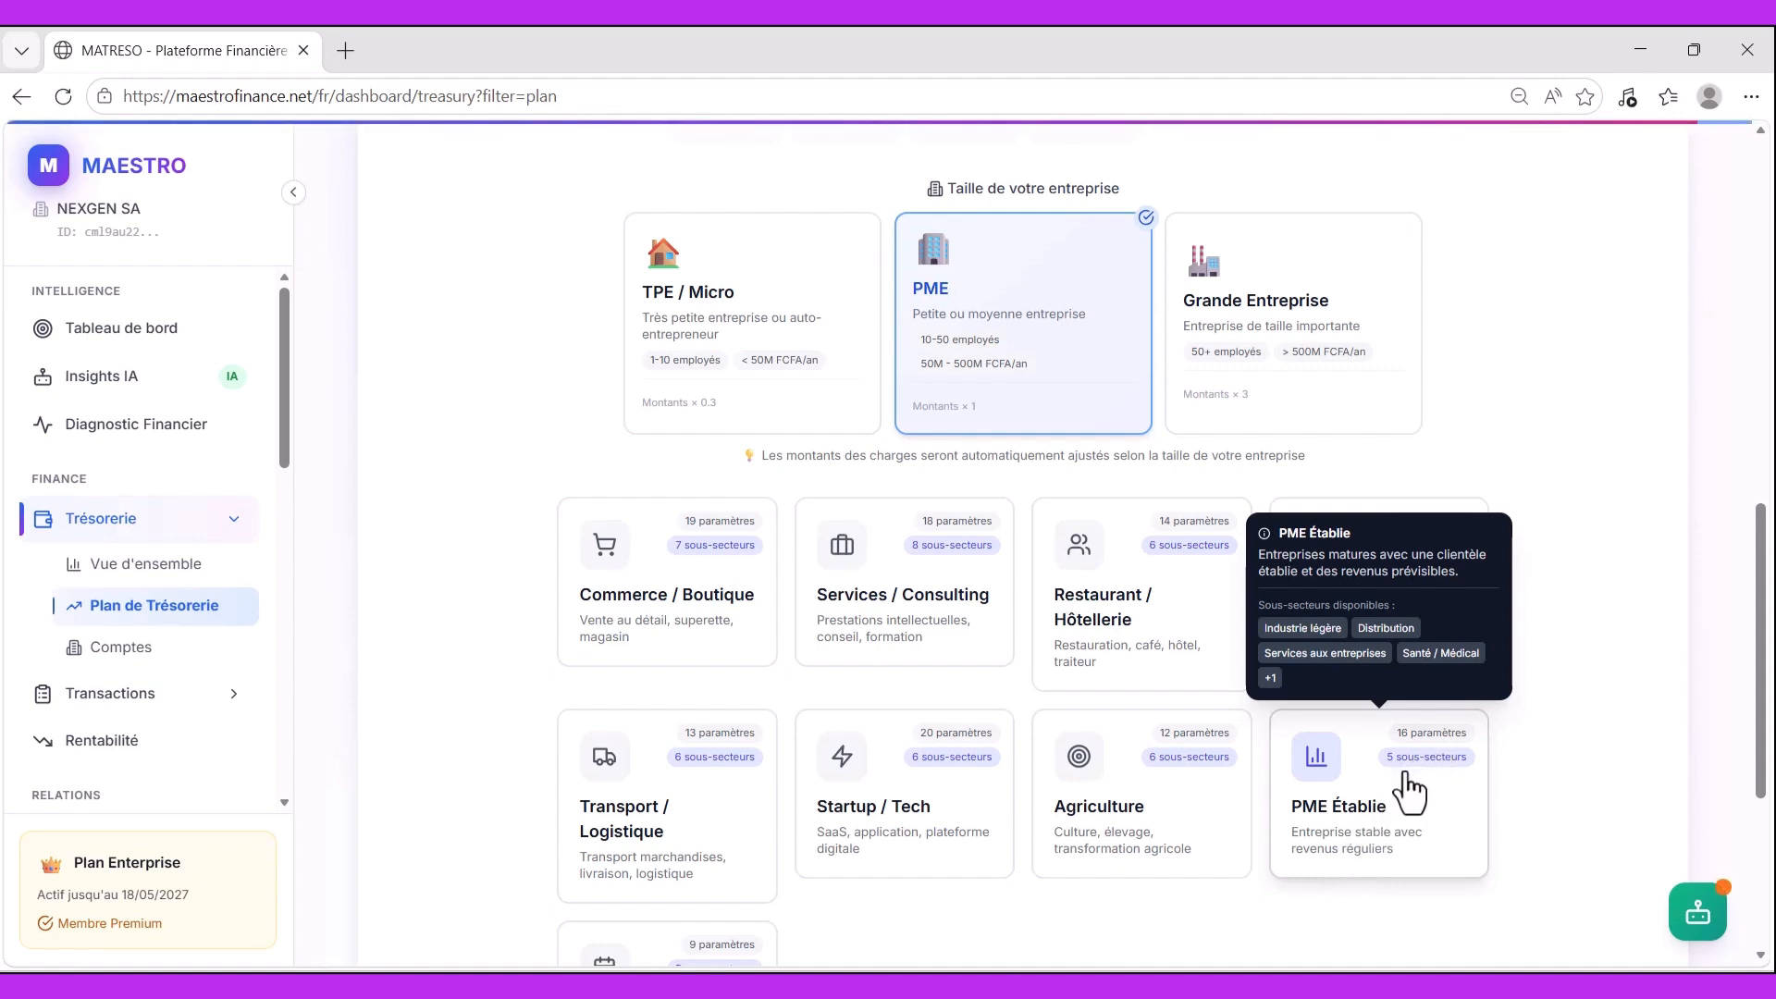
- Choose PME Établie as the business sector and continue to the parameters without specifying a sub-sector
click(1360, 831)
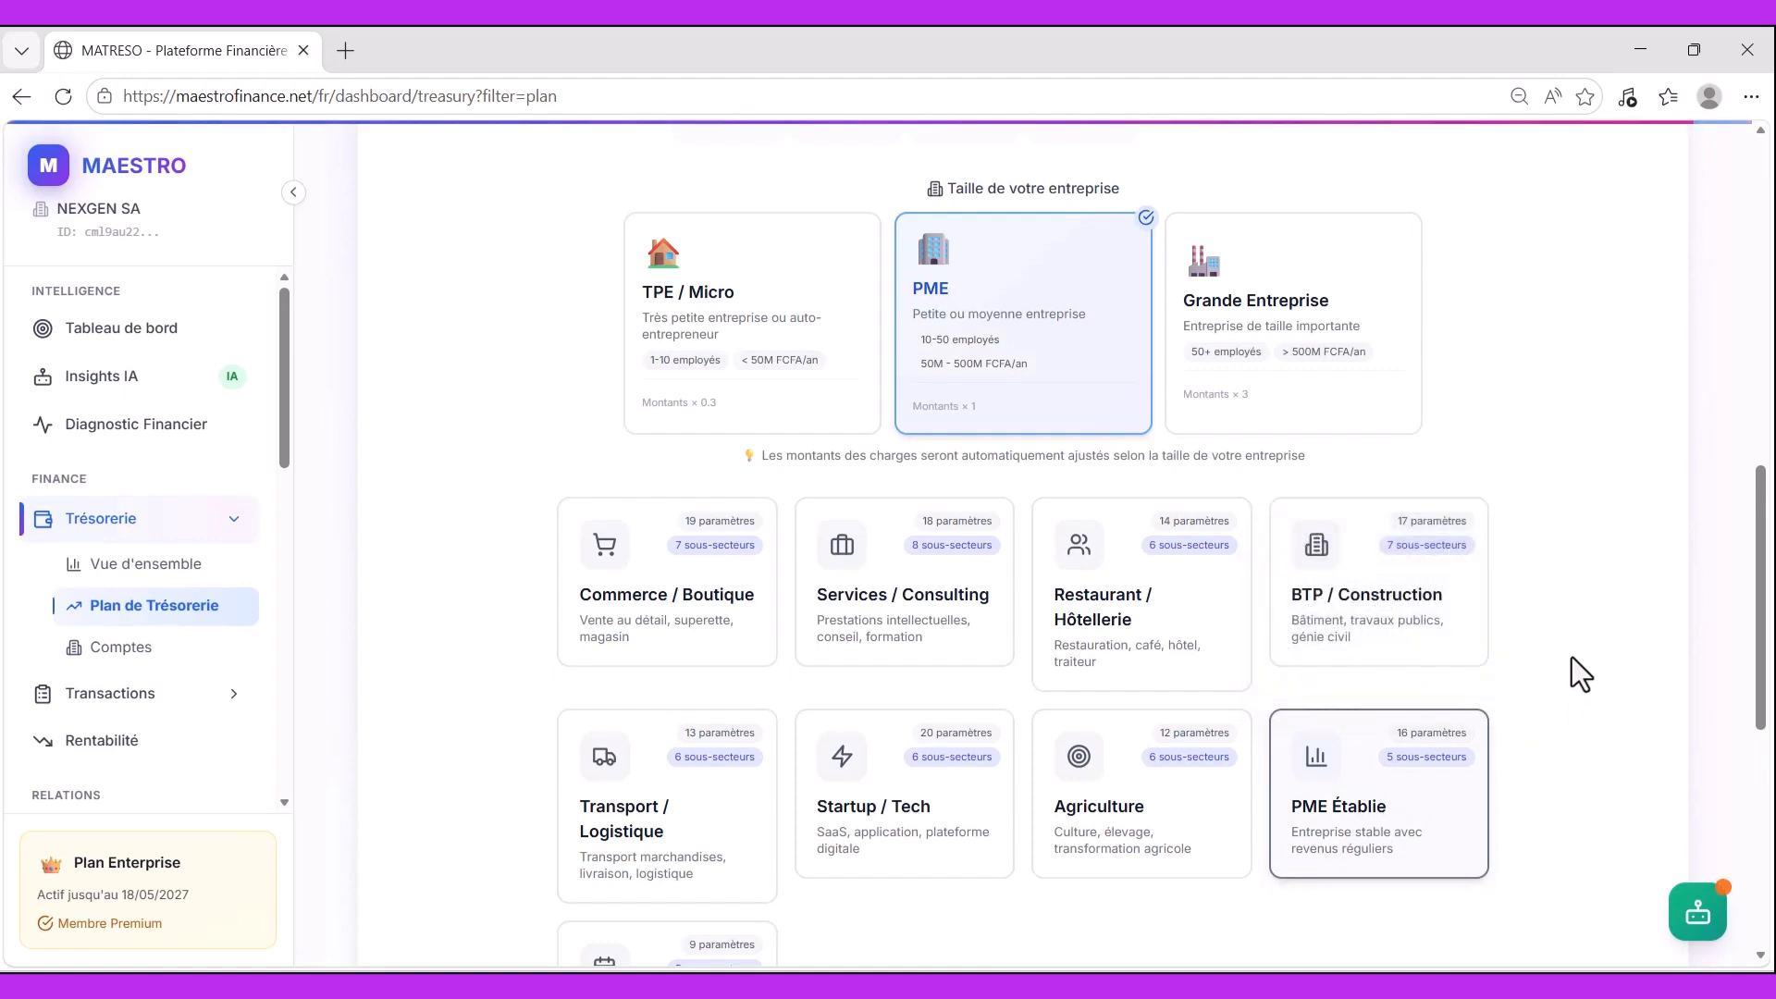
scroll(1573, 657, down, 4)
scroll(1571, 655, down, 3)
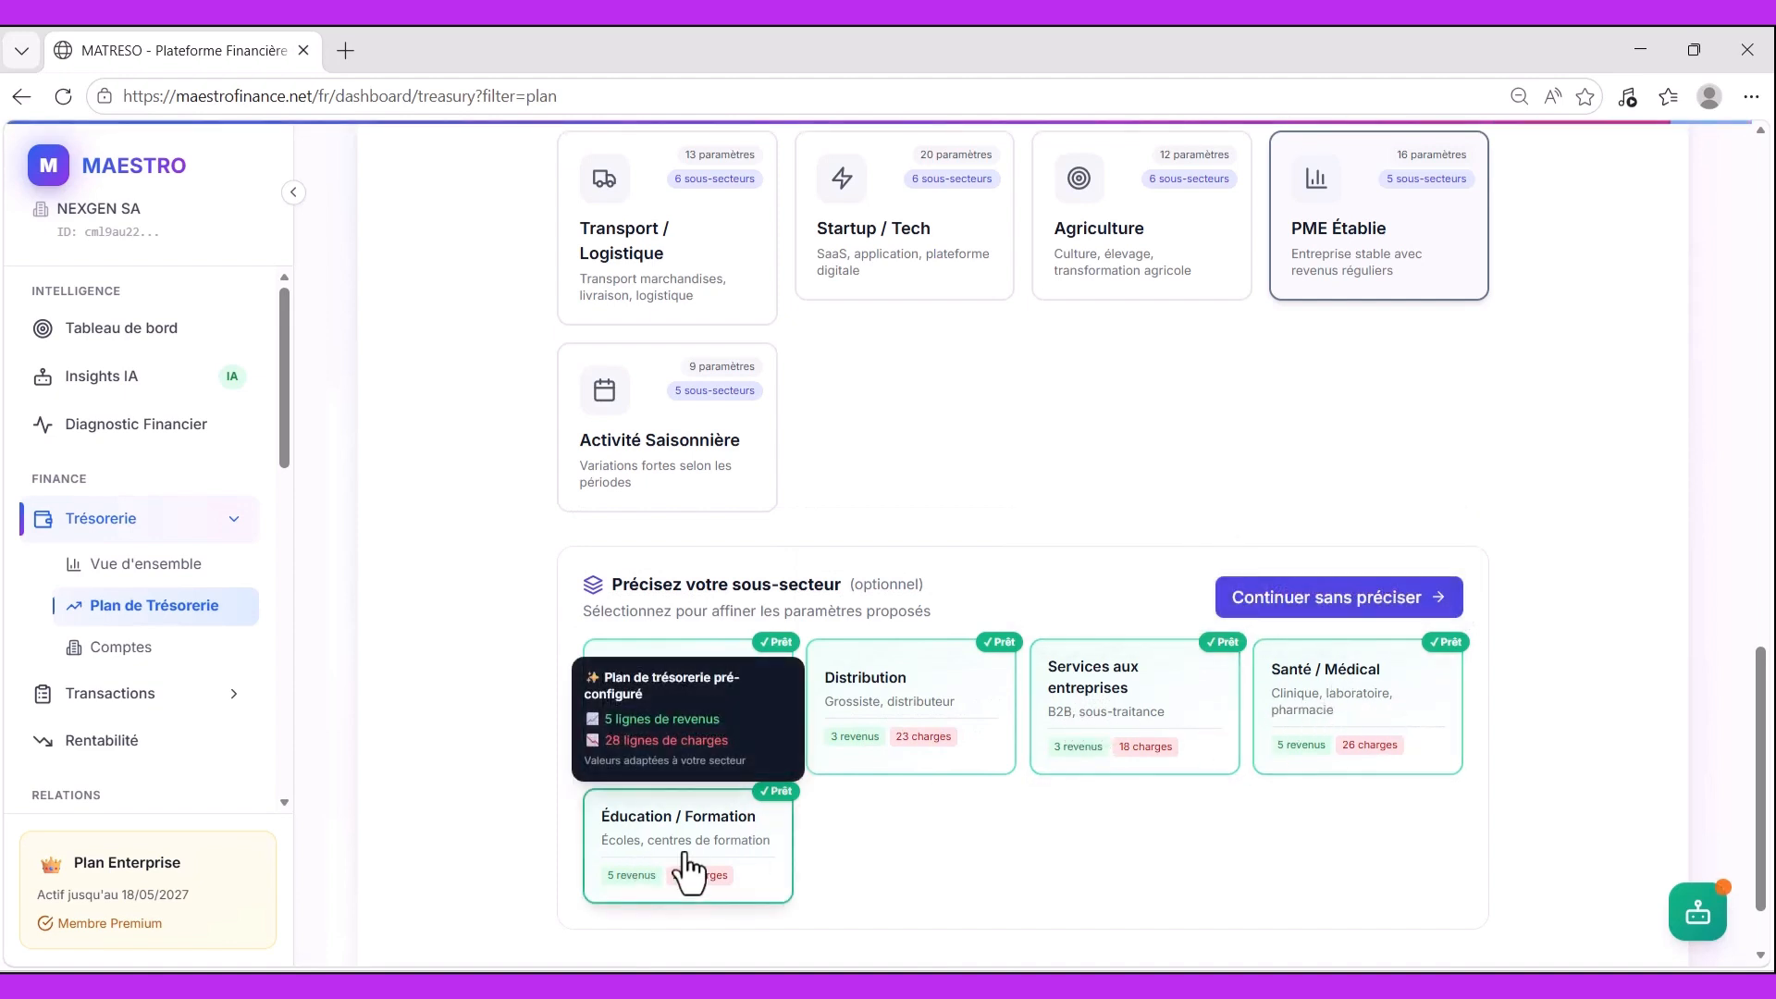
scroll(824, 662, down, 1)
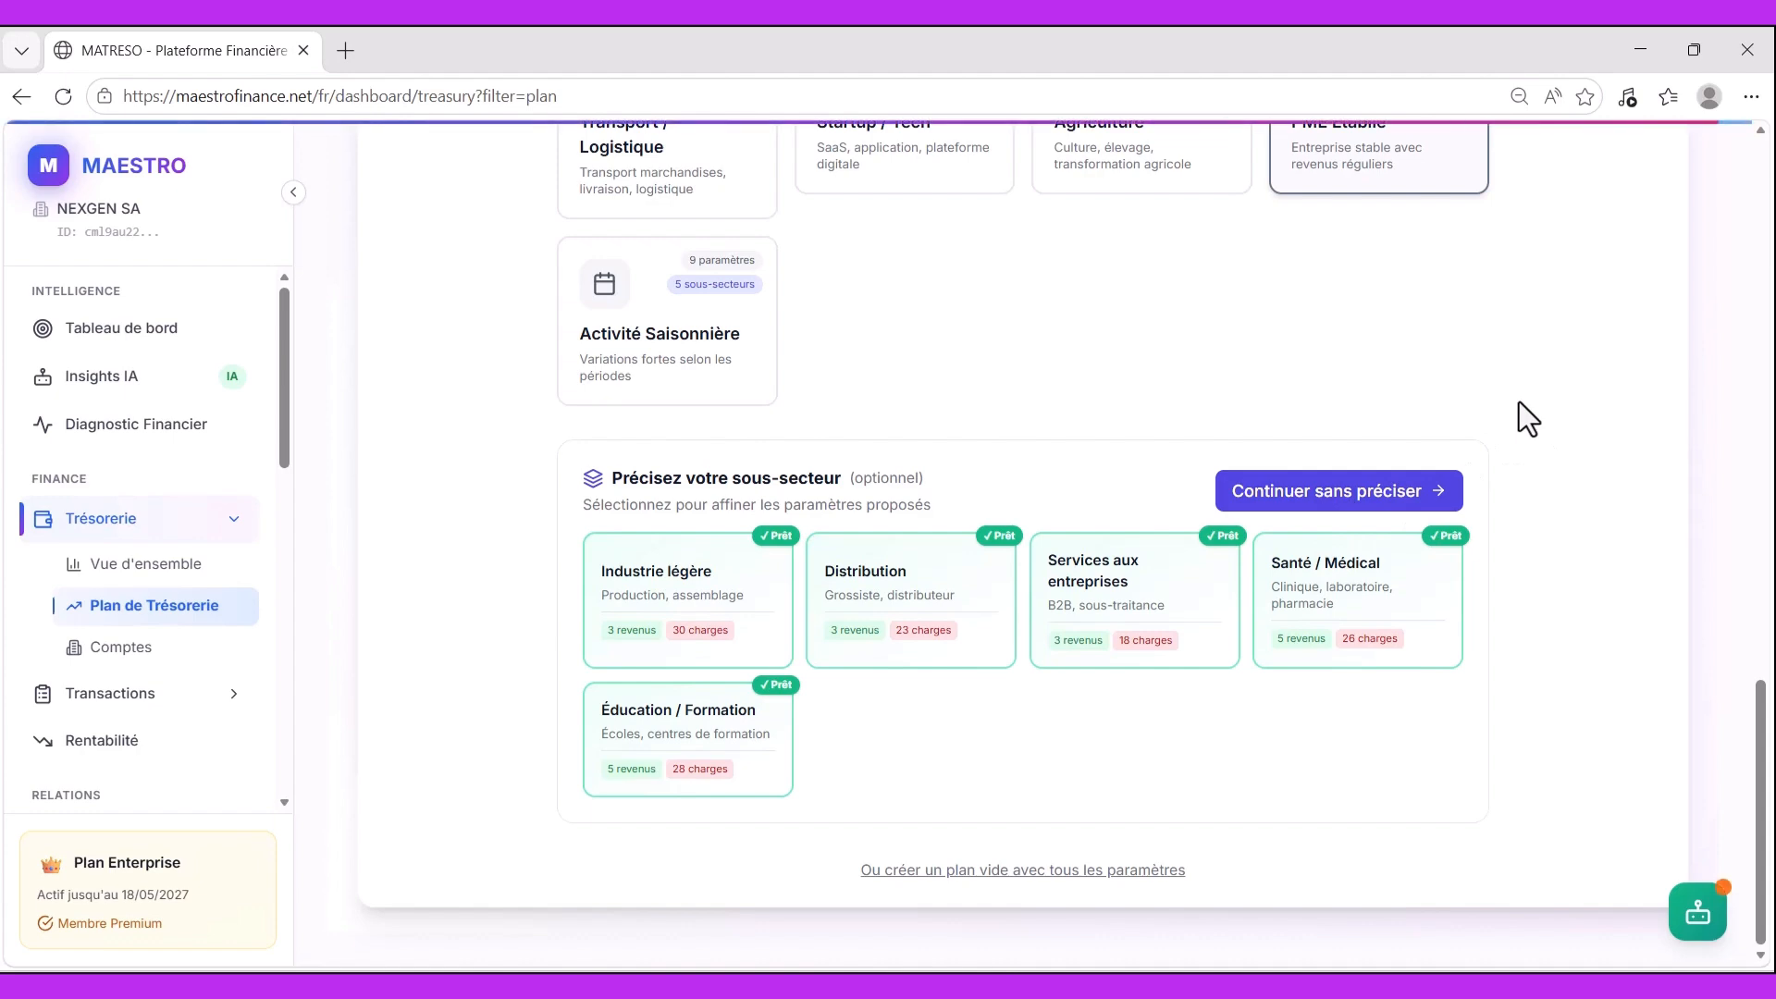
click(1336, 507)
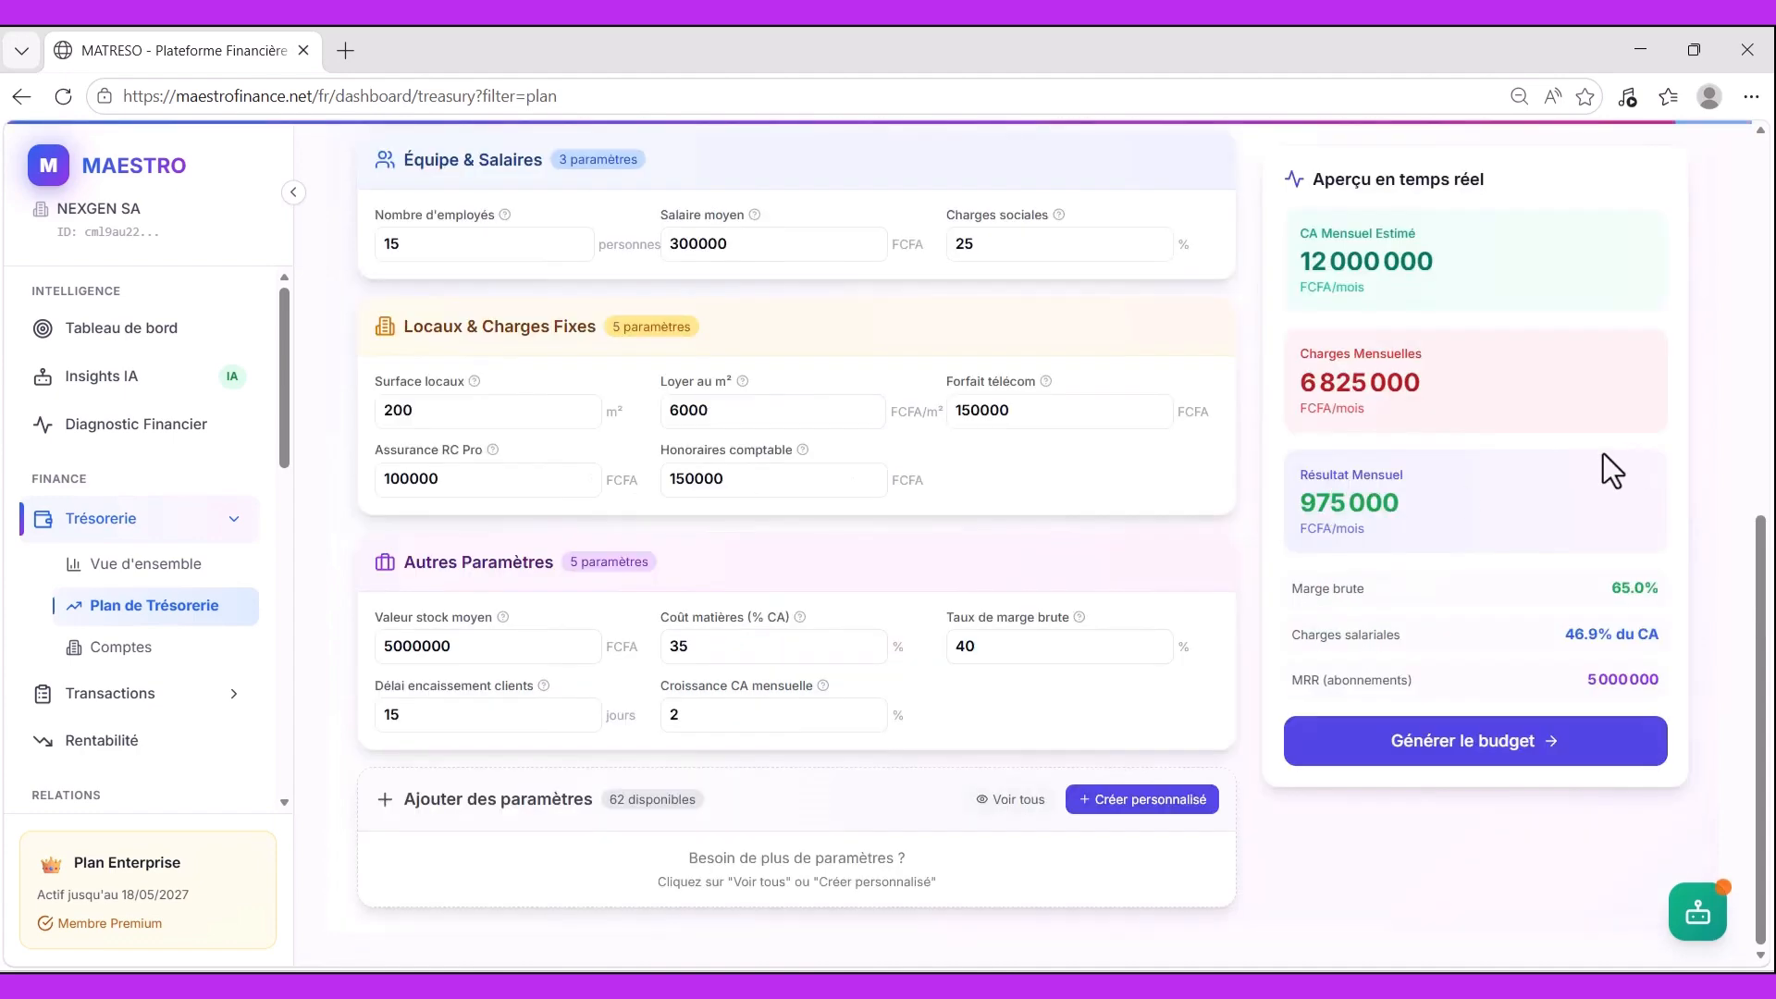
scroll(999, 637, up, 4)
scroll(1001, 636, up, 4)
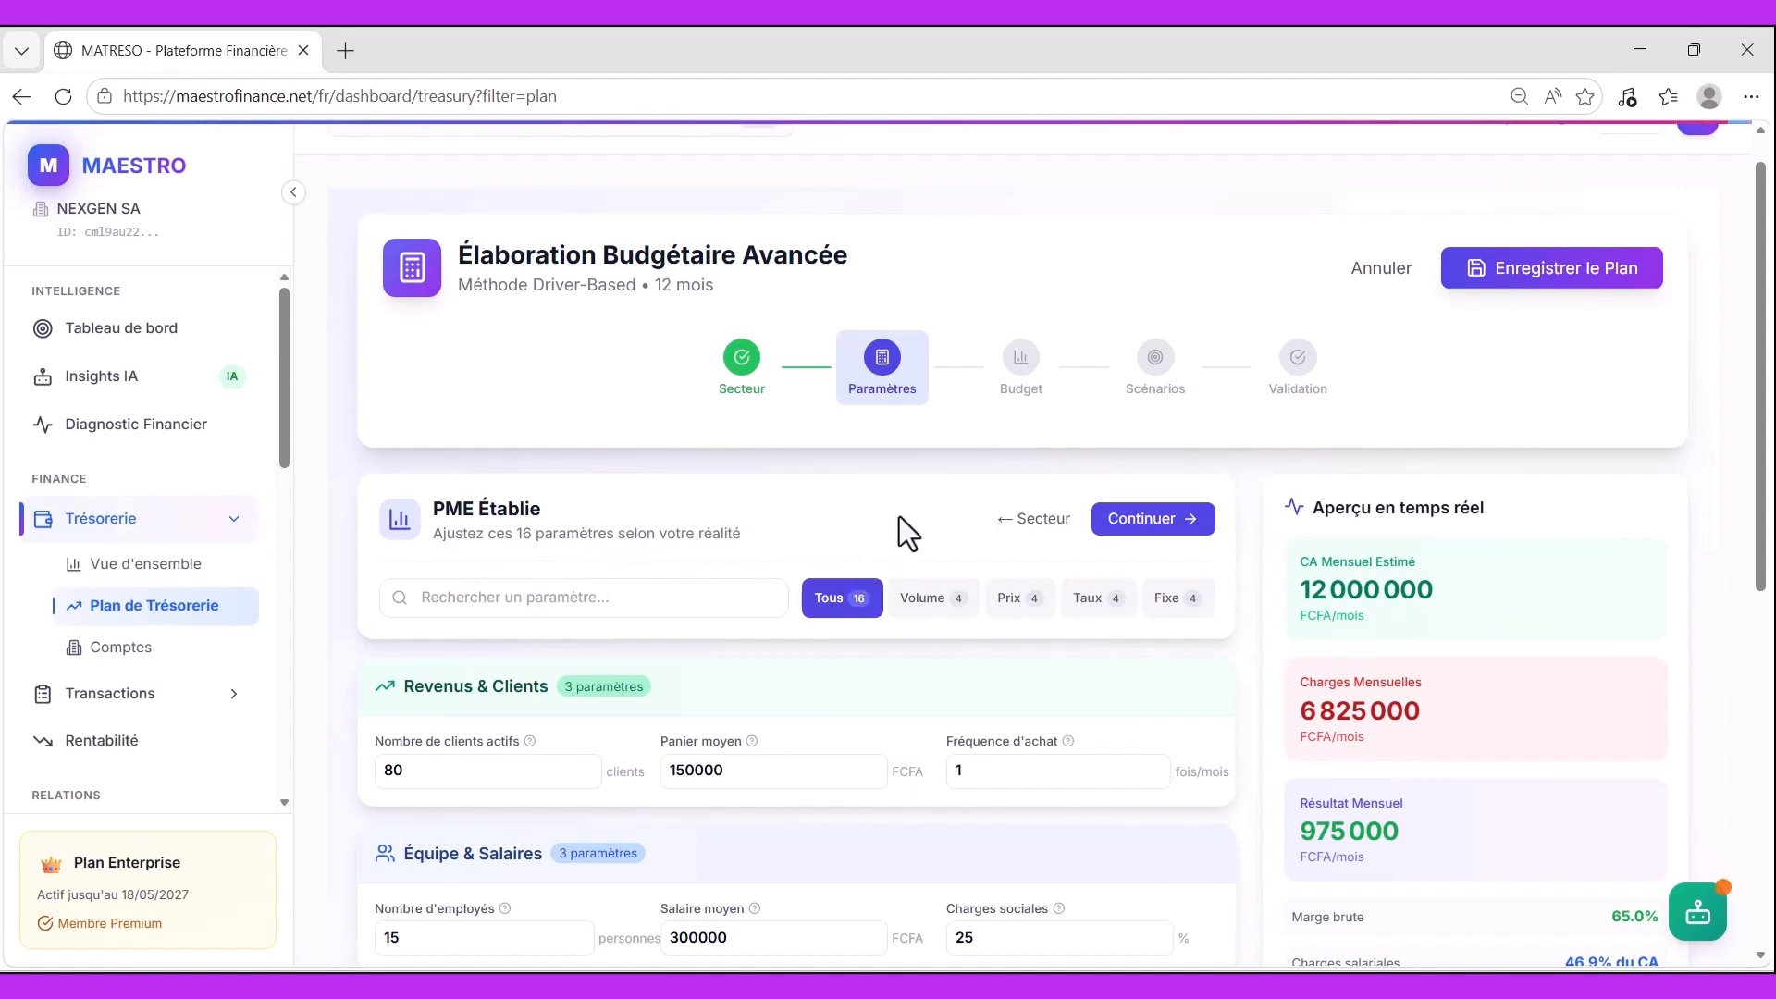
scroll(899, 516, down, 1)
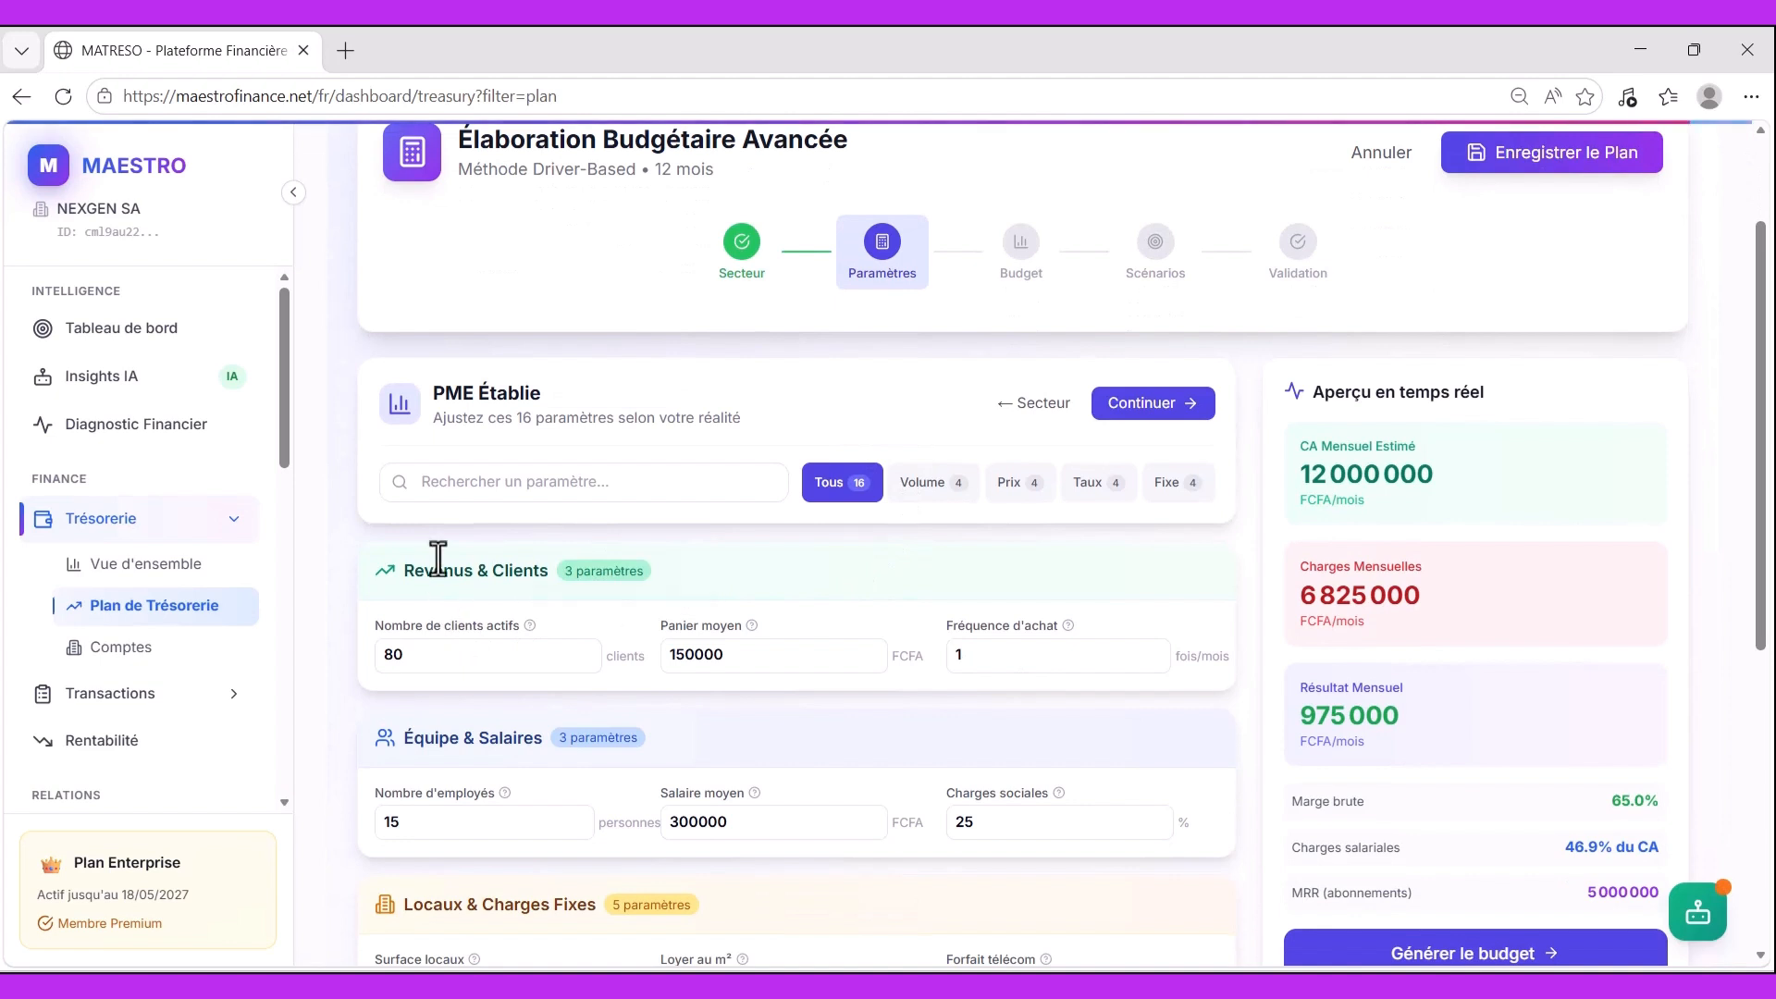
click(579, 487)
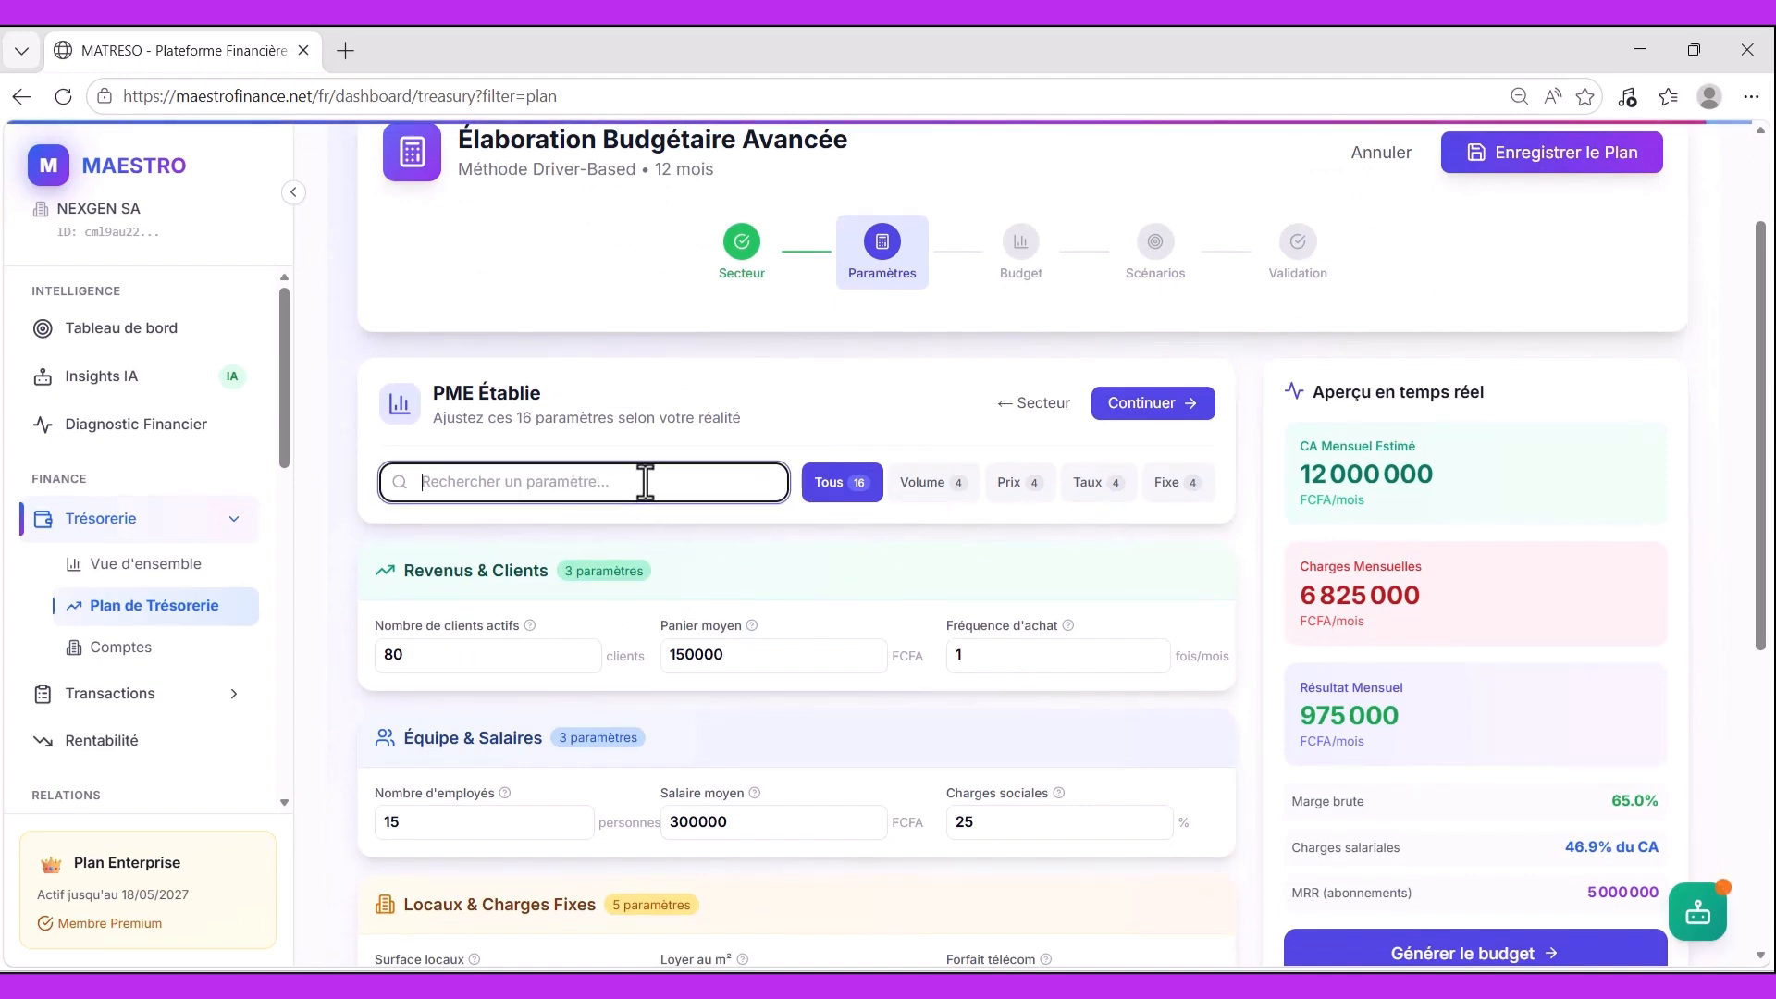
text(ere)
key(BackSpace)
key(BackSpace)
key(BackSpace)
- Filter the PME Établie parameters to show only the Volume category
click(927, 492)
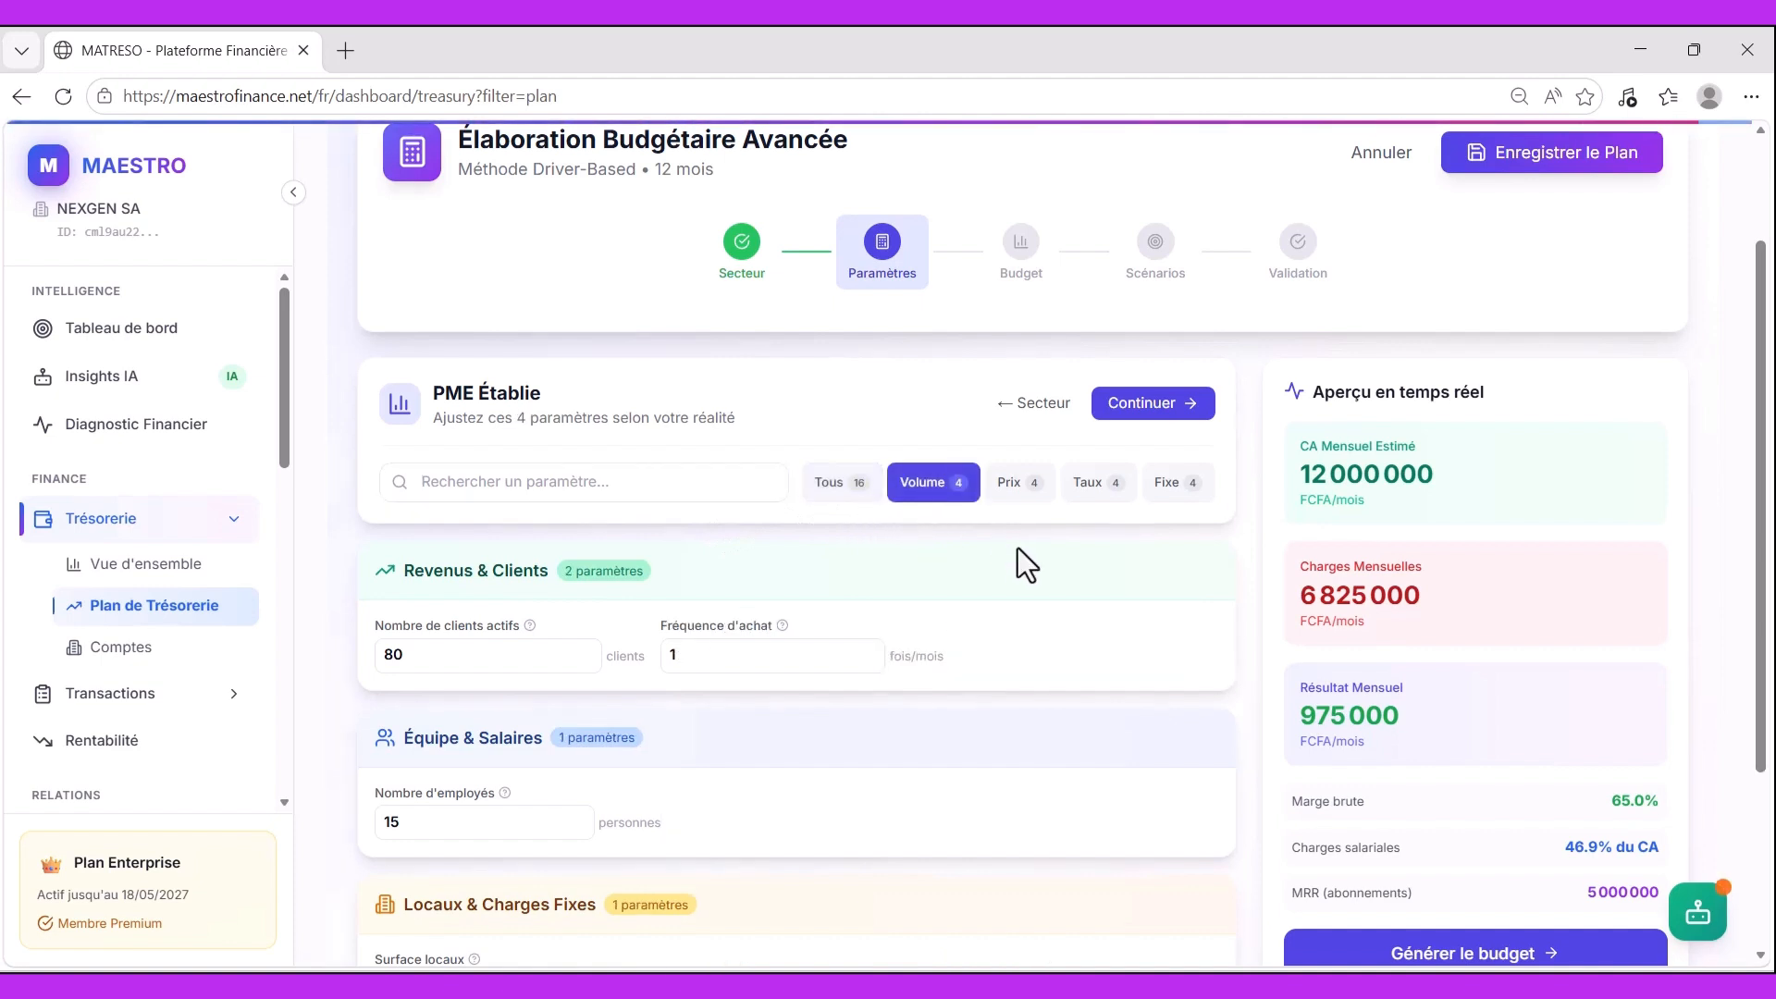
- Examine the Prix, Taux and Fixe parameter categories, and display all PME Établie parameters again
click(1017, 488)
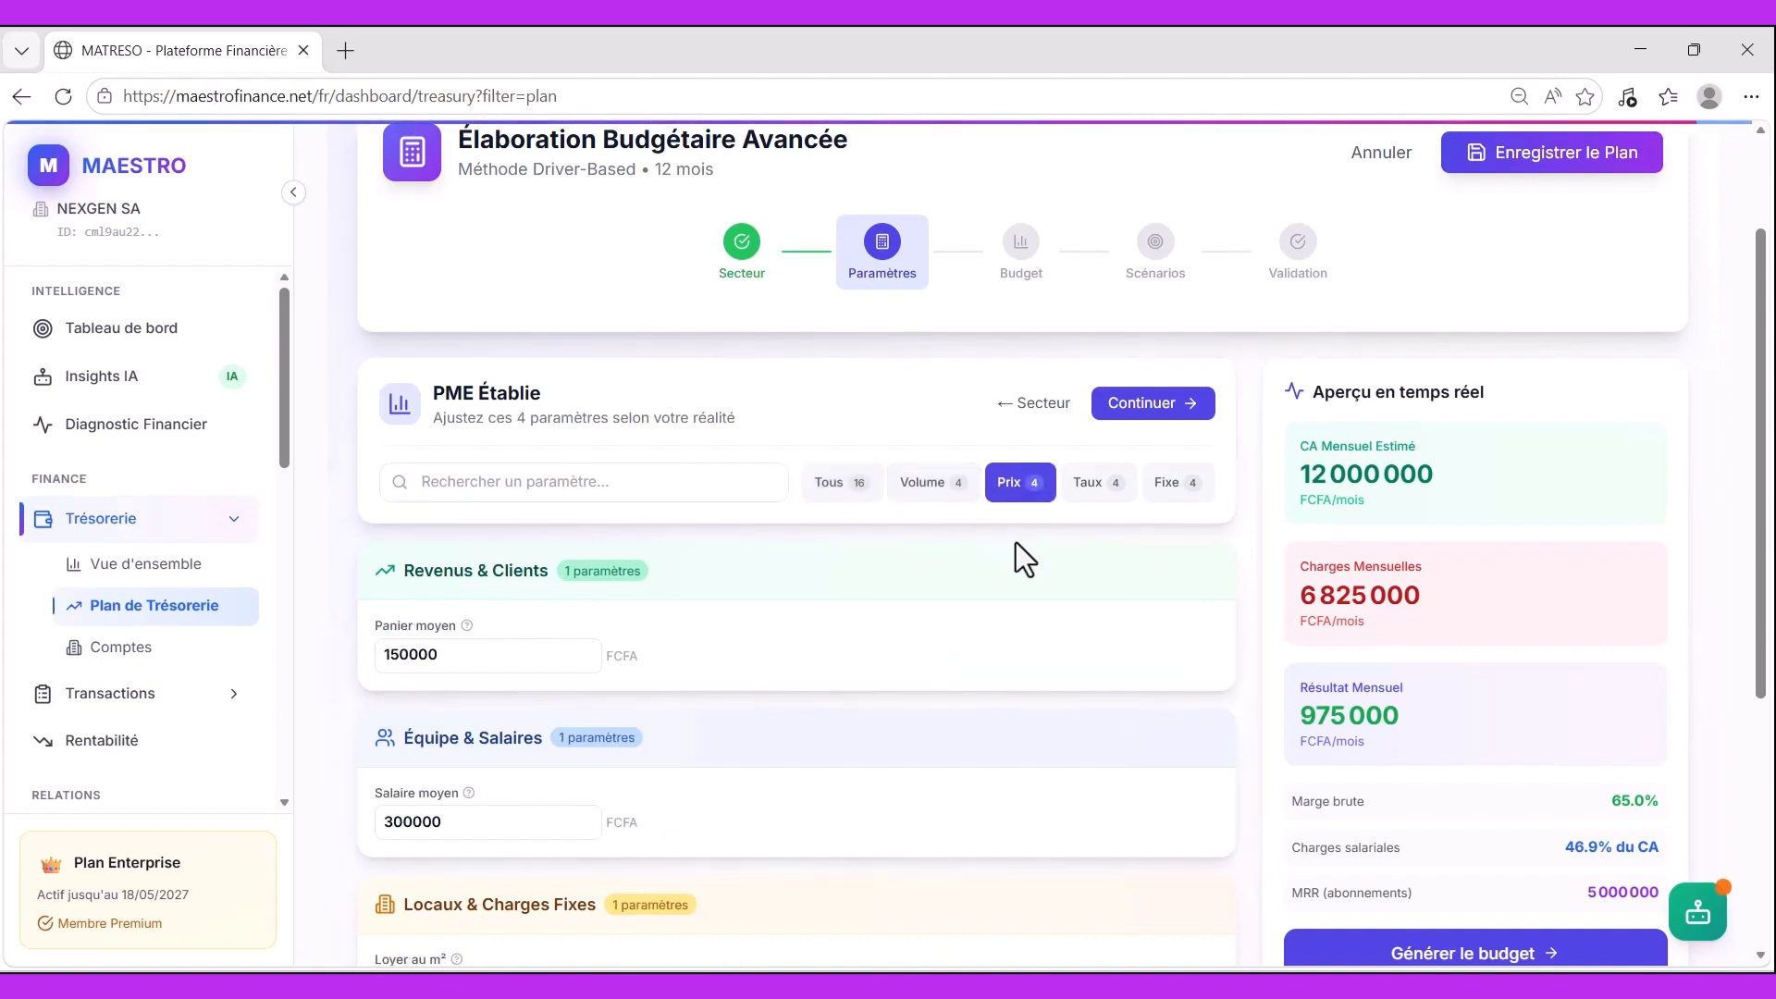
click(1079, 489)
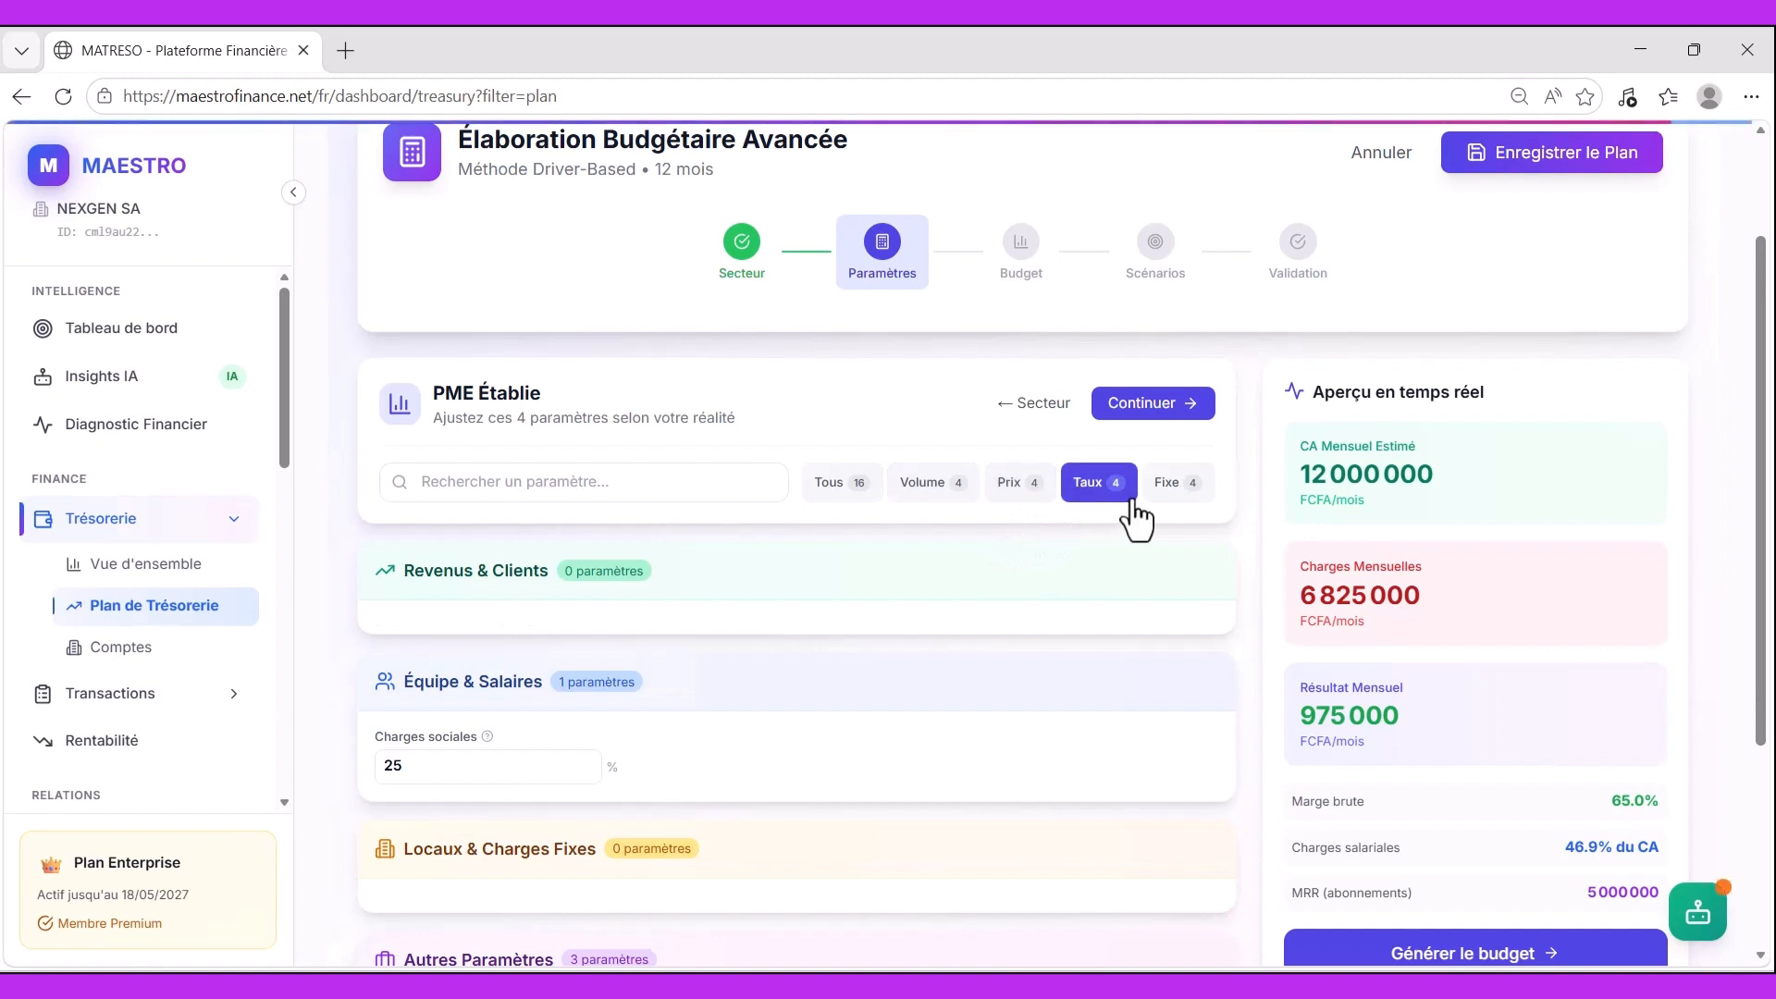
click(1169, 489)
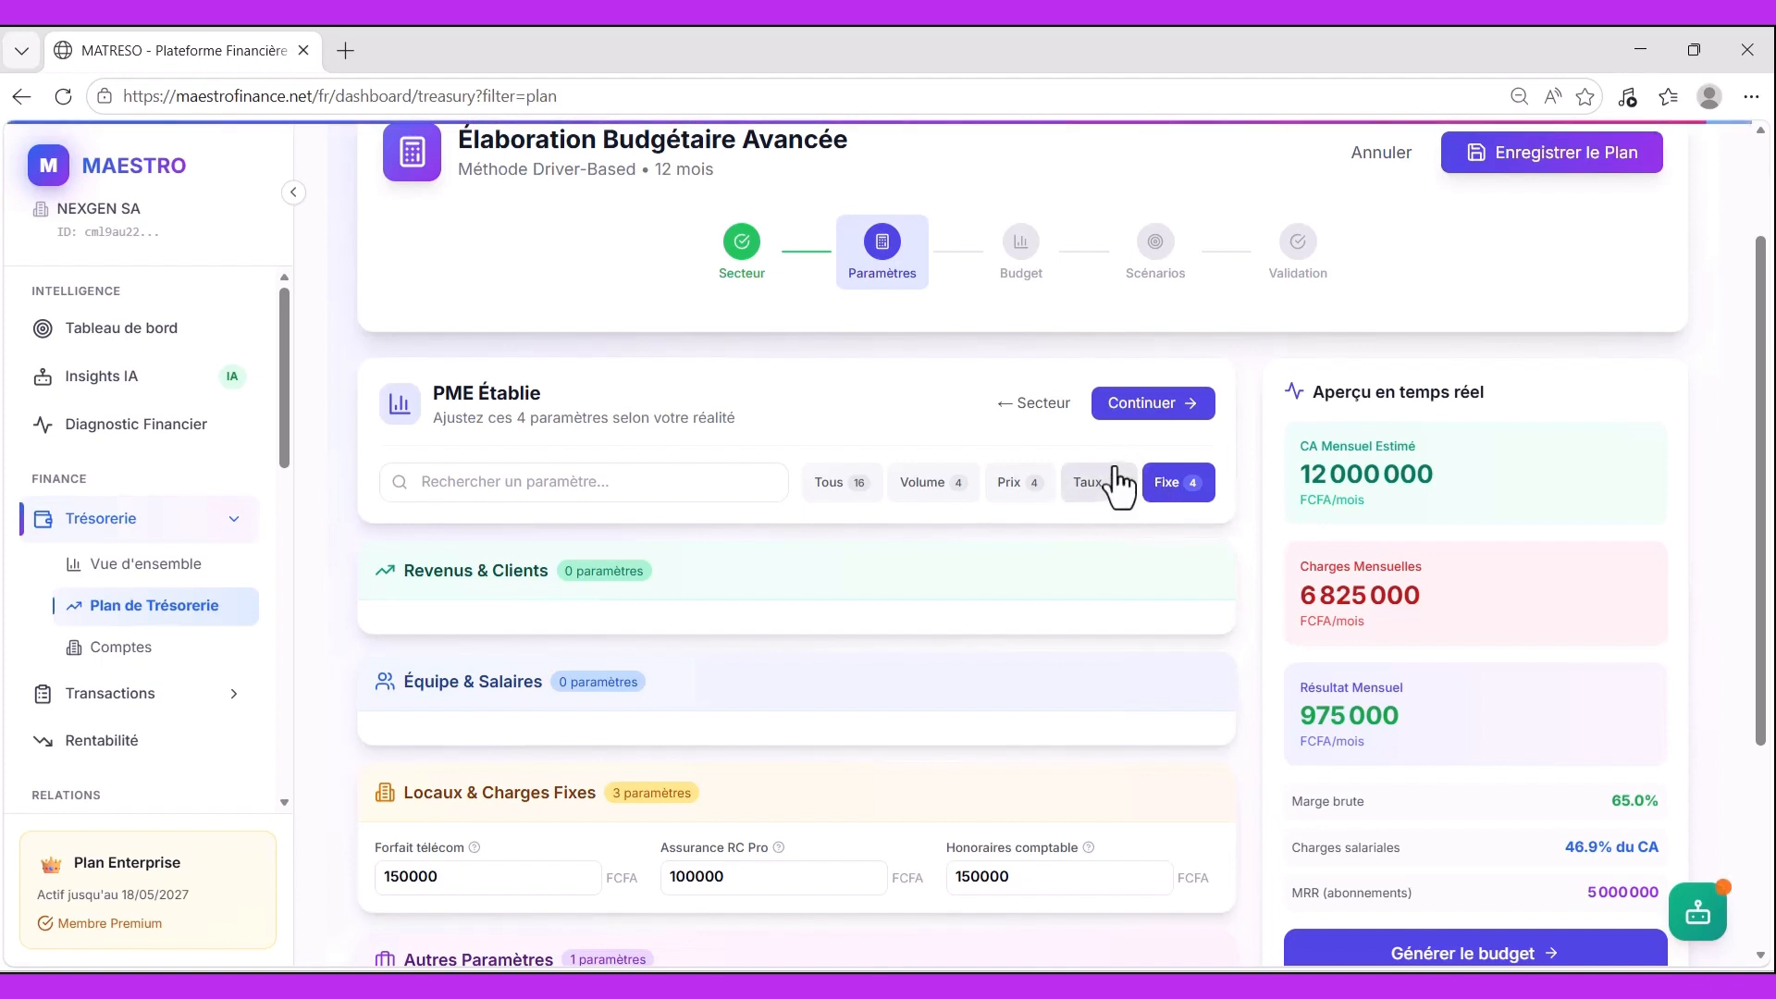
click(831, 485)
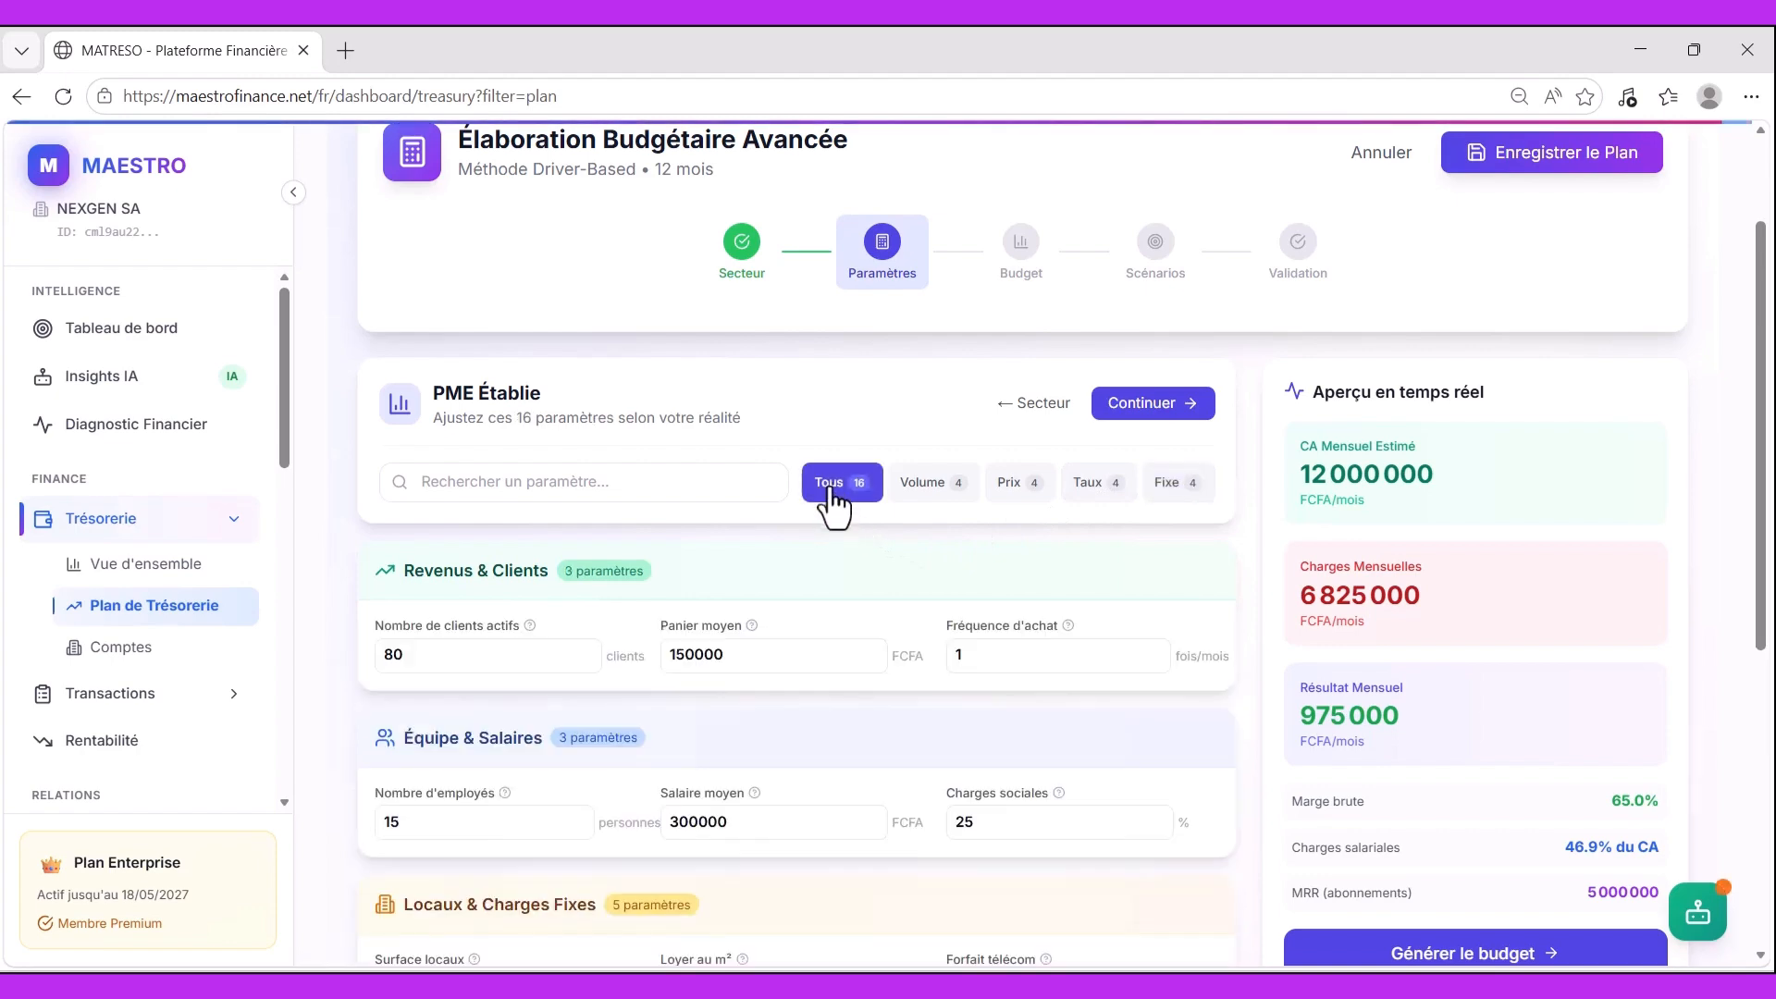
scroll(791, 586, down, 1)
mouse_move(831, 476)
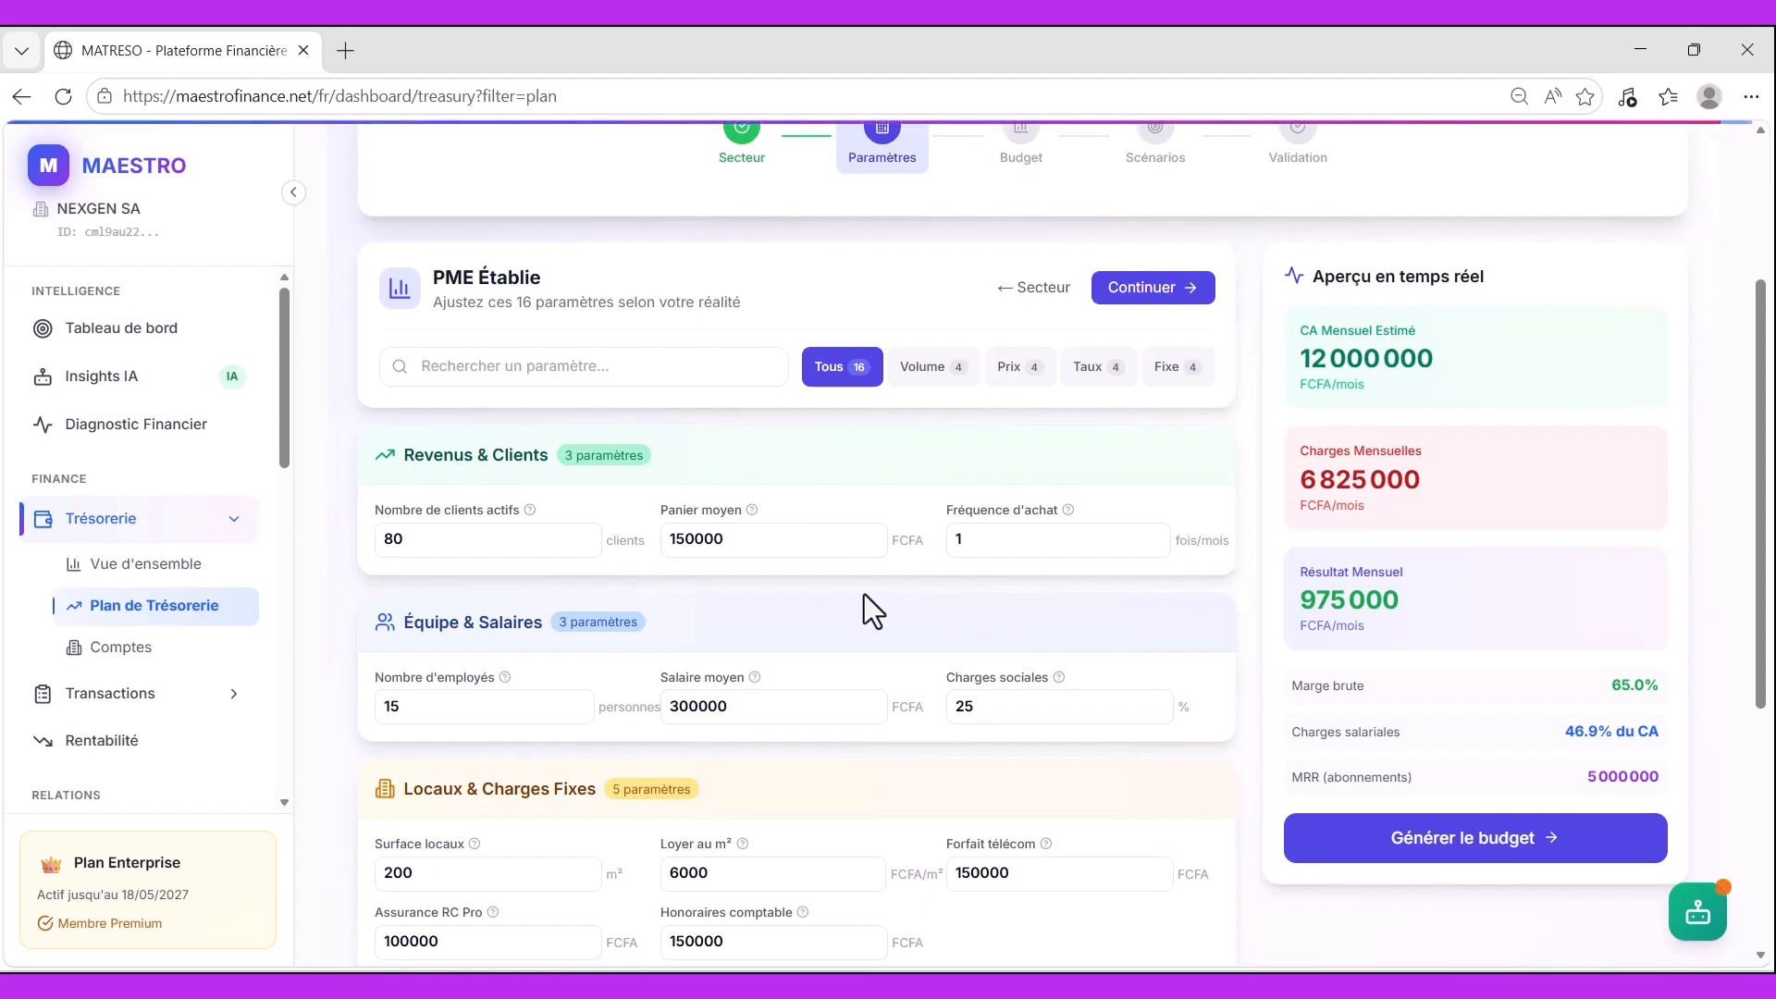
scroll(864, 592, down, 1)
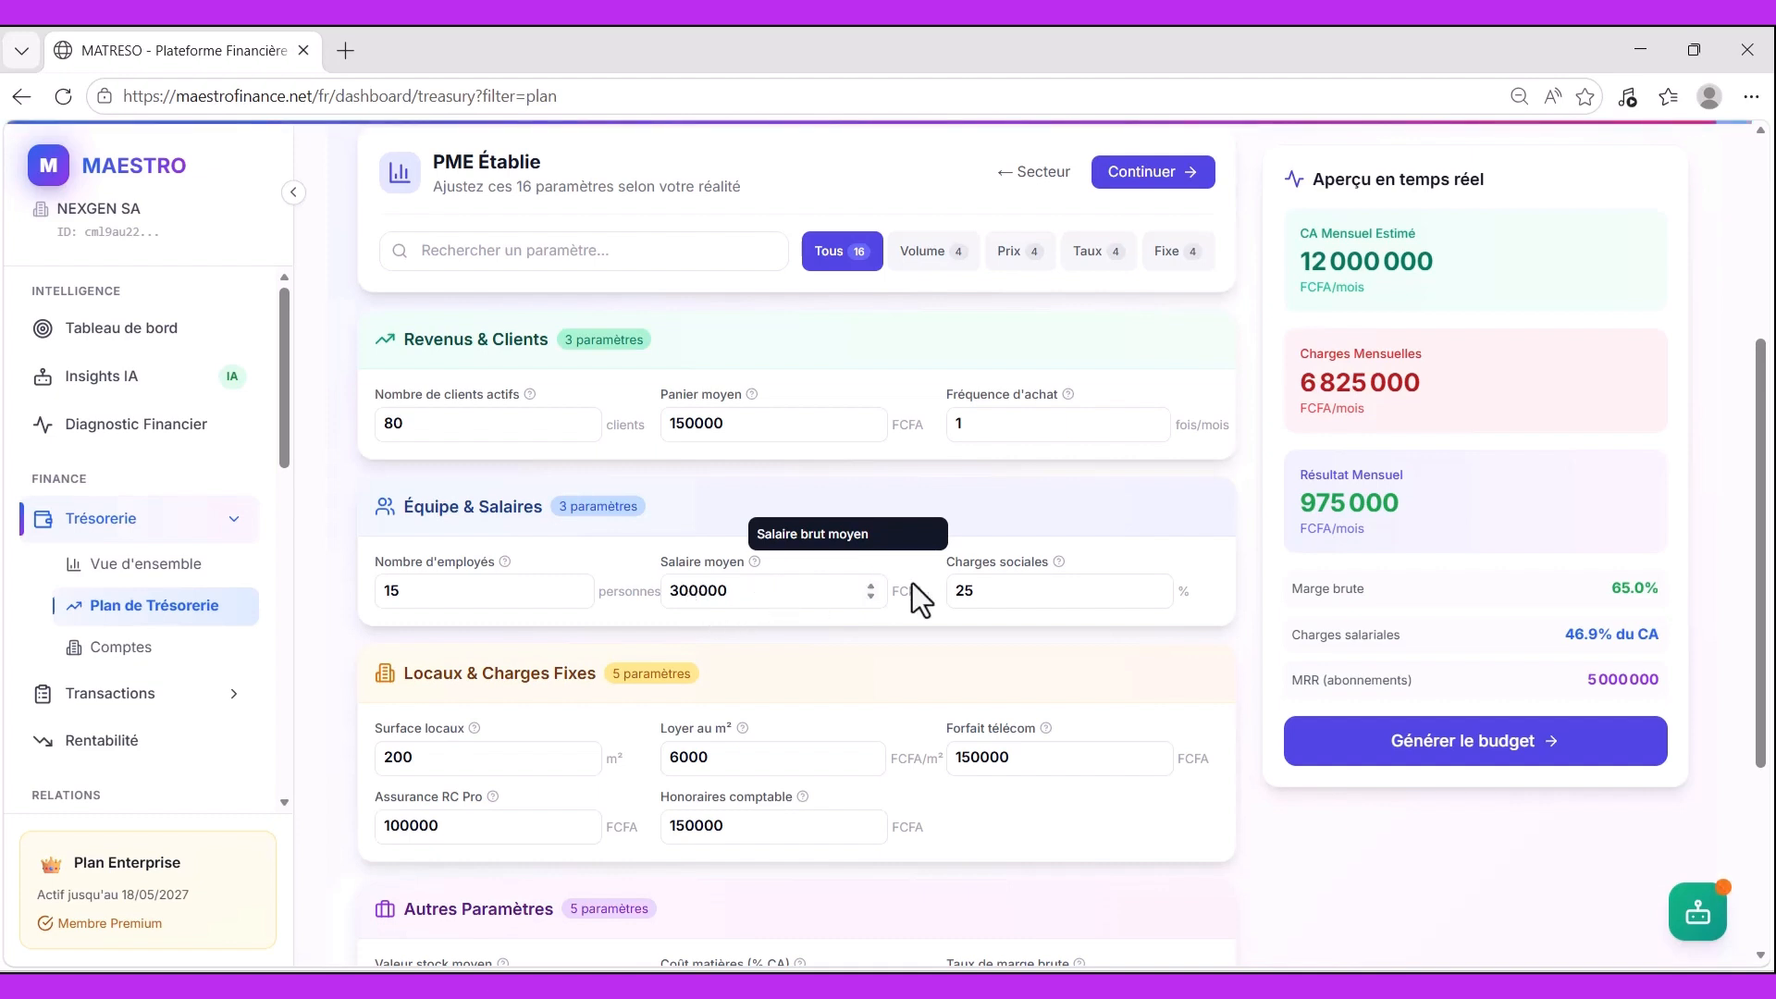
- Test Charges sociales rates above and below 25 % and return the rate to 25 %
click(1157, 600)
click(1154, 588)
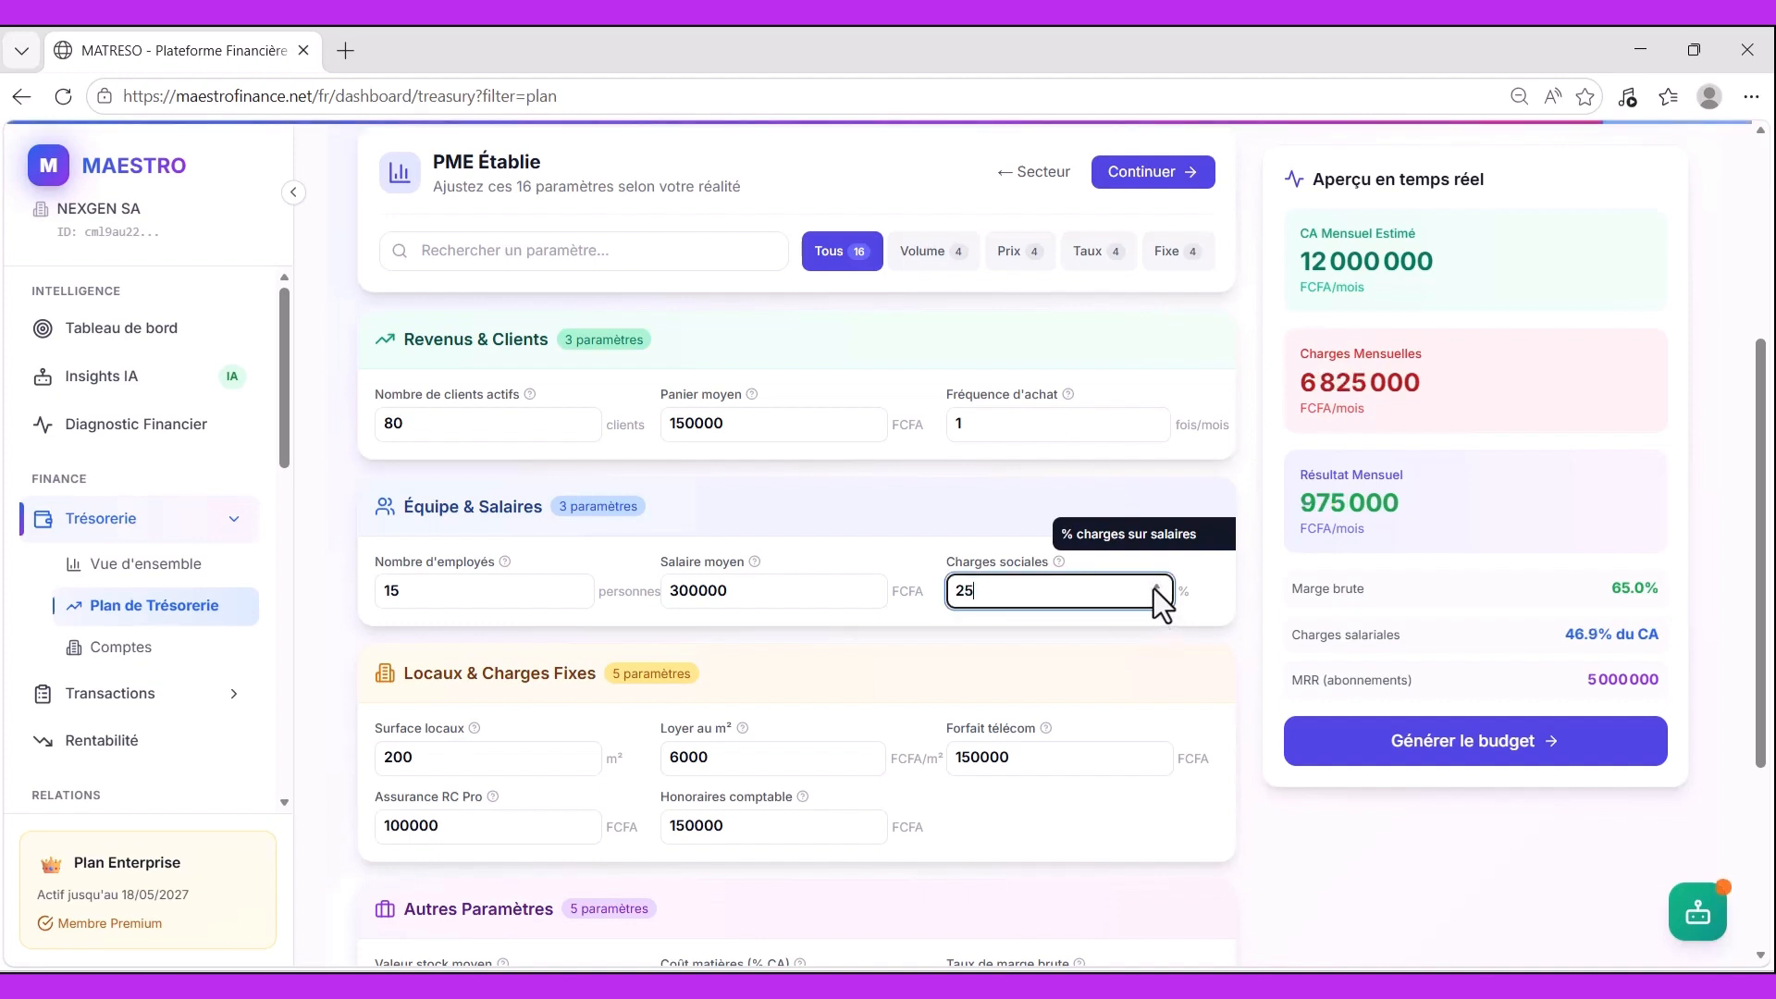
click(1154, 587)
click(1153, 588)
click(1152, 588)
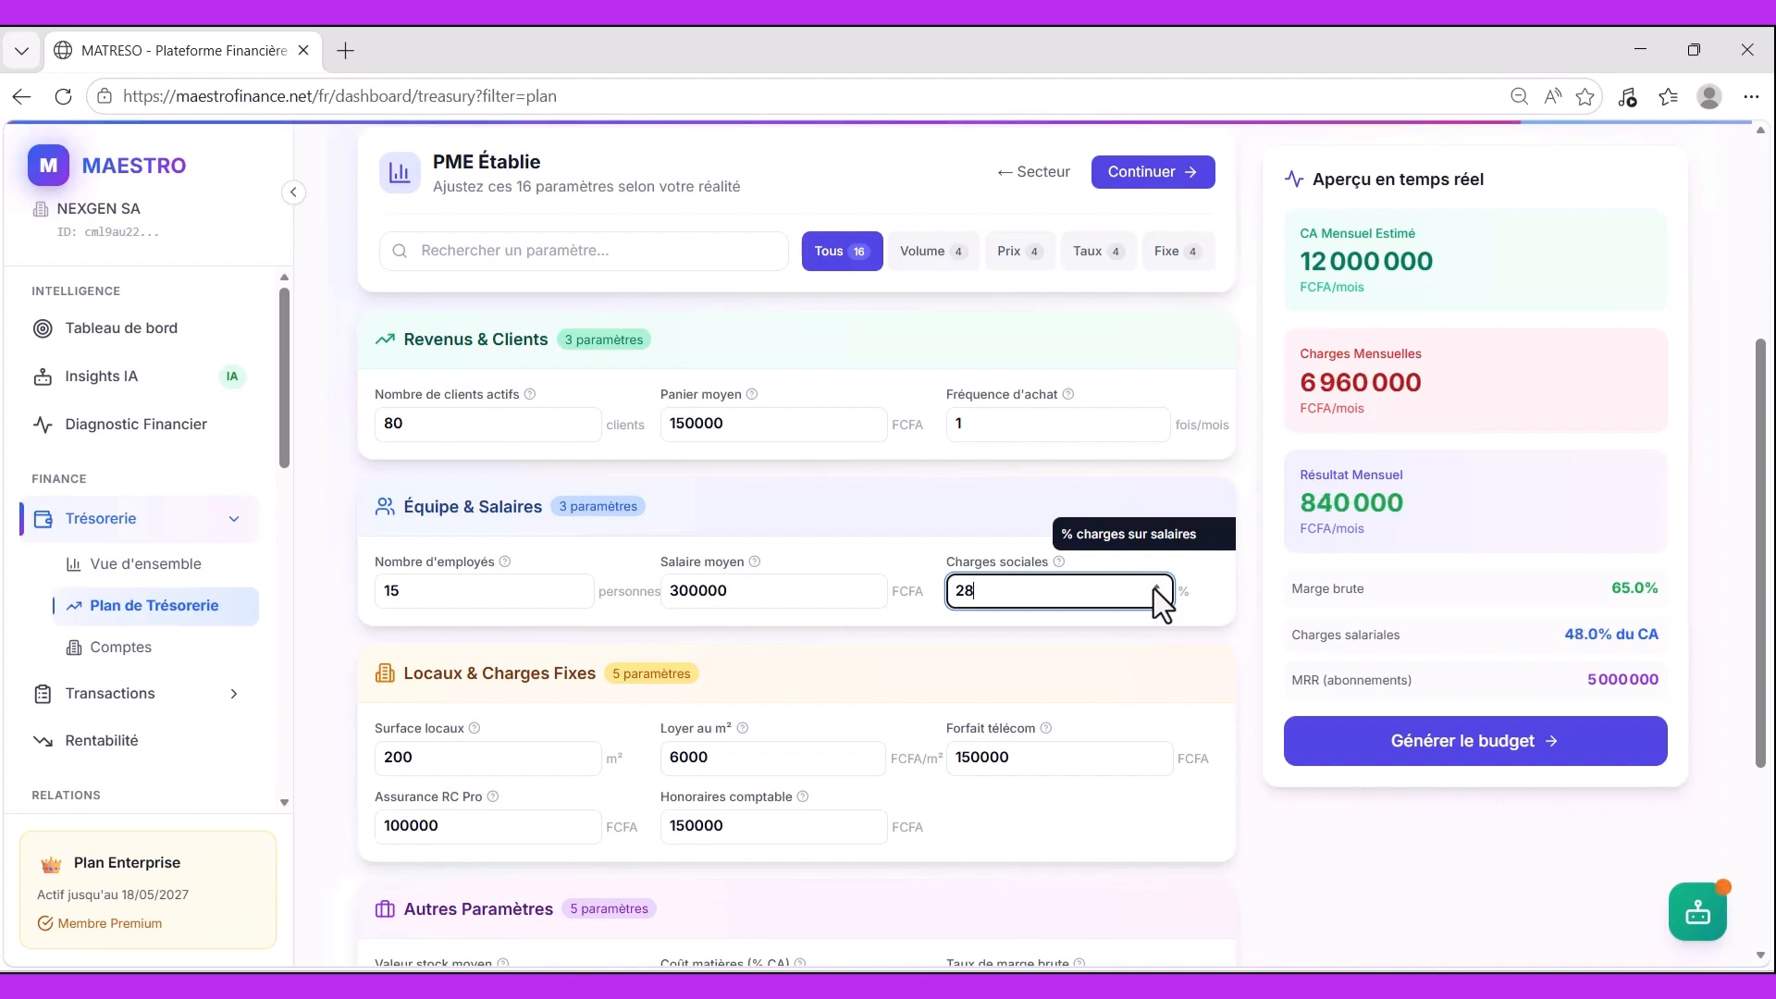
click(1153, 588)
click(1152, 588)
click(1151, 596)
click(1152, 597)
click(1151, 596)
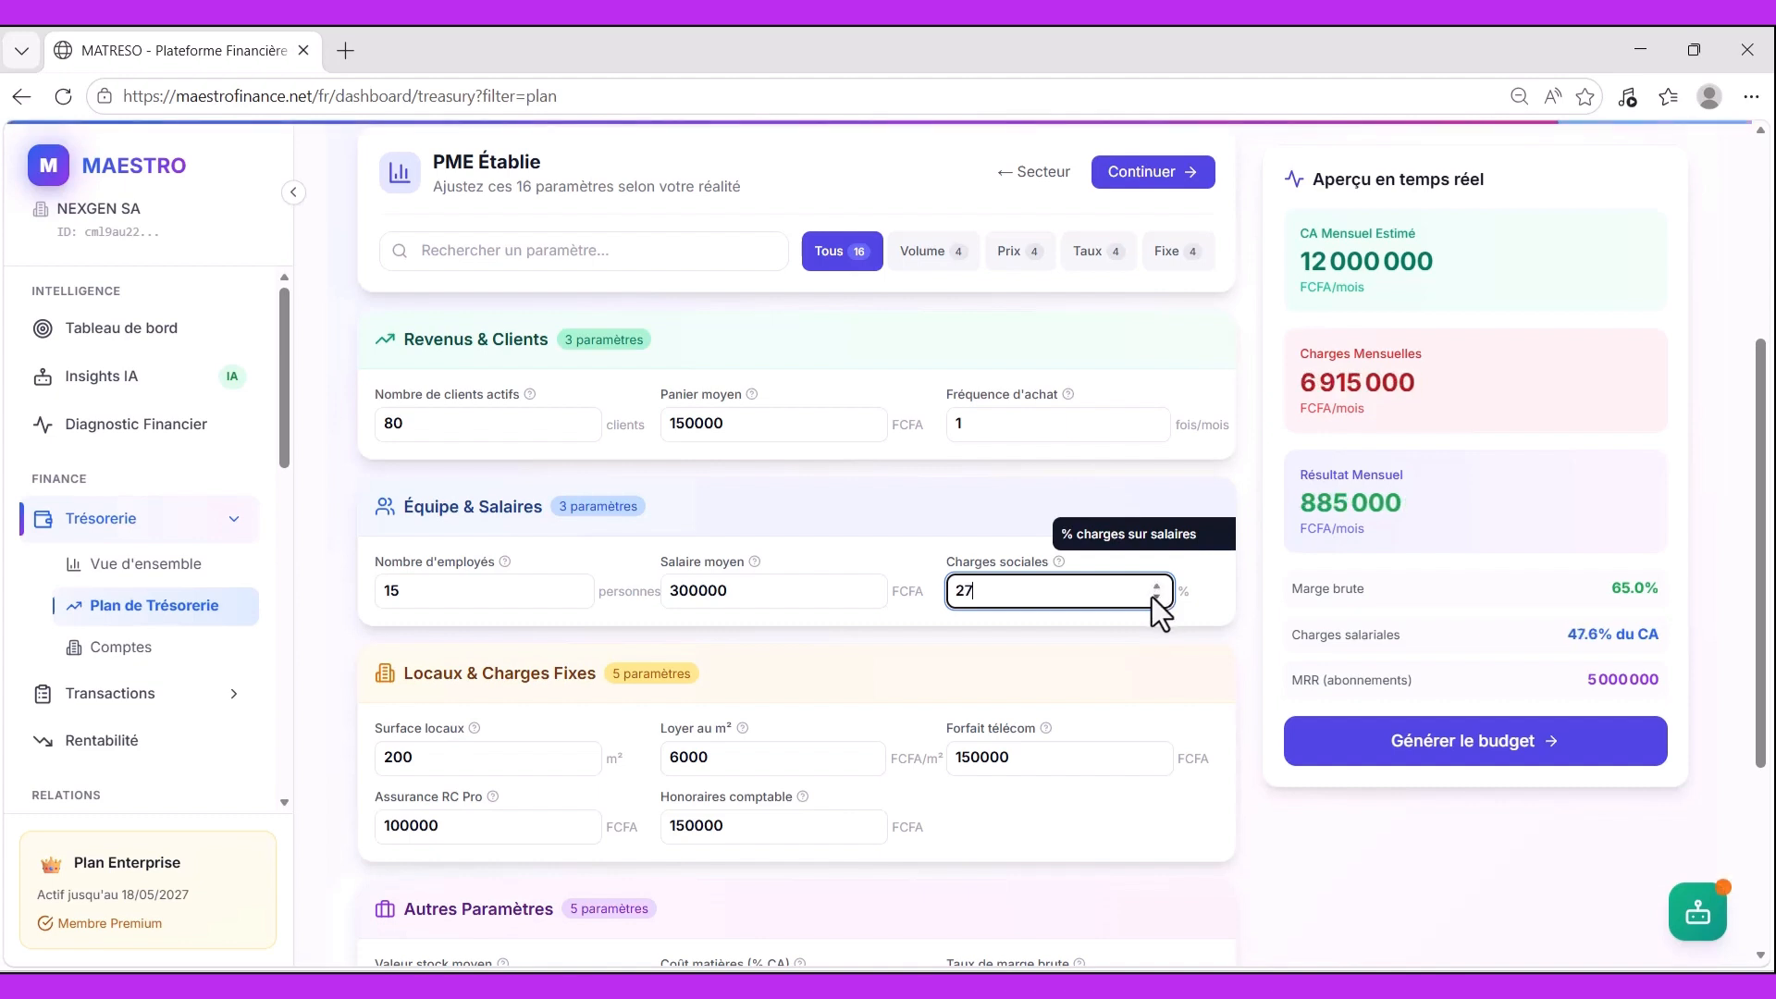
click(1152, 597)
click(1151, 597)
click(1152, 596)
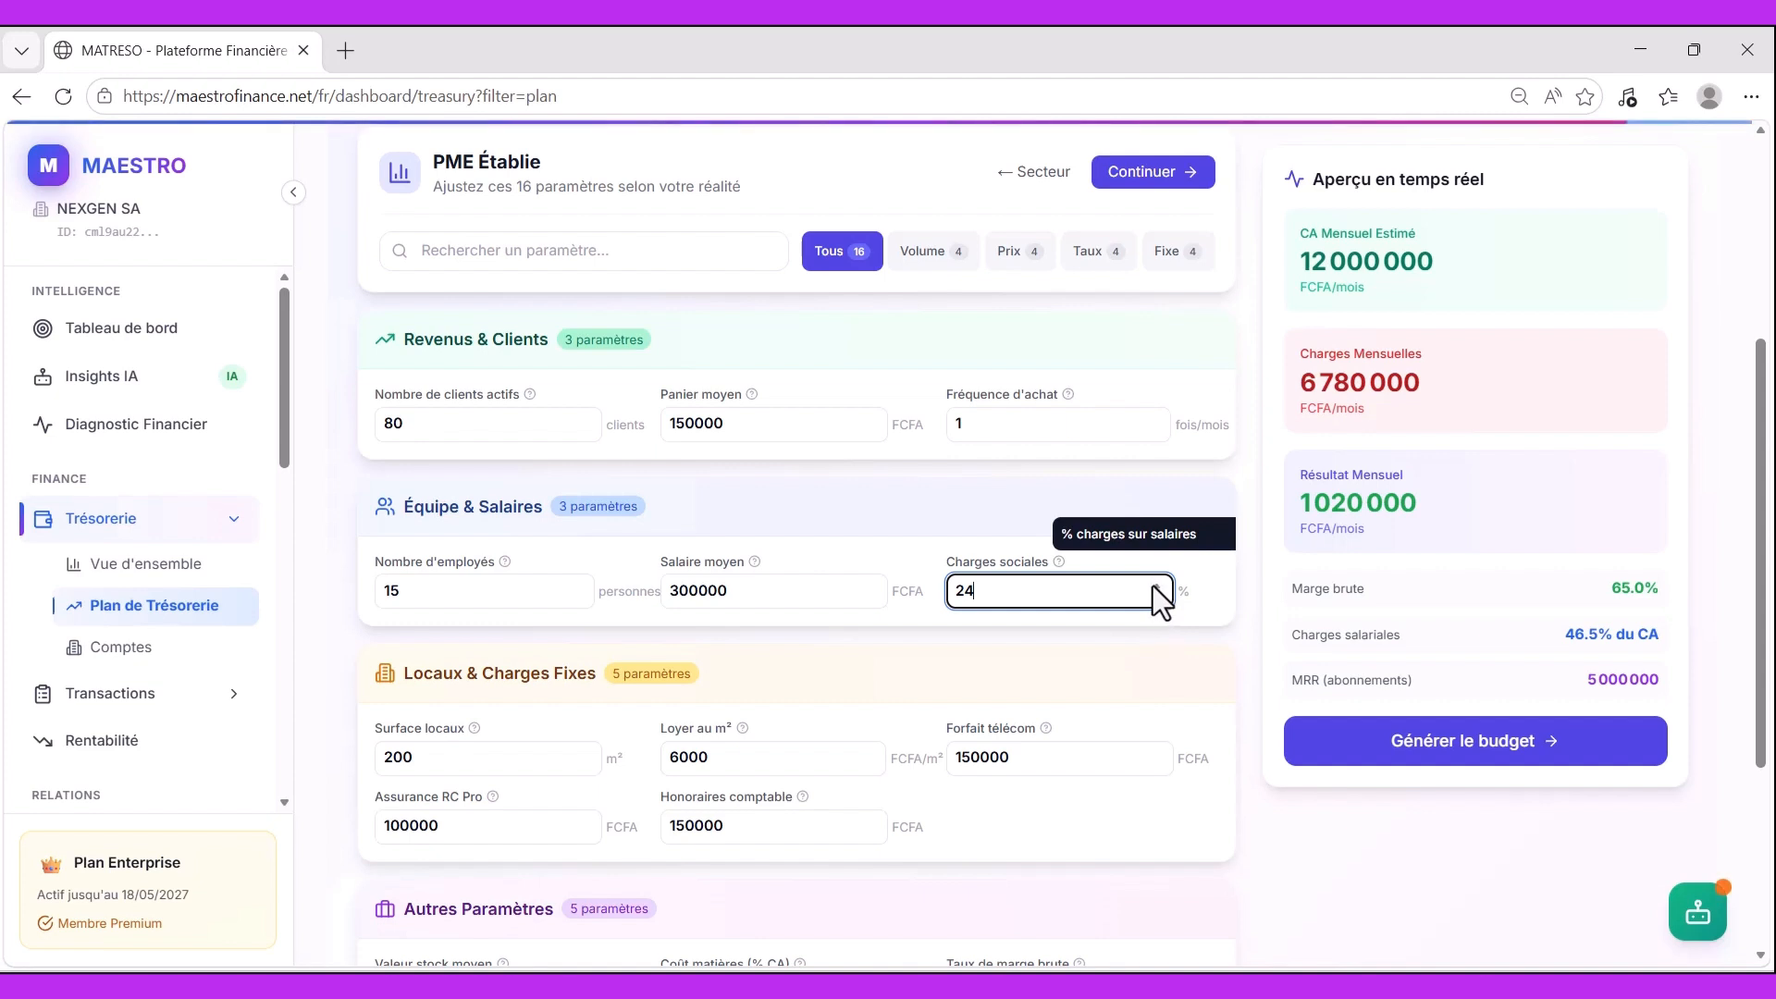
click(1153, 586)
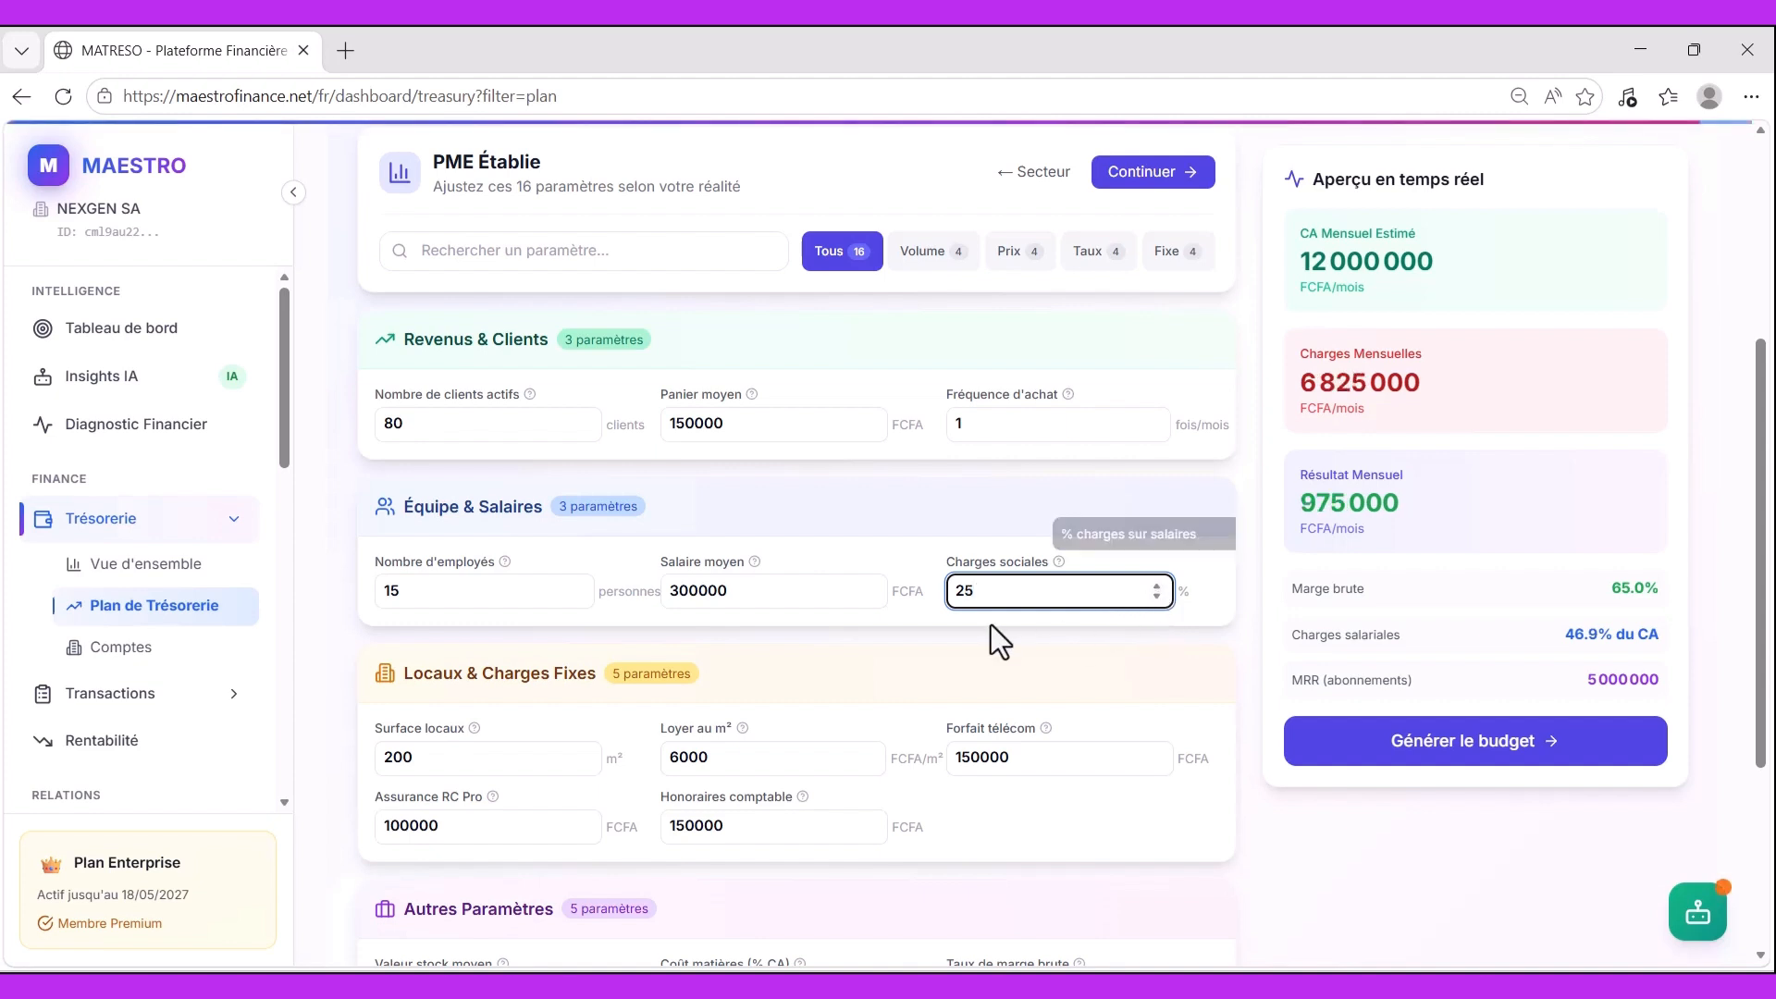
- Review the Locaux & Charges Fixes parameters, leaving Honoraires comptable at 149999 FCFA
scroll(509, 685, down, 1)
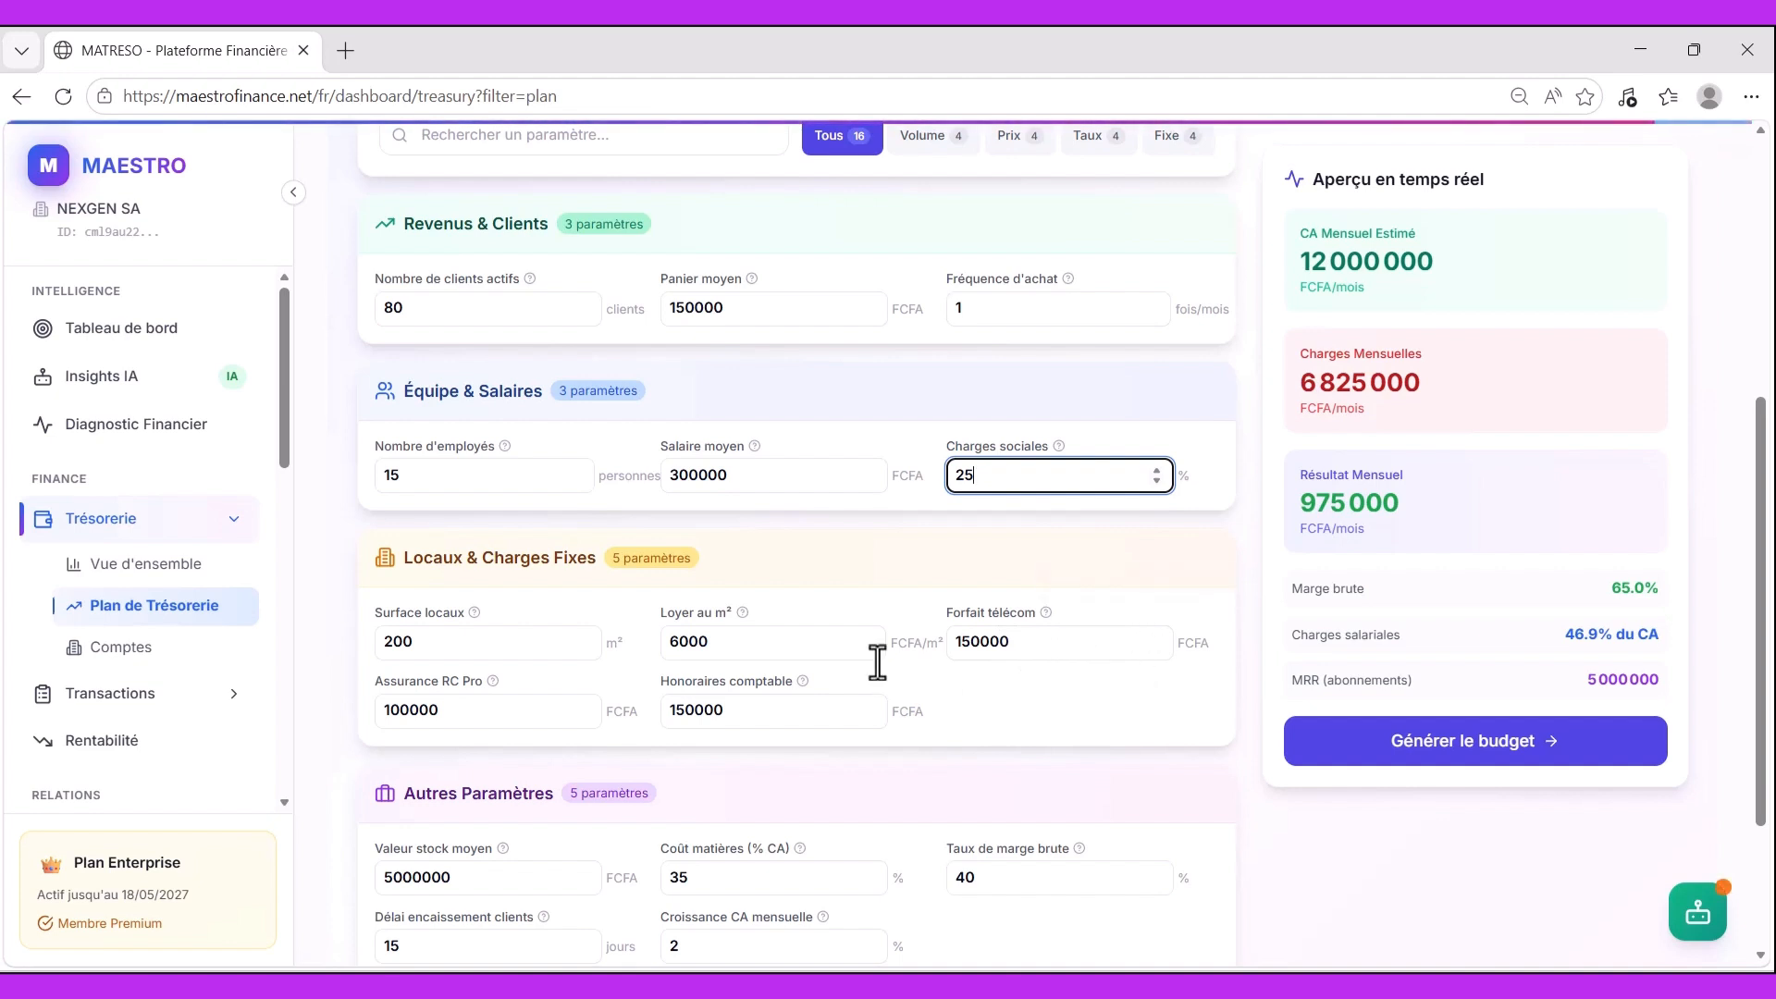
click(842, 647)
click(529, 645)
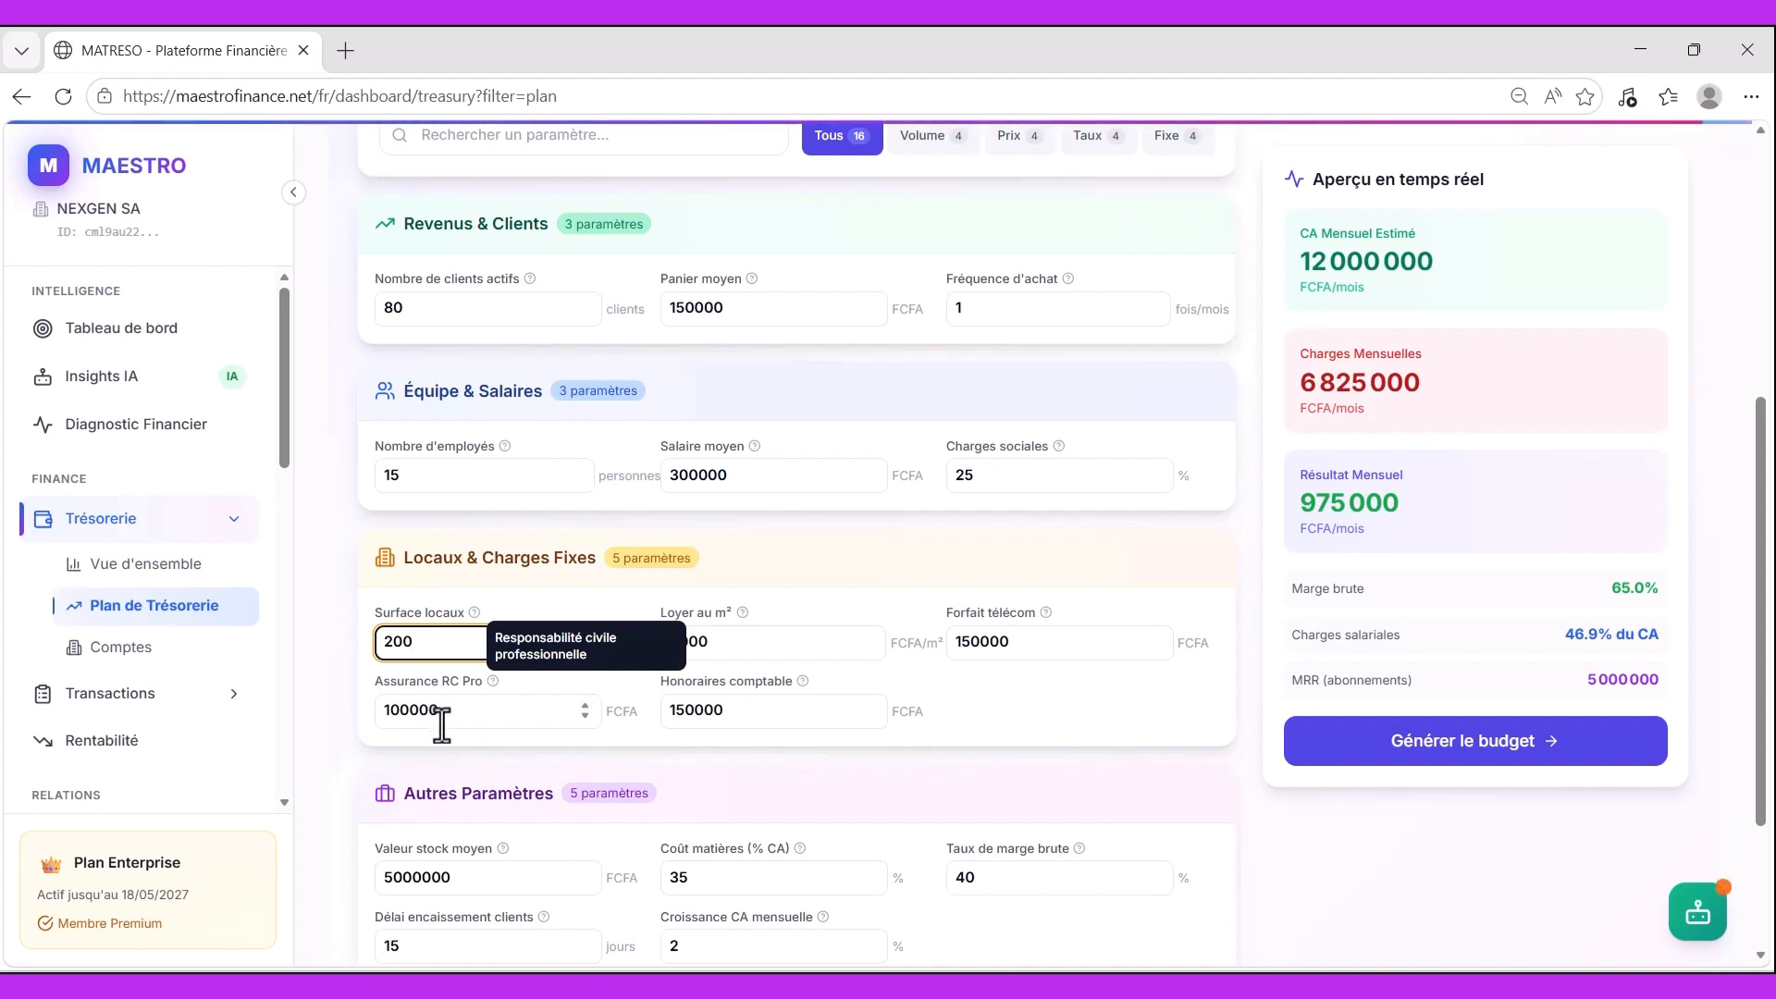
click(492, 723)
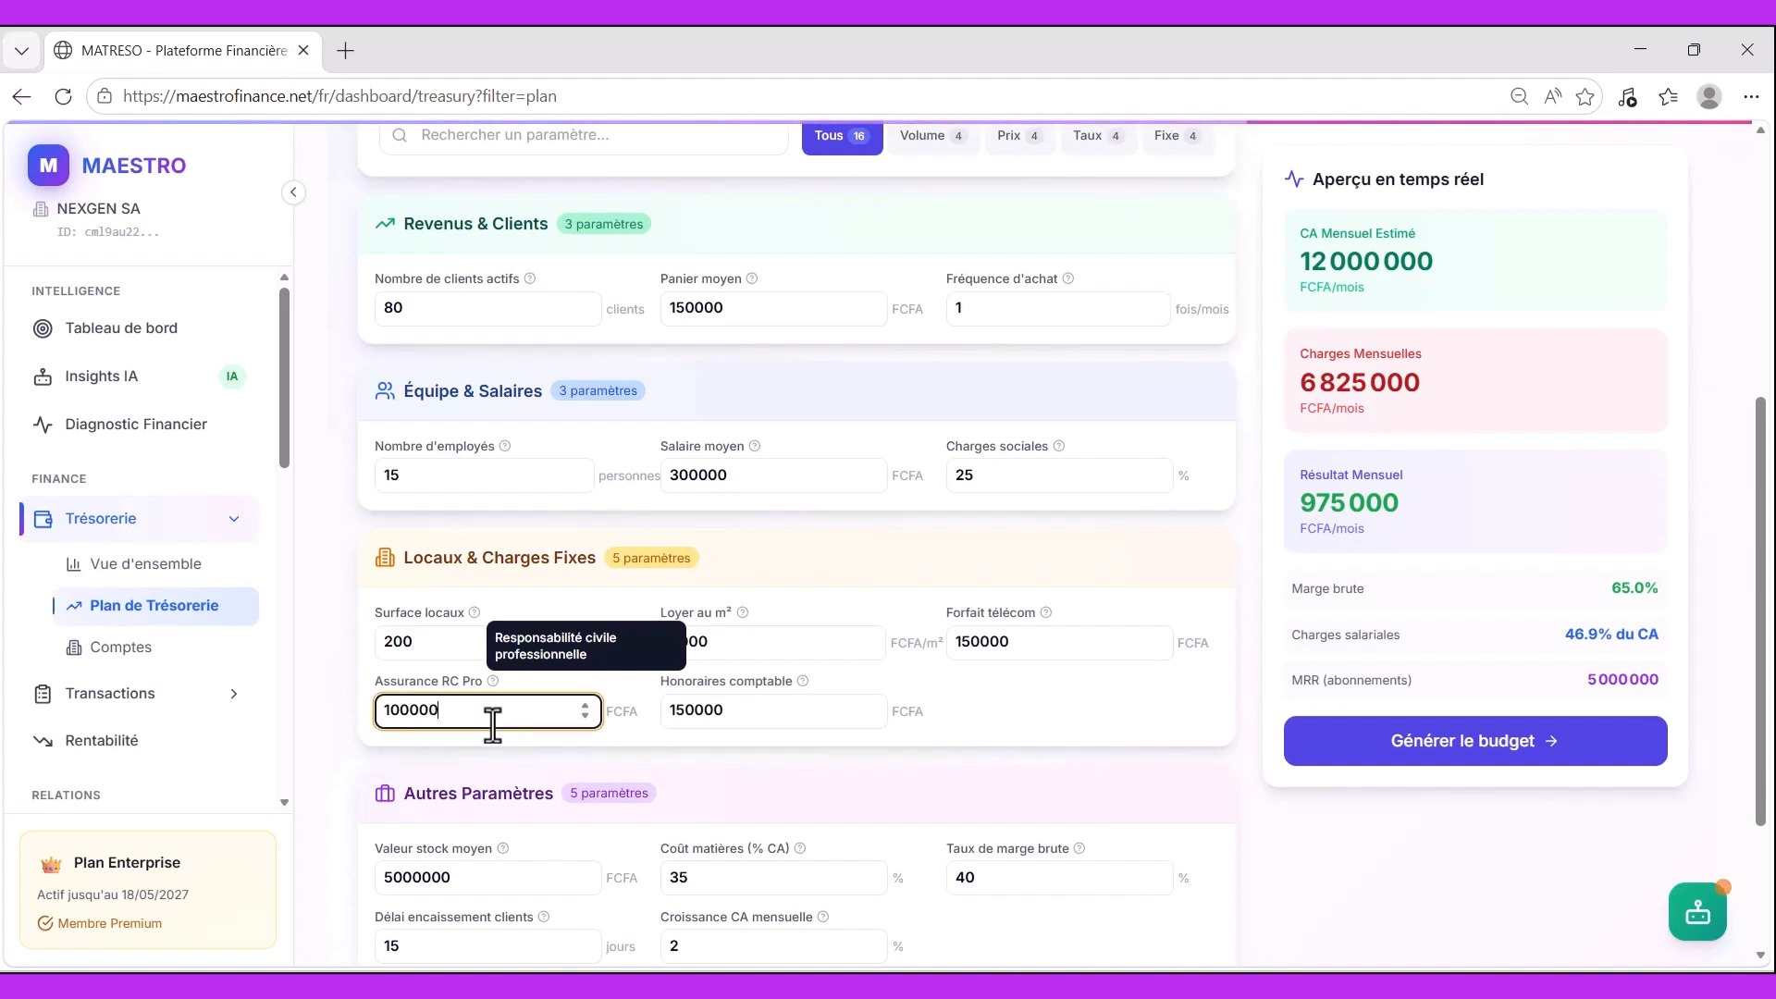
click(753, 729)
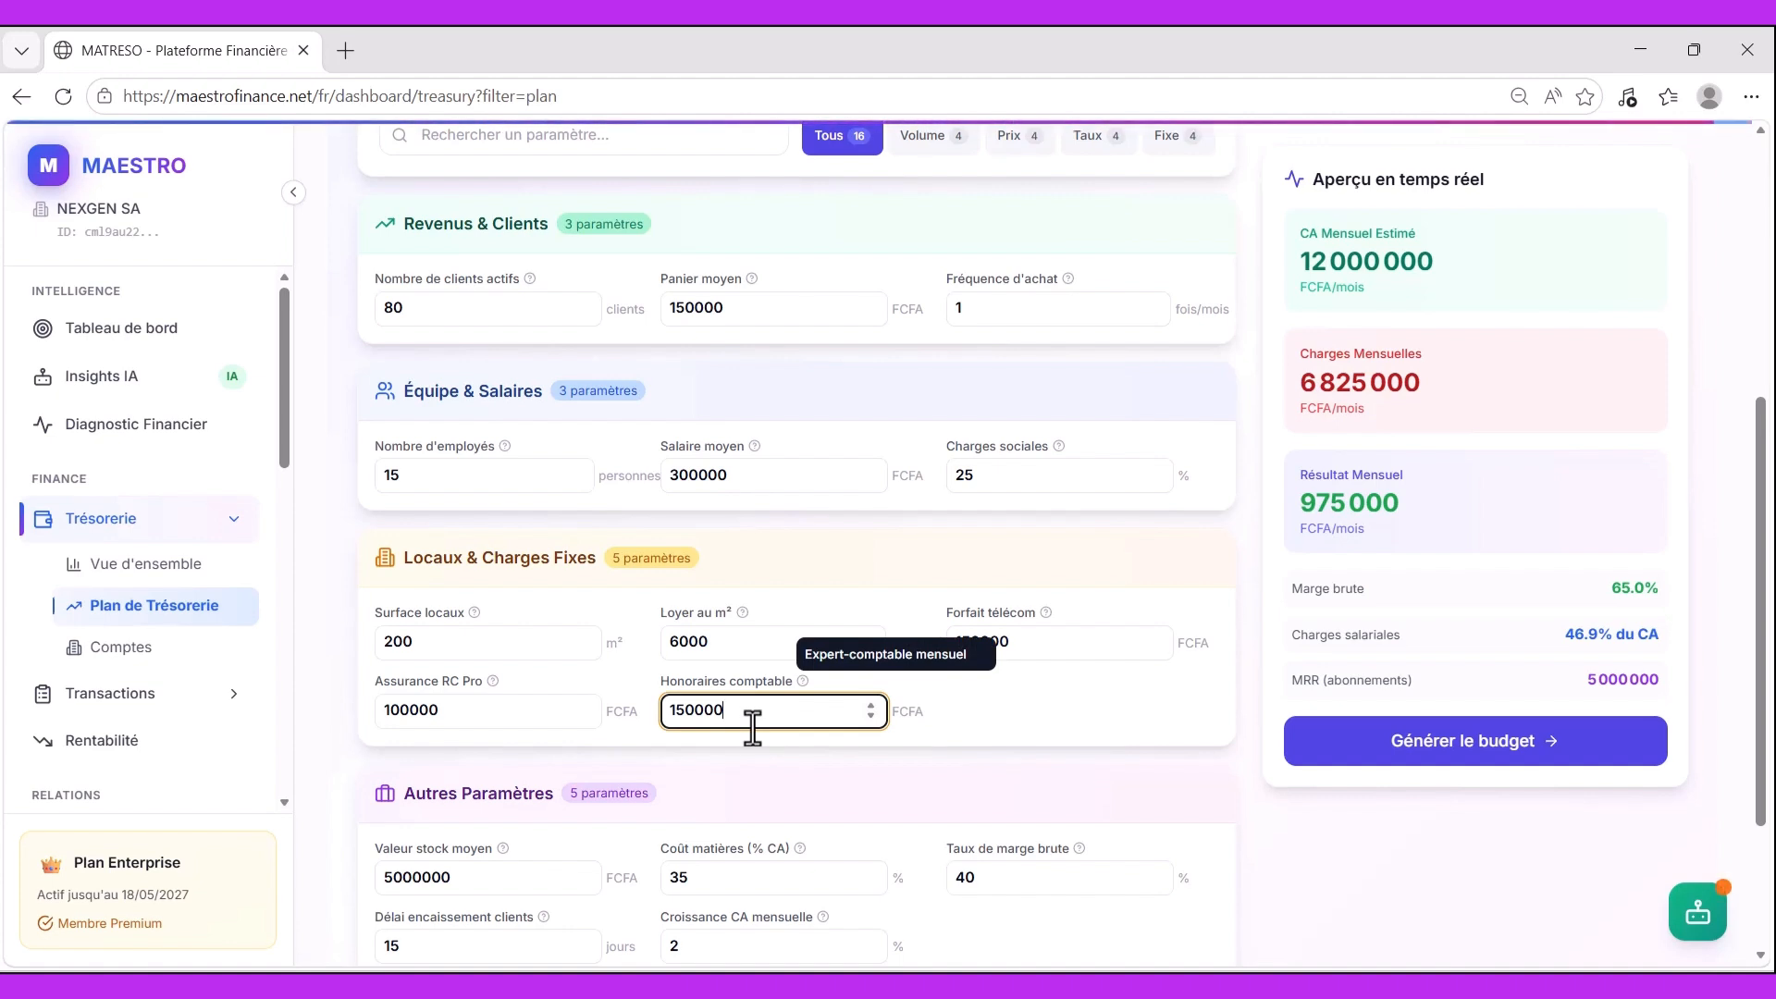
scroll(752, 729, down, 3)
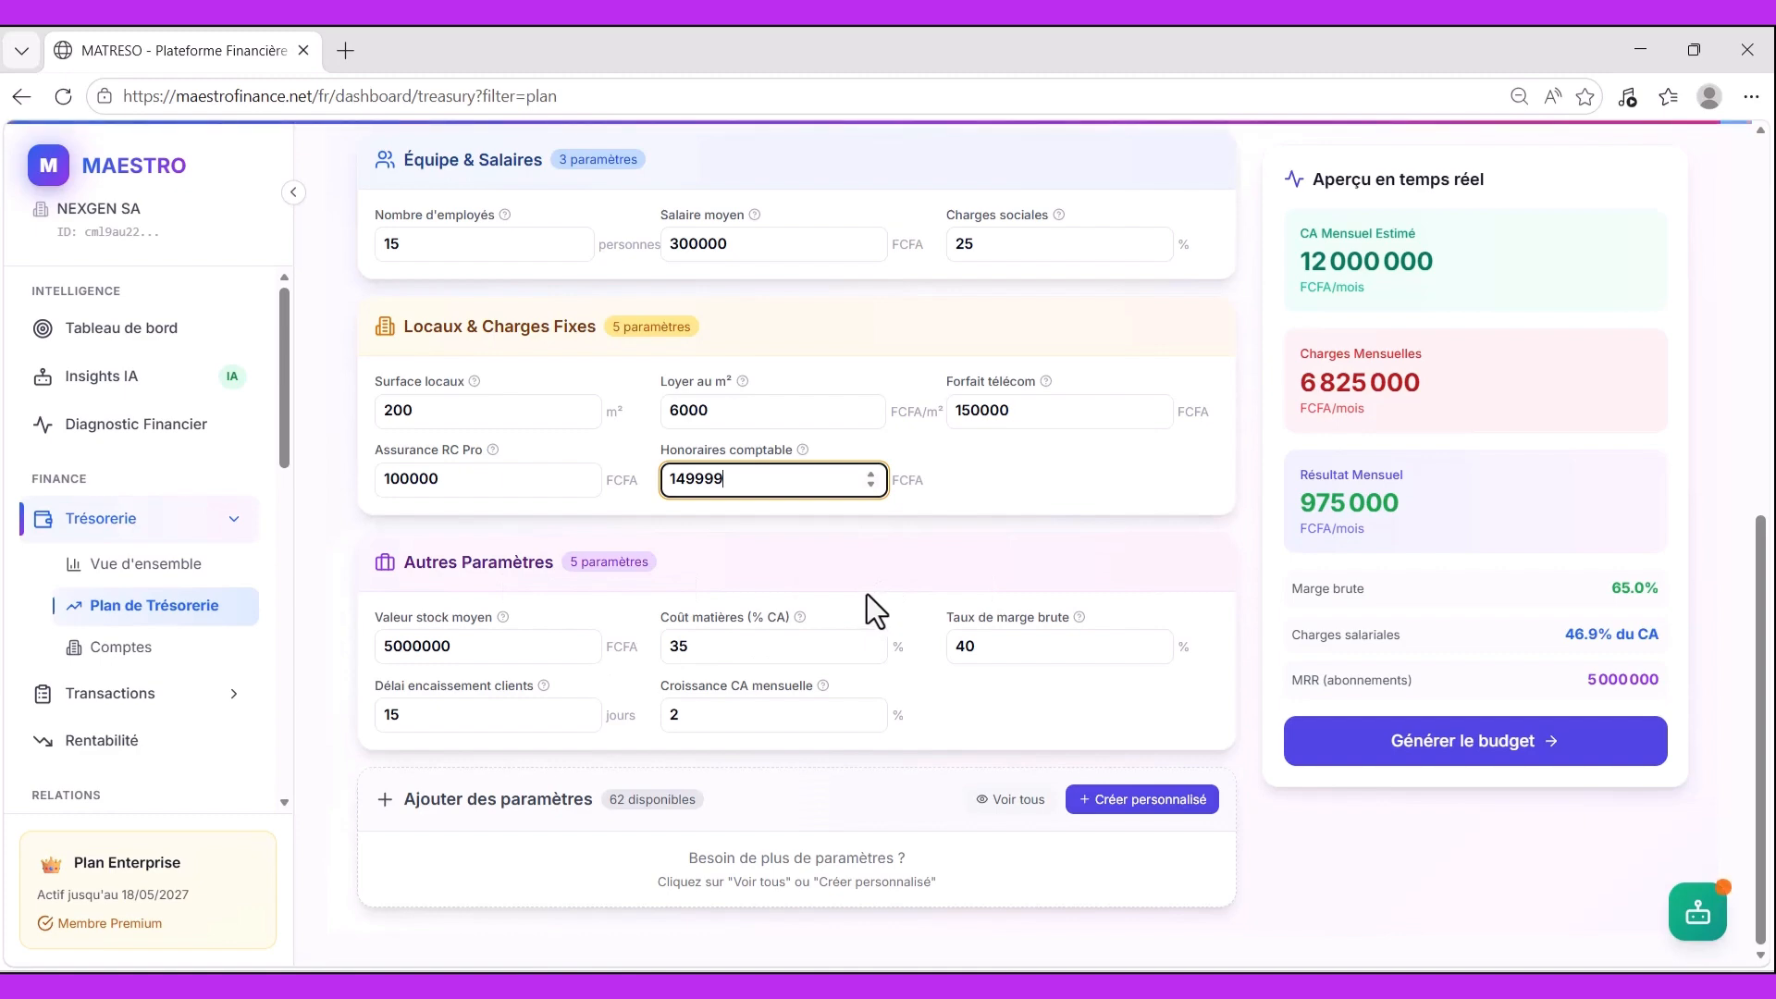
- Examine the Coût matières, Délai encaissement clients and Croissance CA mensuelle settings under Autres Paramètres
click(841, 649)
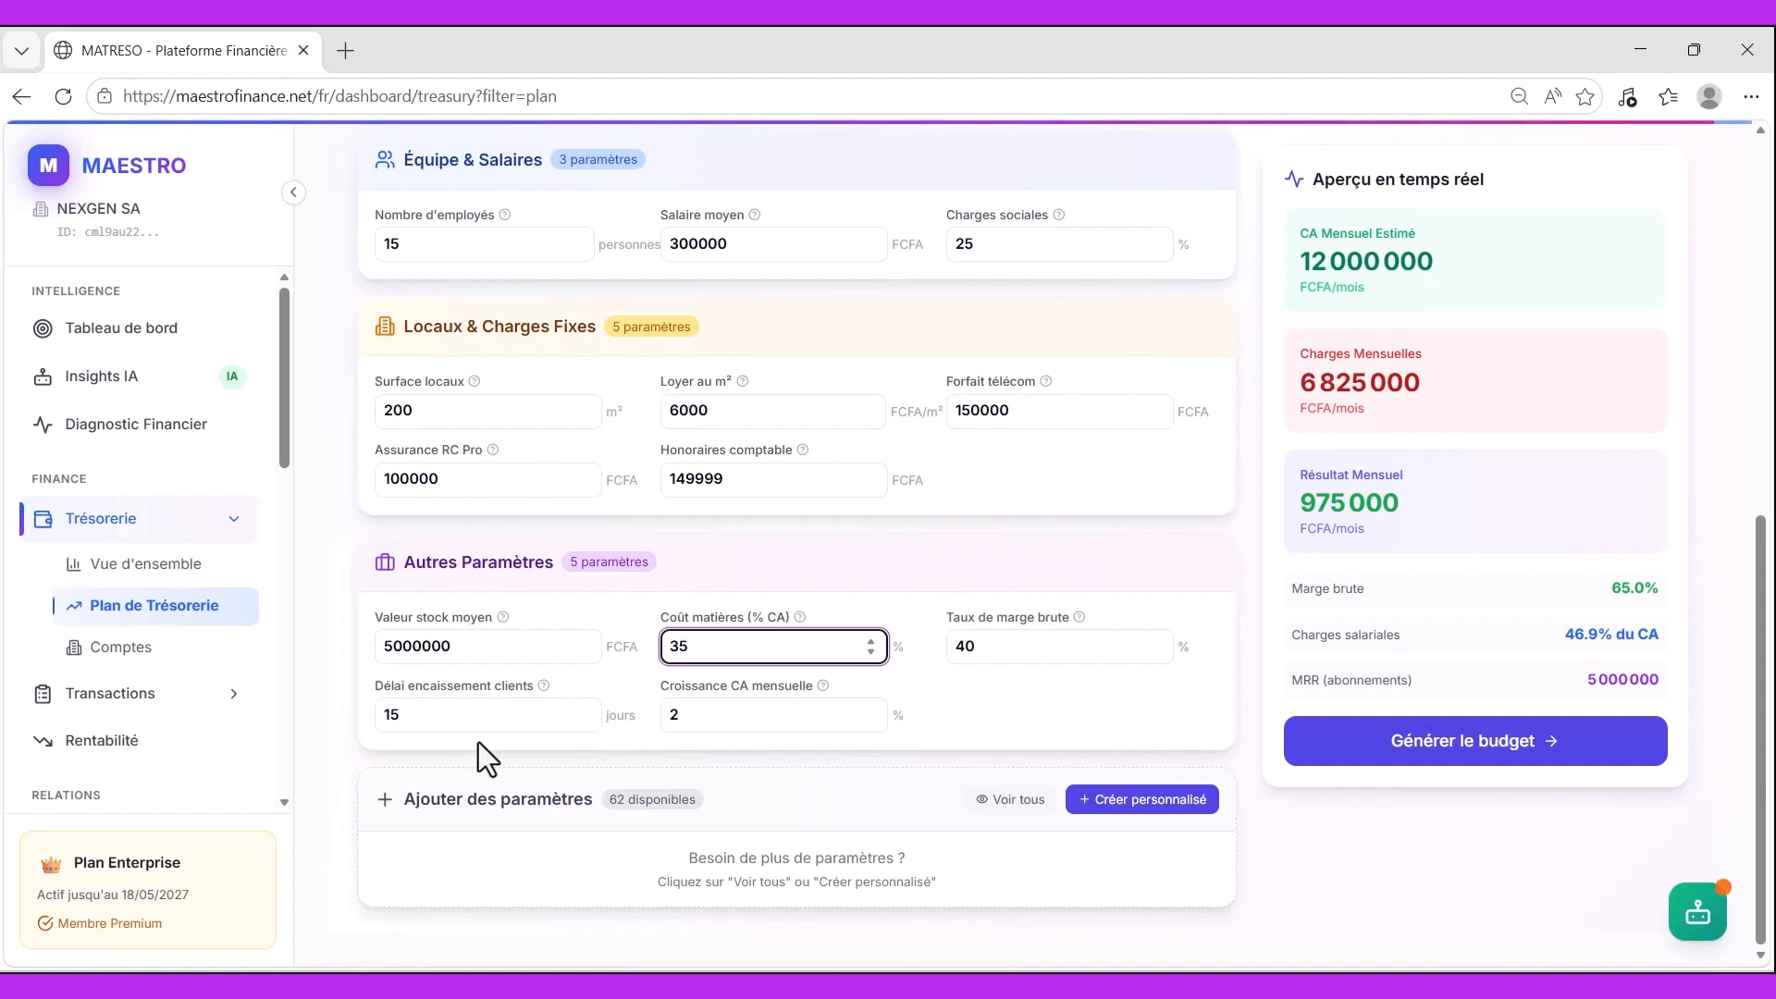
click(471, 720)
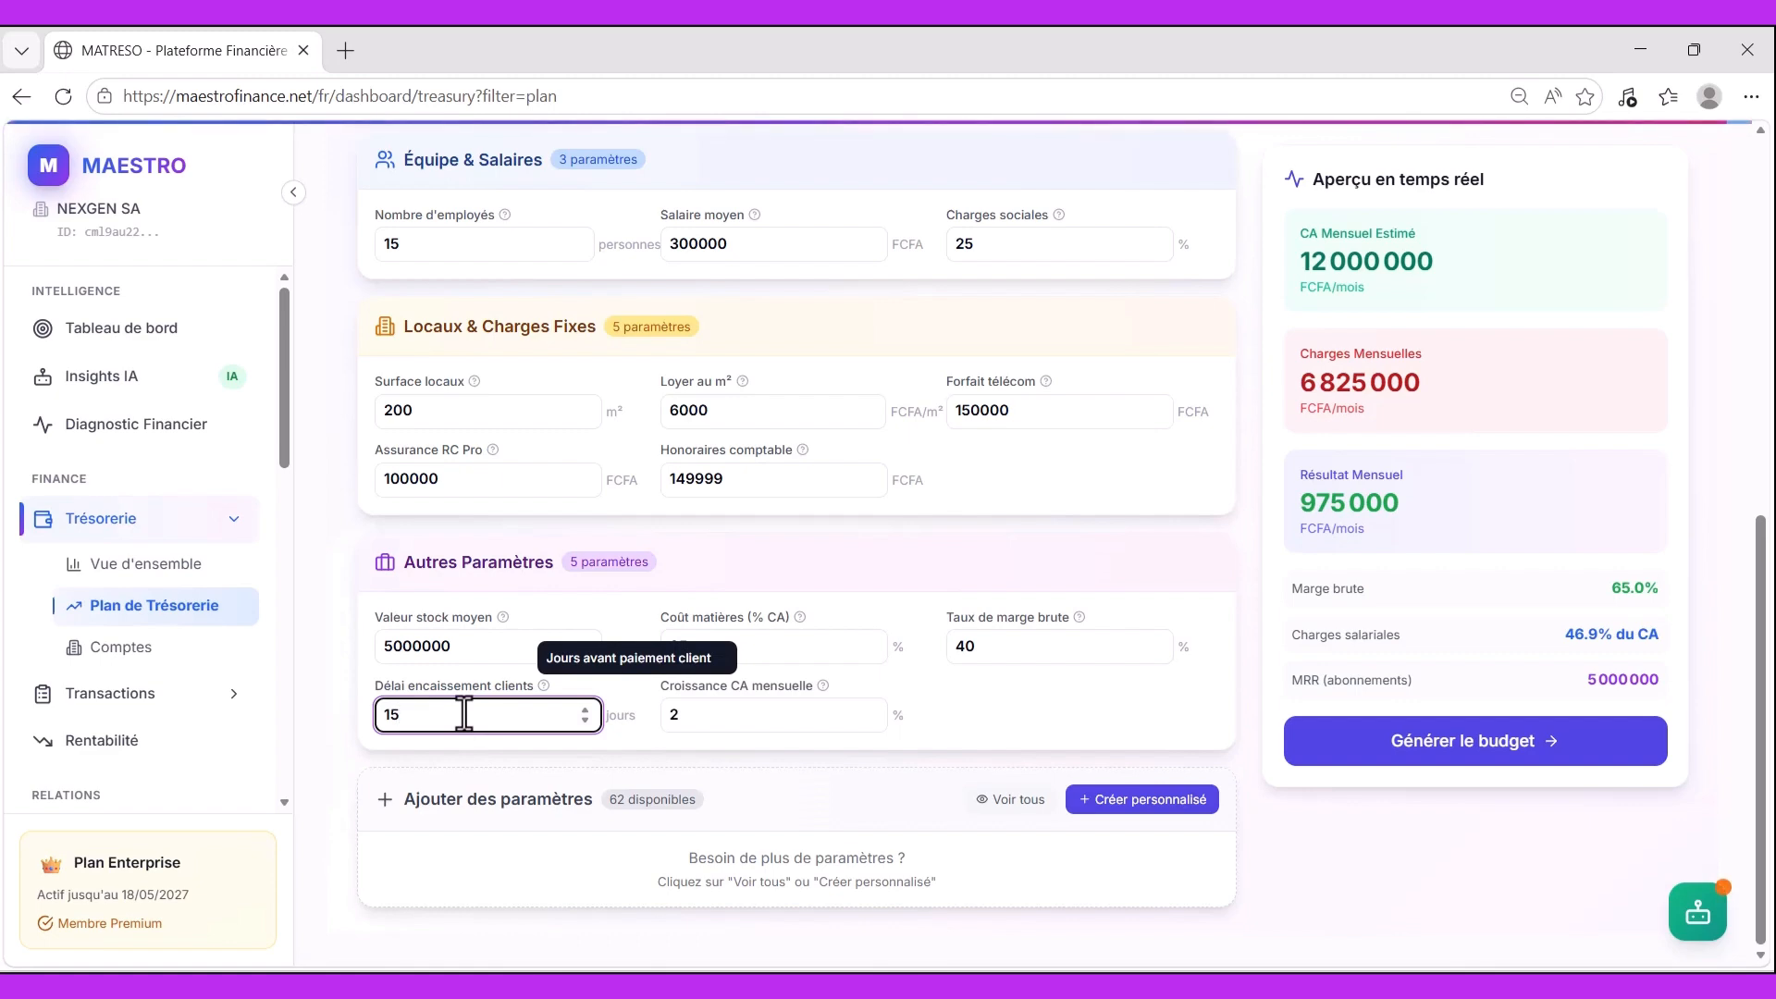
mouse_move(820, 689)
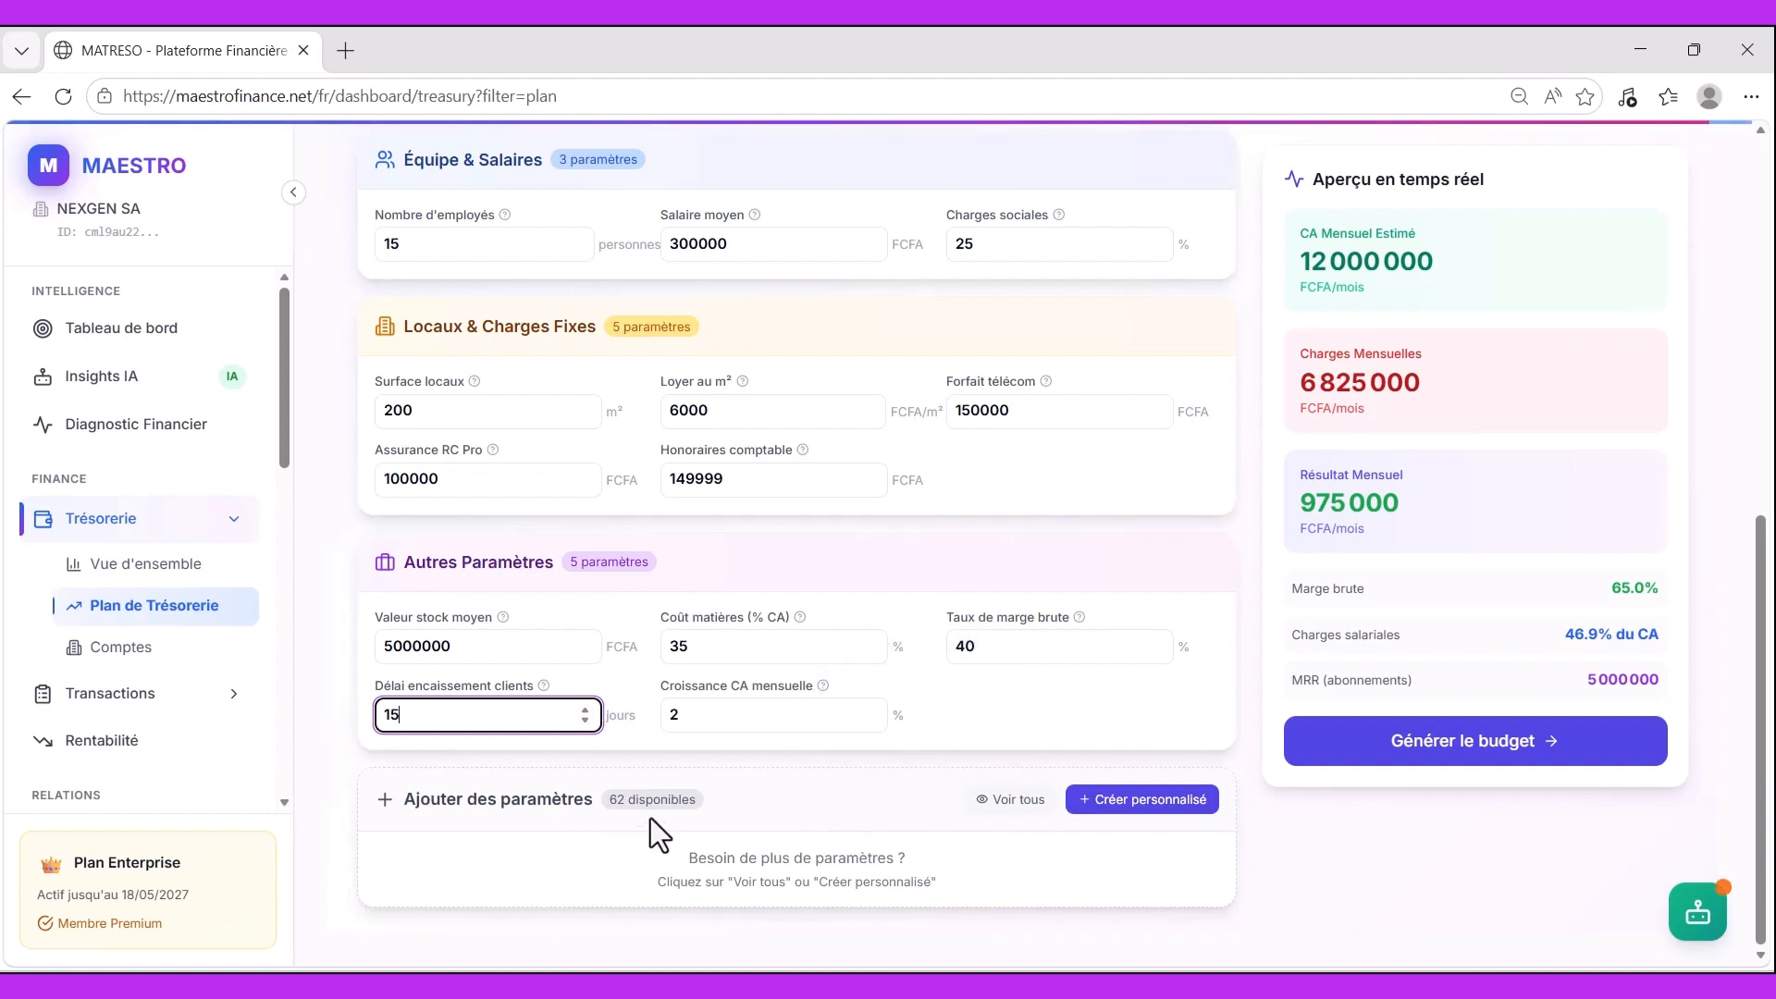
- Browse the full list of additional parameters available for the plan, and hide it again without adding any
click(385, 803)
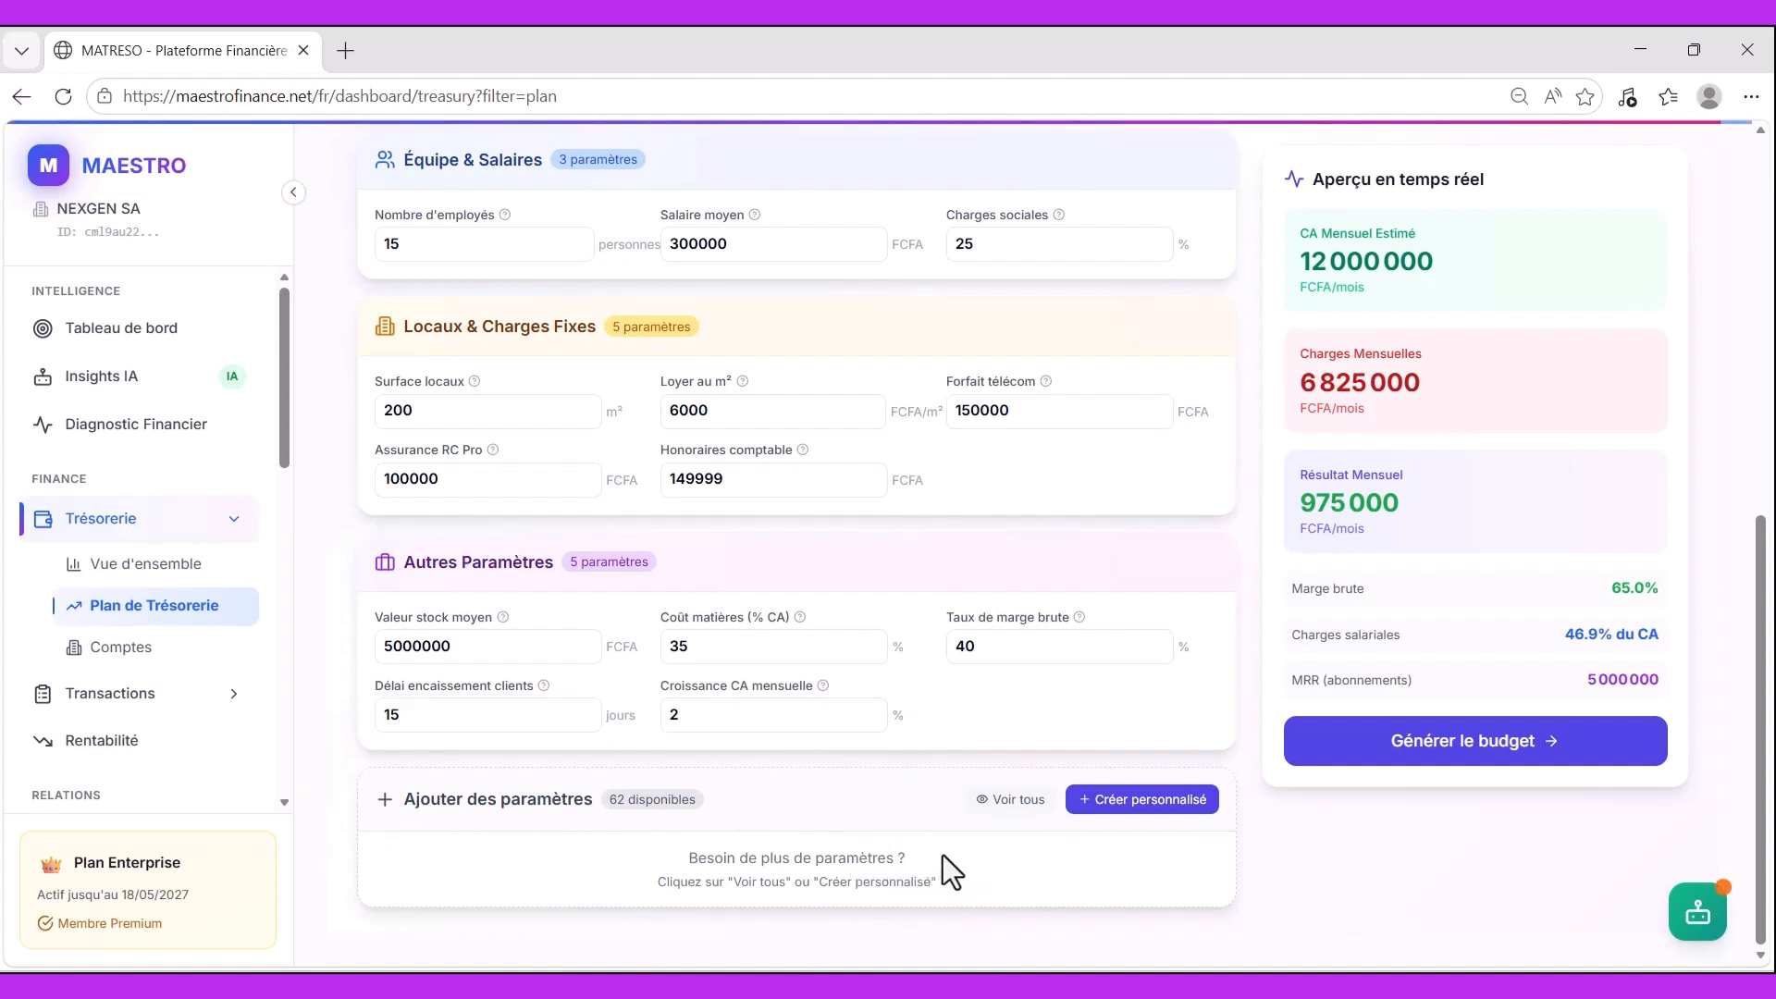
click(1010, 801)
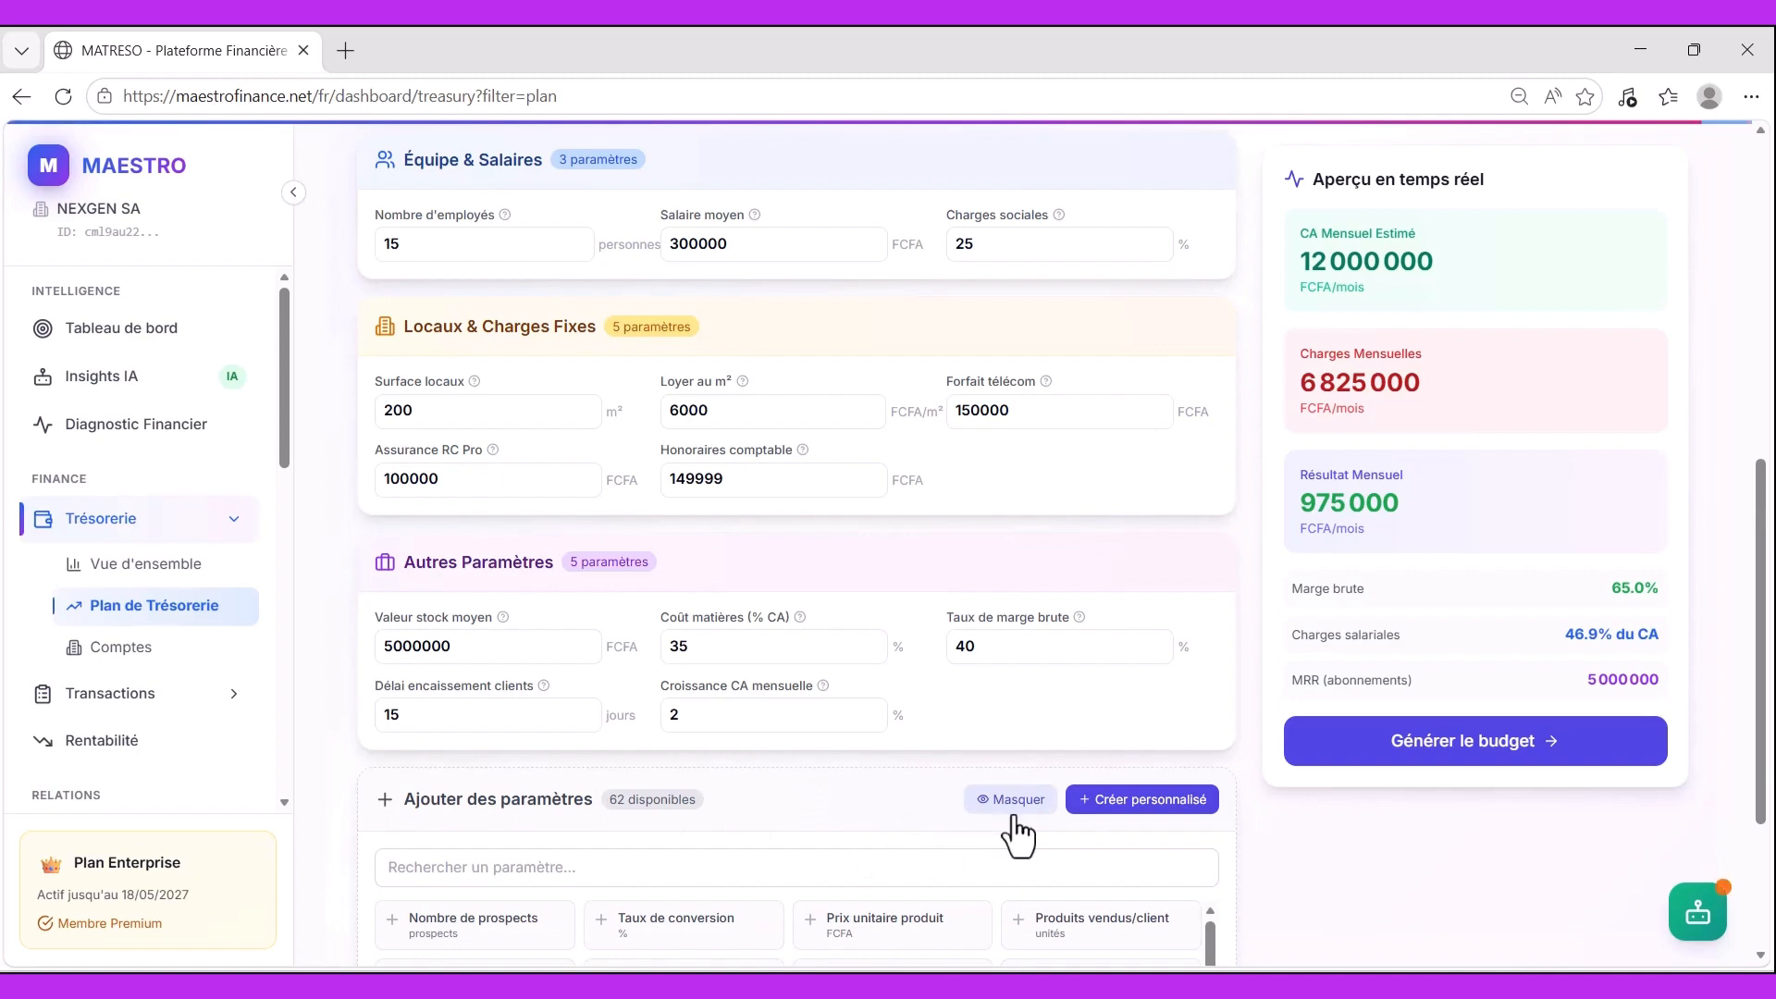
scroll(1002, 823, down, 1)
scroll(1001, 824, down, 2)
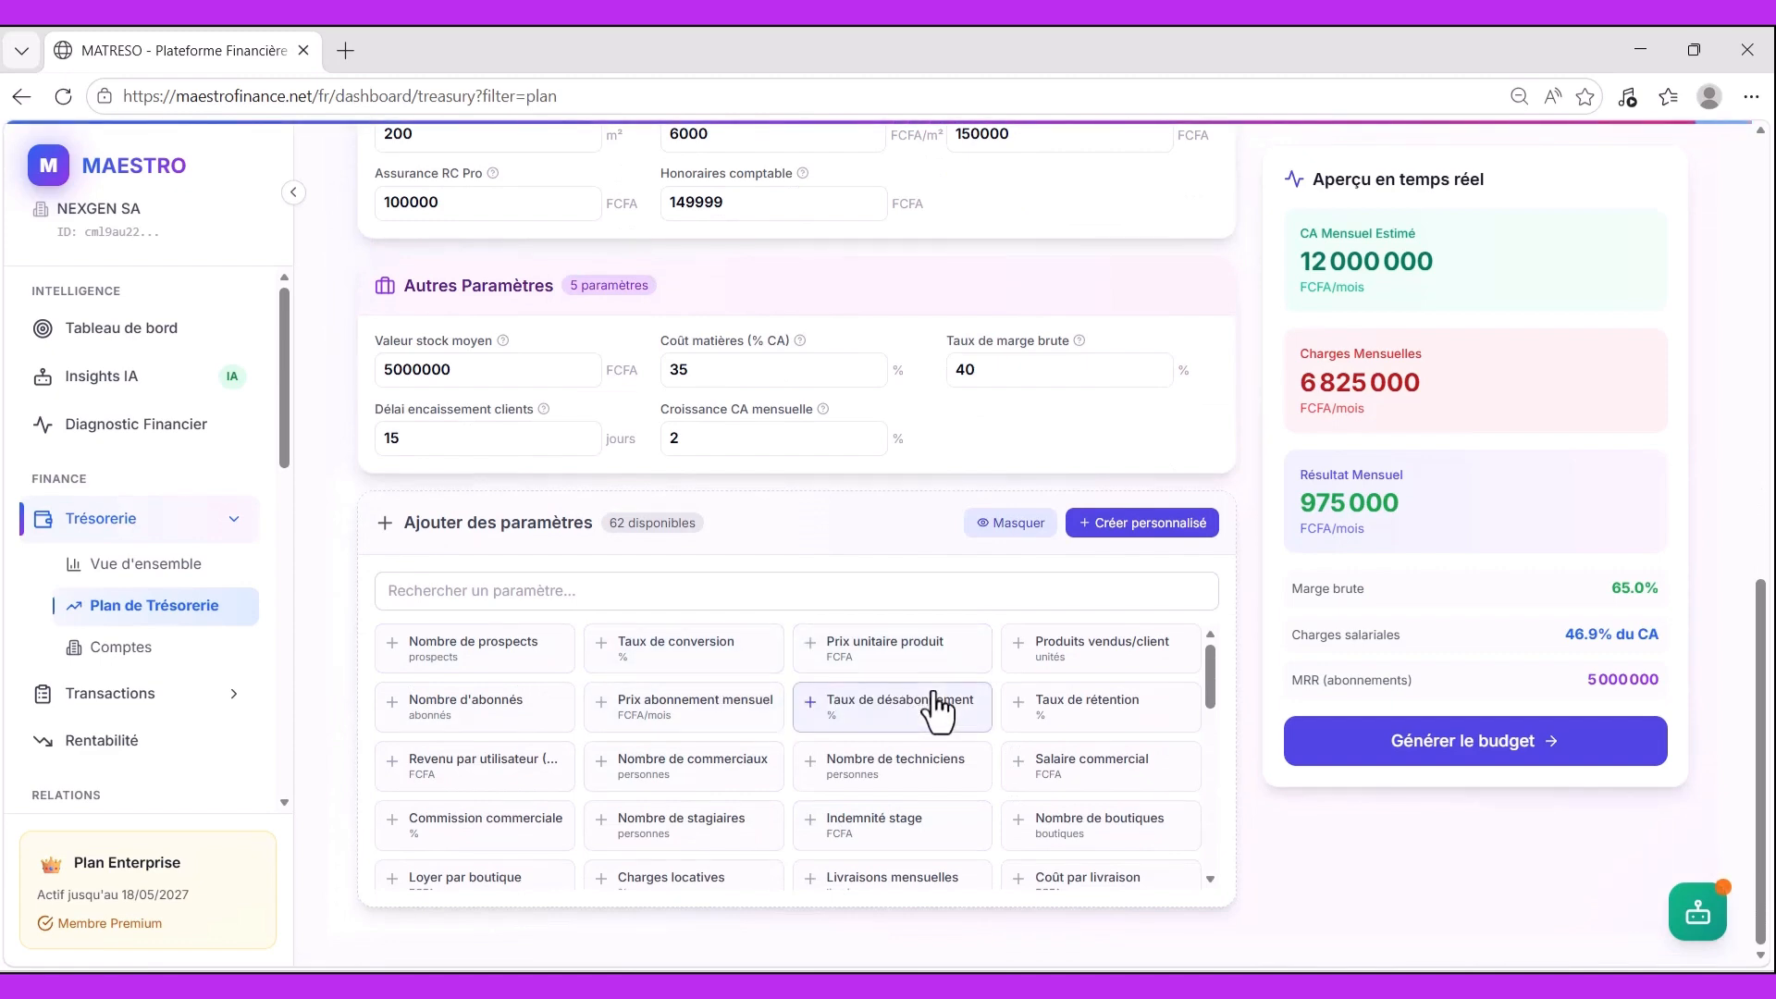
scroll(1020, 739, down, 5)
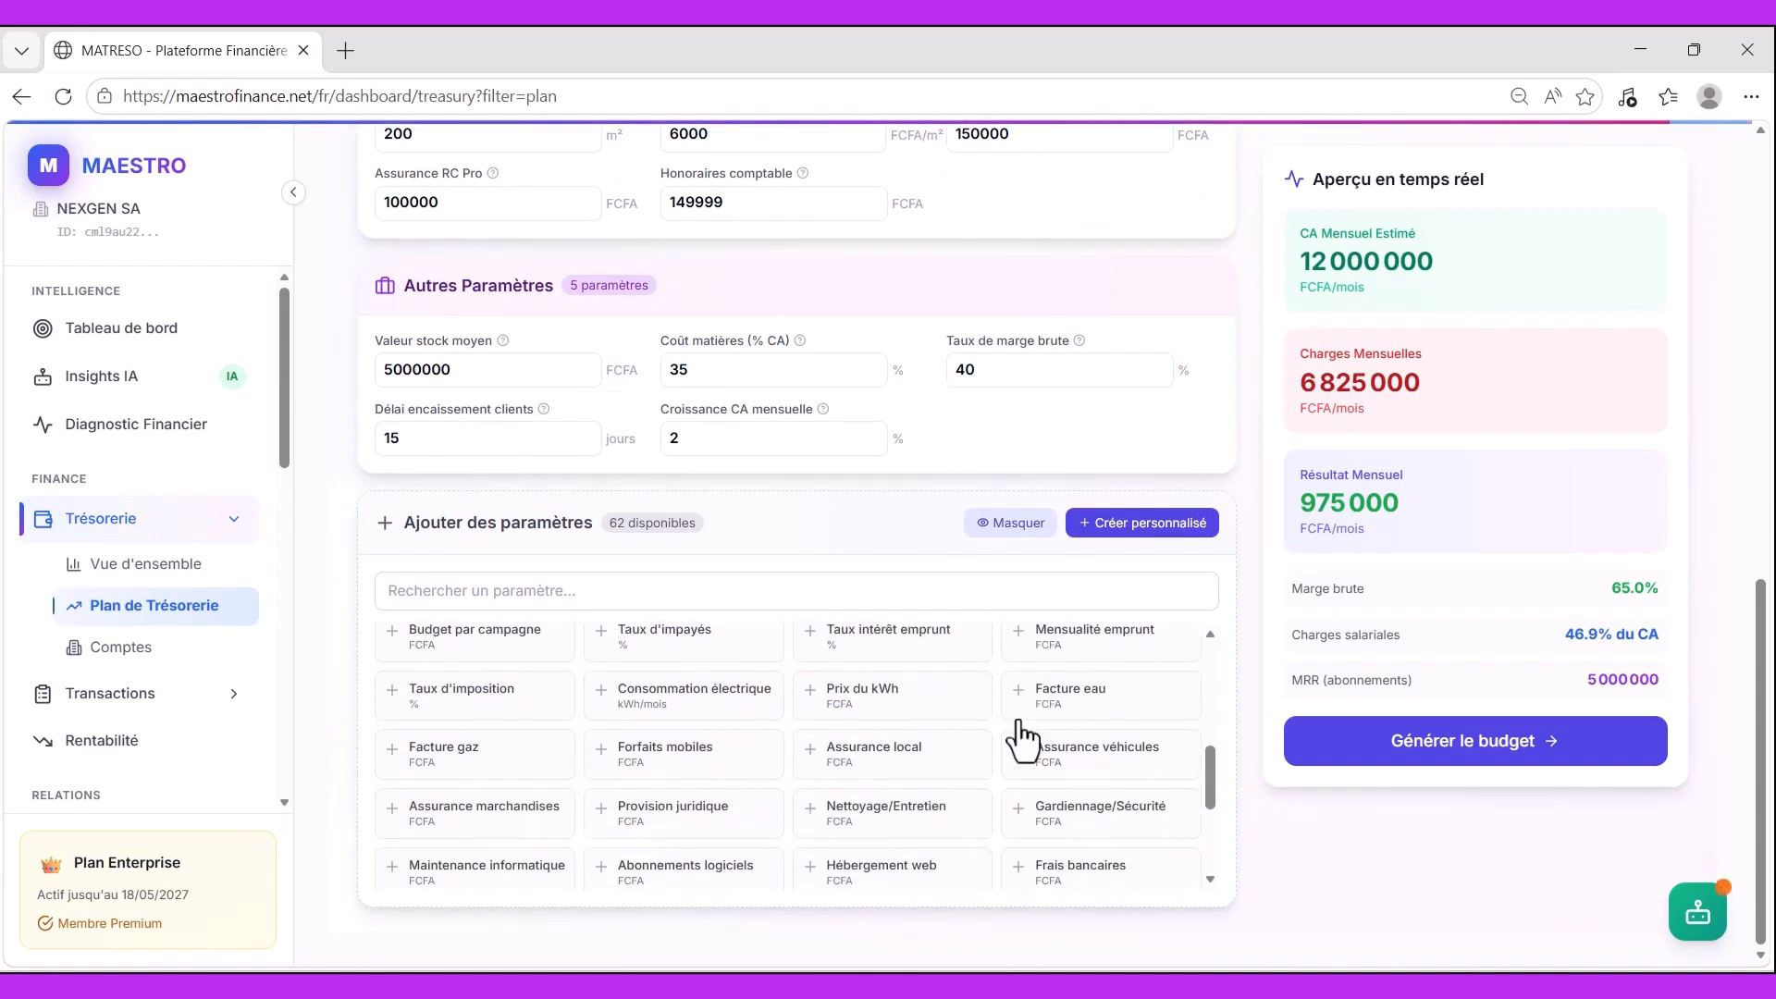
scroll(1018, 721, down, 4)
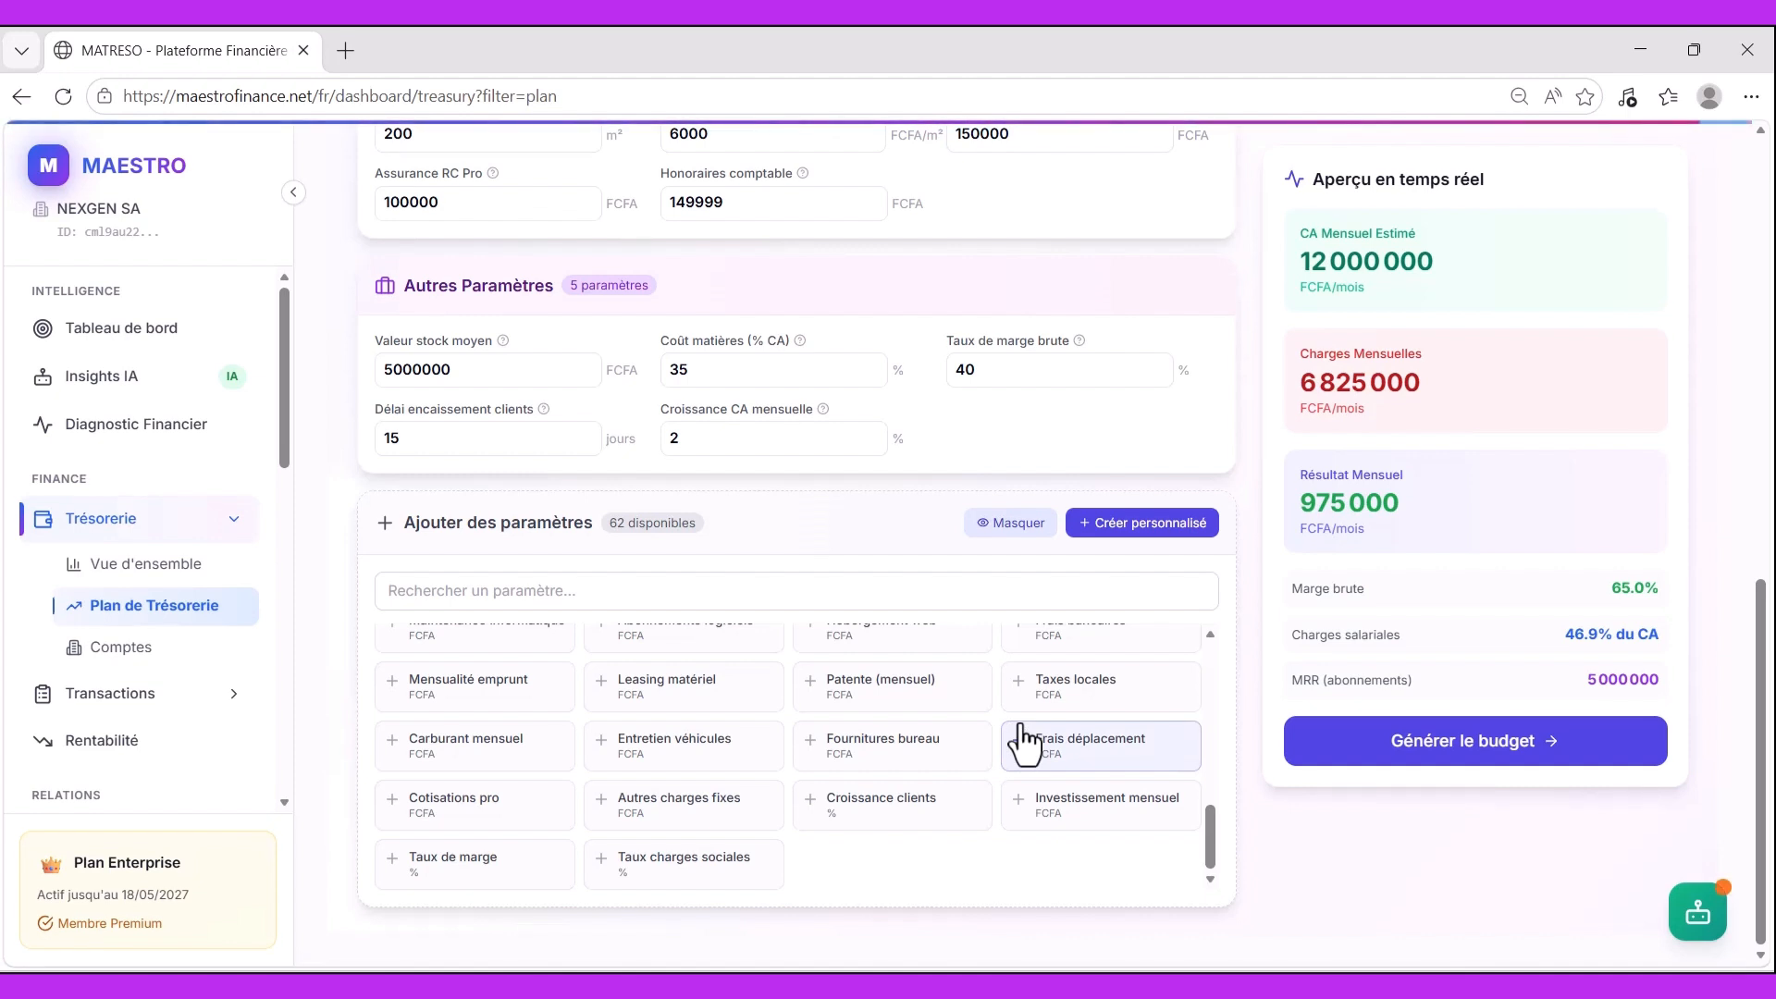
scroll(708, 726, up, 5)
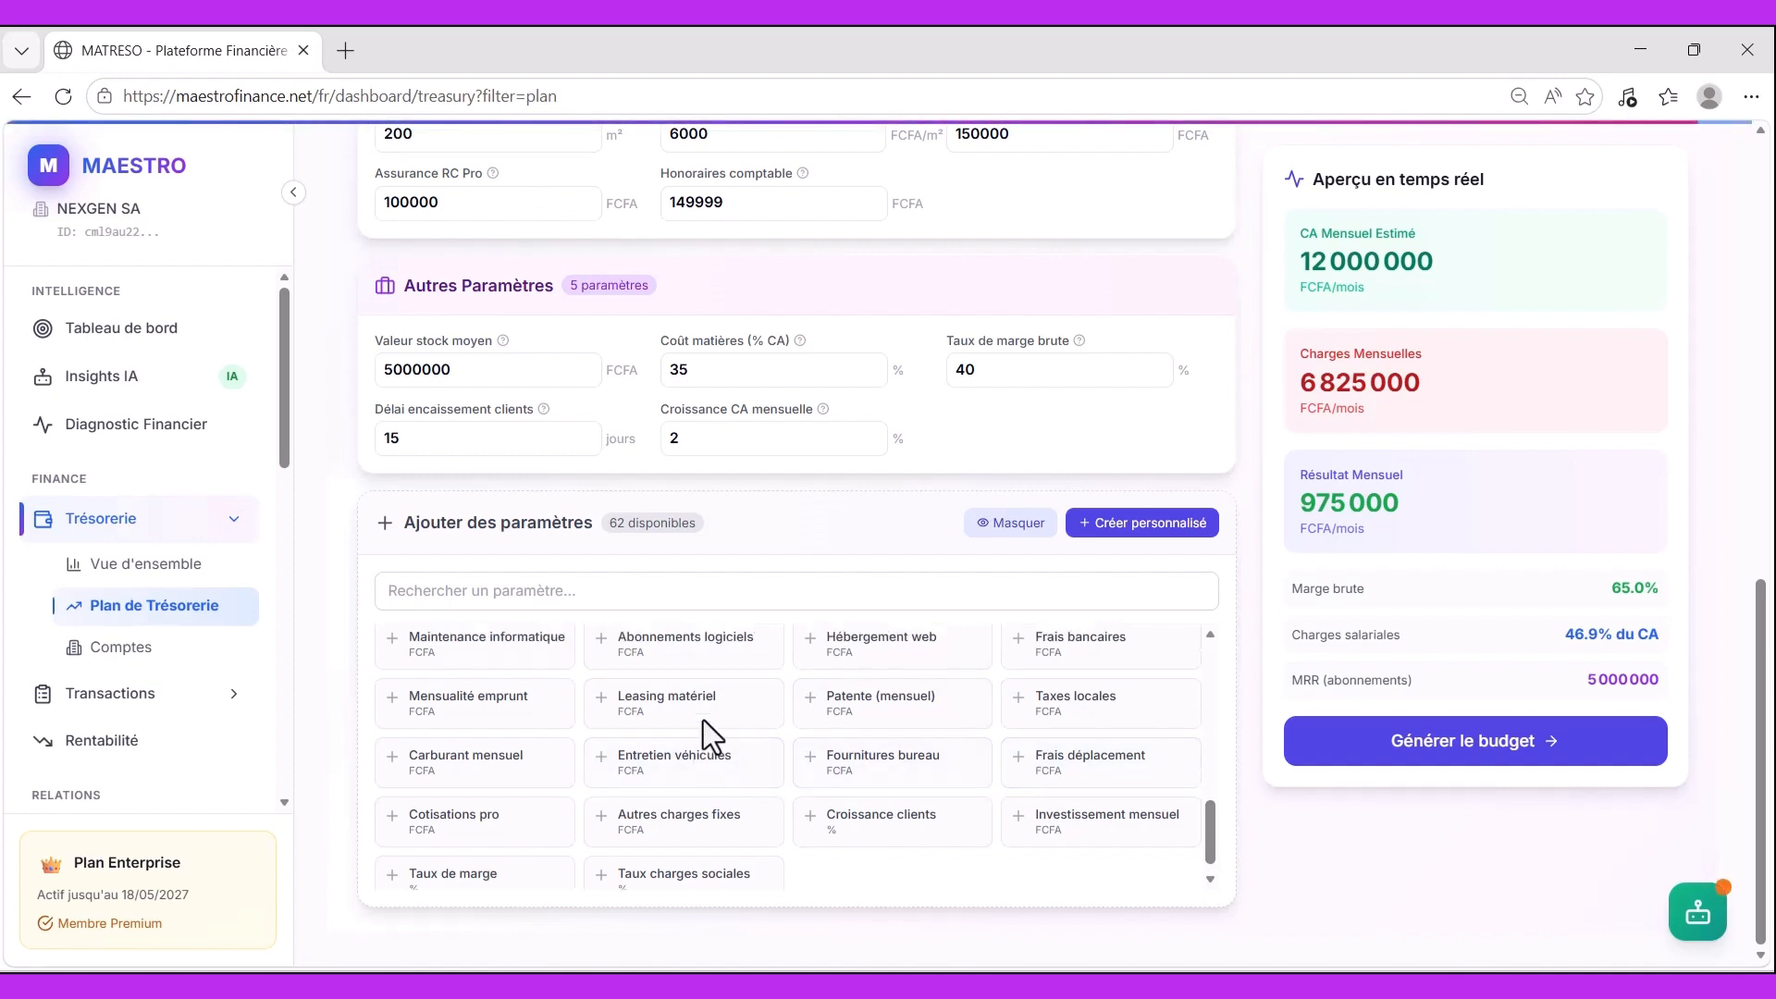
scroll(722, 728, up, 3)
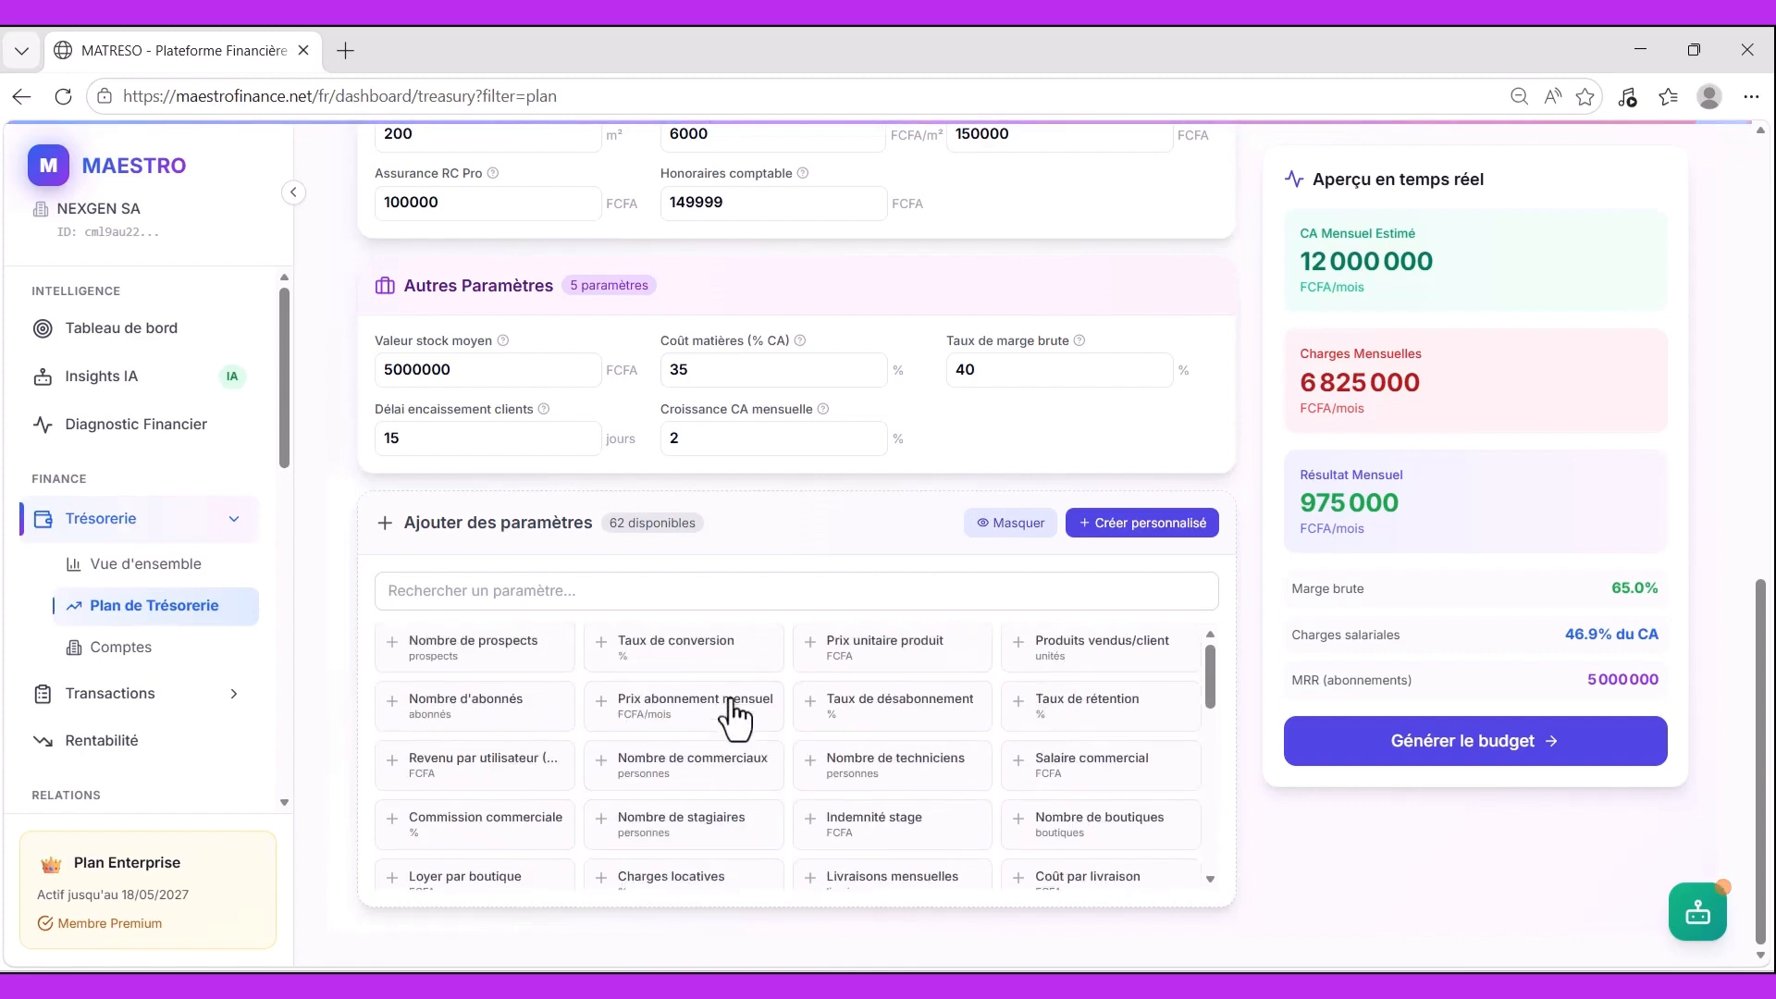
click(1018, 524)
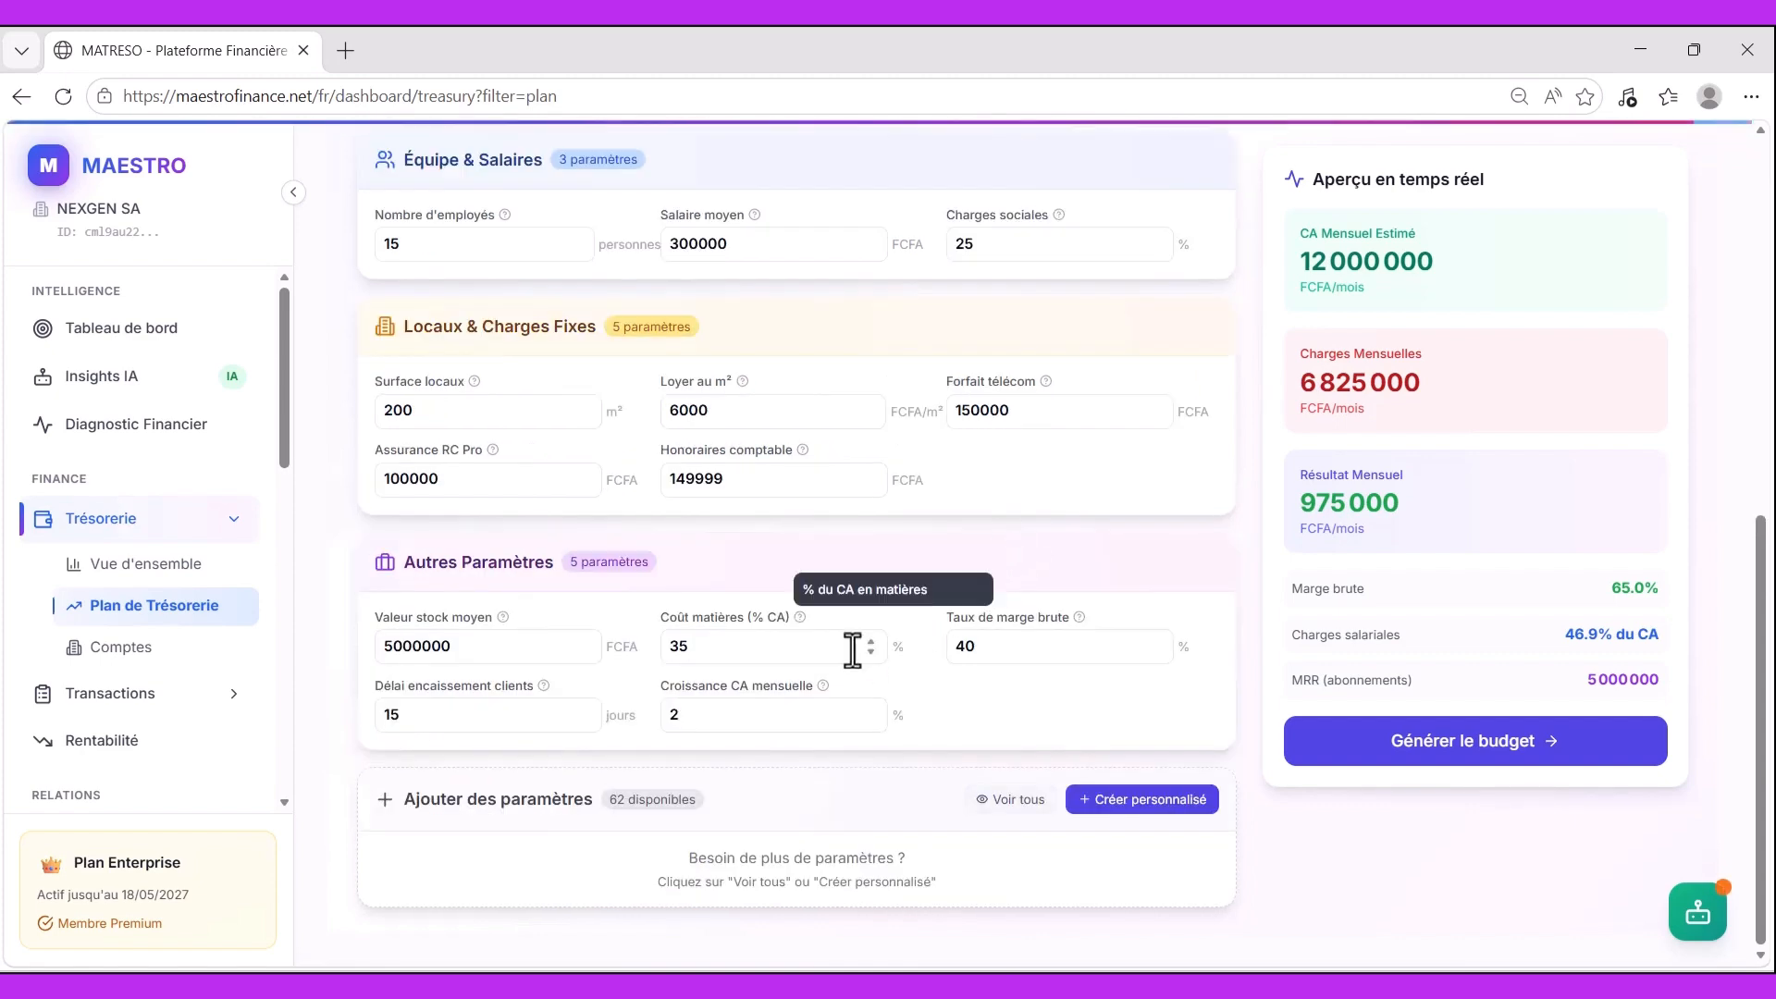
- Accept the PME Établie parameters and continue to the Budget stage
scroll(854, 652, up, 2)
scroll(857, 653, up, 5)
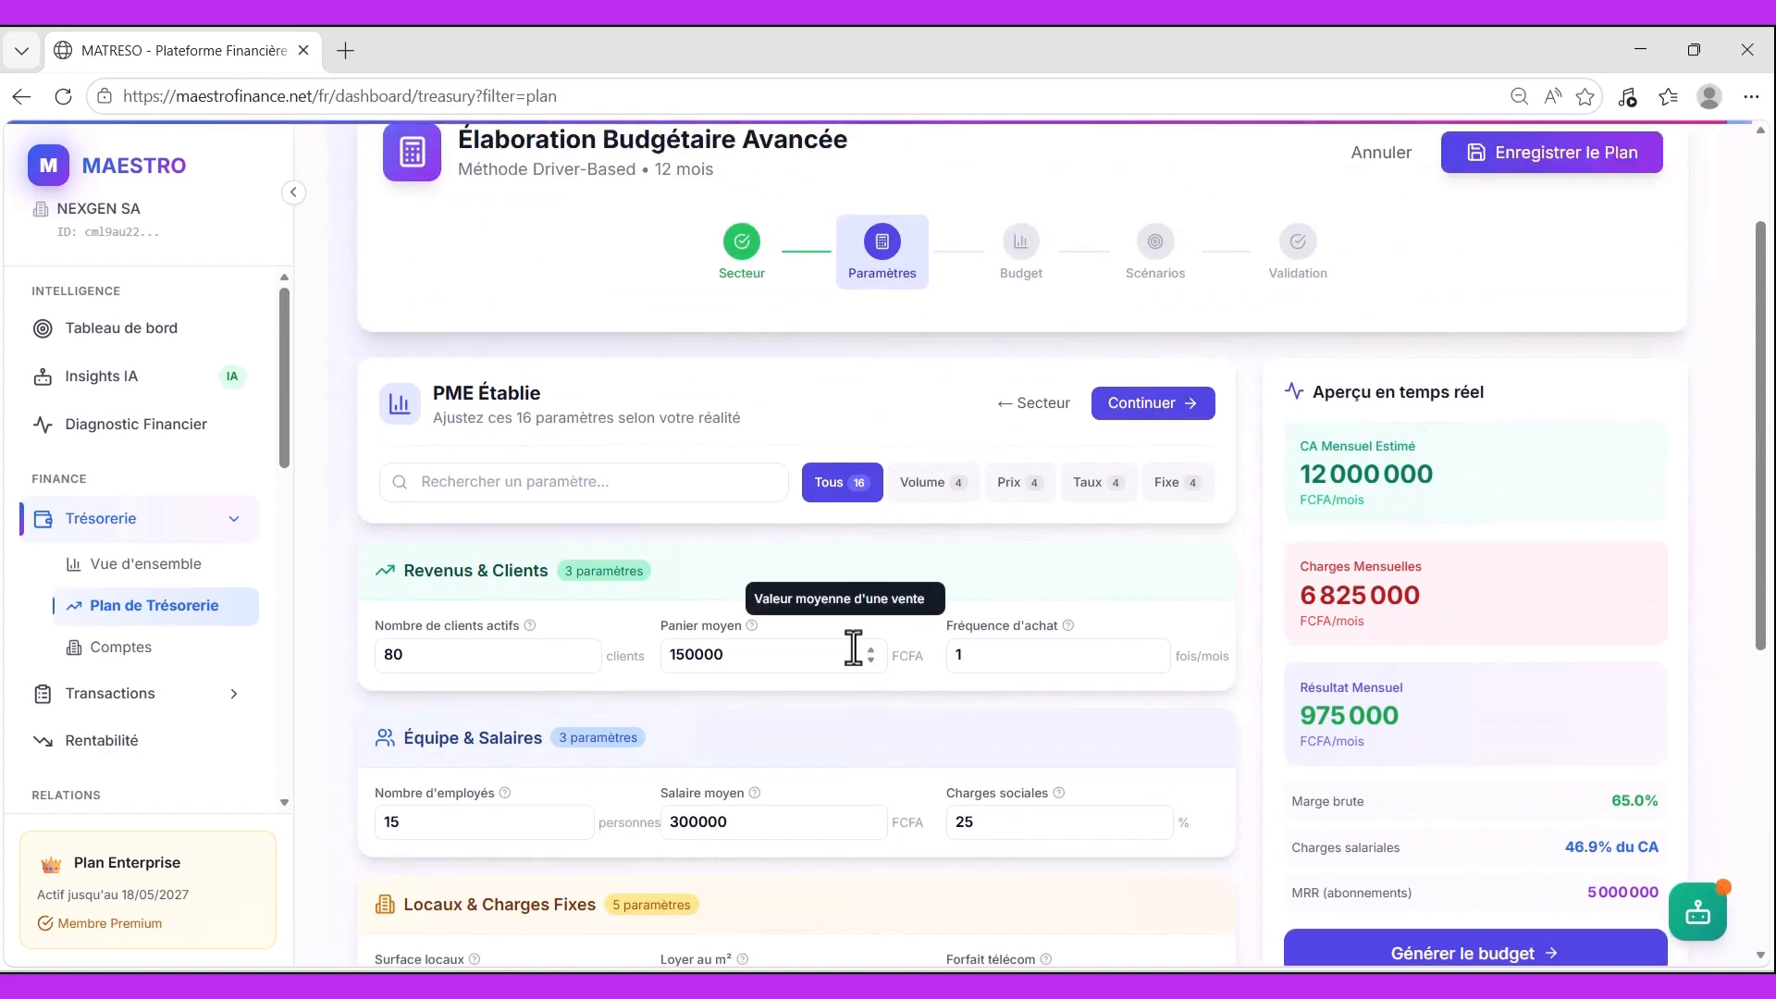
click(1144, 404)
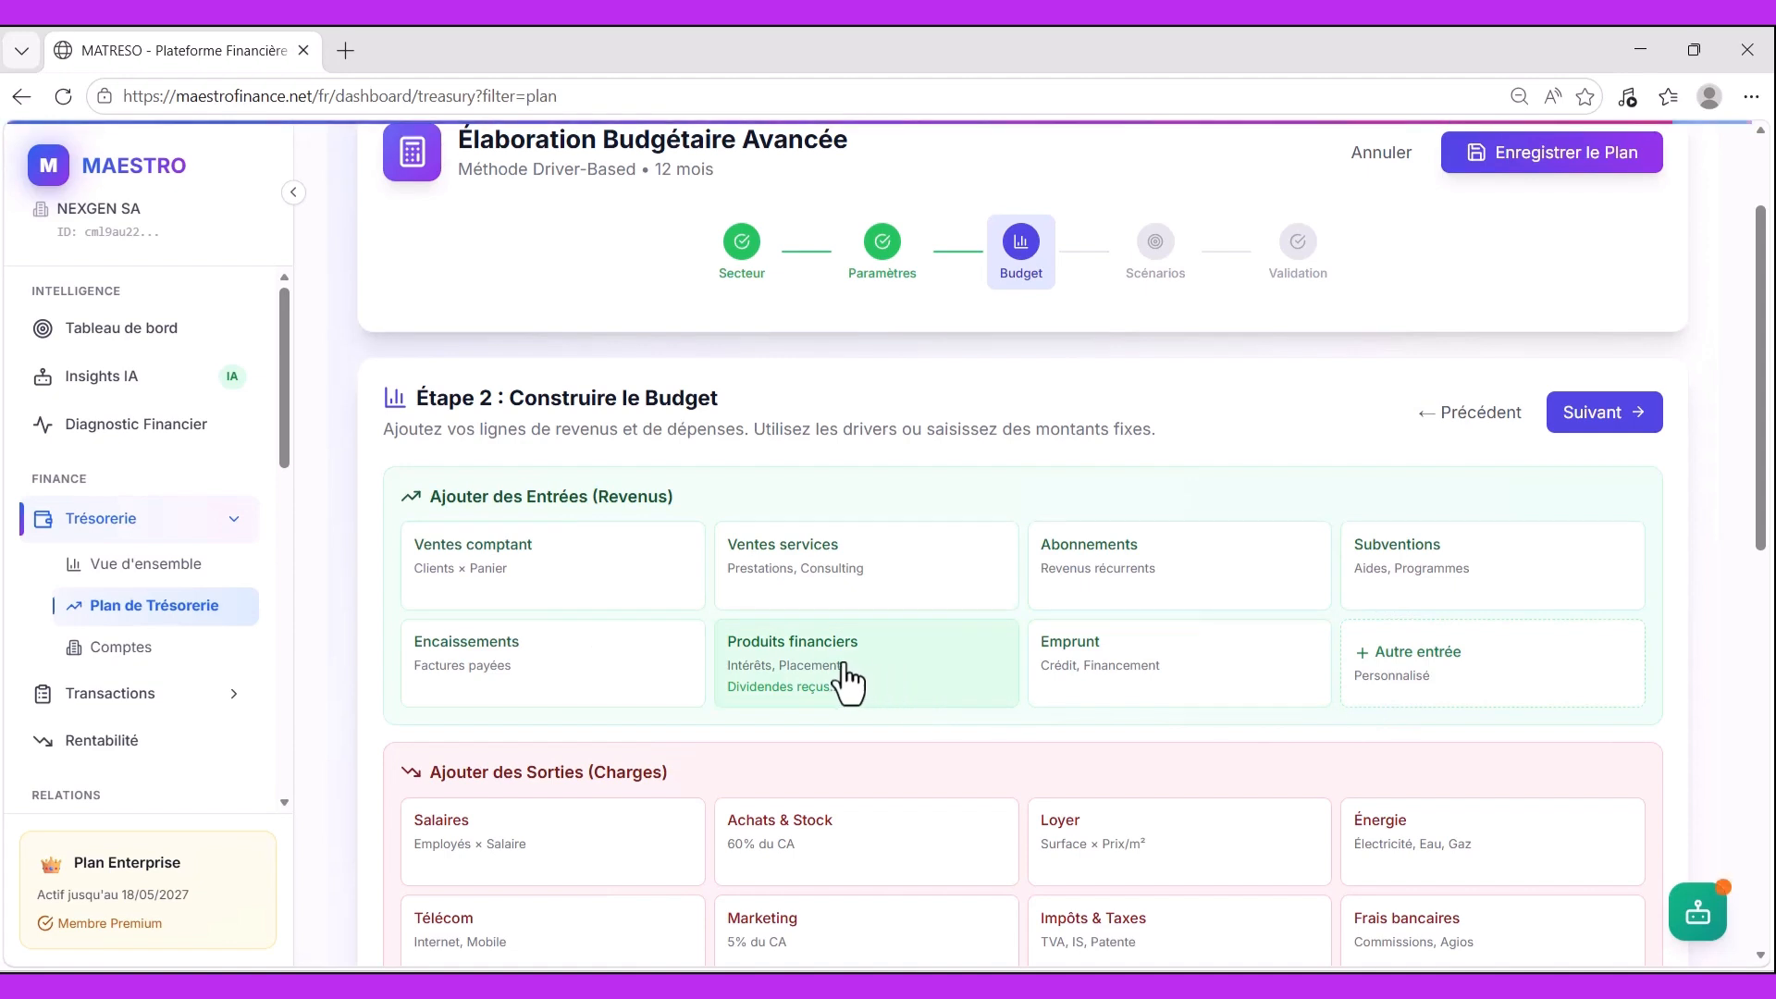
- Examine the revenue and expense categories that can be added and the existing Entrées and Sorties budget lines
scroll(542, 708, down, 1)
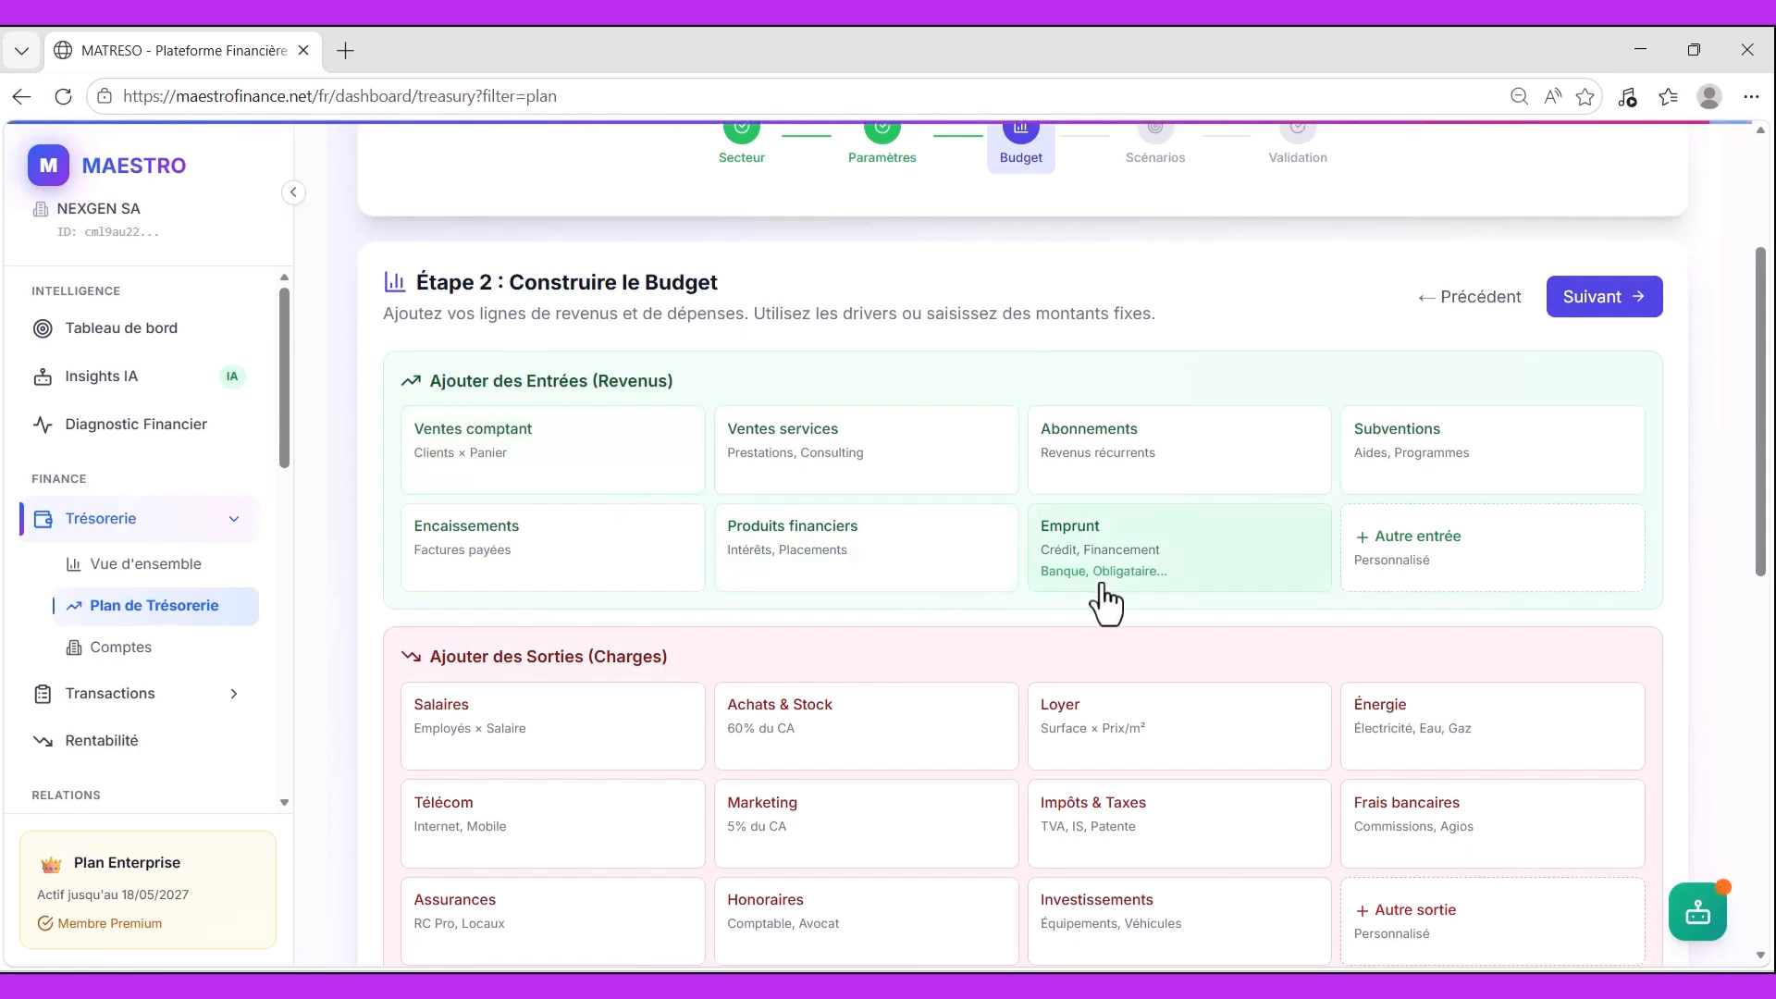
scroll(792, 663, down, 3)
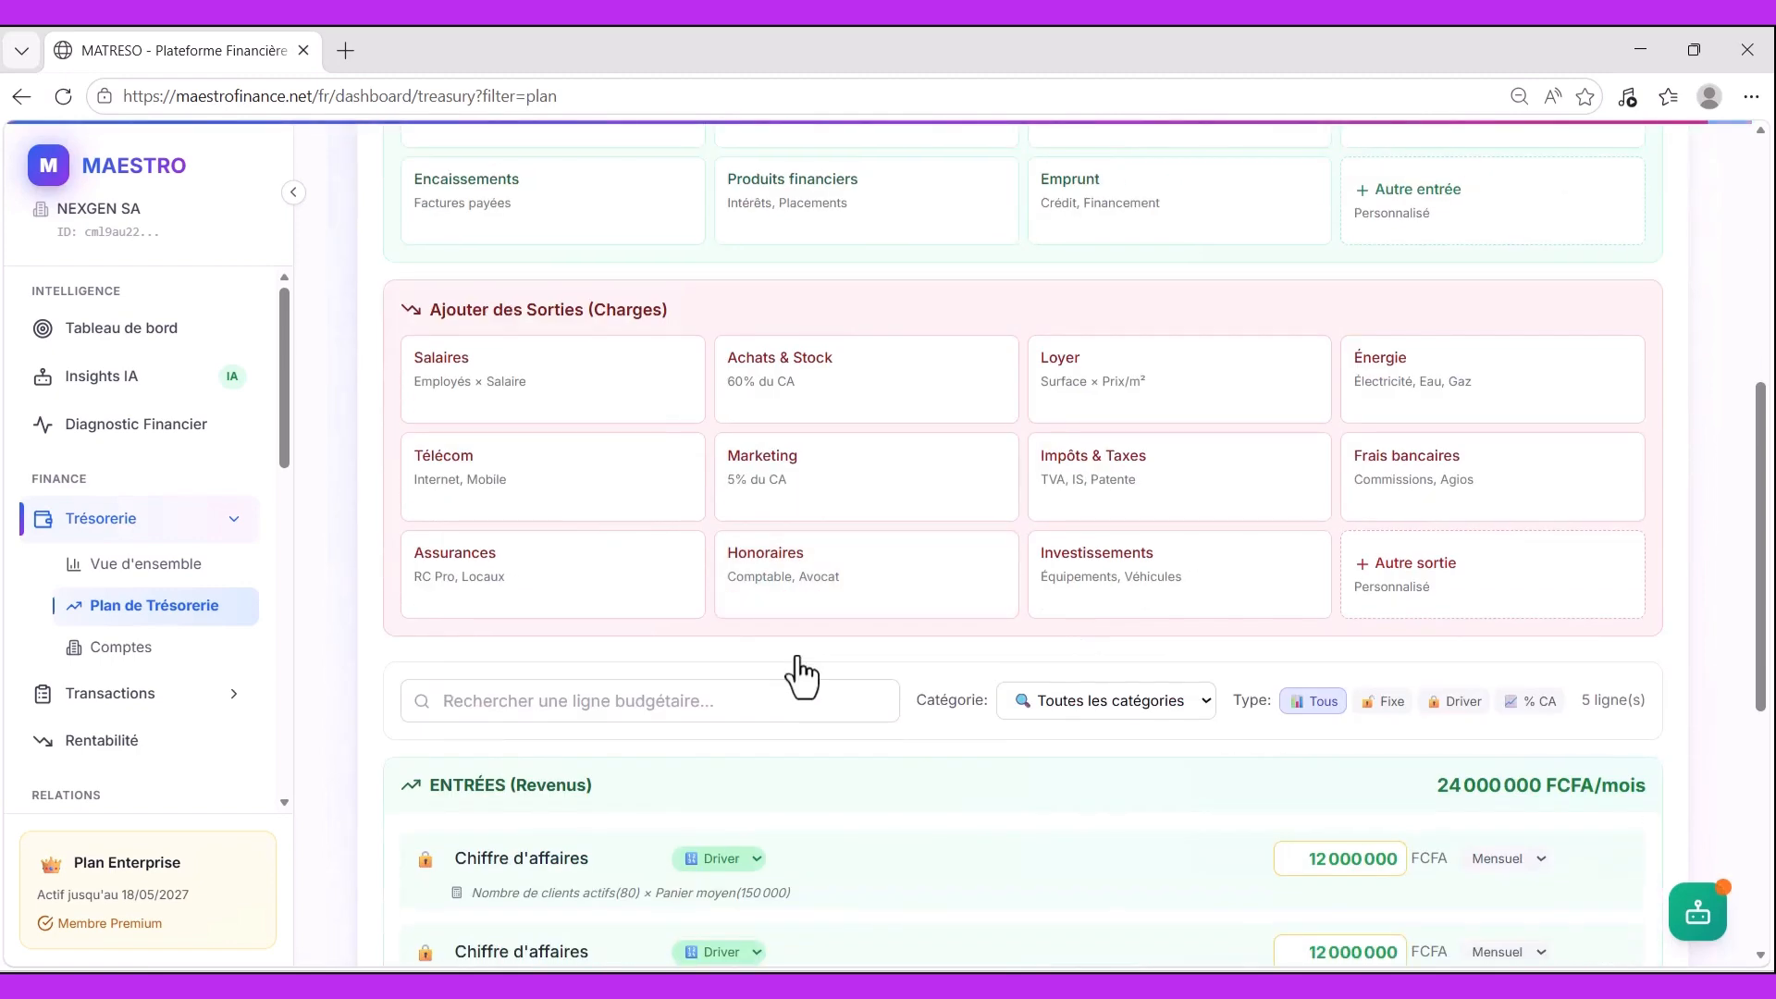
scroll(798, 655, down, 2)
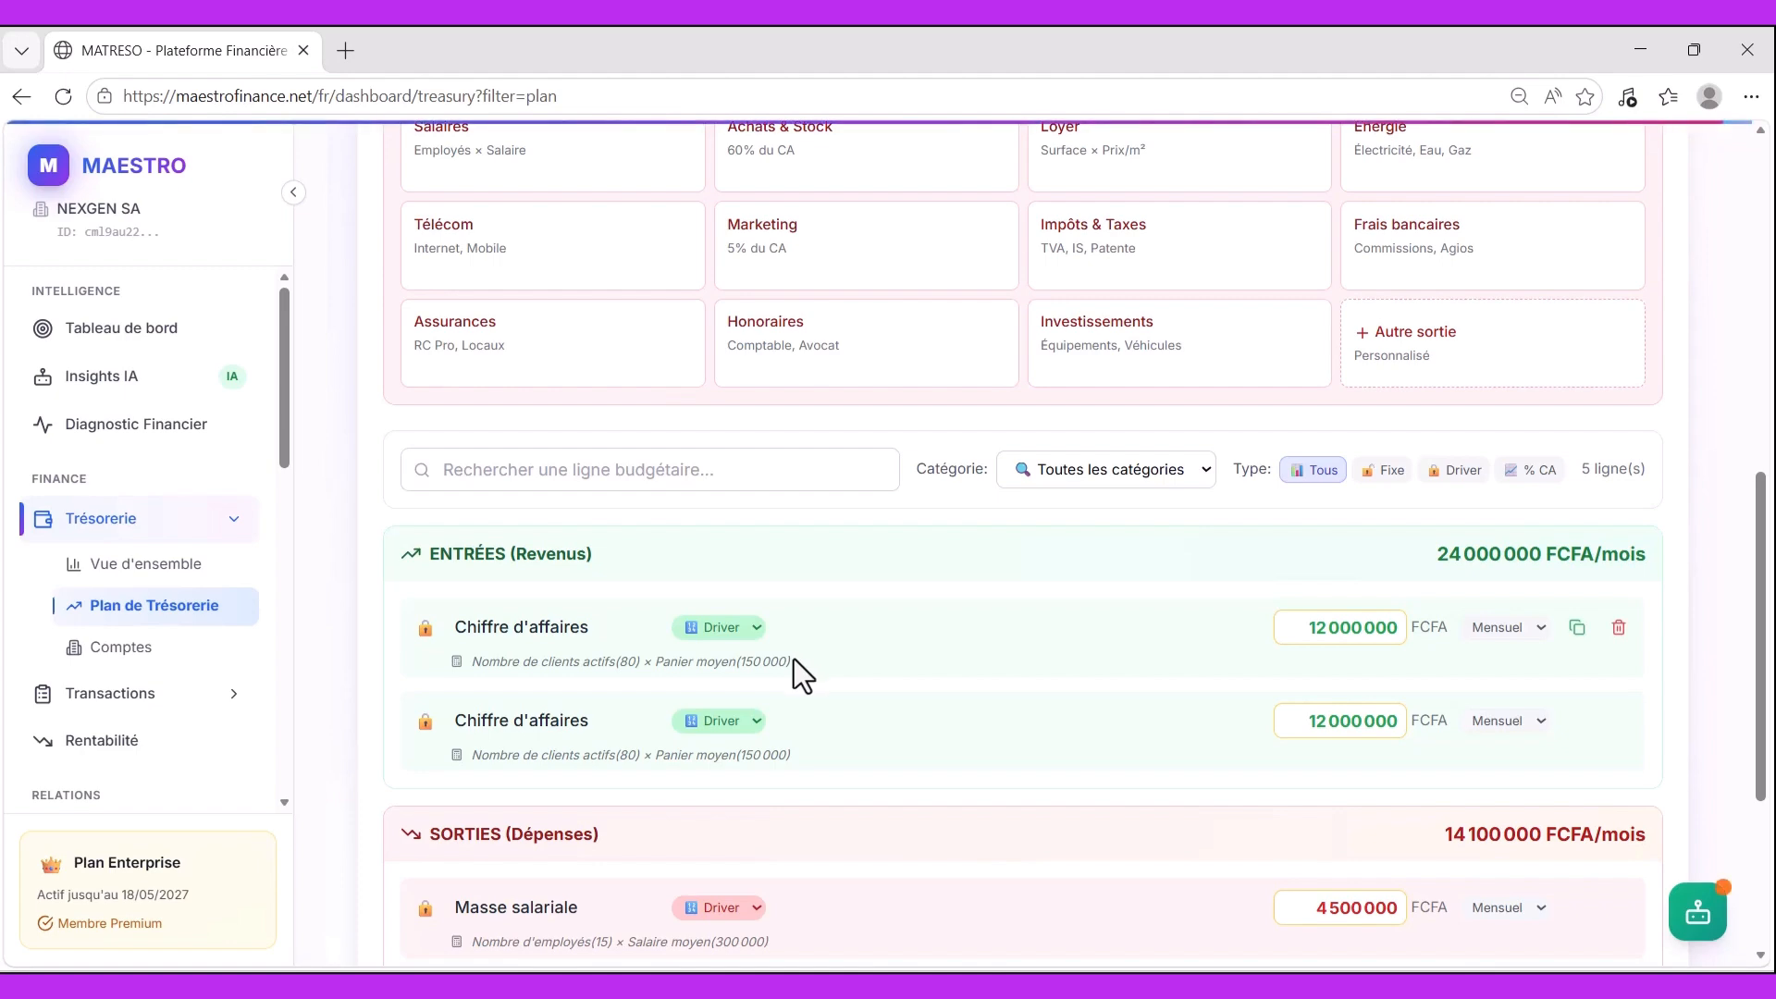
scroll(794, 675, down, 1)
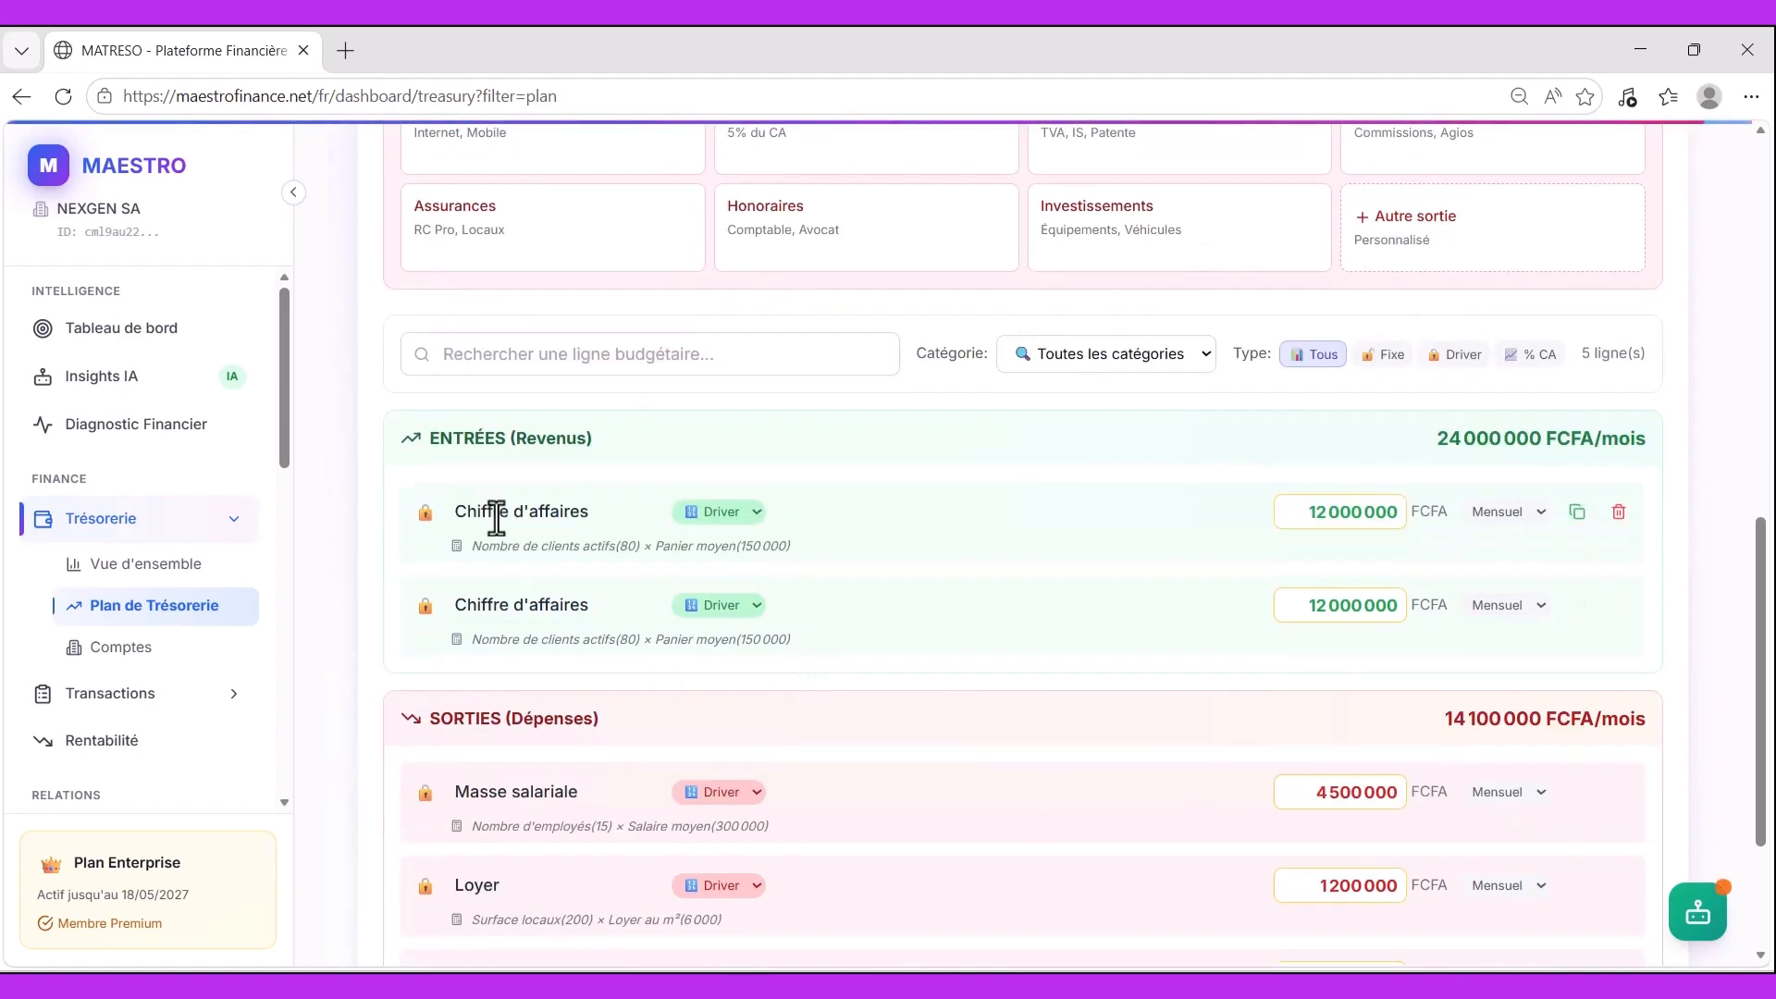
scroll(536, 579, up, 6)
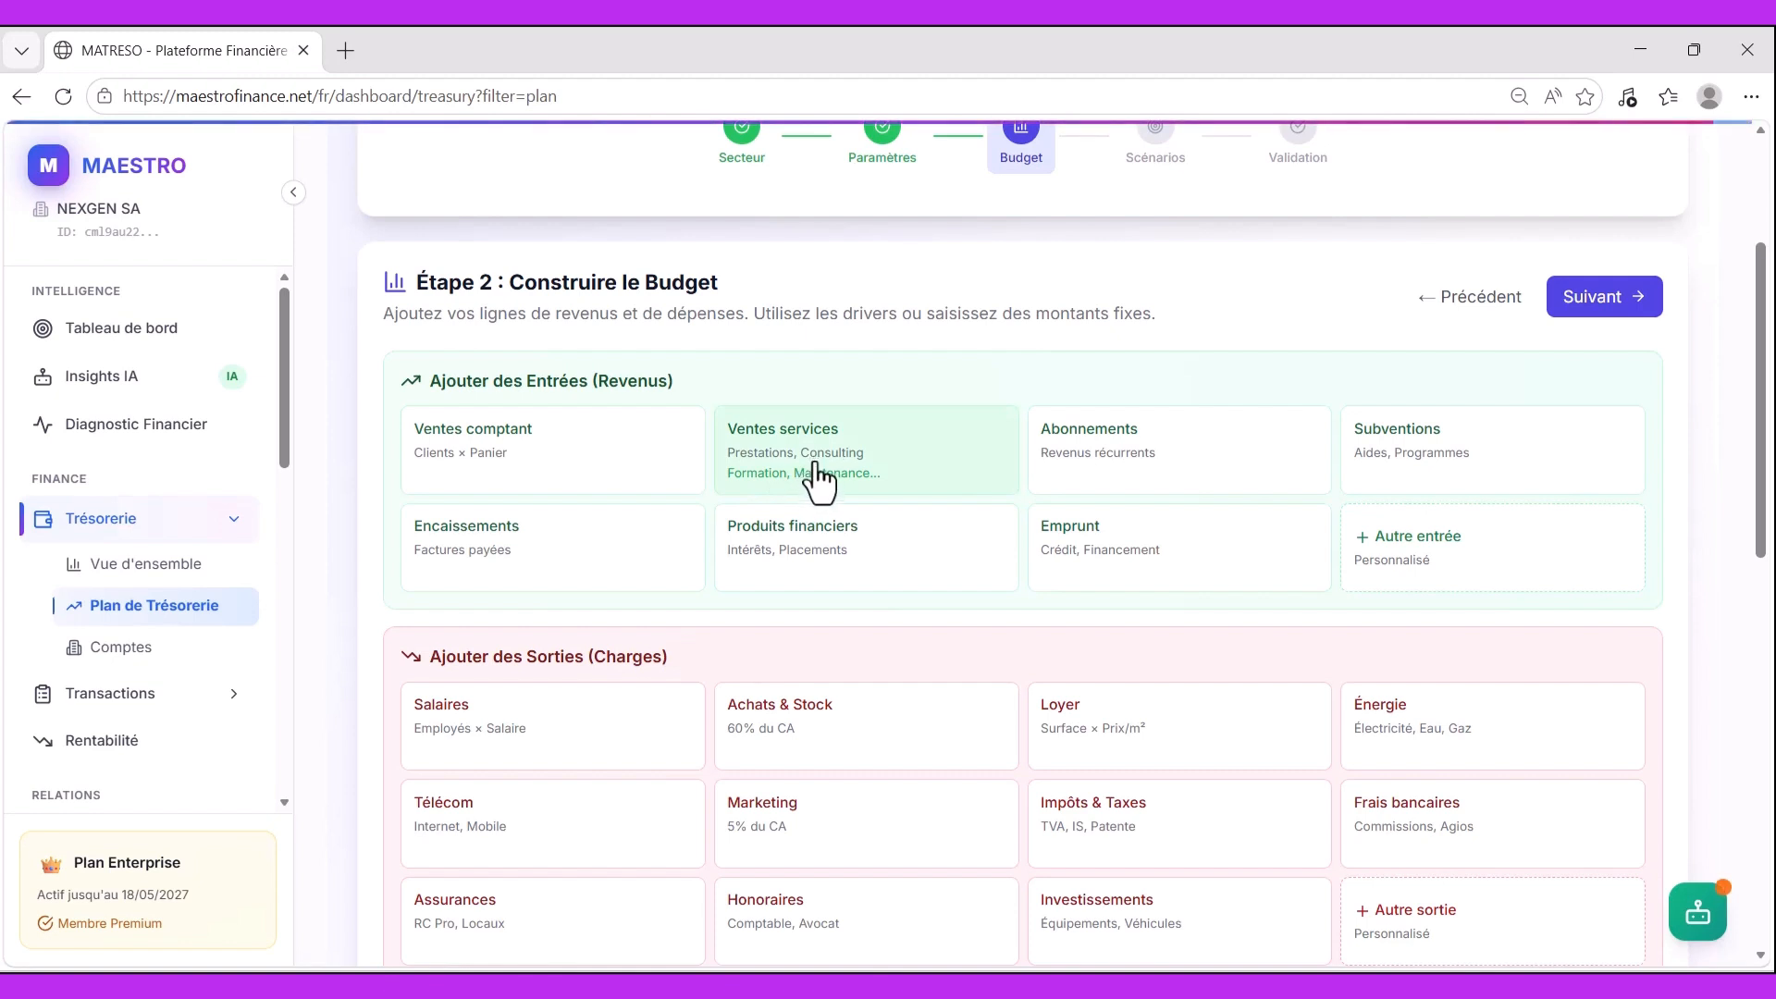
scroll(819, 477, down, 1)
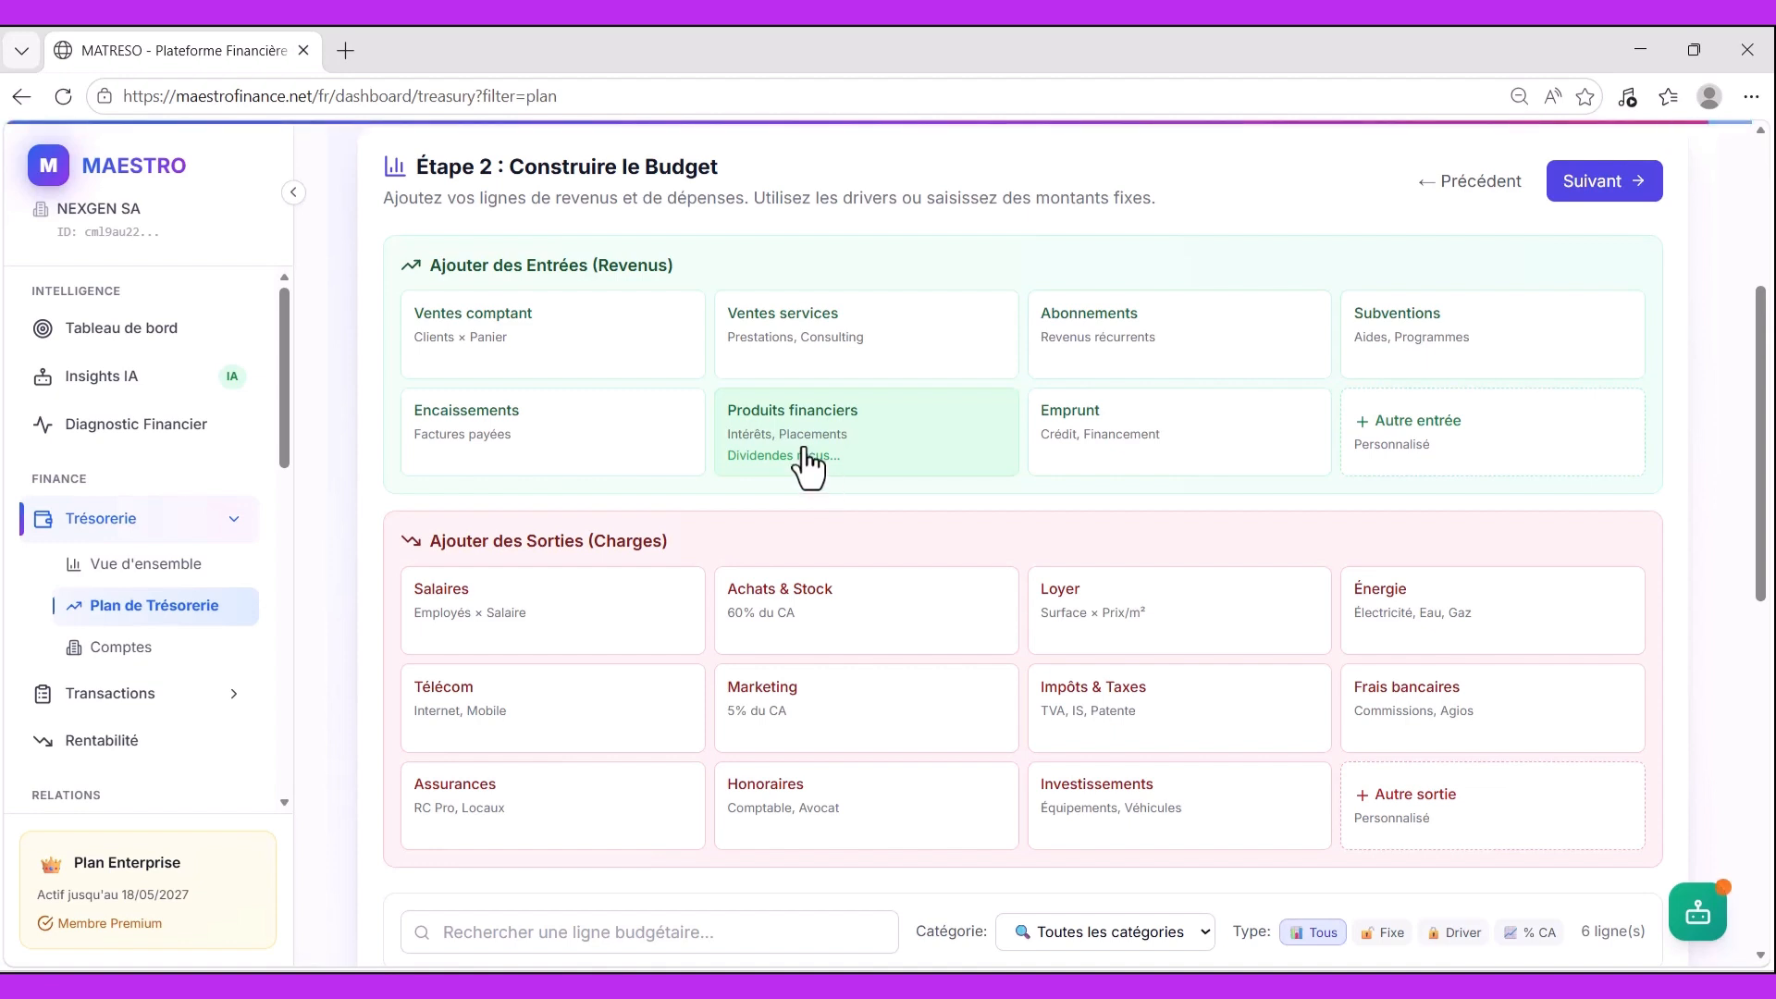
- Examine the revenue and expense categories available for the budget and the existing Entrées and Sorties lines
scroll(806, 467, down, 1)
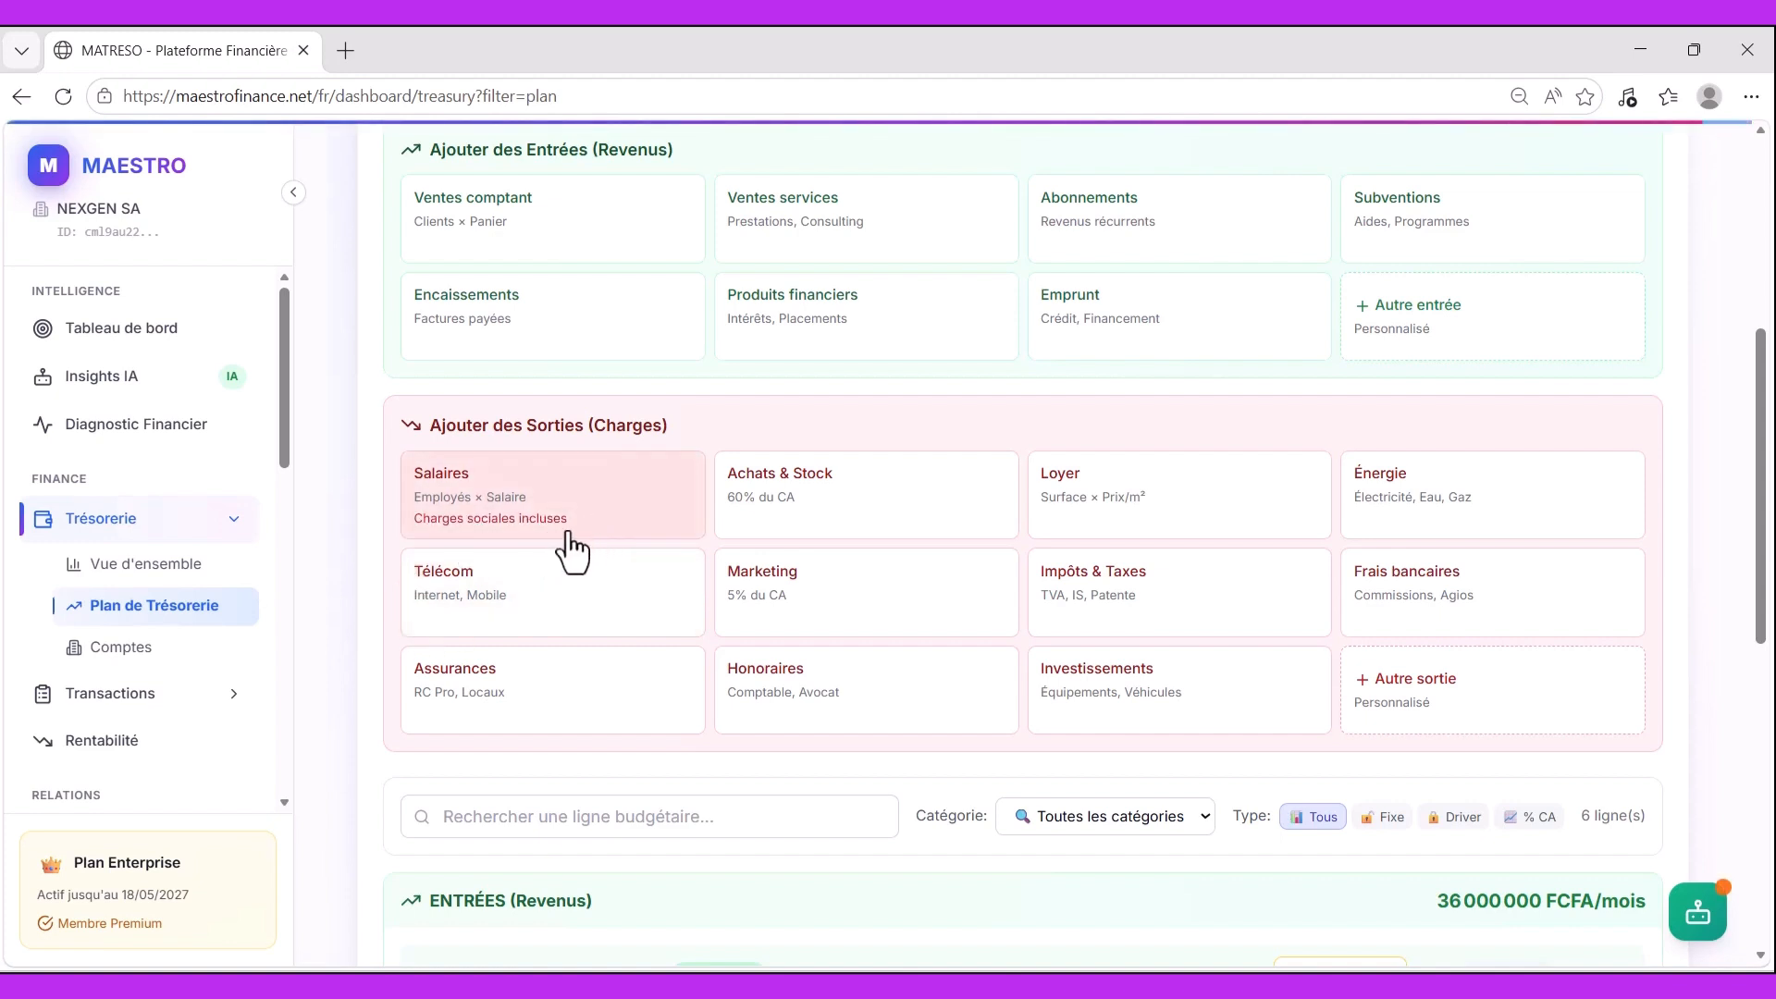
scroll(801, 544, down, 3)
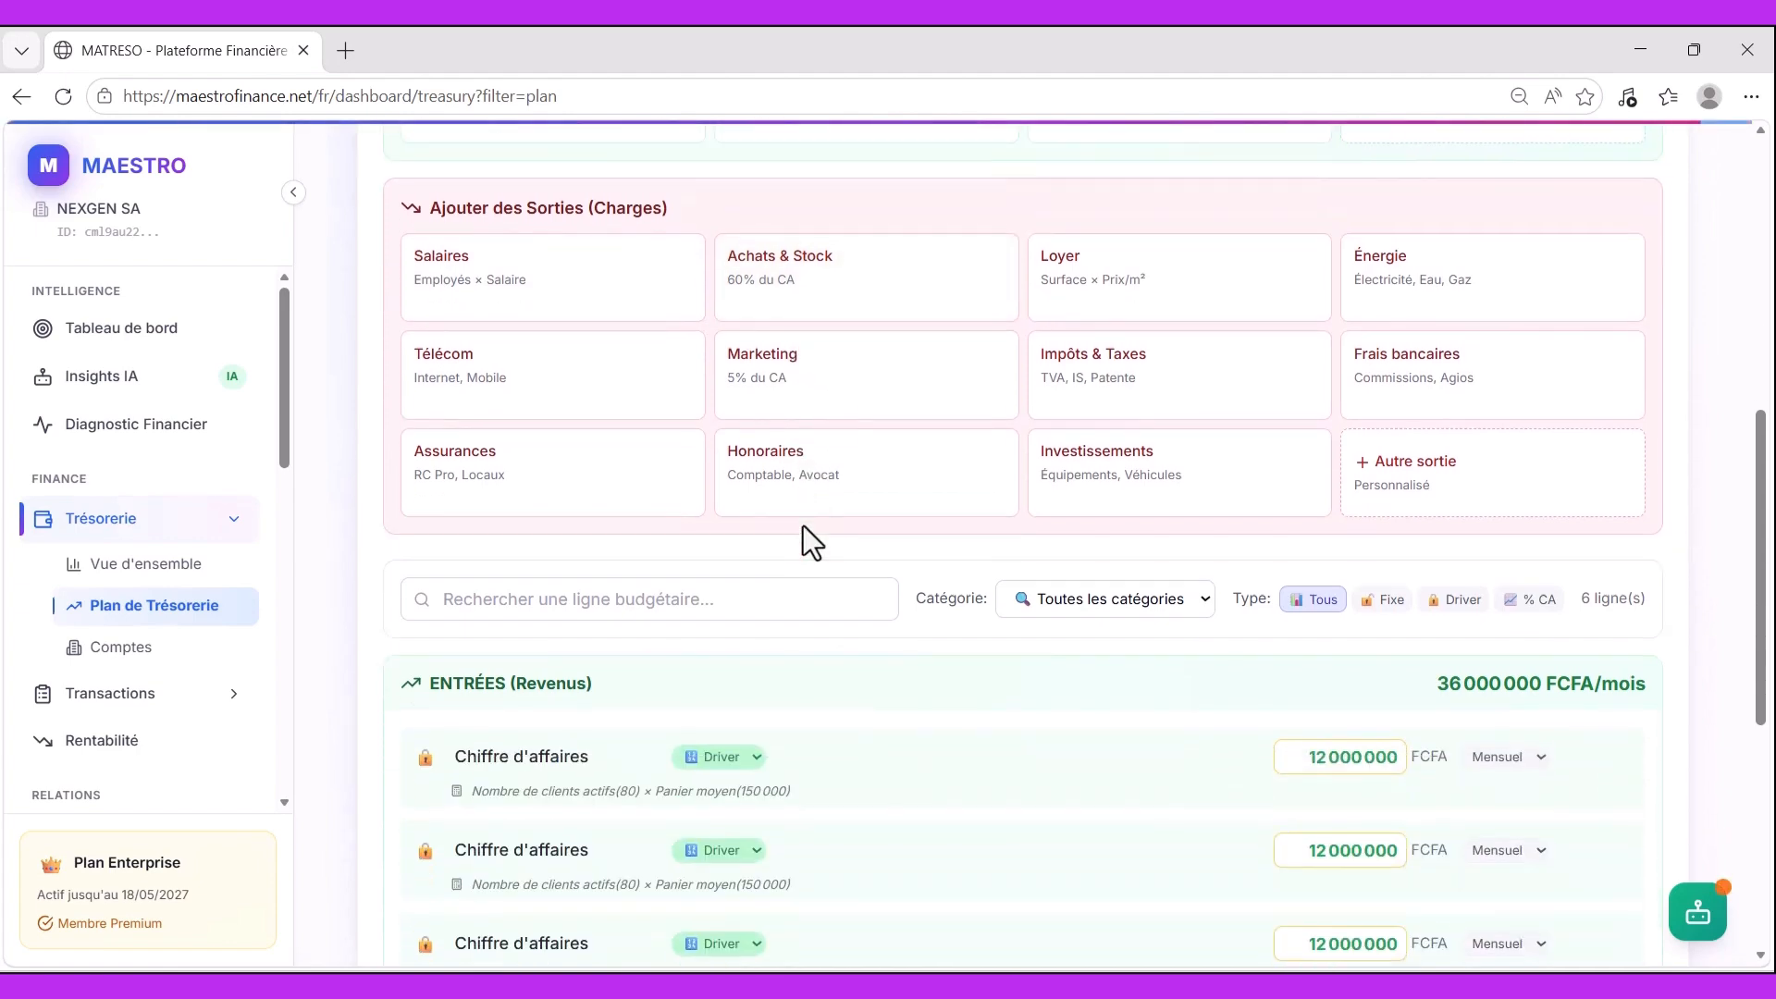
scroll(803, 518, up, 3)
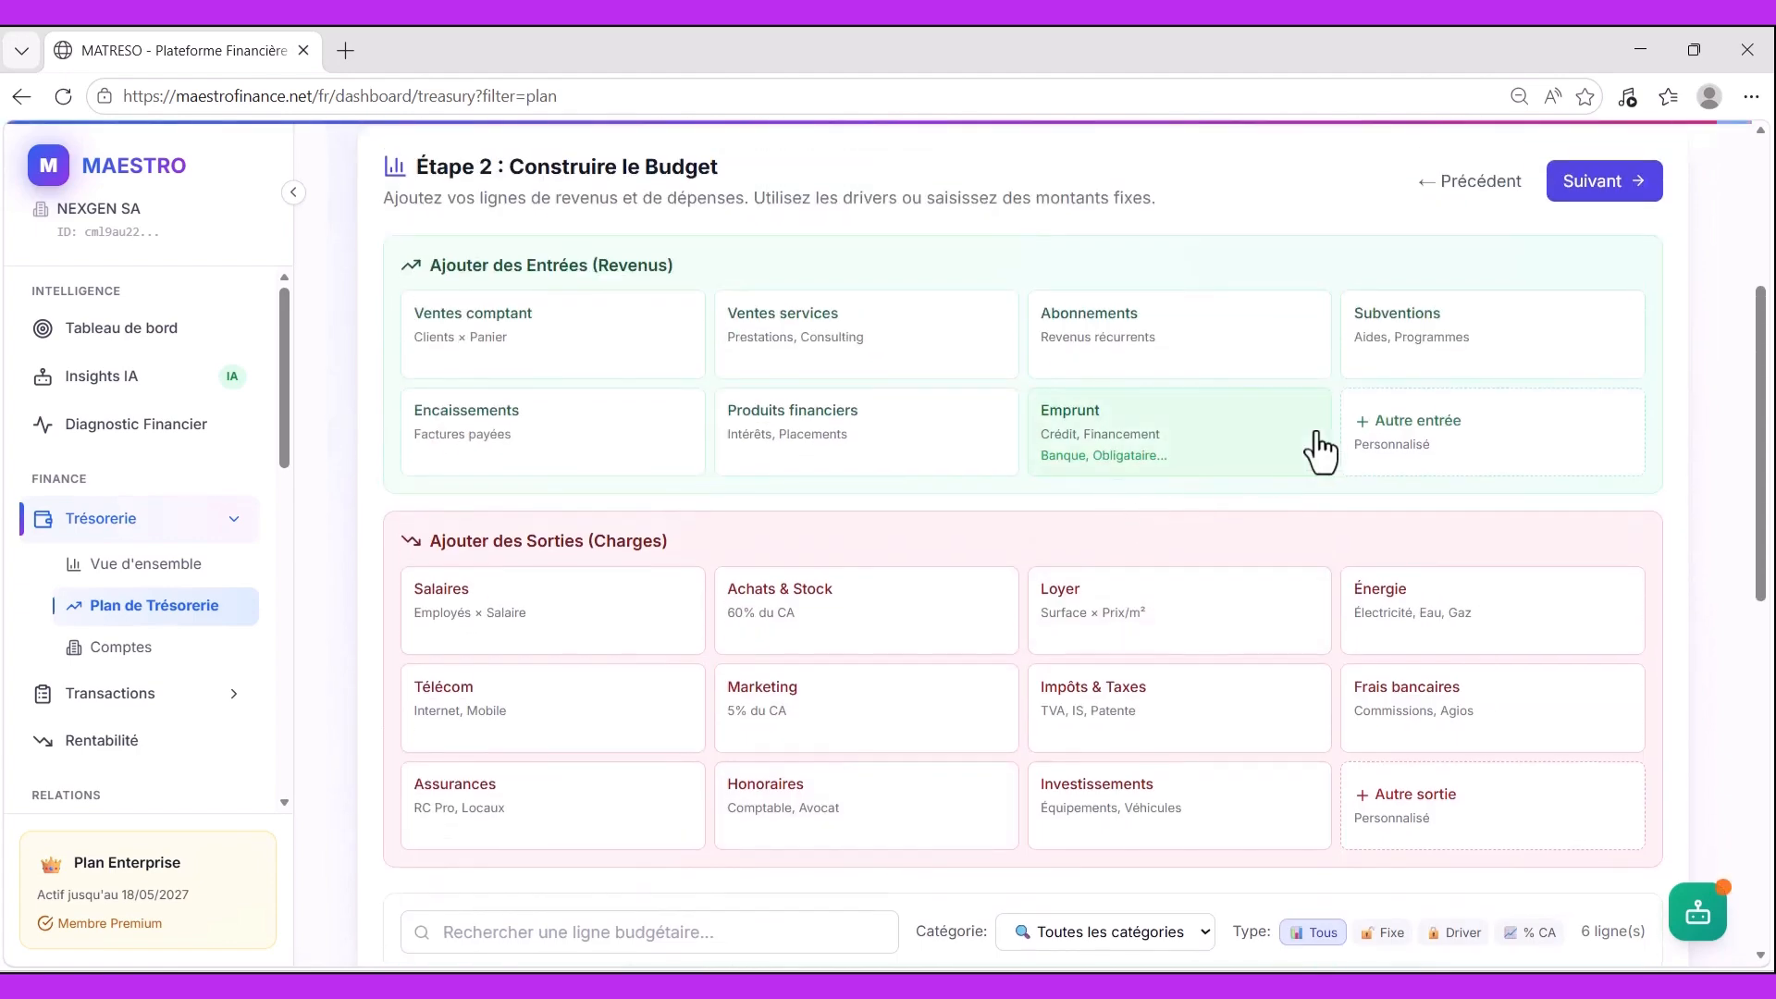
scroll(904, 595, down, 3)
scroll(851, 596, down, 4)
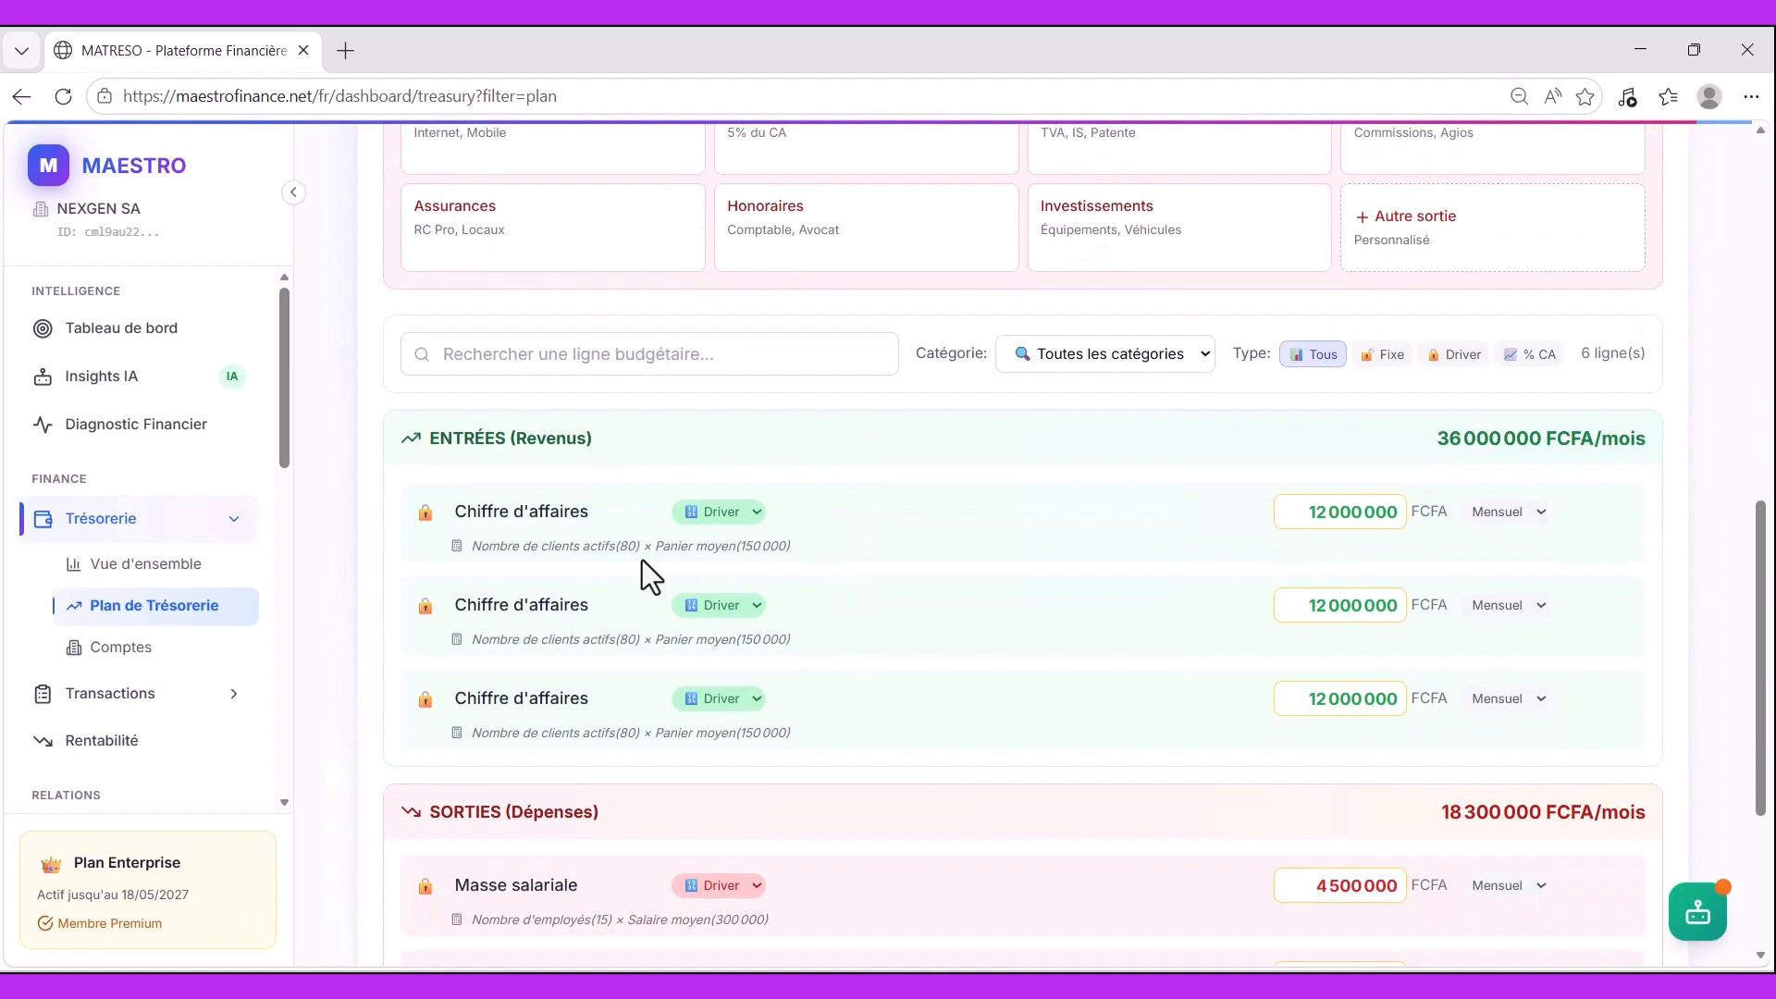
scroll(569, 518, down, 2)
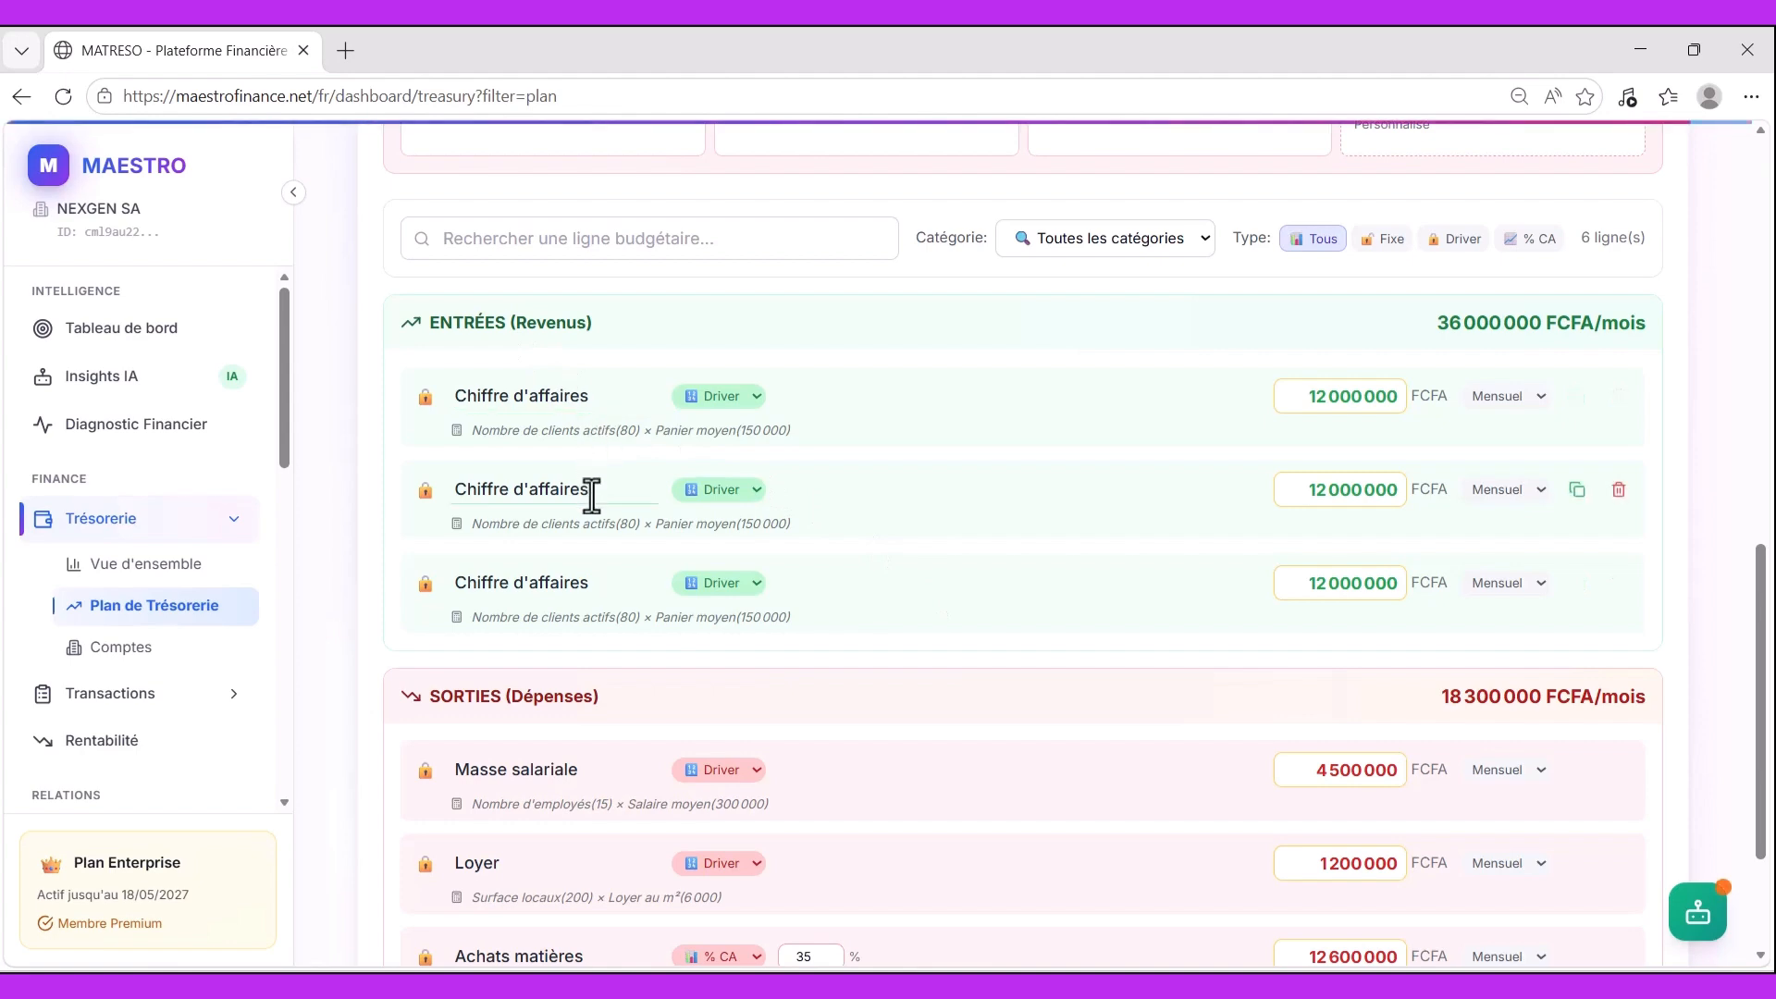
scroll(1157, 627, up, 6)
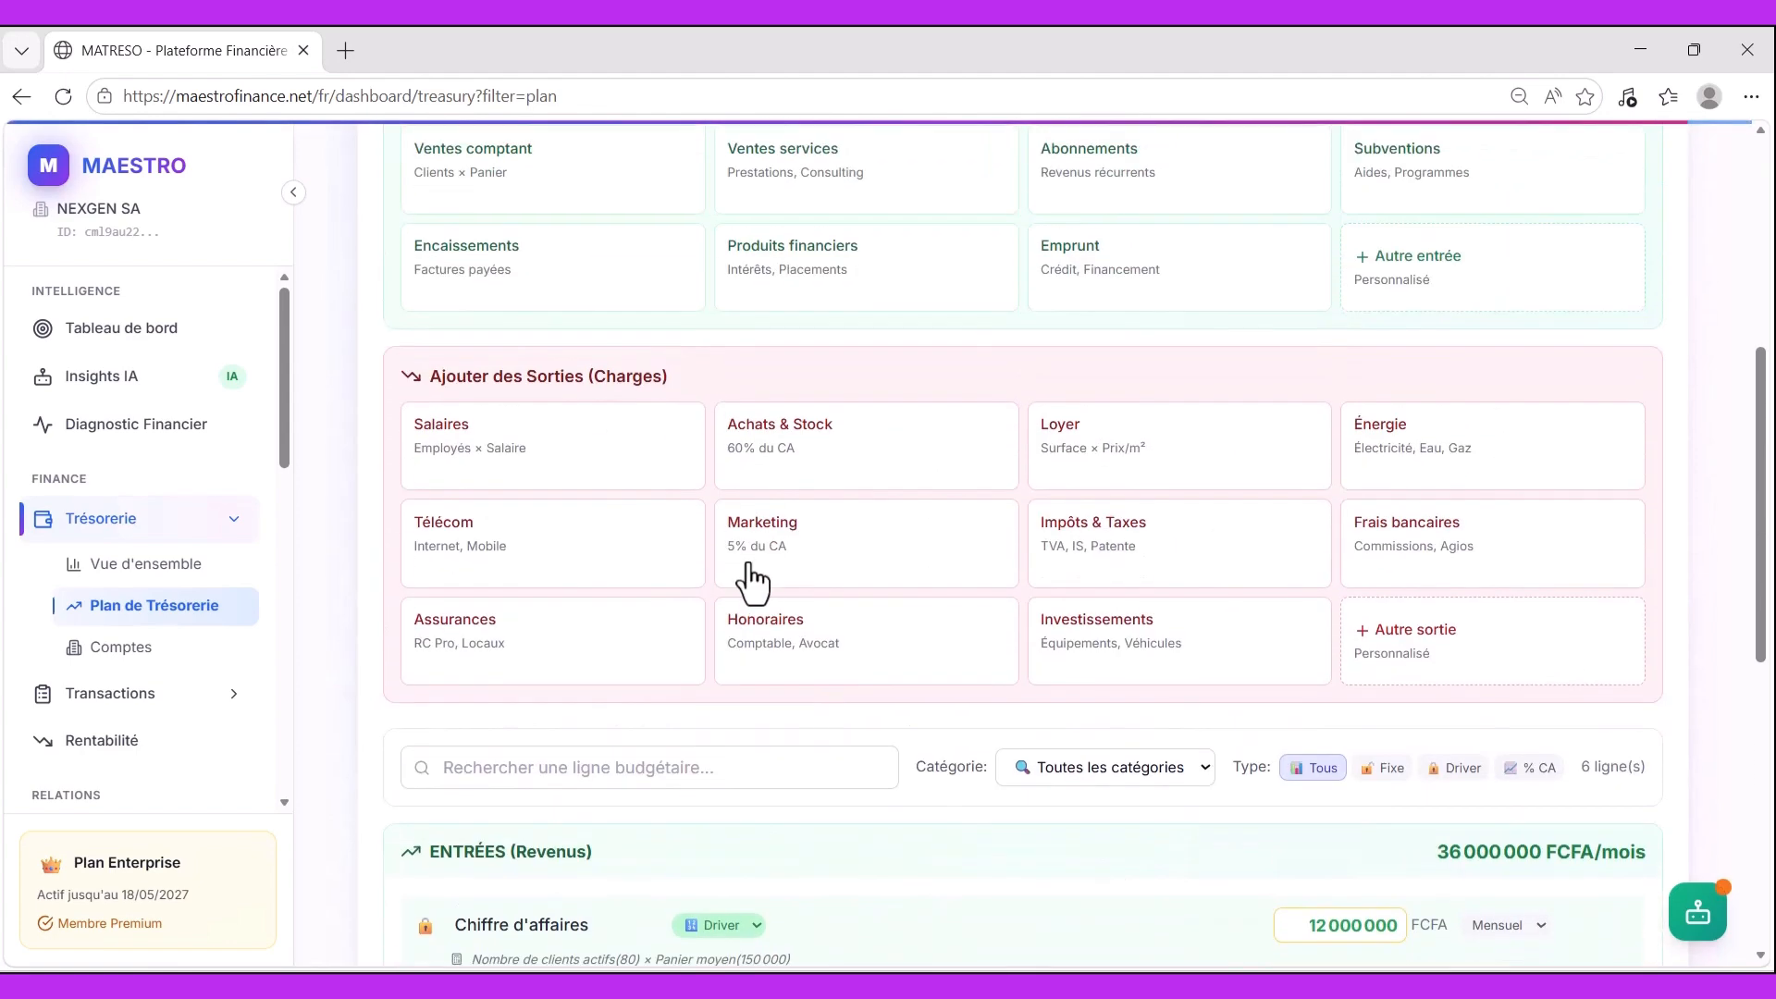
- Delete the two duplicate Chiffre d'affaires lines from the Entrées, keeping only the first one
scroll(697, 742, down, 4)
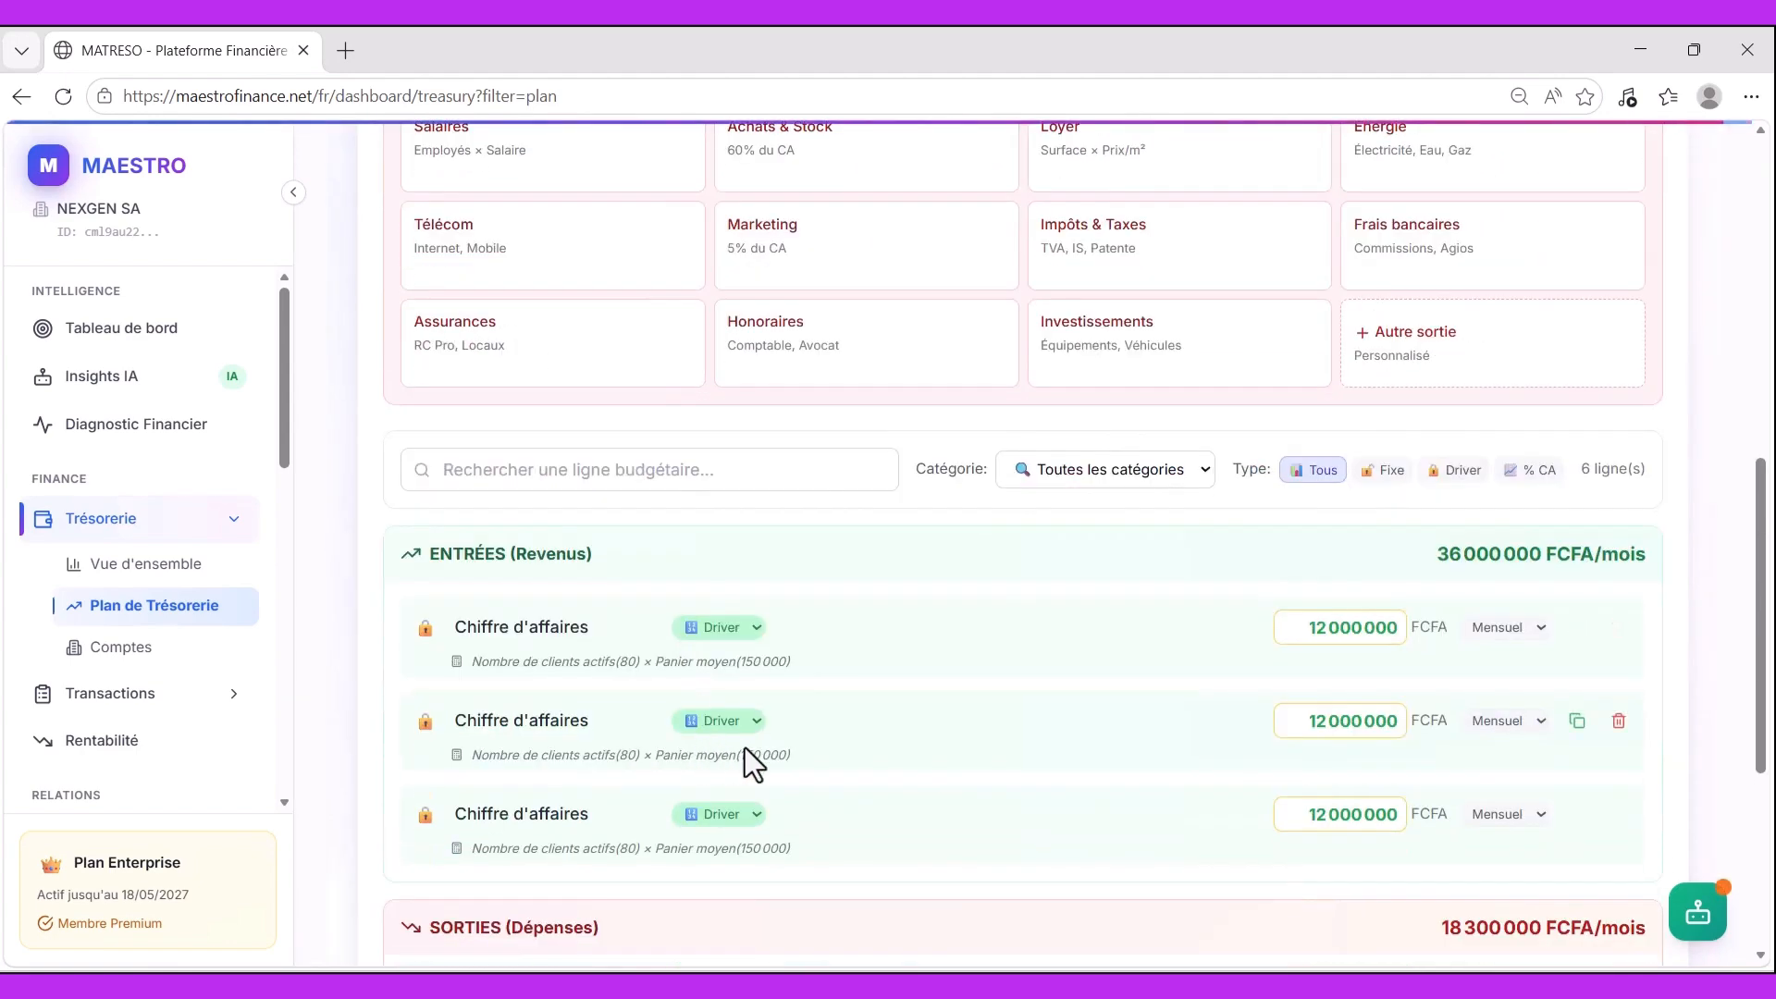
click(1619, 815)
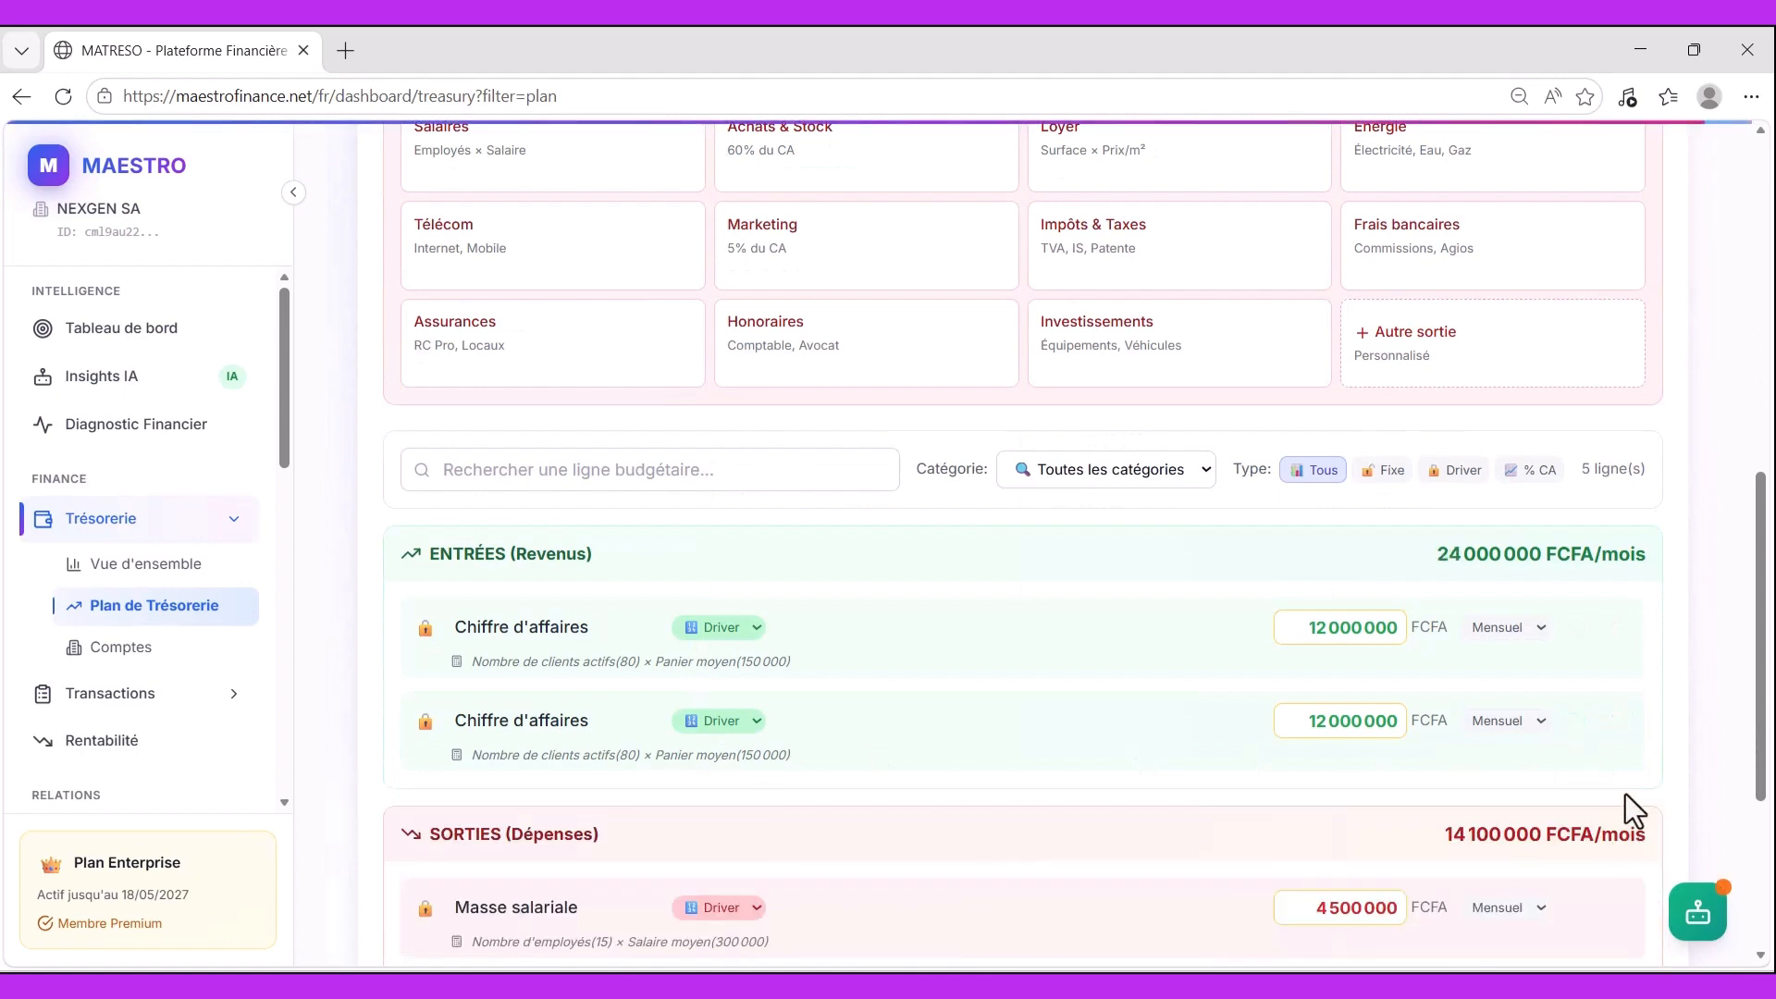
click(1619, 722)
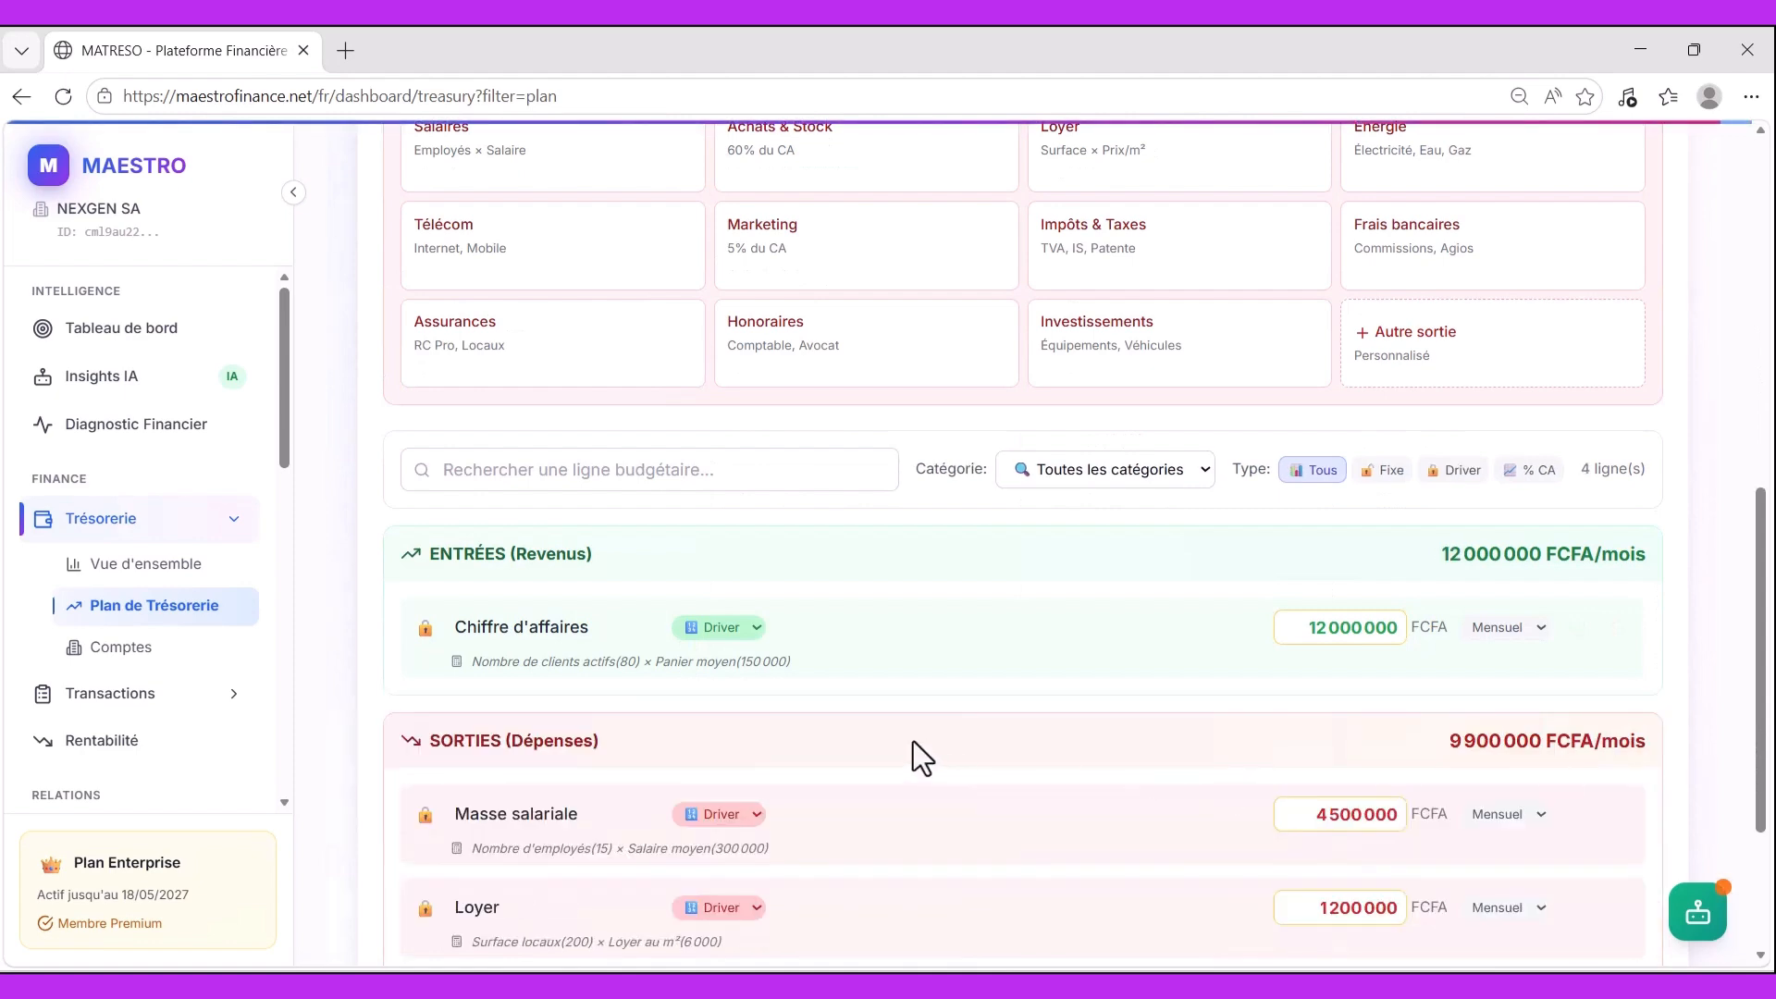
- Add a Ventes comptant revenue line to the budget from the Entrées categories
scroll(534, 708, up, 4)
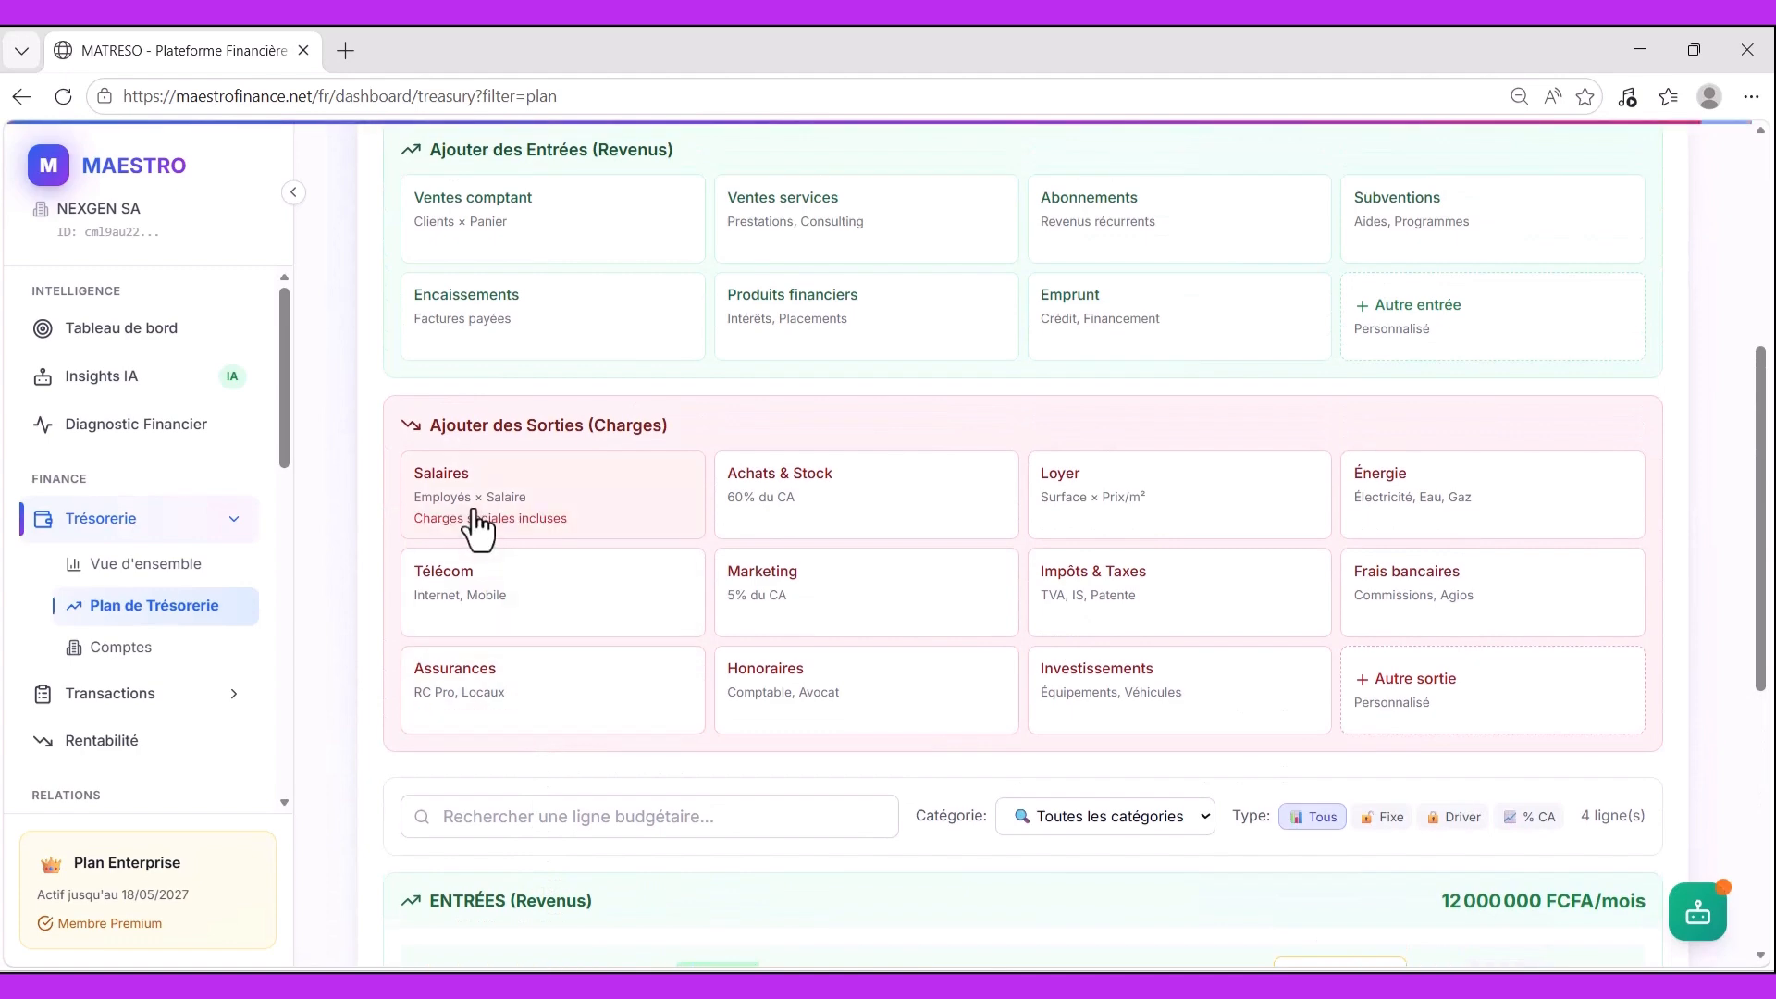
scroll(499, 481, up, 3)
click(512, 470)
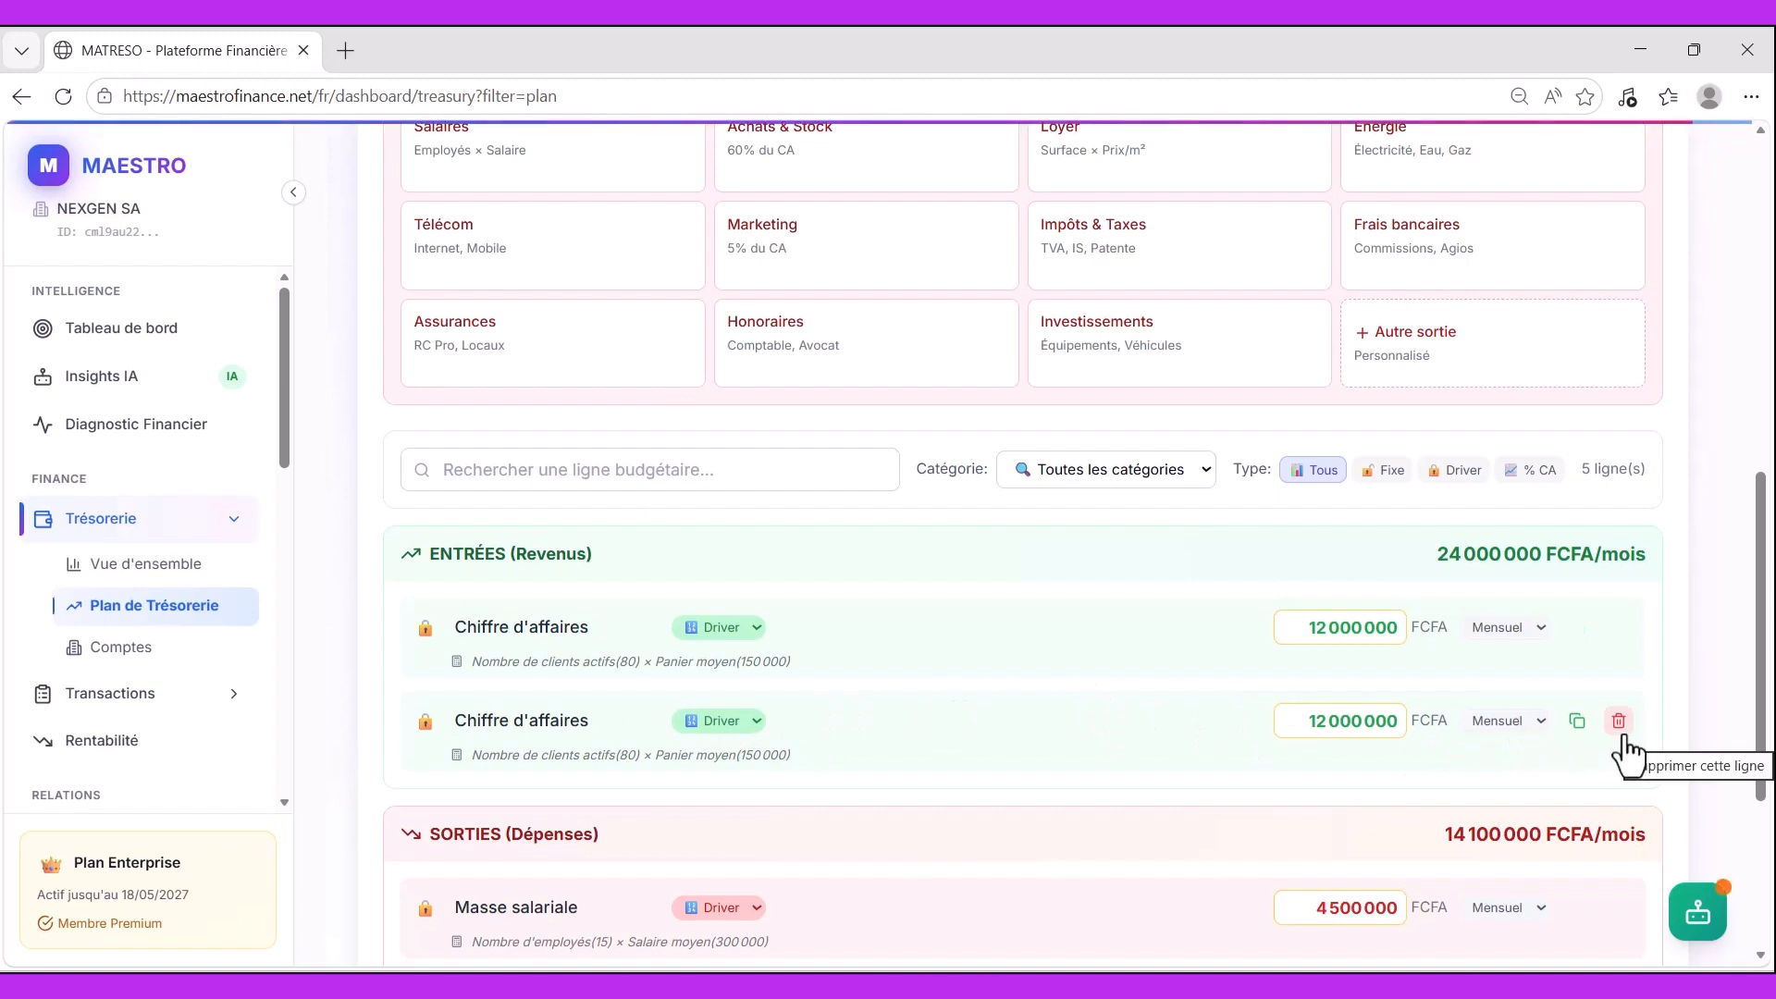
- Try the Ponctuel frequency on the first Chiffre d'affaires line, restore Mensuel, and delete the second Chiffre d'affaires line
click(1338, 629)
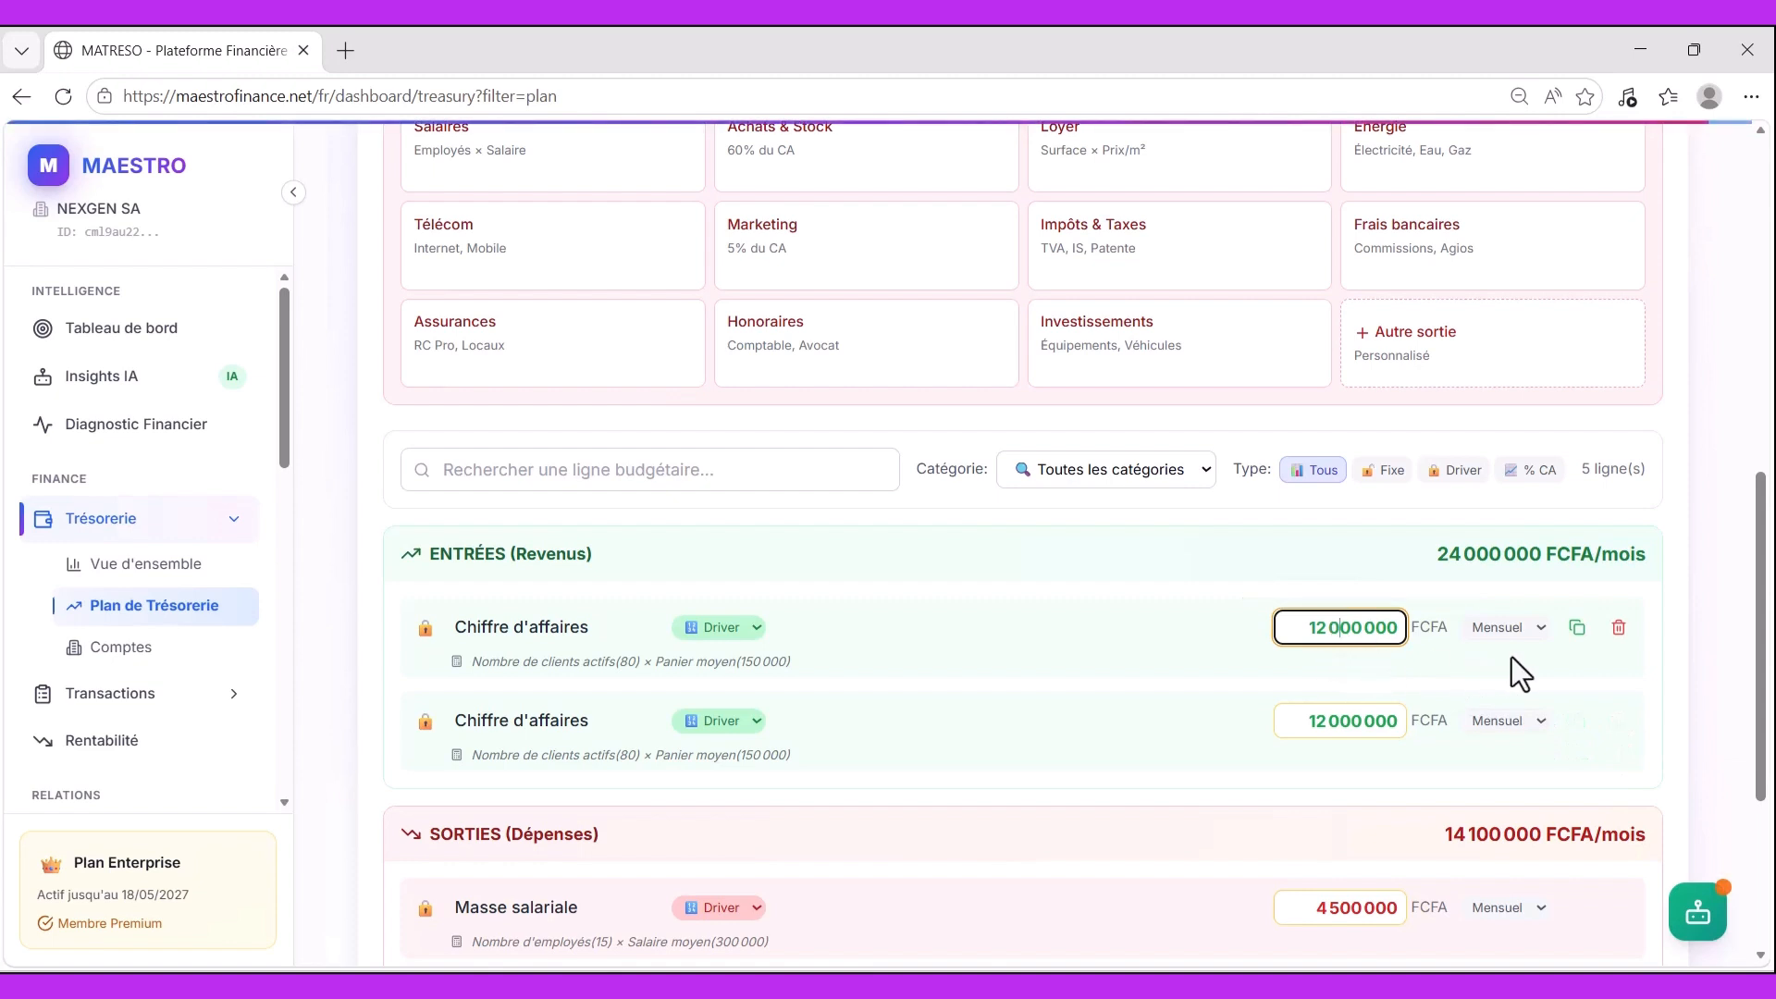
click(1536, 627)
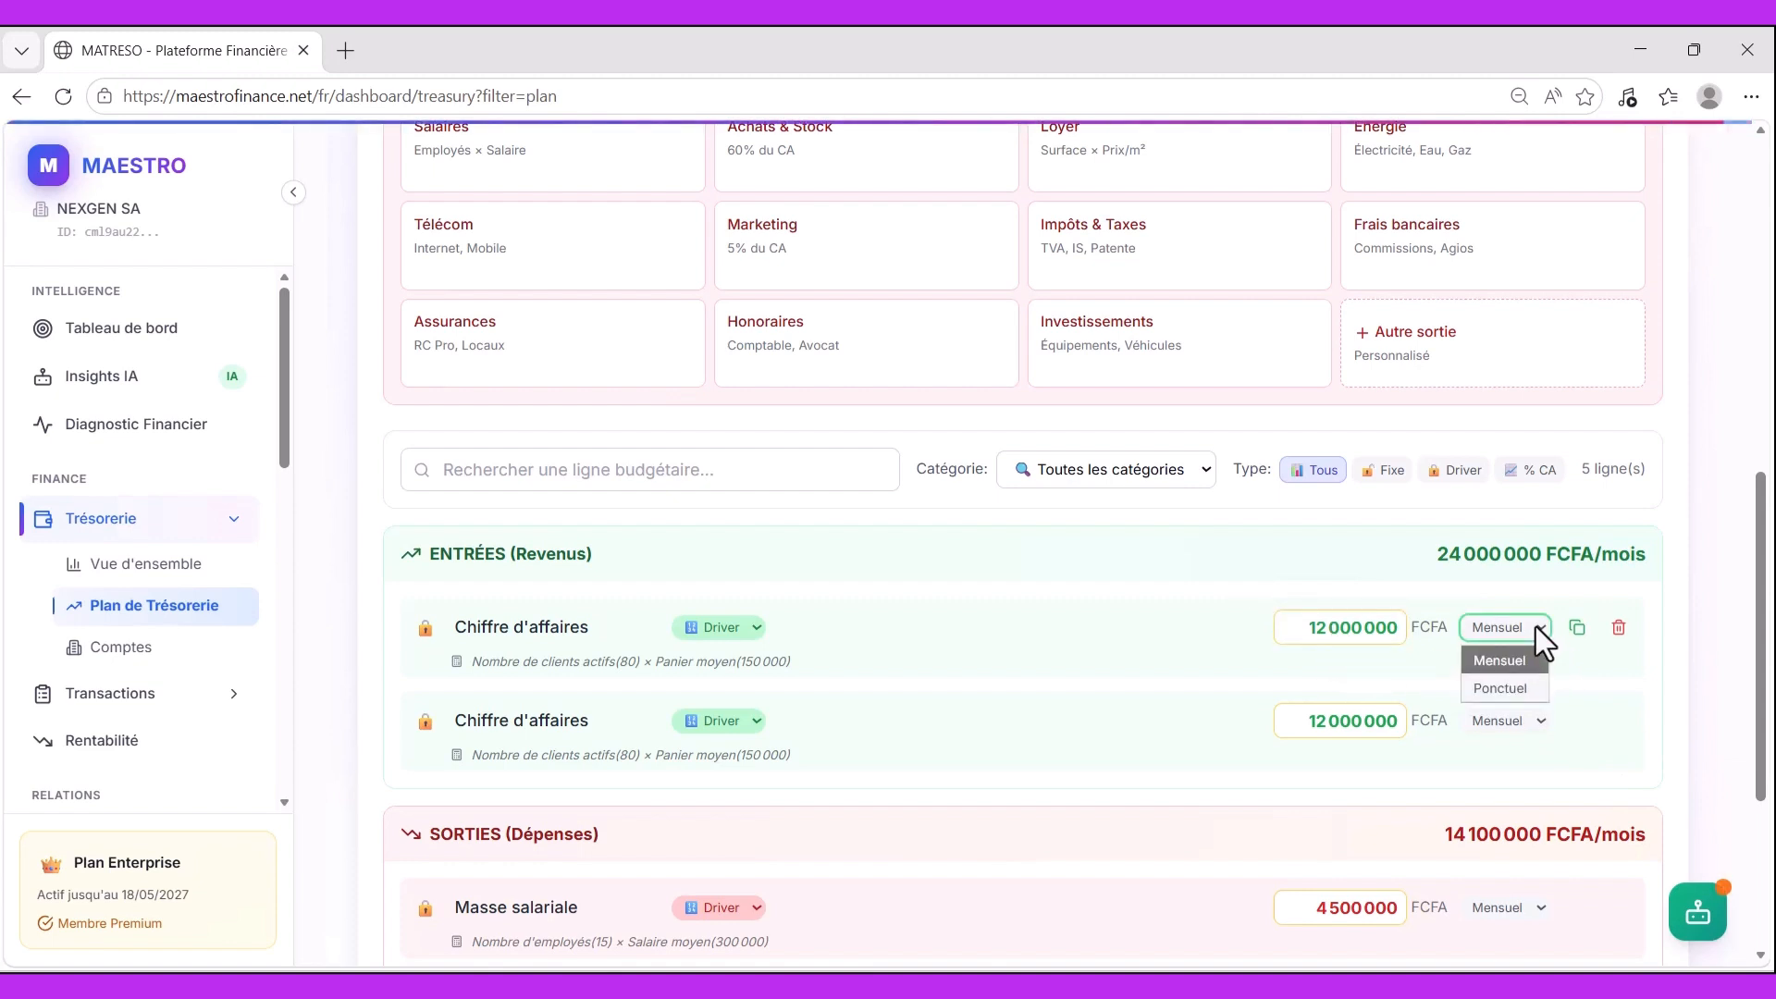
click(1500, 688)
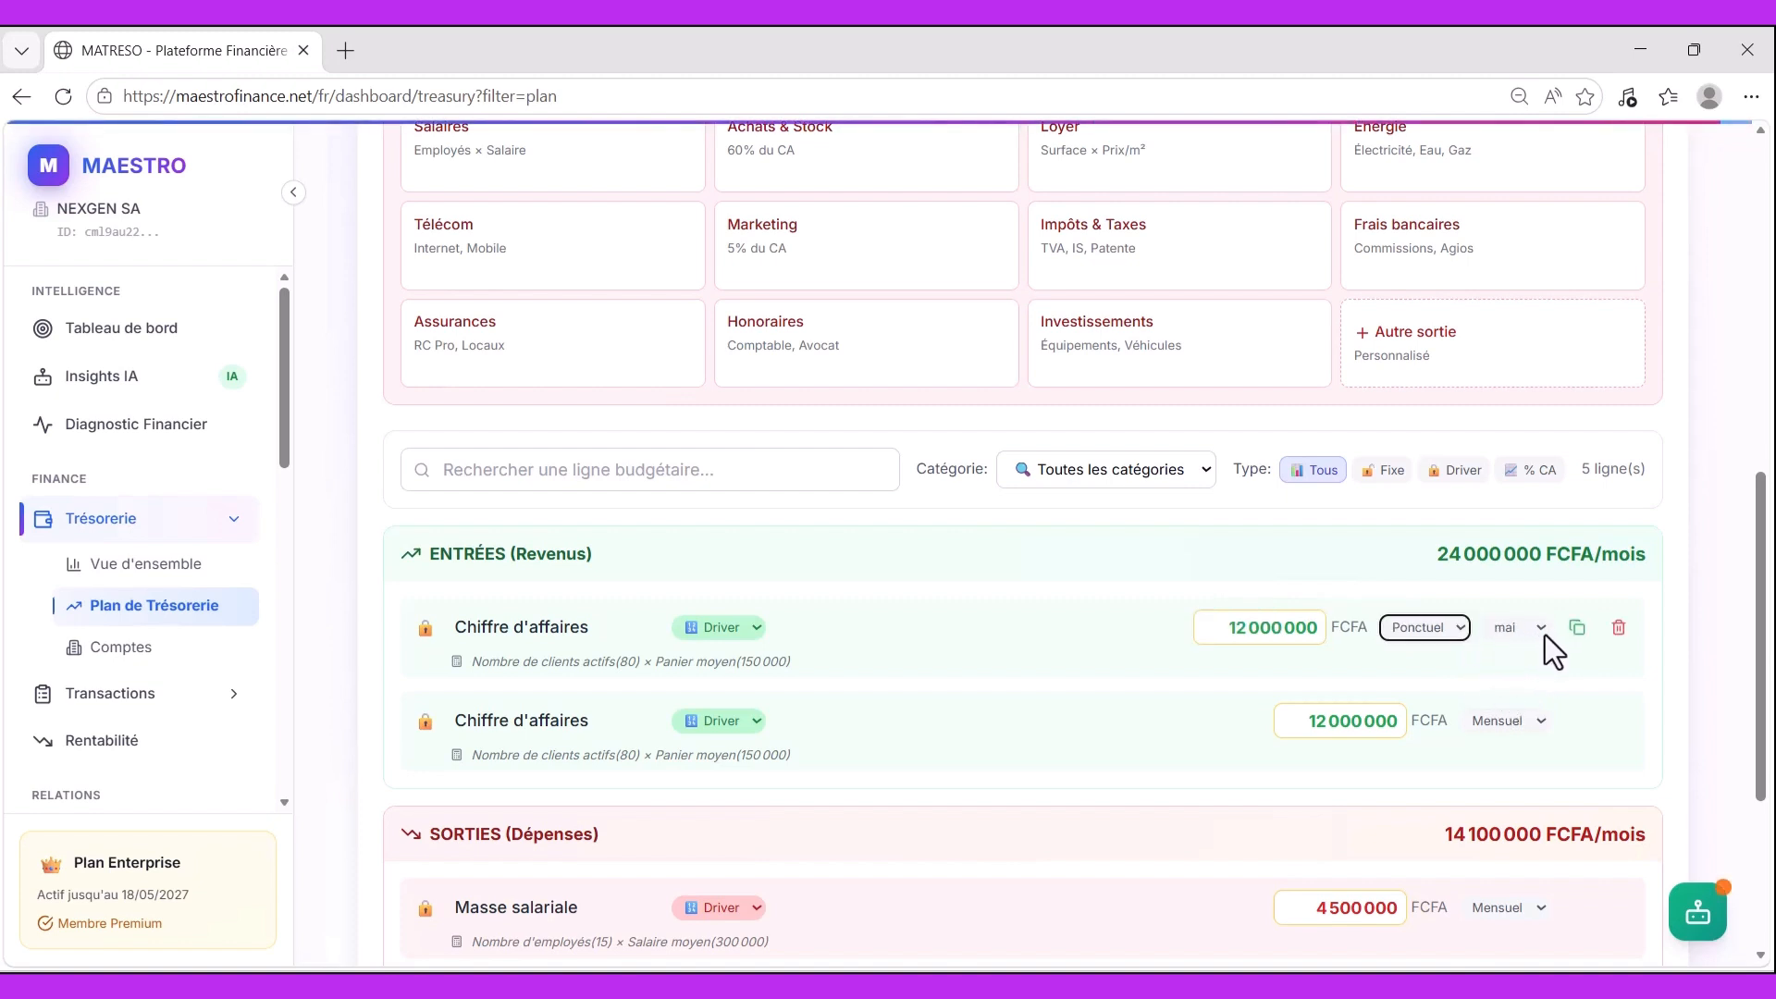
click(1464, 634)
click(1451, 657)
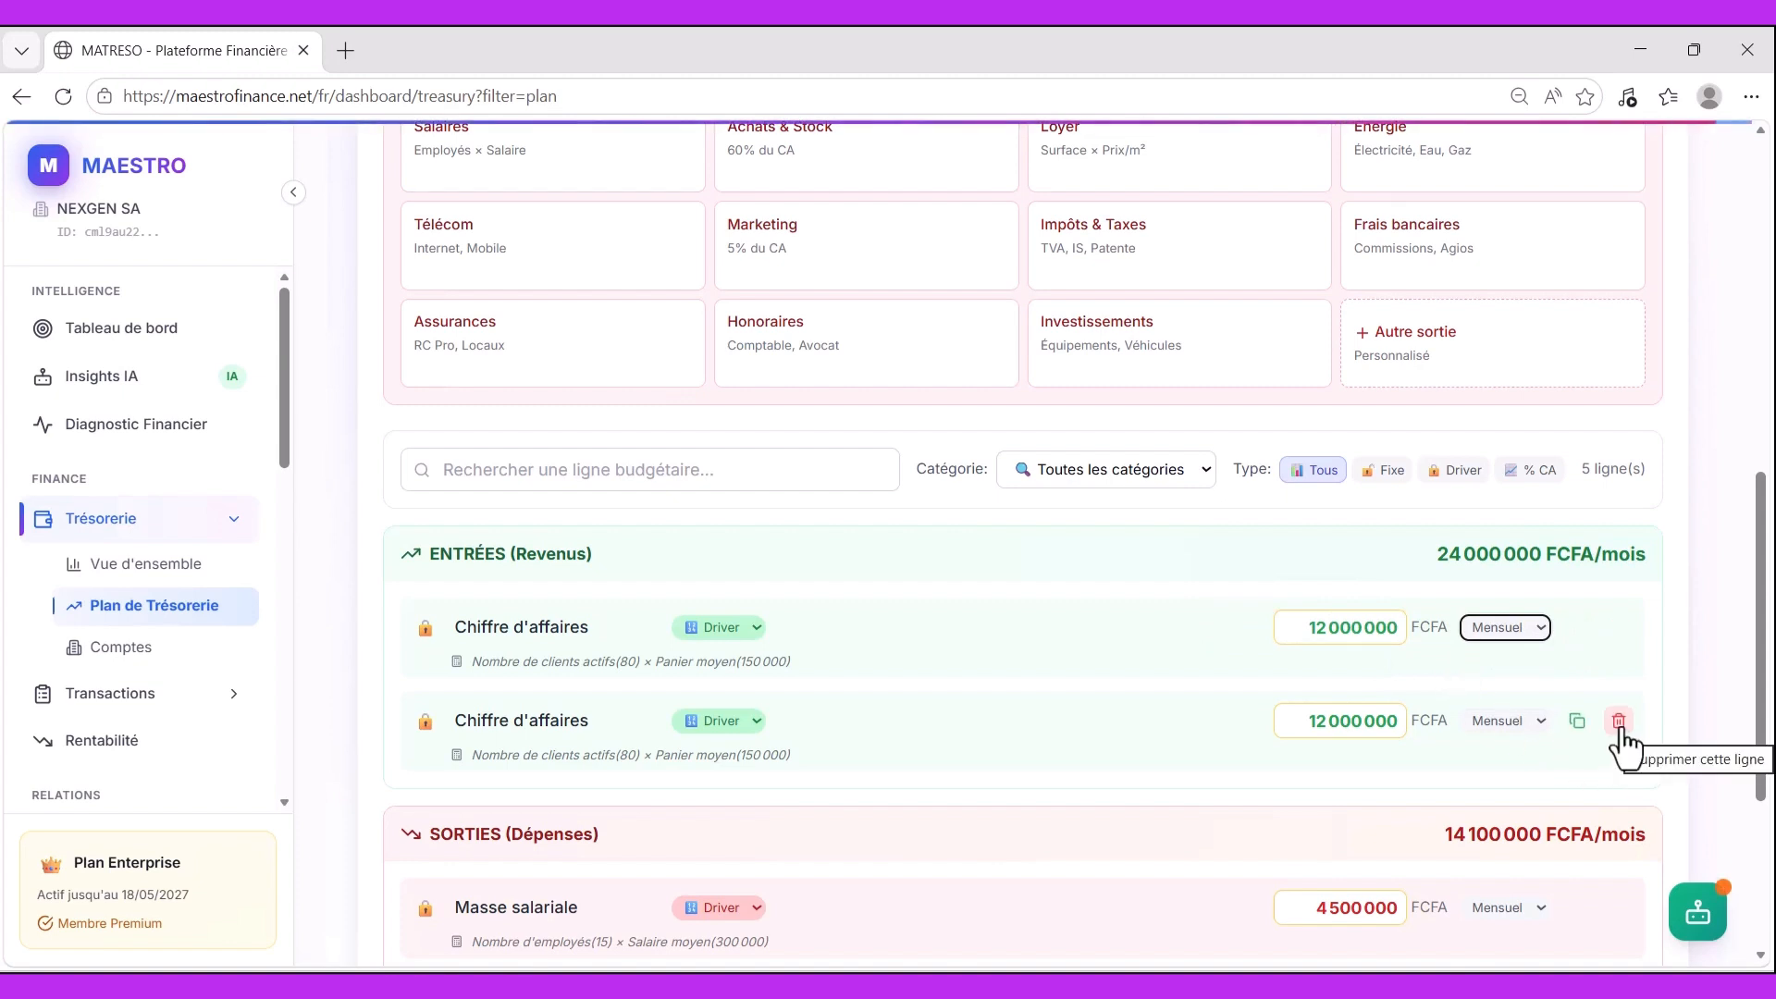
click(1619, 722)
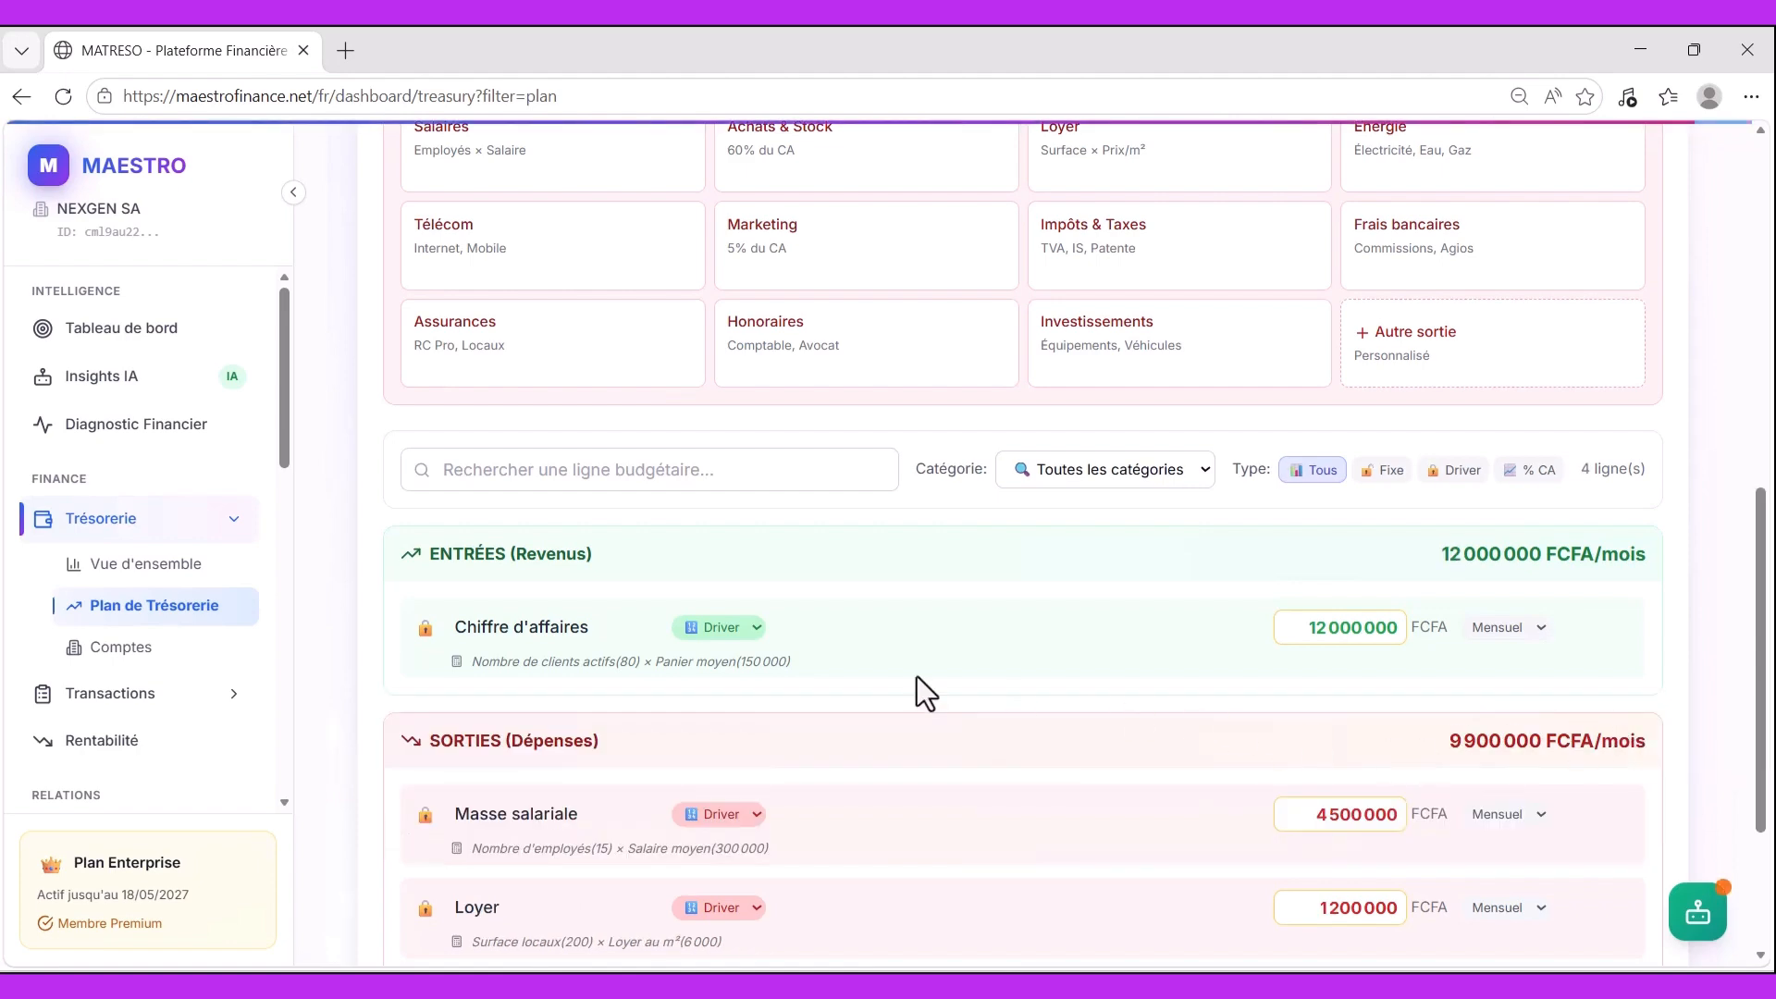
- Add a Ventes services revenue line to the budget from the Entrées categories
scroll(837, 662, up, 5)
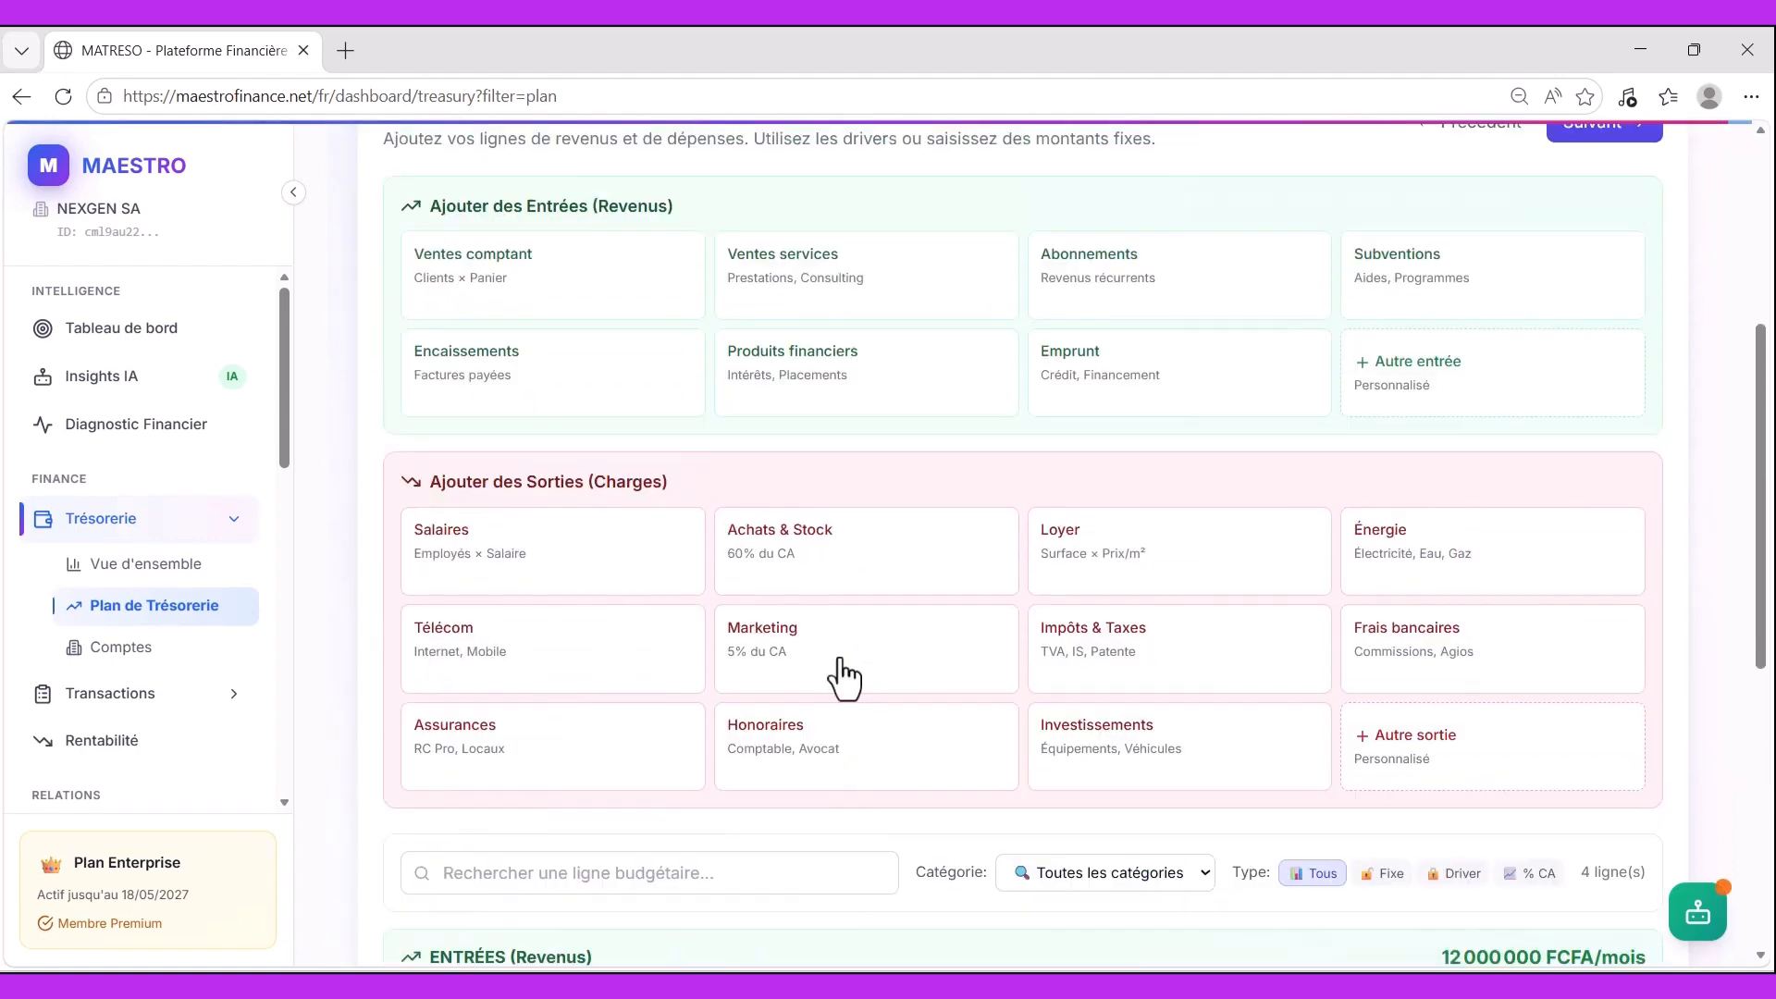
click(819, 361)
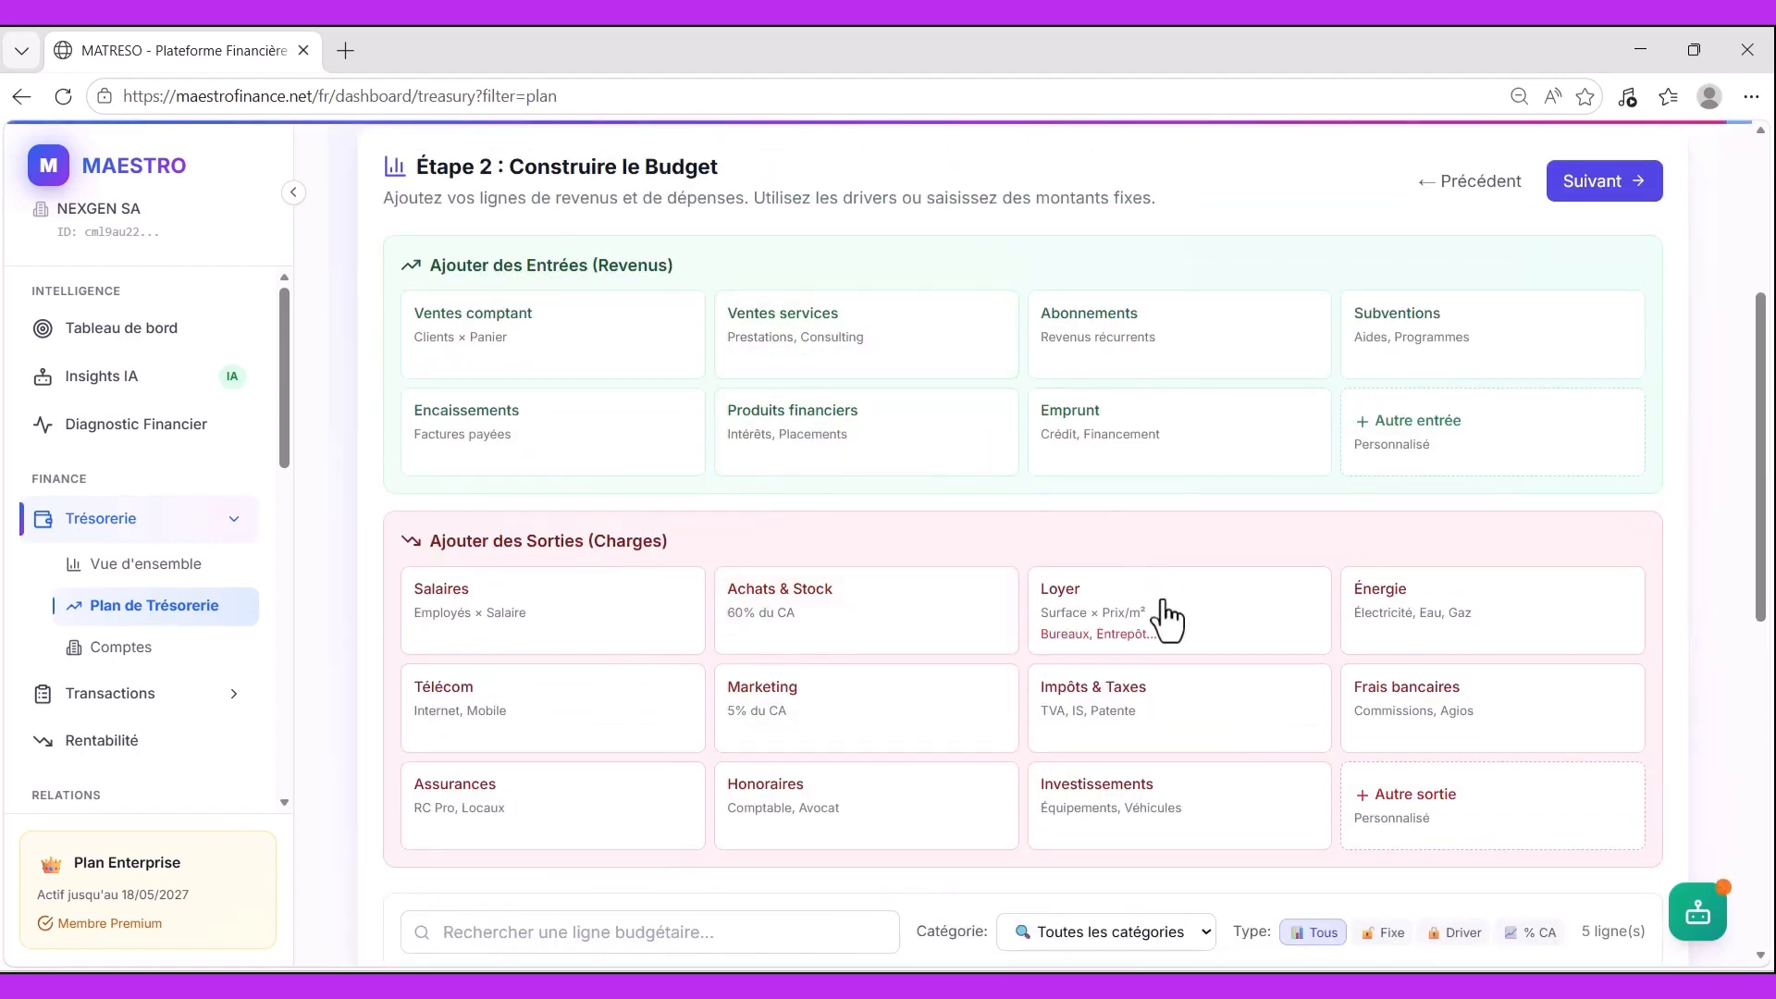
scroll(1156, 648, down, 5)
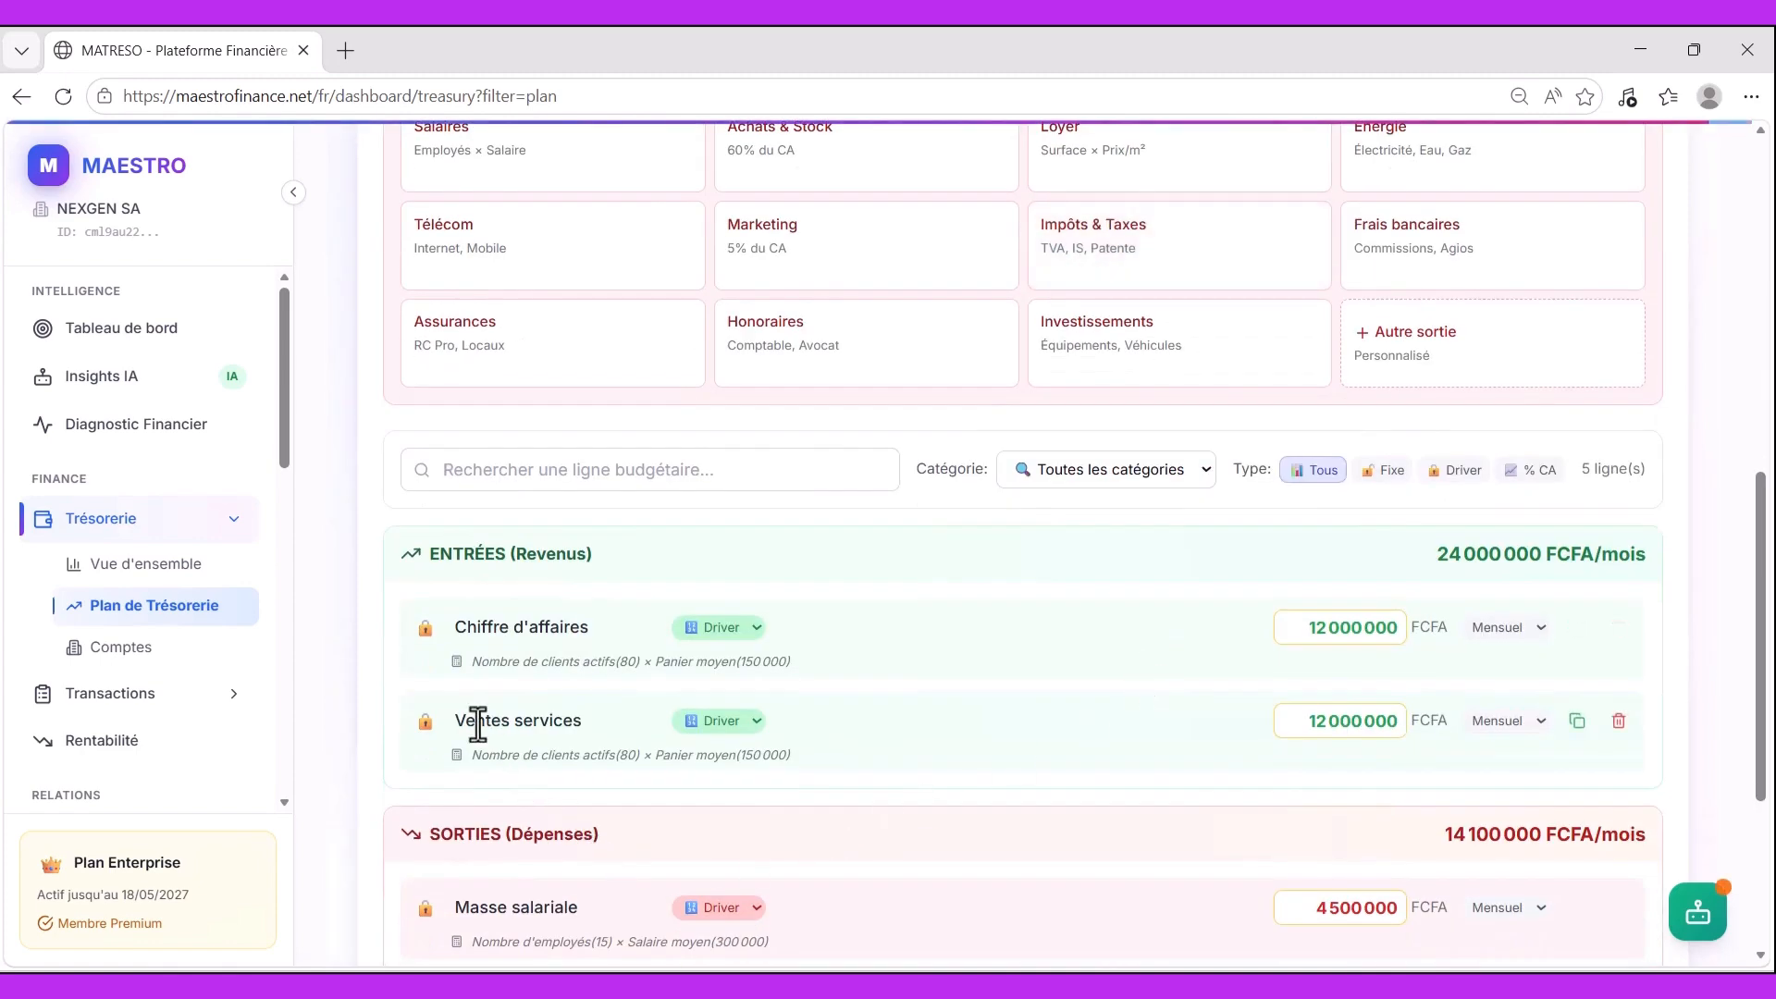
- Try the % CA calculation type on the Ventes services line, and switch the line to Fixe
click(755, 722)
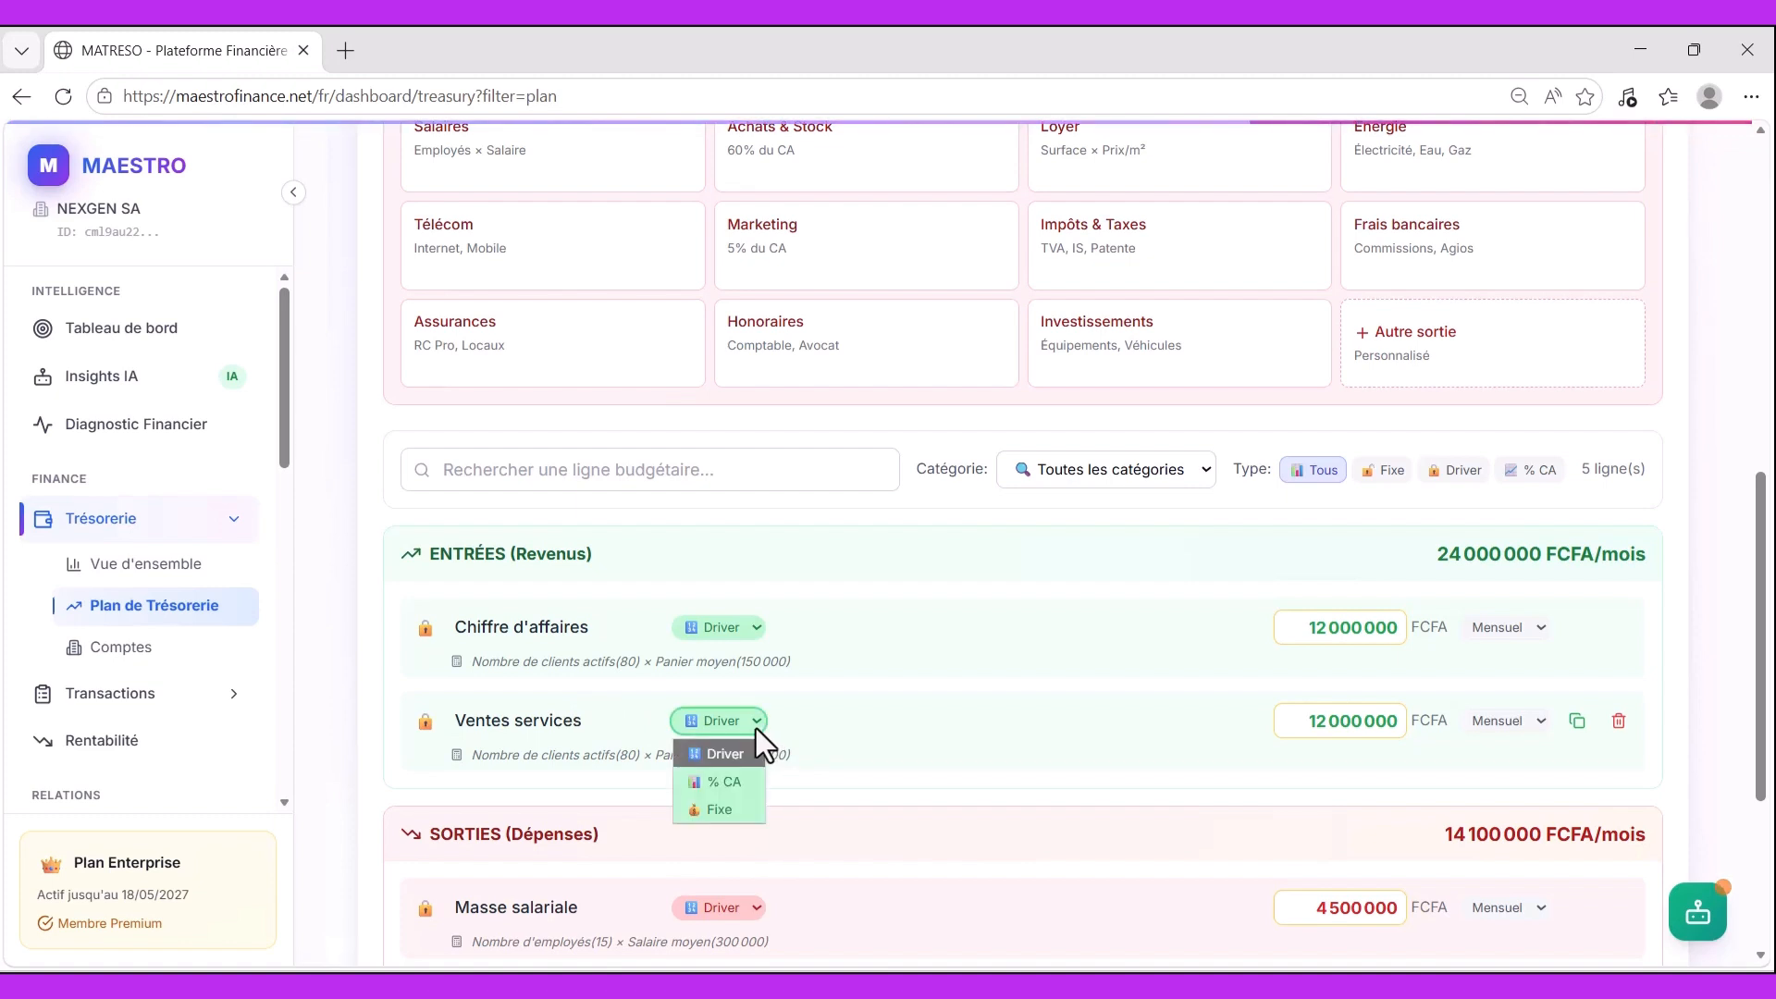
click(717, 786)
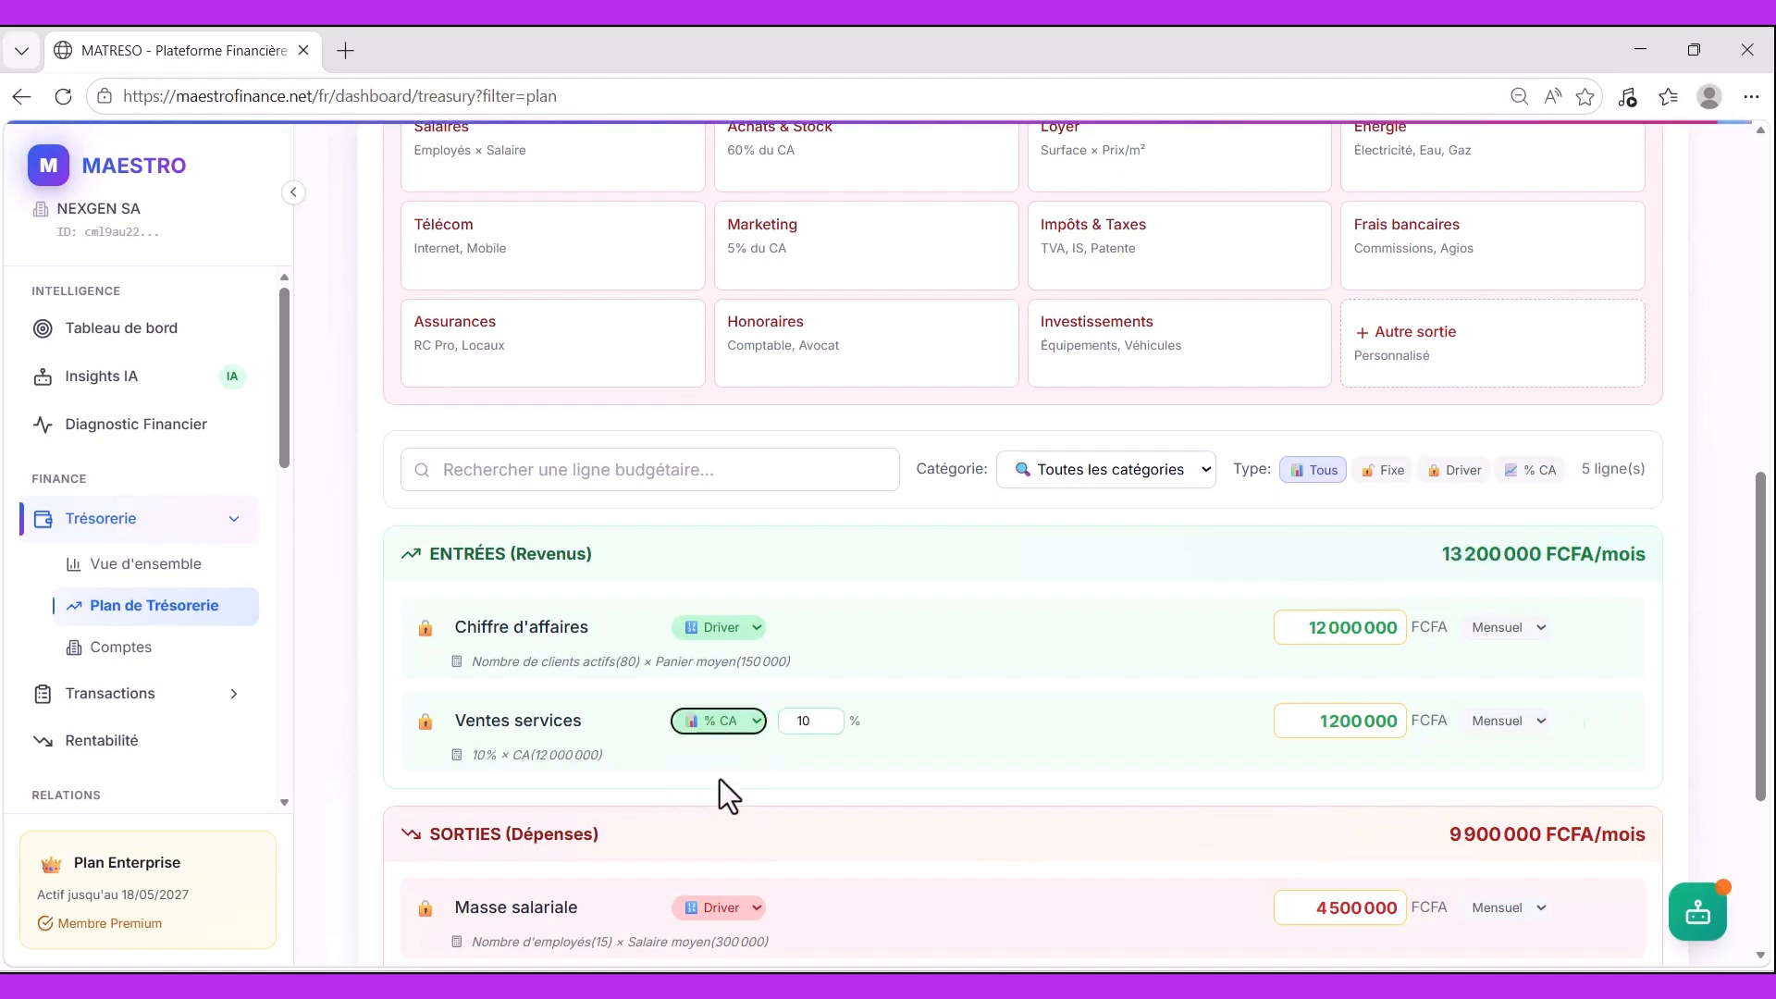
click(828, 727)
click(830, 719)
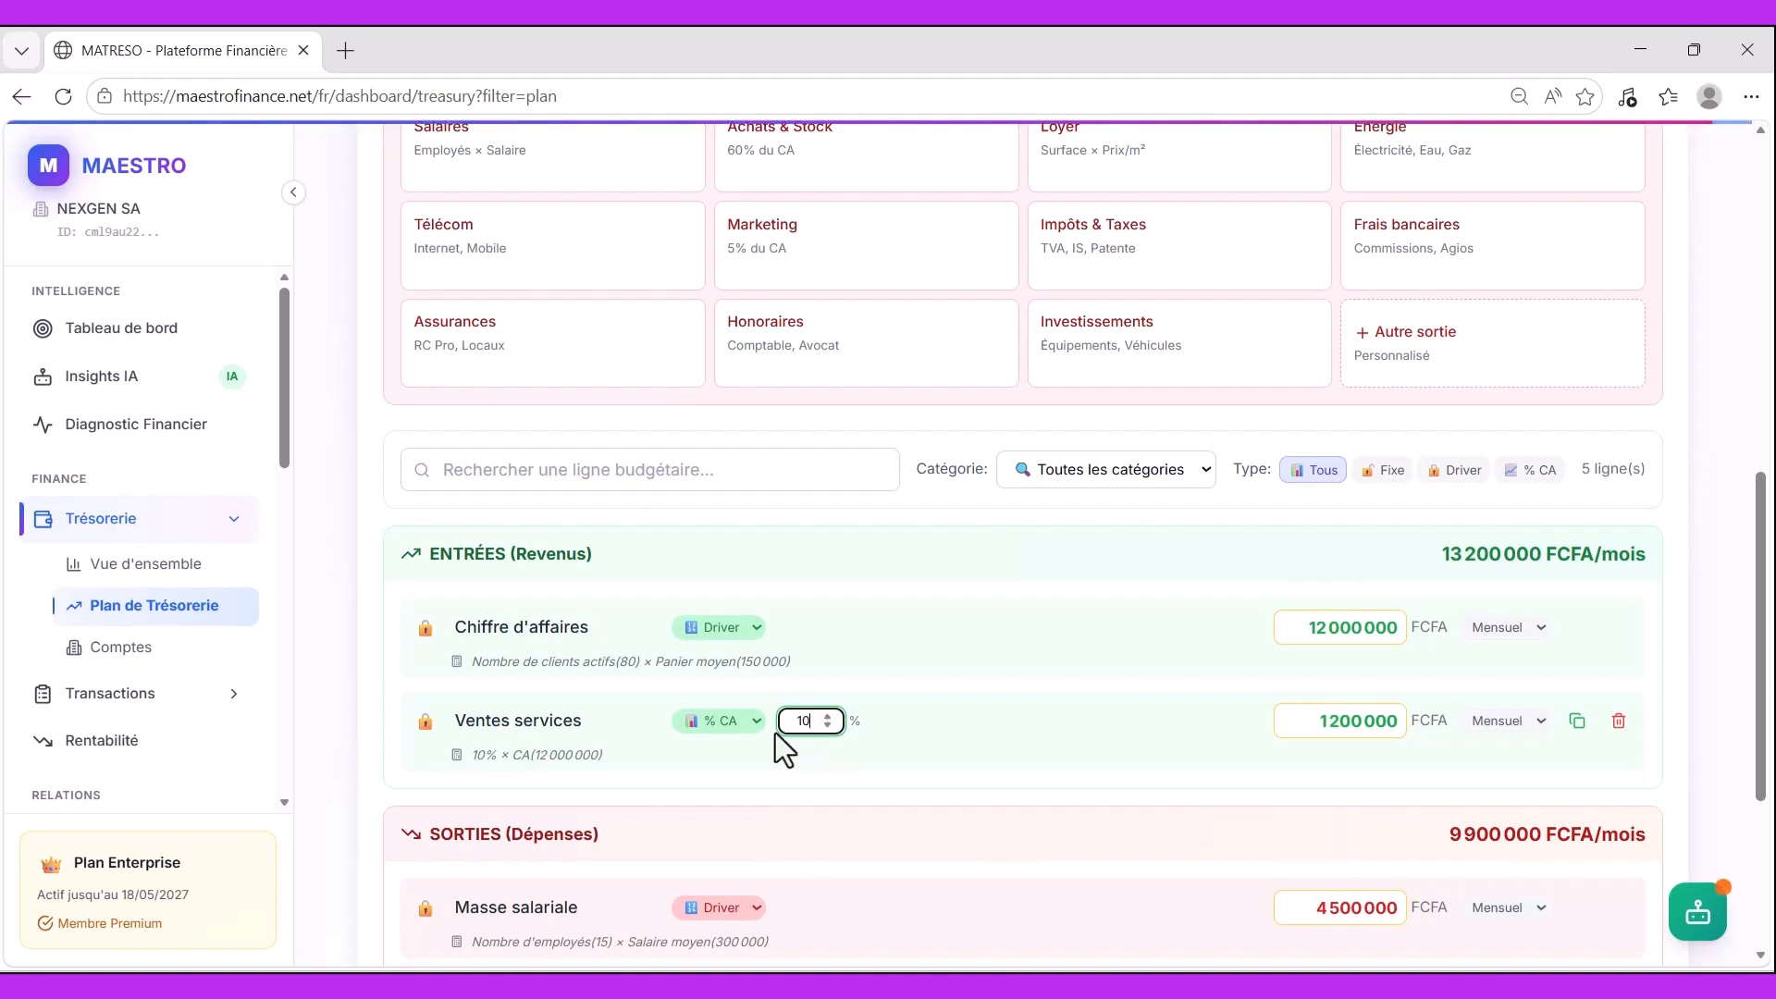
click(752, 725)
click(694, 811)
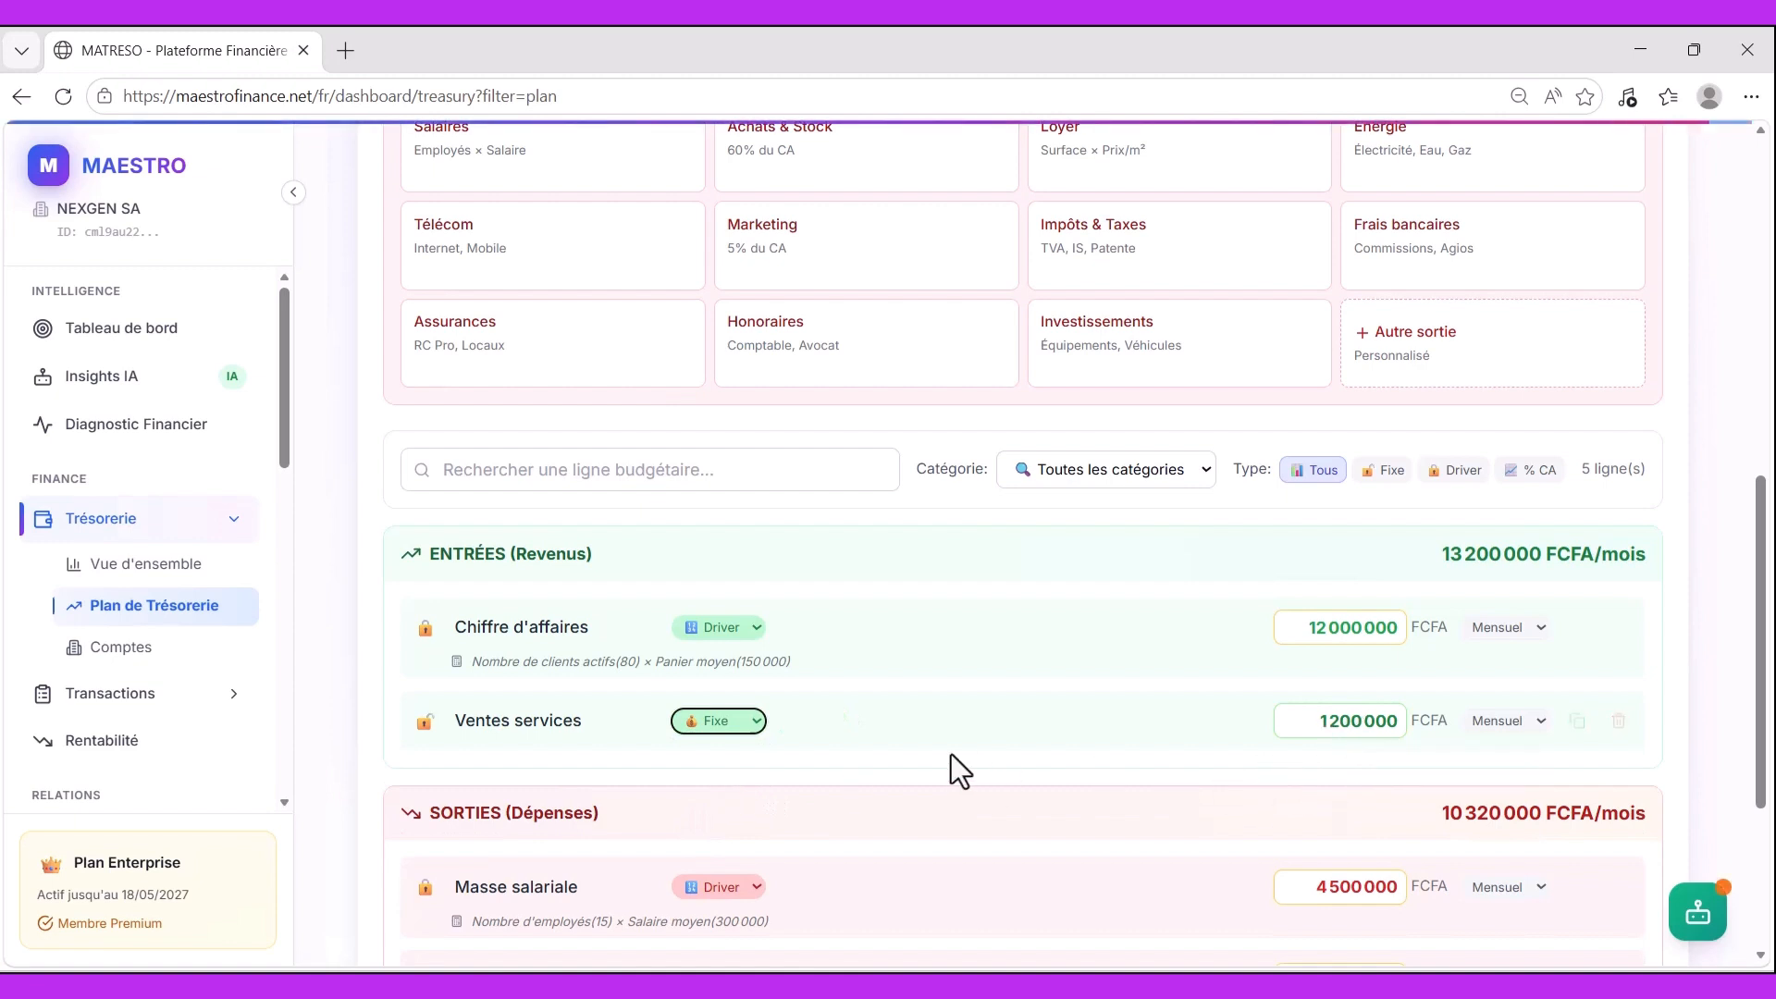
- Enter a trial fixed amount for the Ventes services line, clear it to 0 and delete the line
click(1320, 730)
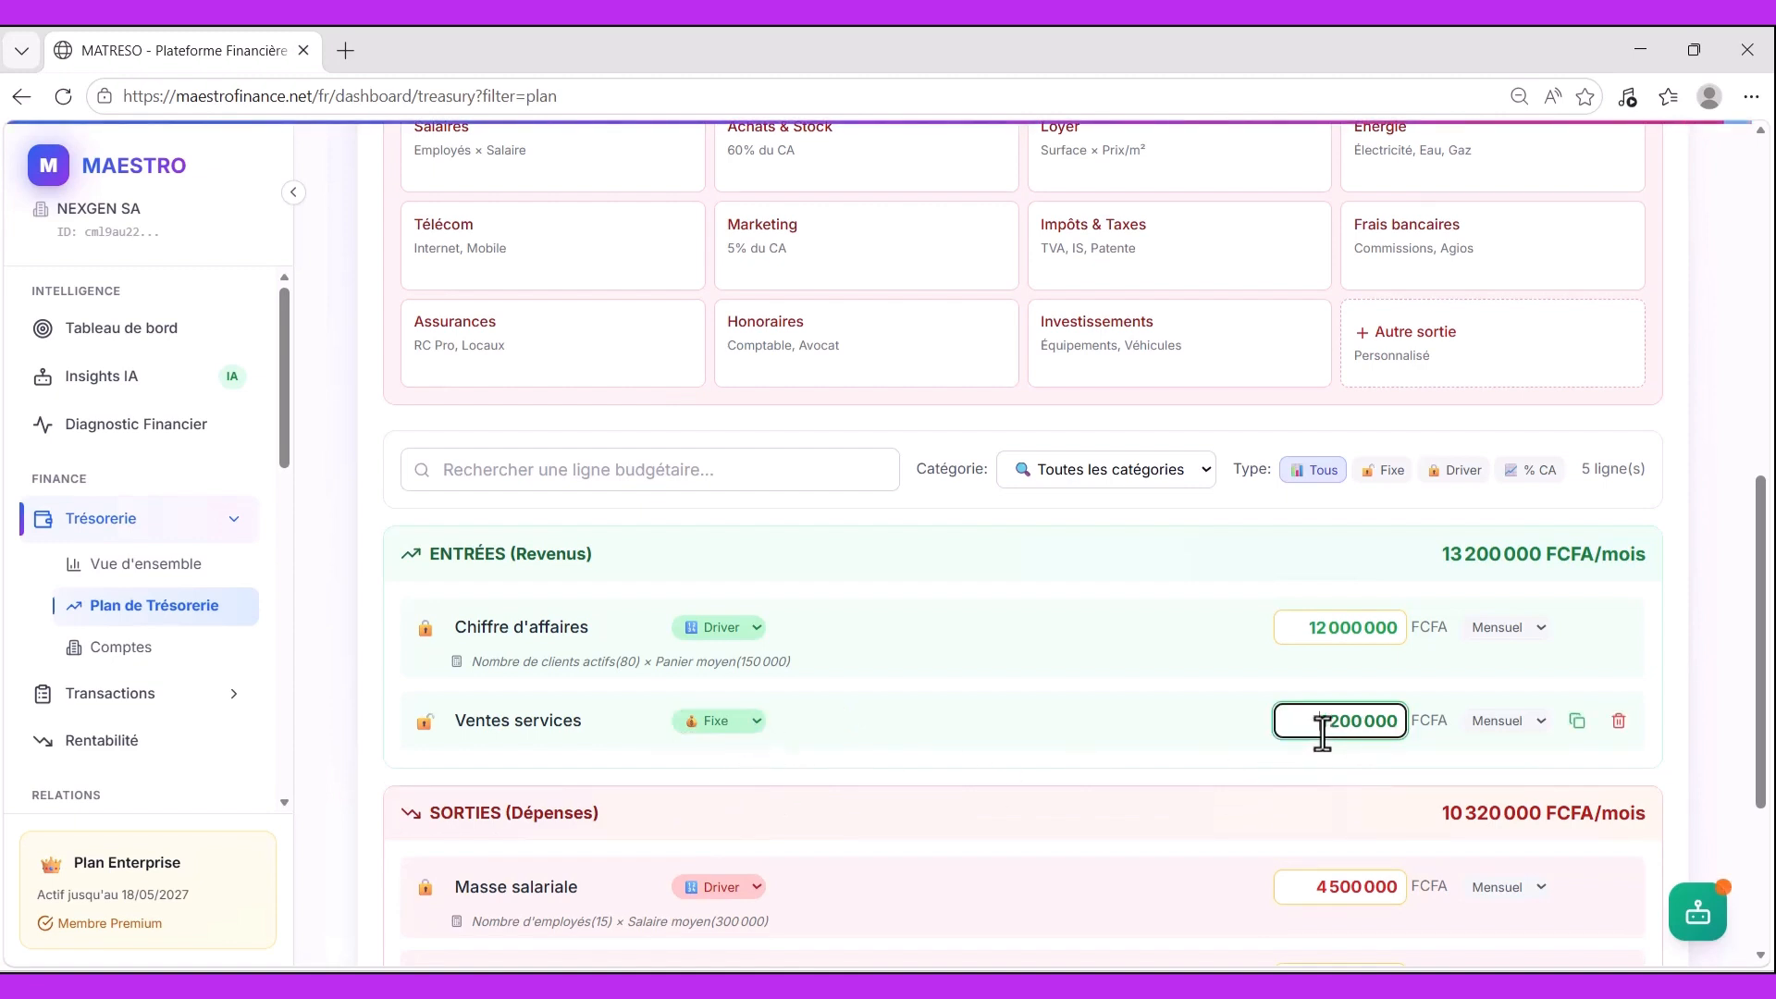
text(11212)
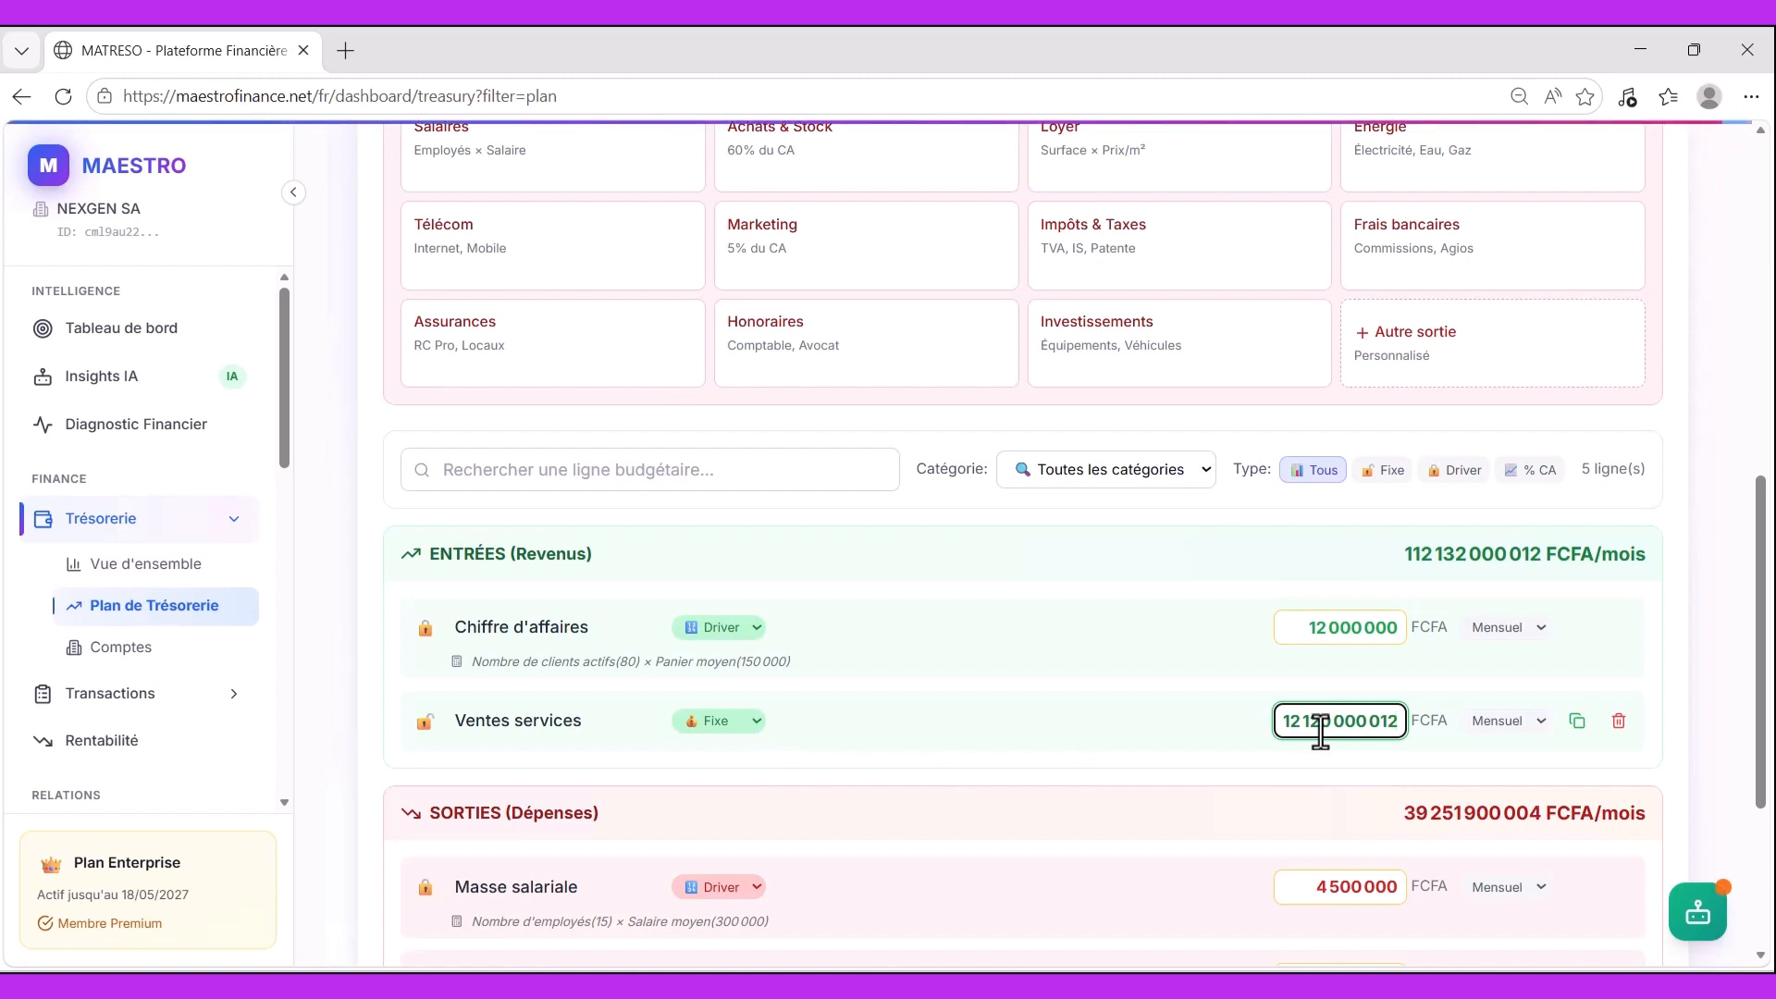
key(BackSpace)
key(BackSpace)
key(BackSpace)
key(BackSpace)
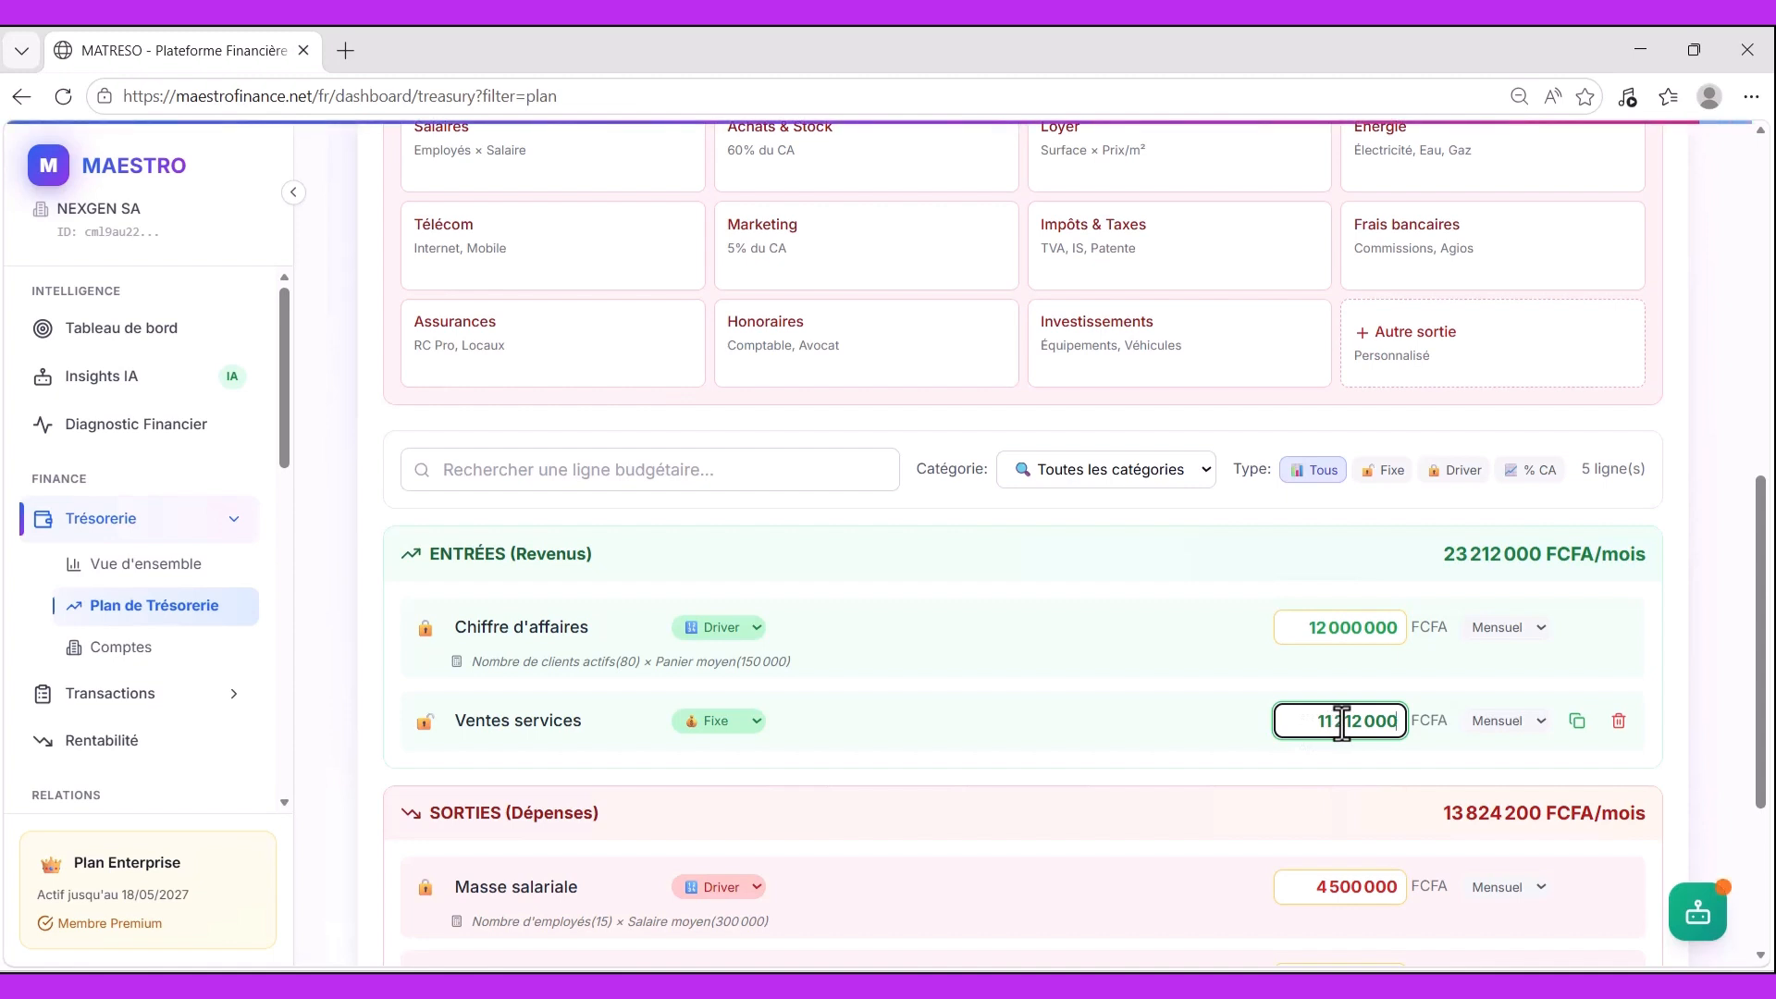
key(BackSpace)
key(BackSpace)
key(BackSpace)
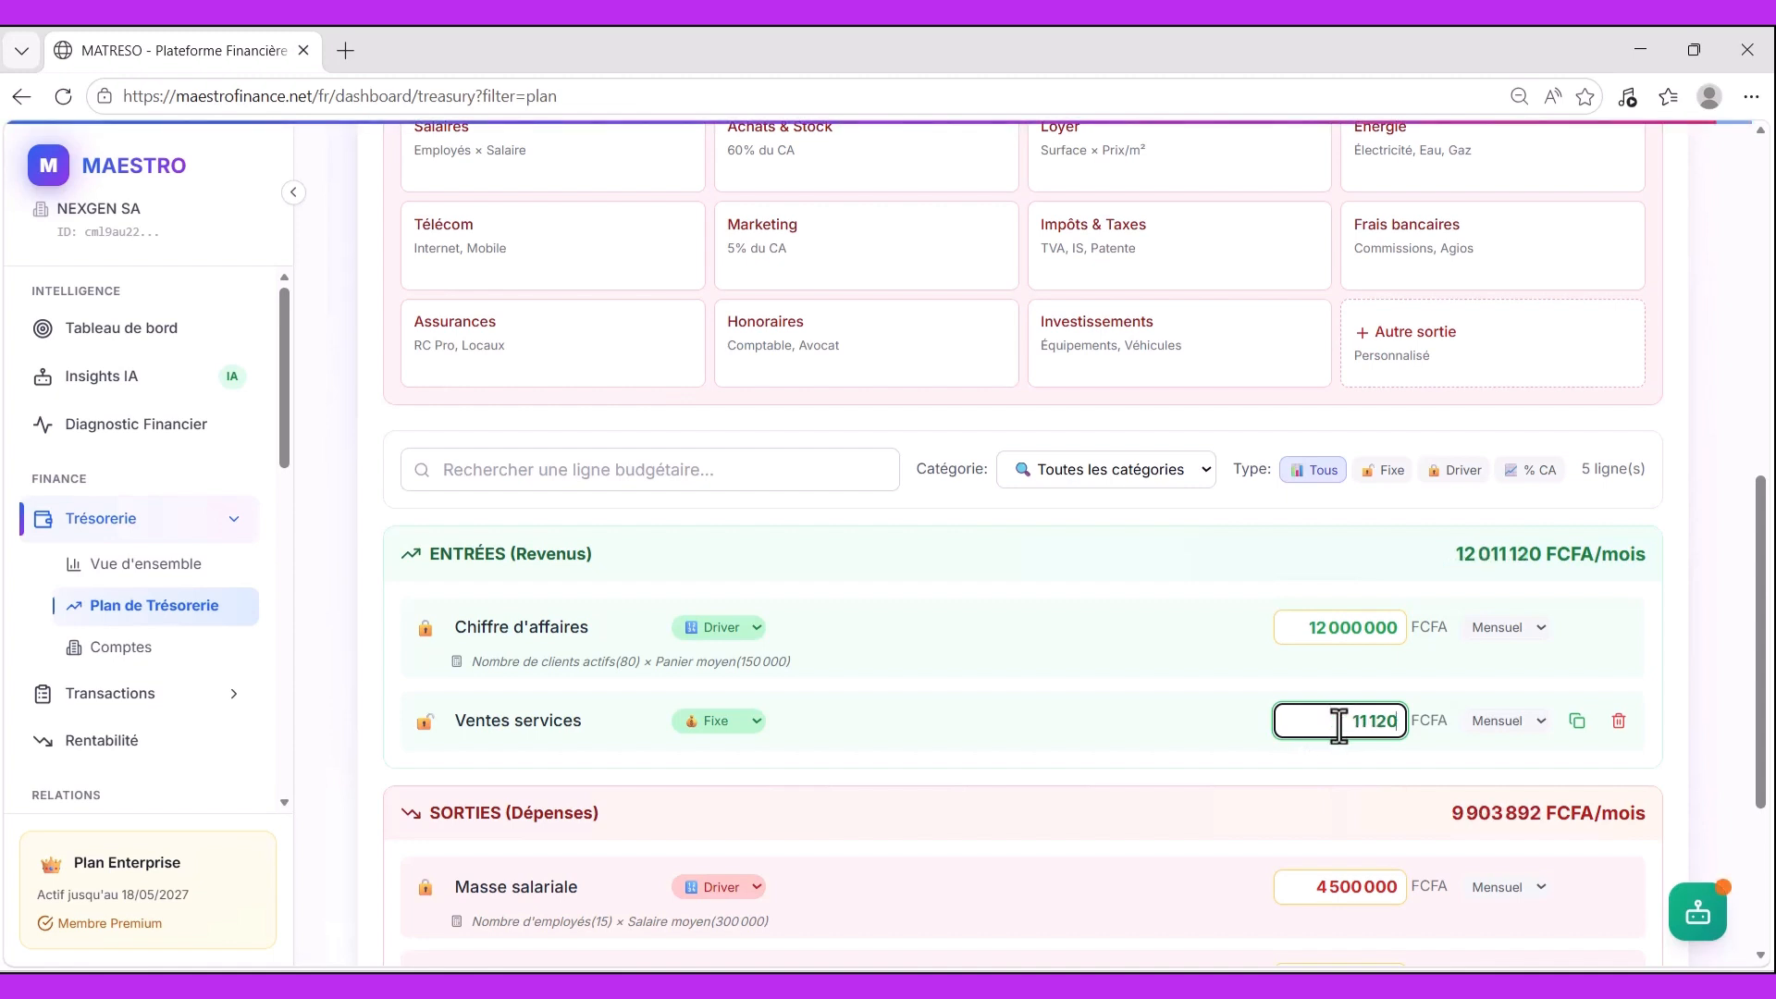
key(BackSpace)
key(BackSpace)
key(BackSpace)
key(BackSpace)
key(BackSpace)
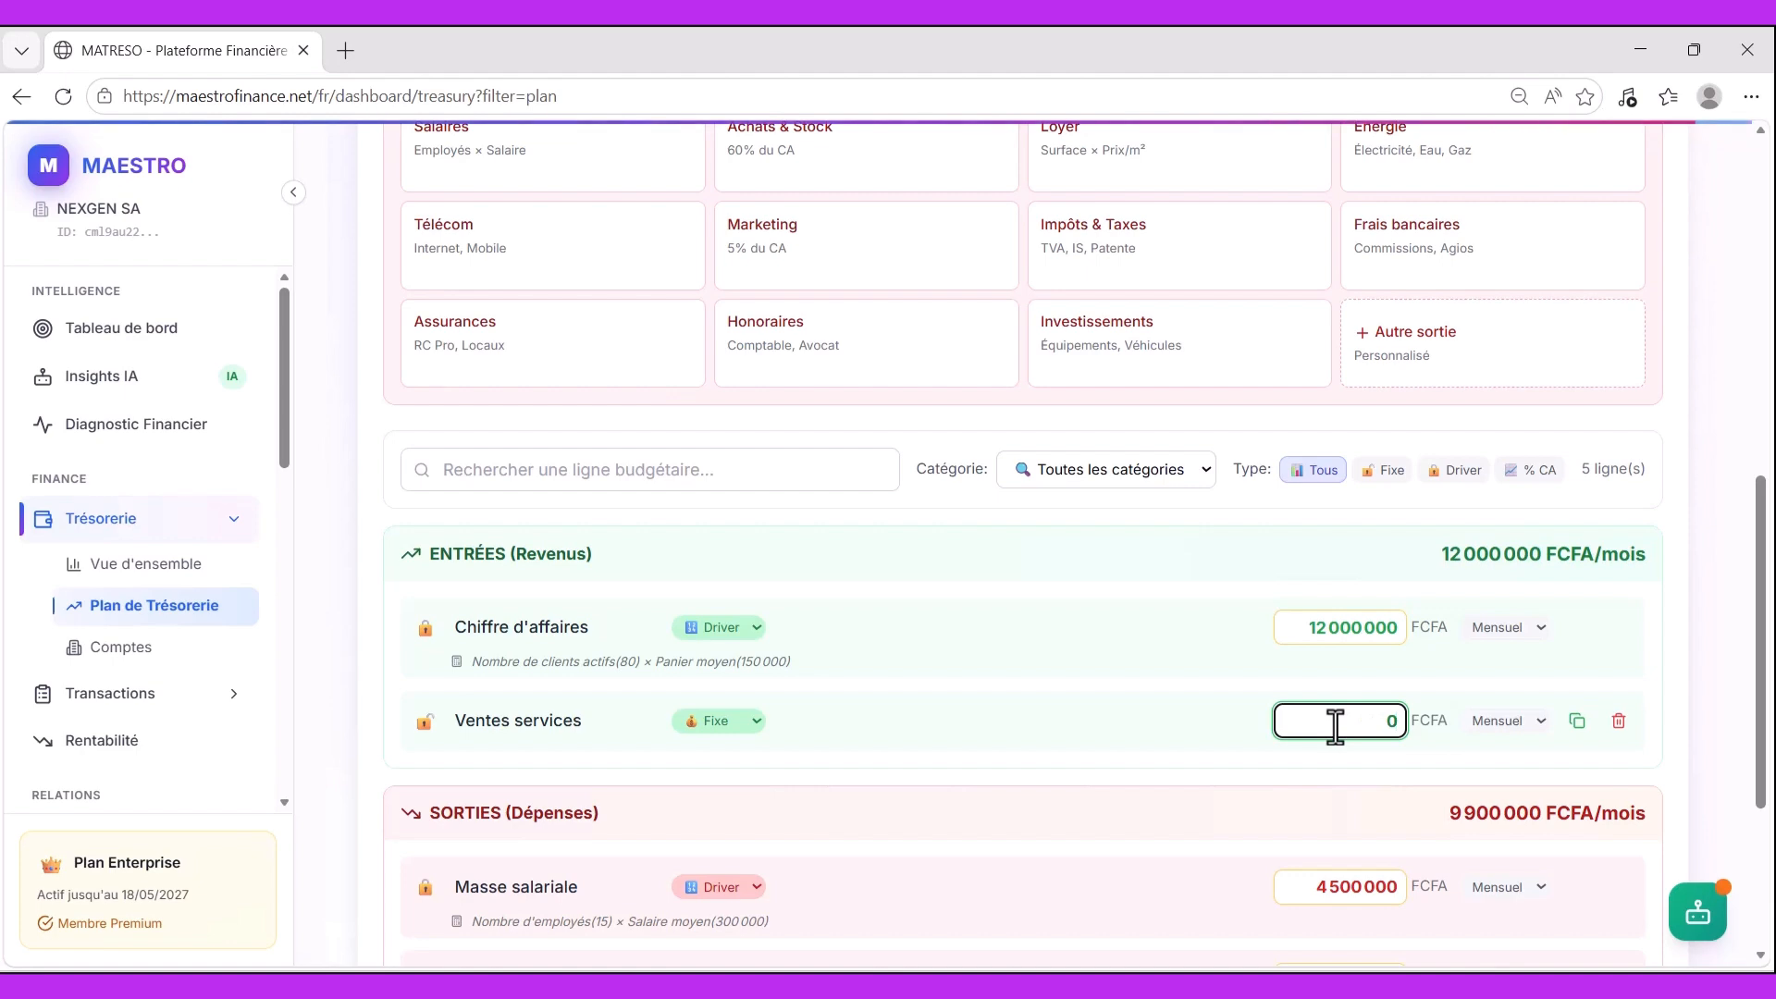
click(1619, 720)
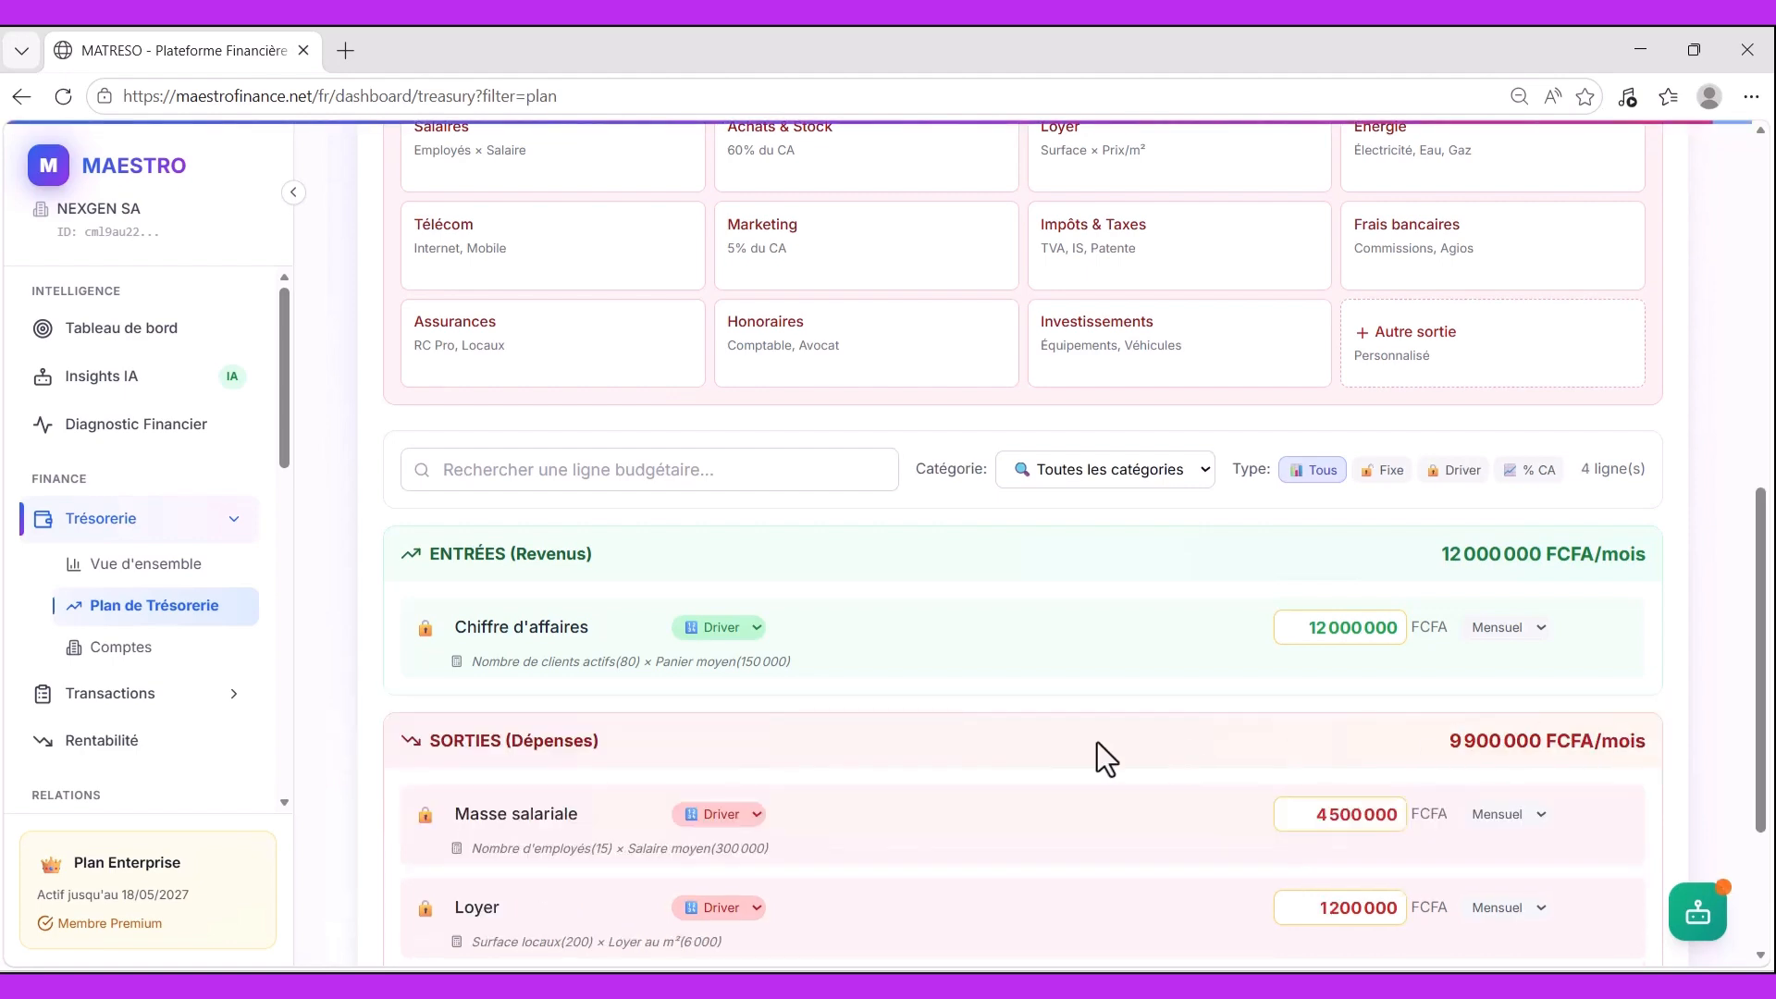
- Review the expense categories and budget lines, checking the calculation types offered for Masse salariale and Loyer and dismissing the calendar reminder
scroll(735, 710, up, 3)
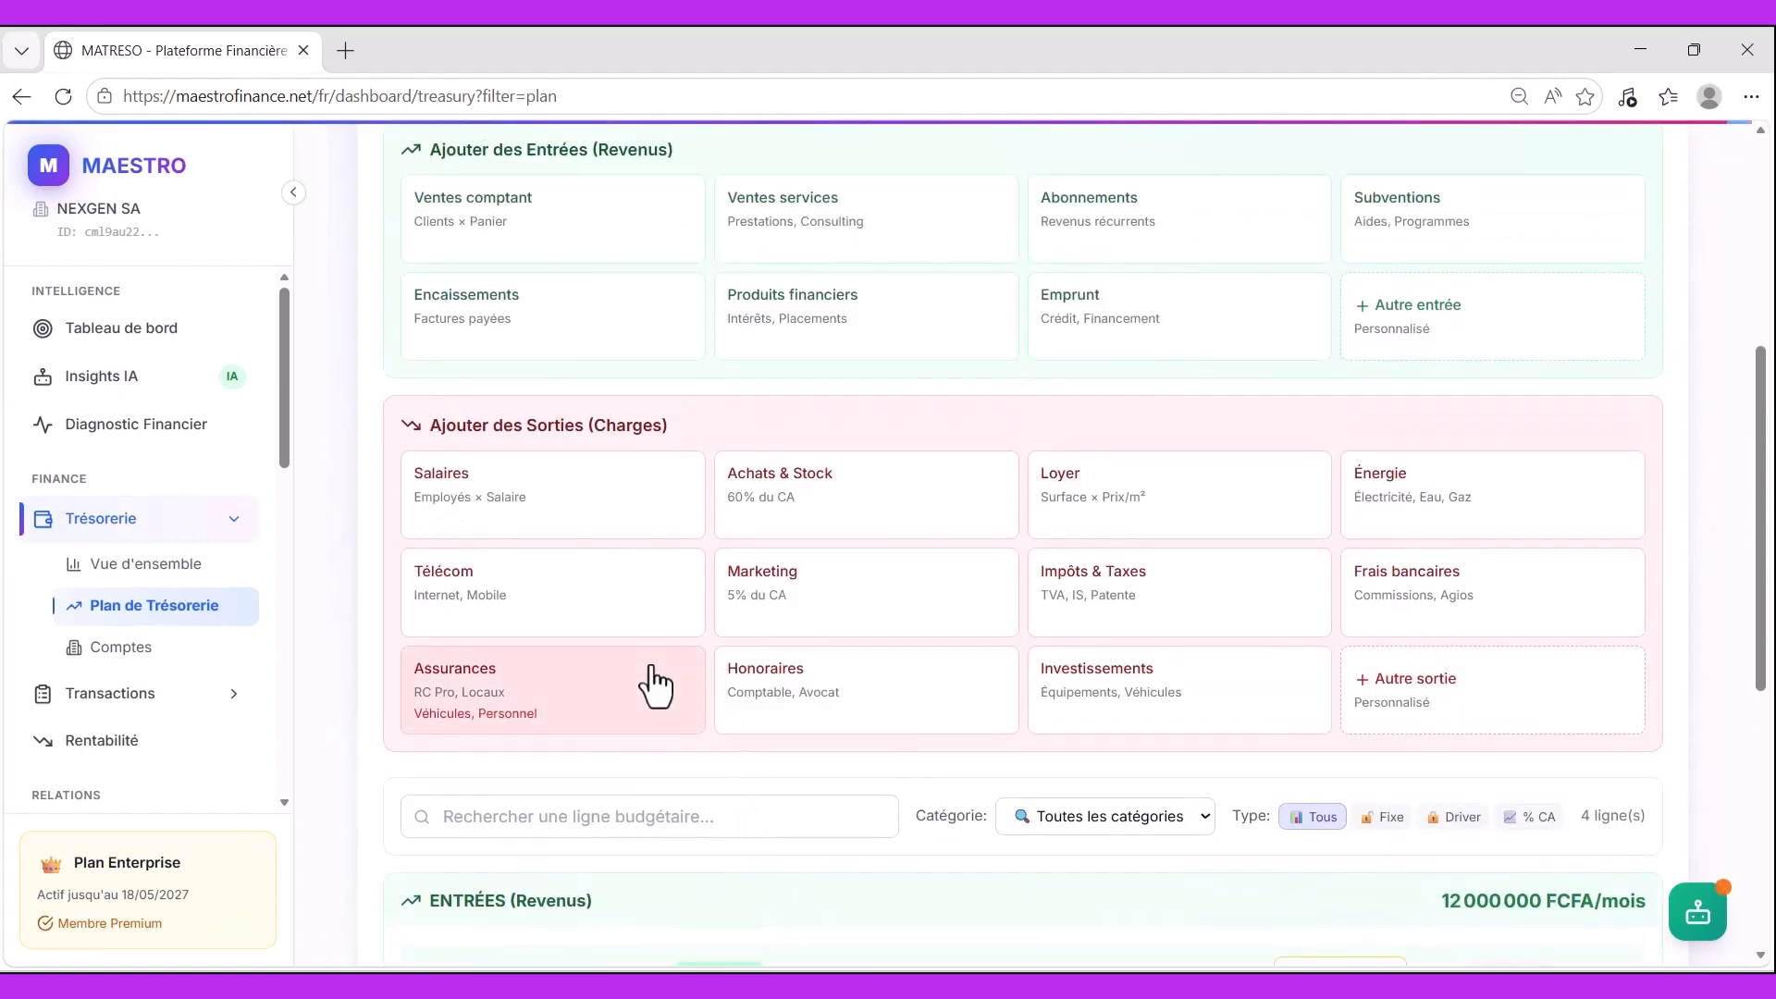
scroll(651, 666, down, 6)
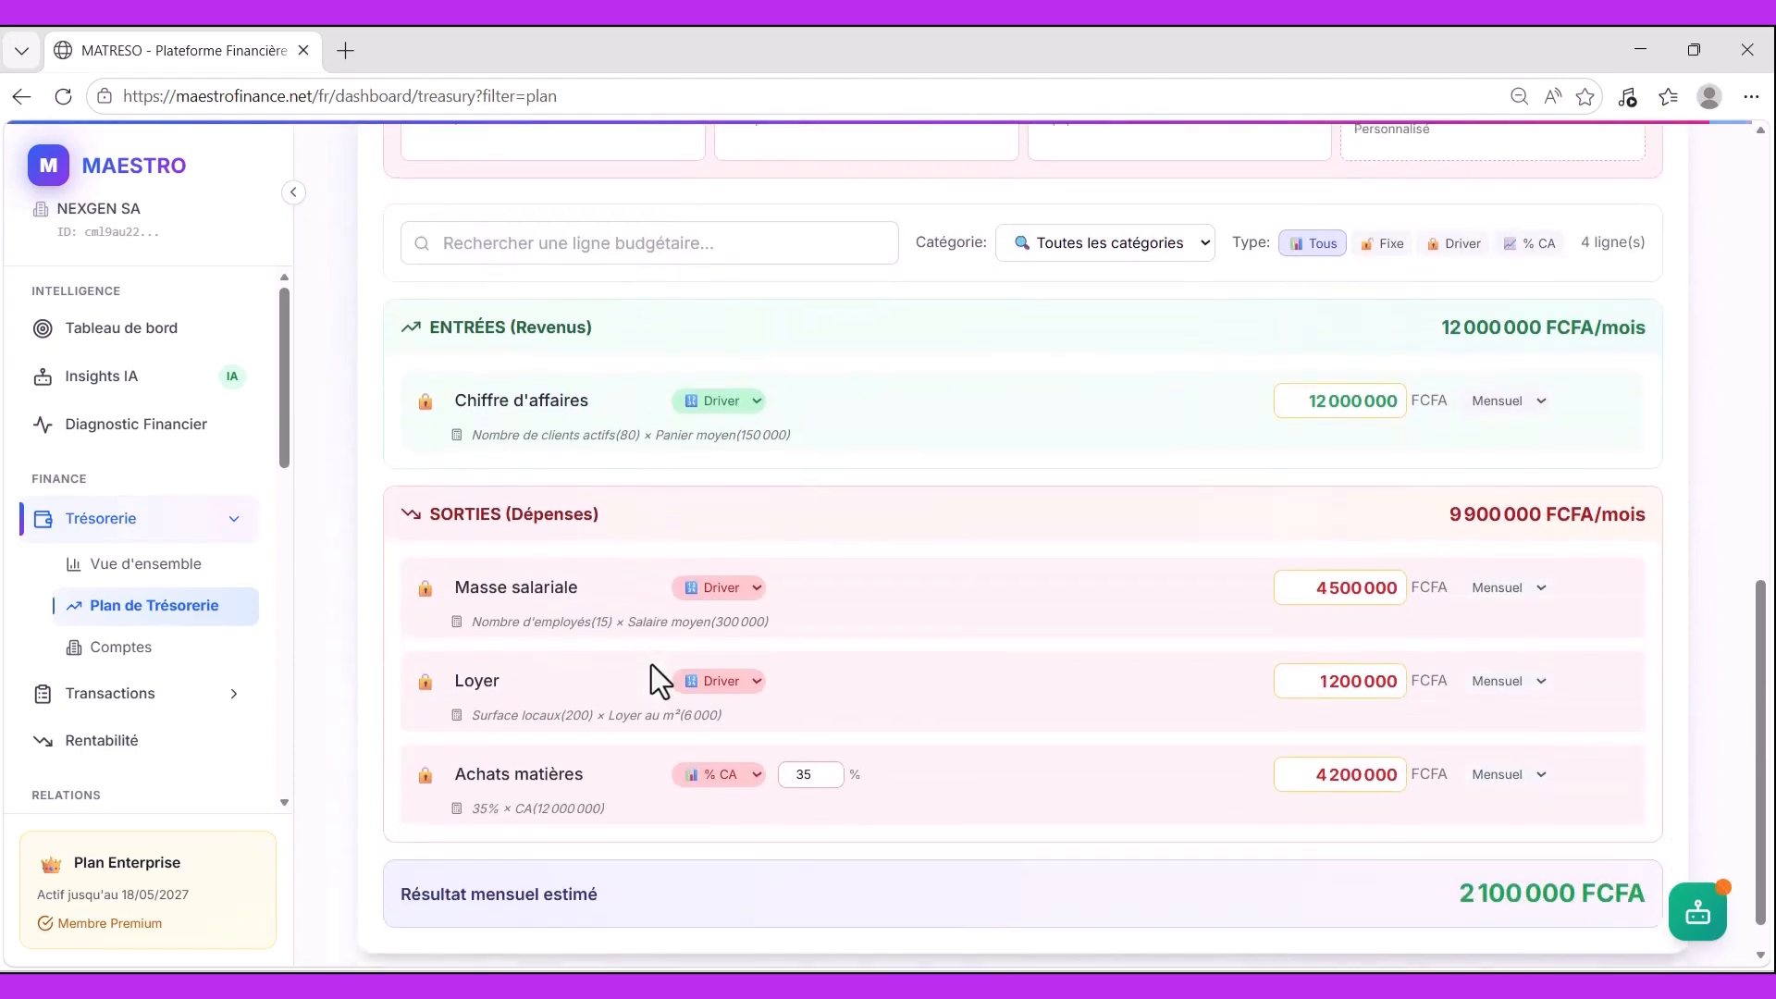
scroll(652, 666, up, 5)
scroll(651, 666, down, 5)
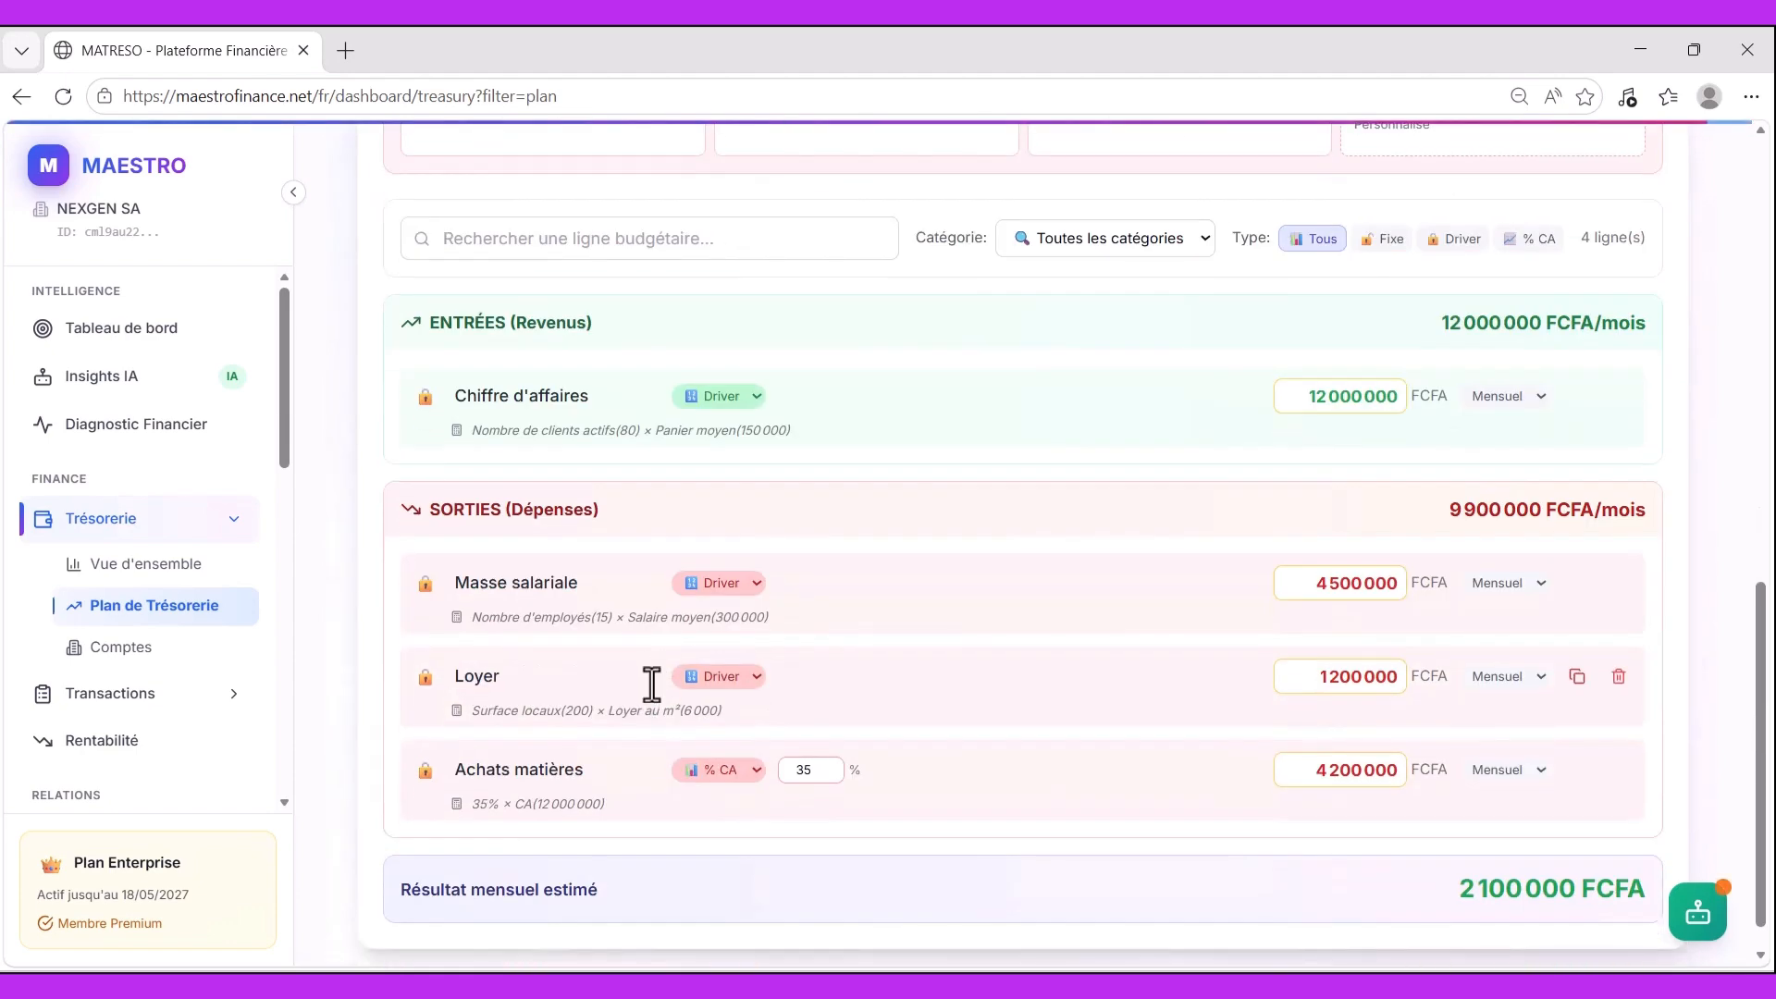
scroll(1375, 514, up, 5)
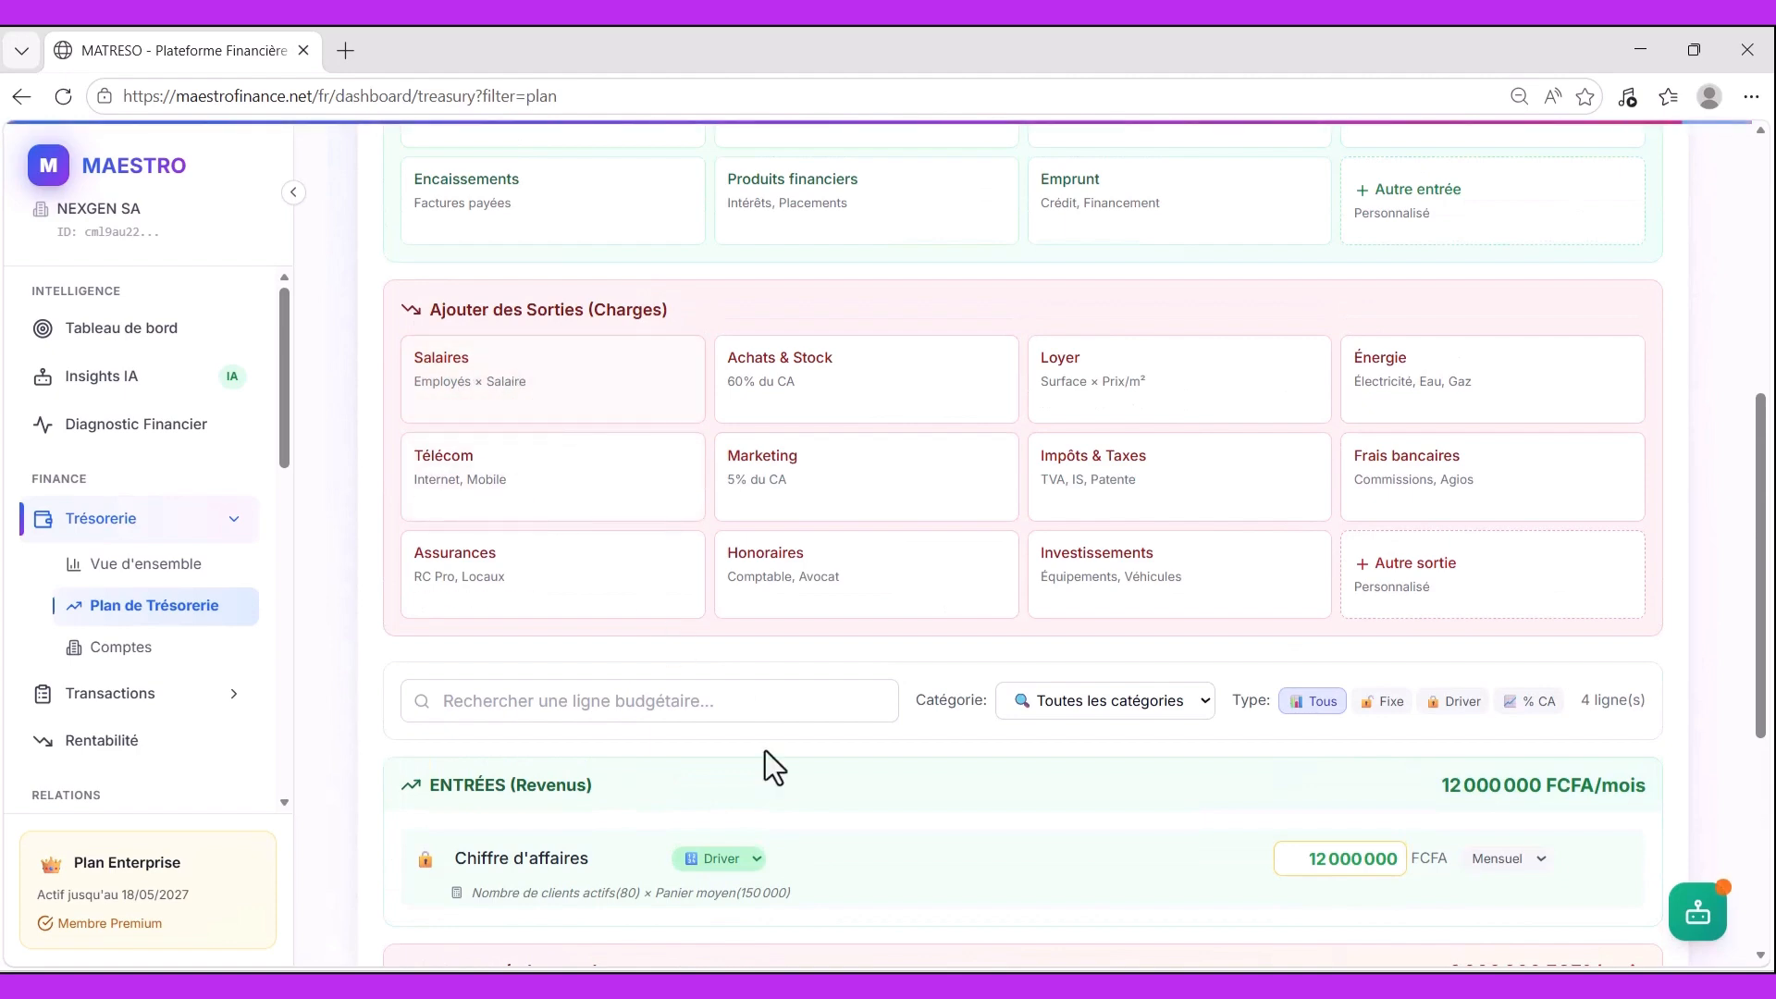
scroll(764, 751, down, 5)
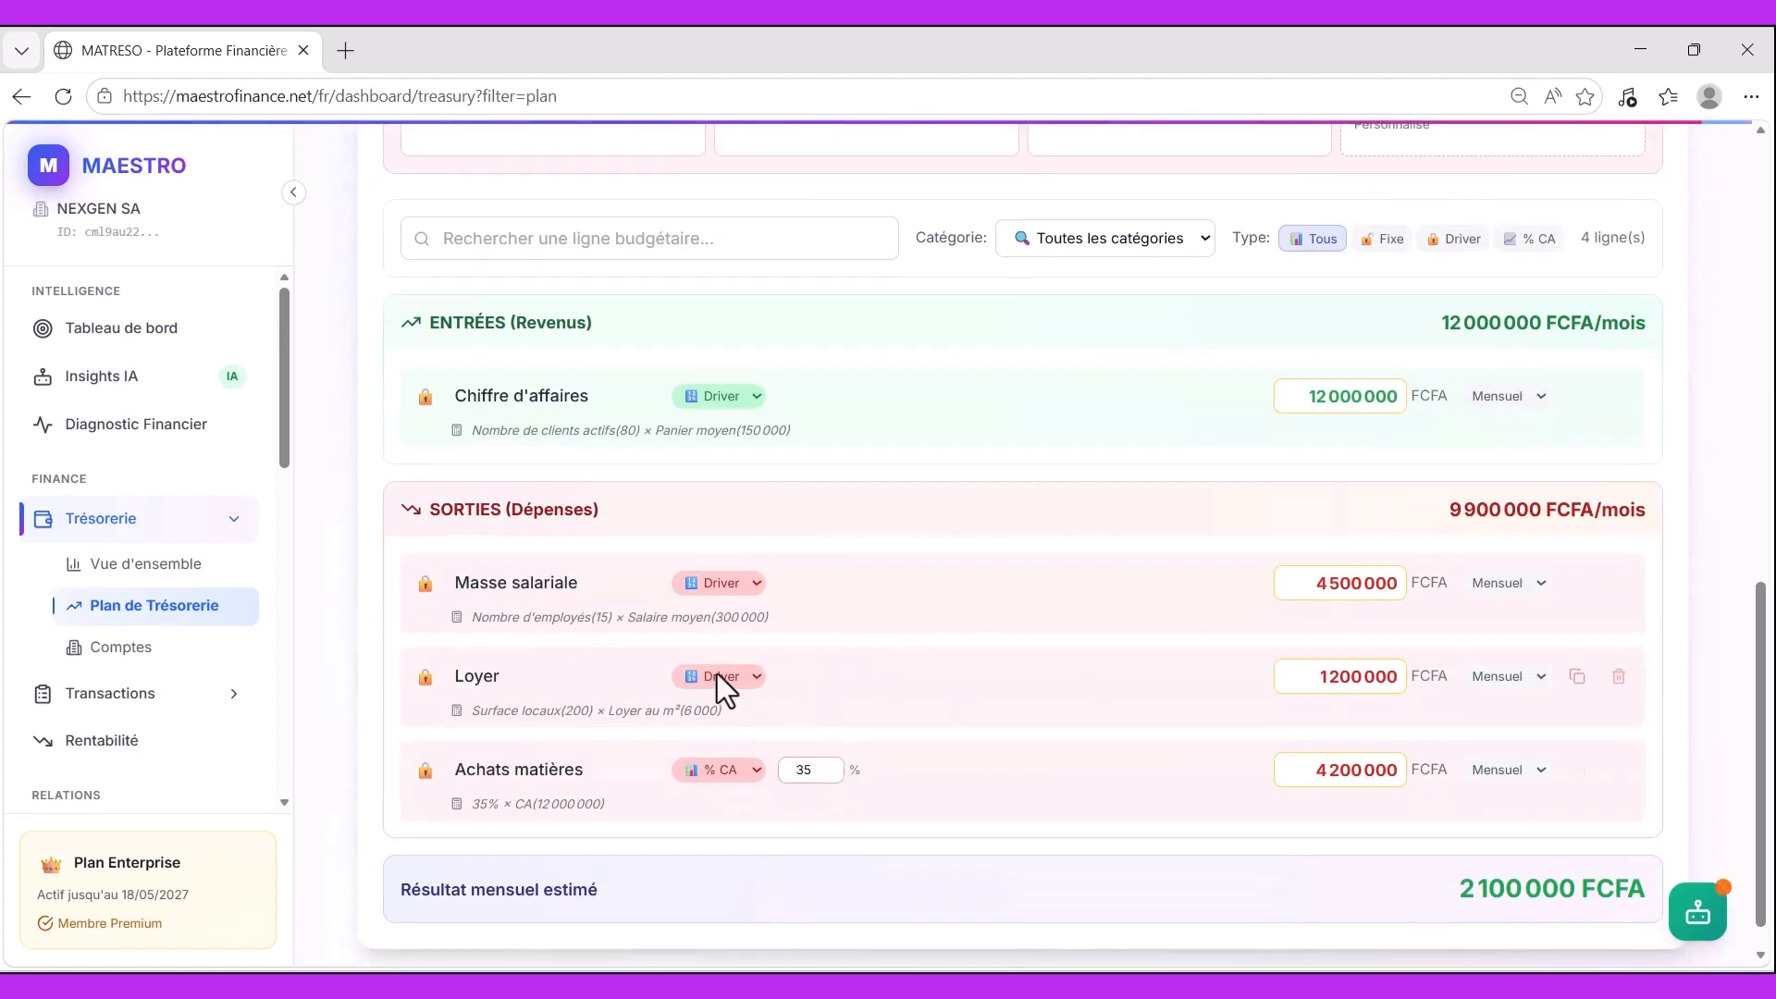
click(757, 586)
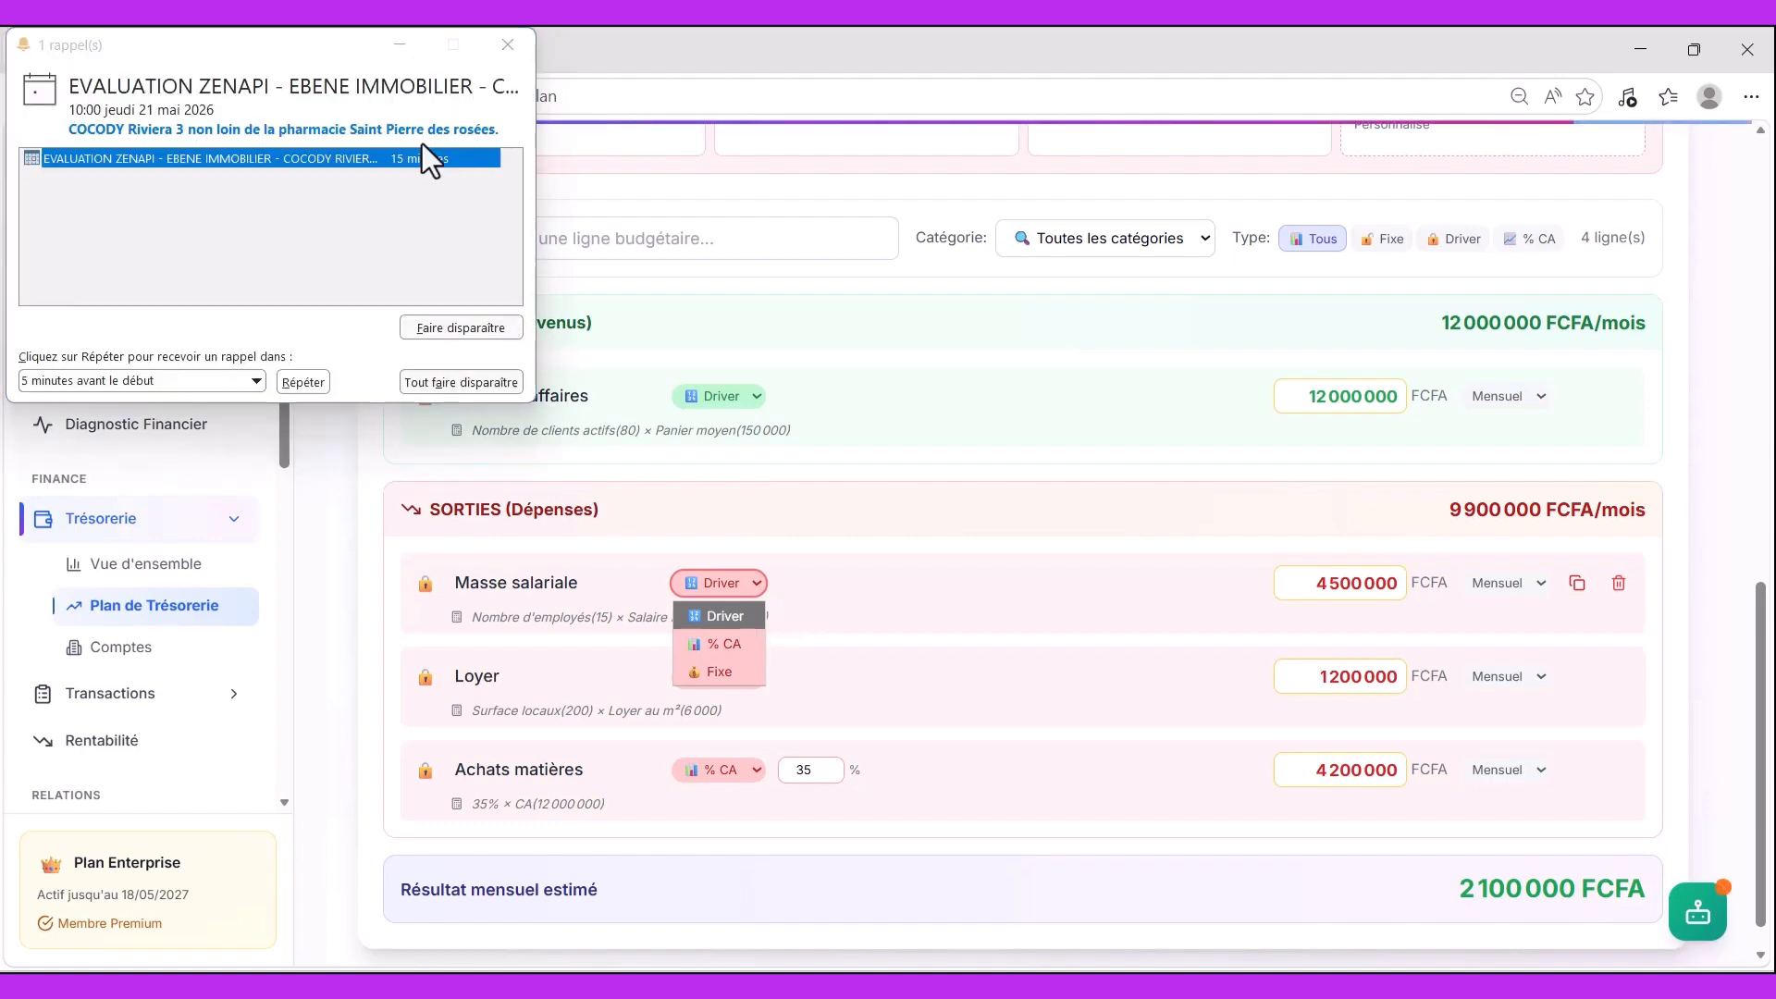
click(449, 329)
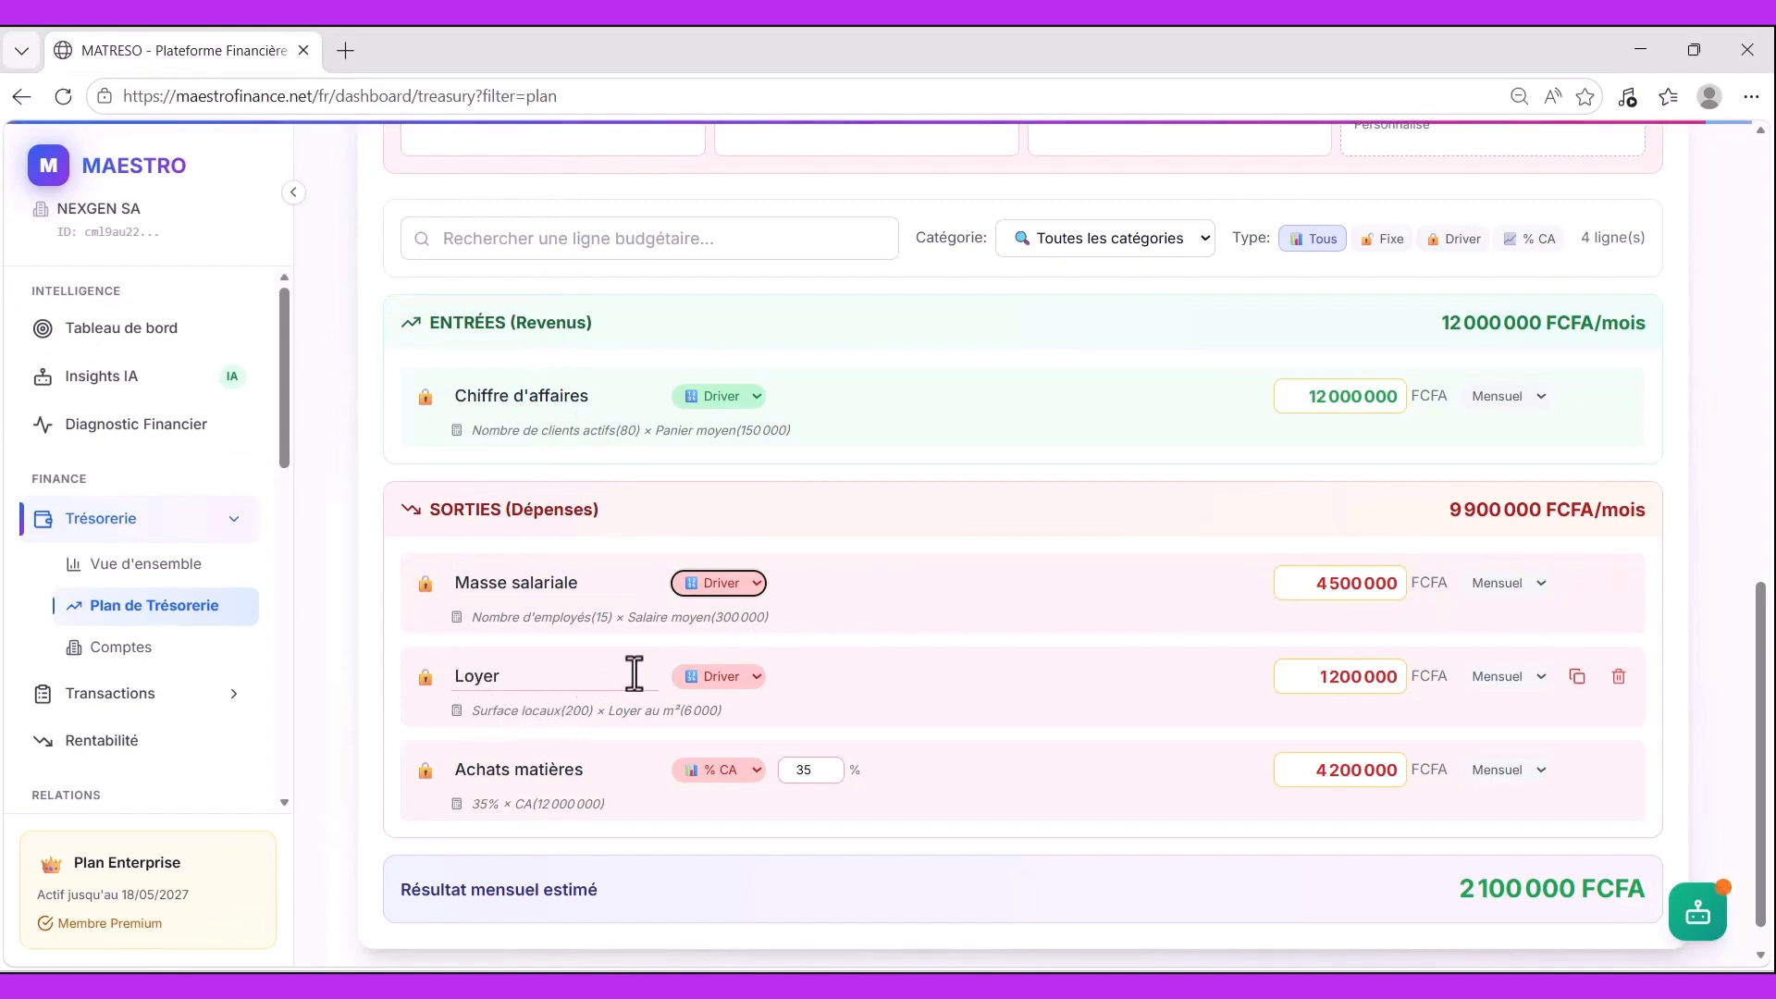
click(764, 685)
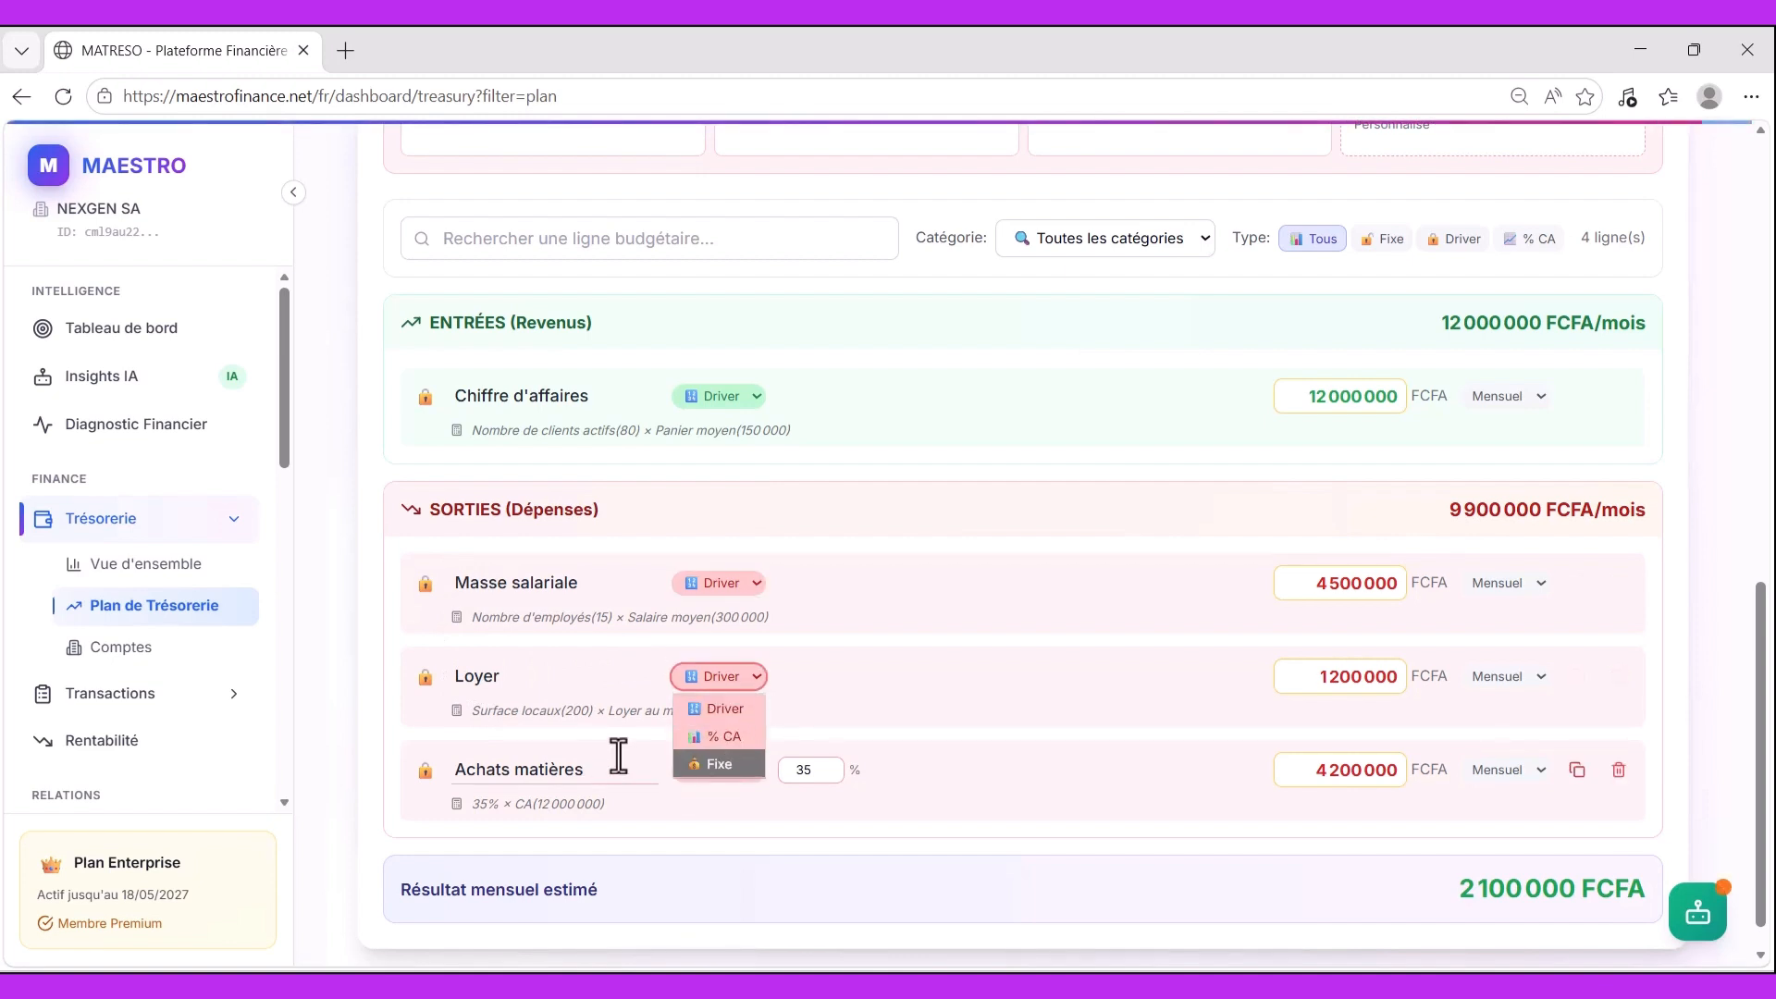
click(949, 671)
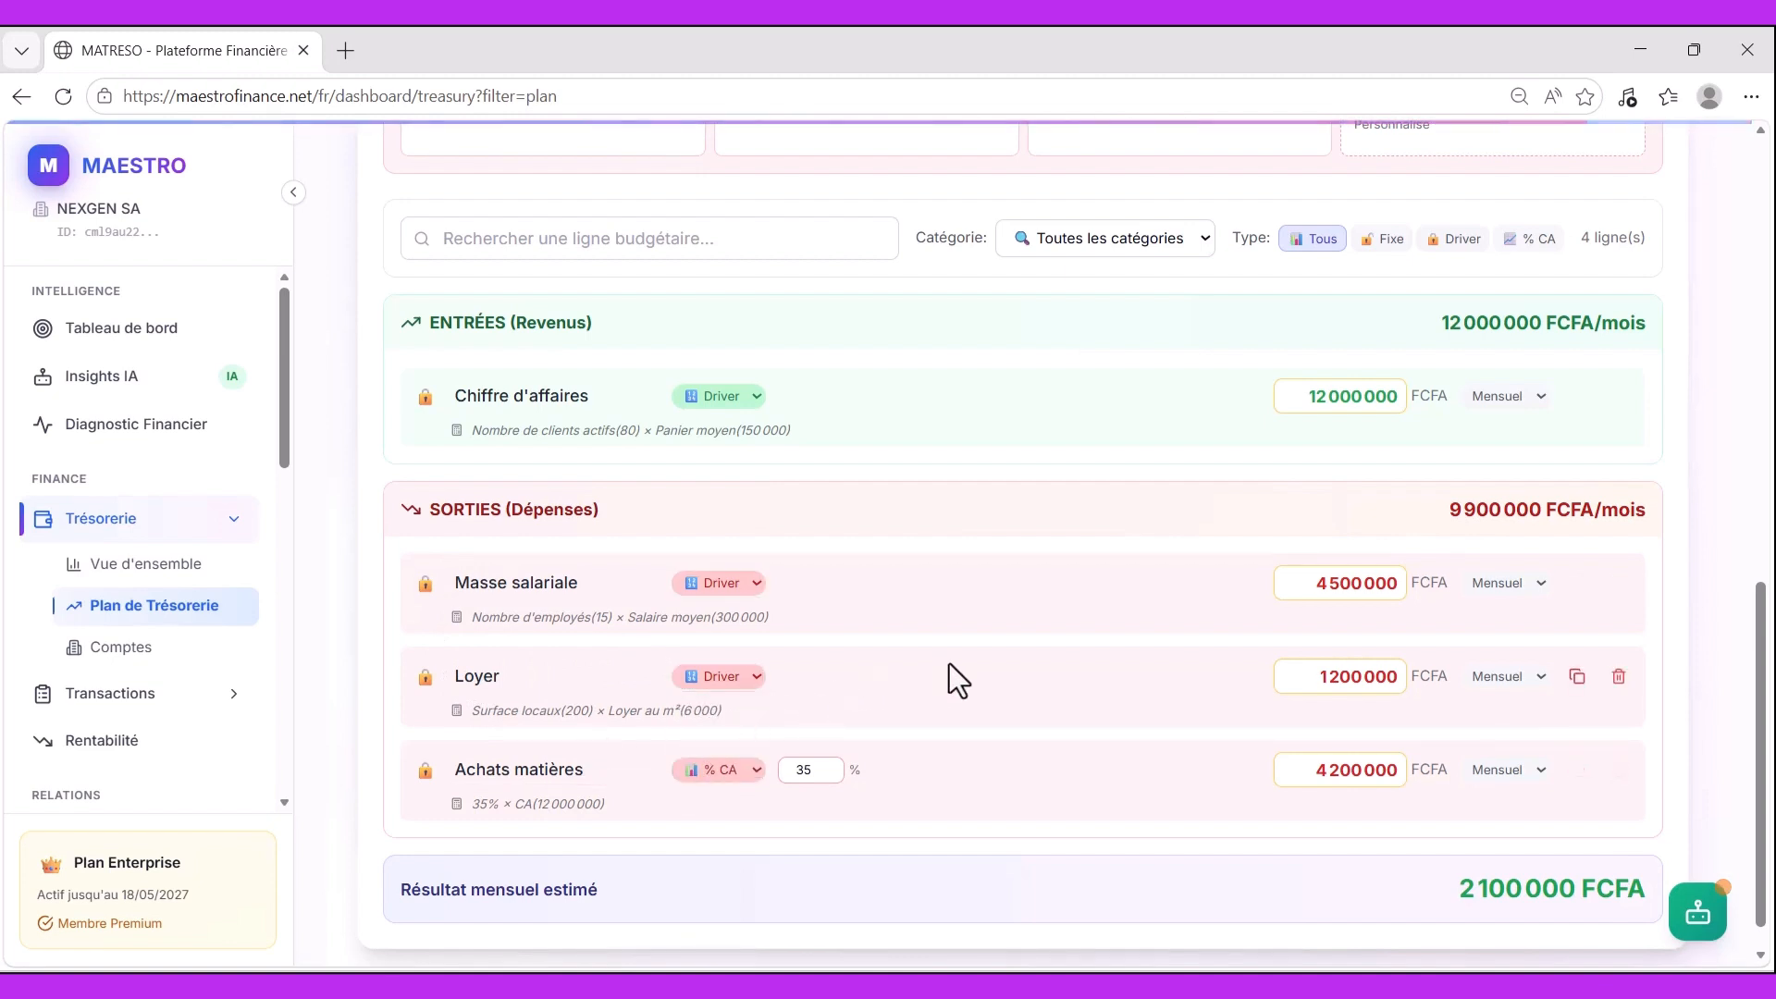
- Switch the Achats matières expense line to the Driver calculation type and delete the line
click(752, 775)
click(723, 802)
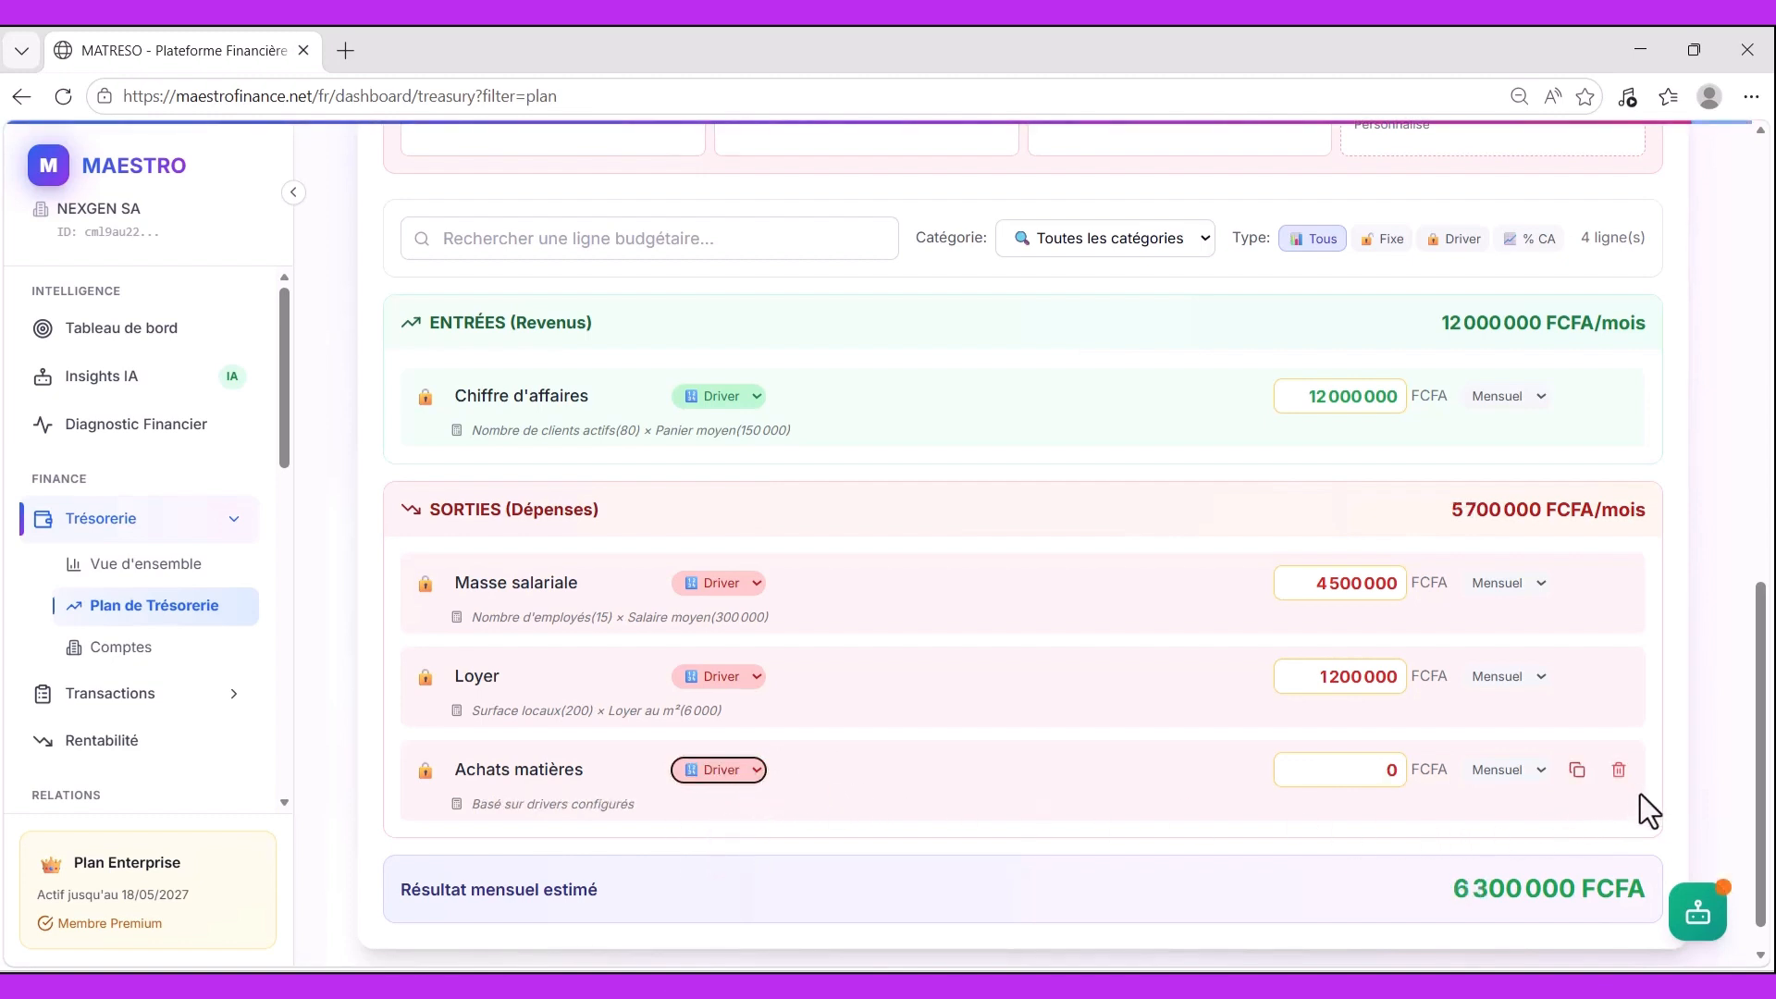
click(1619, 770)
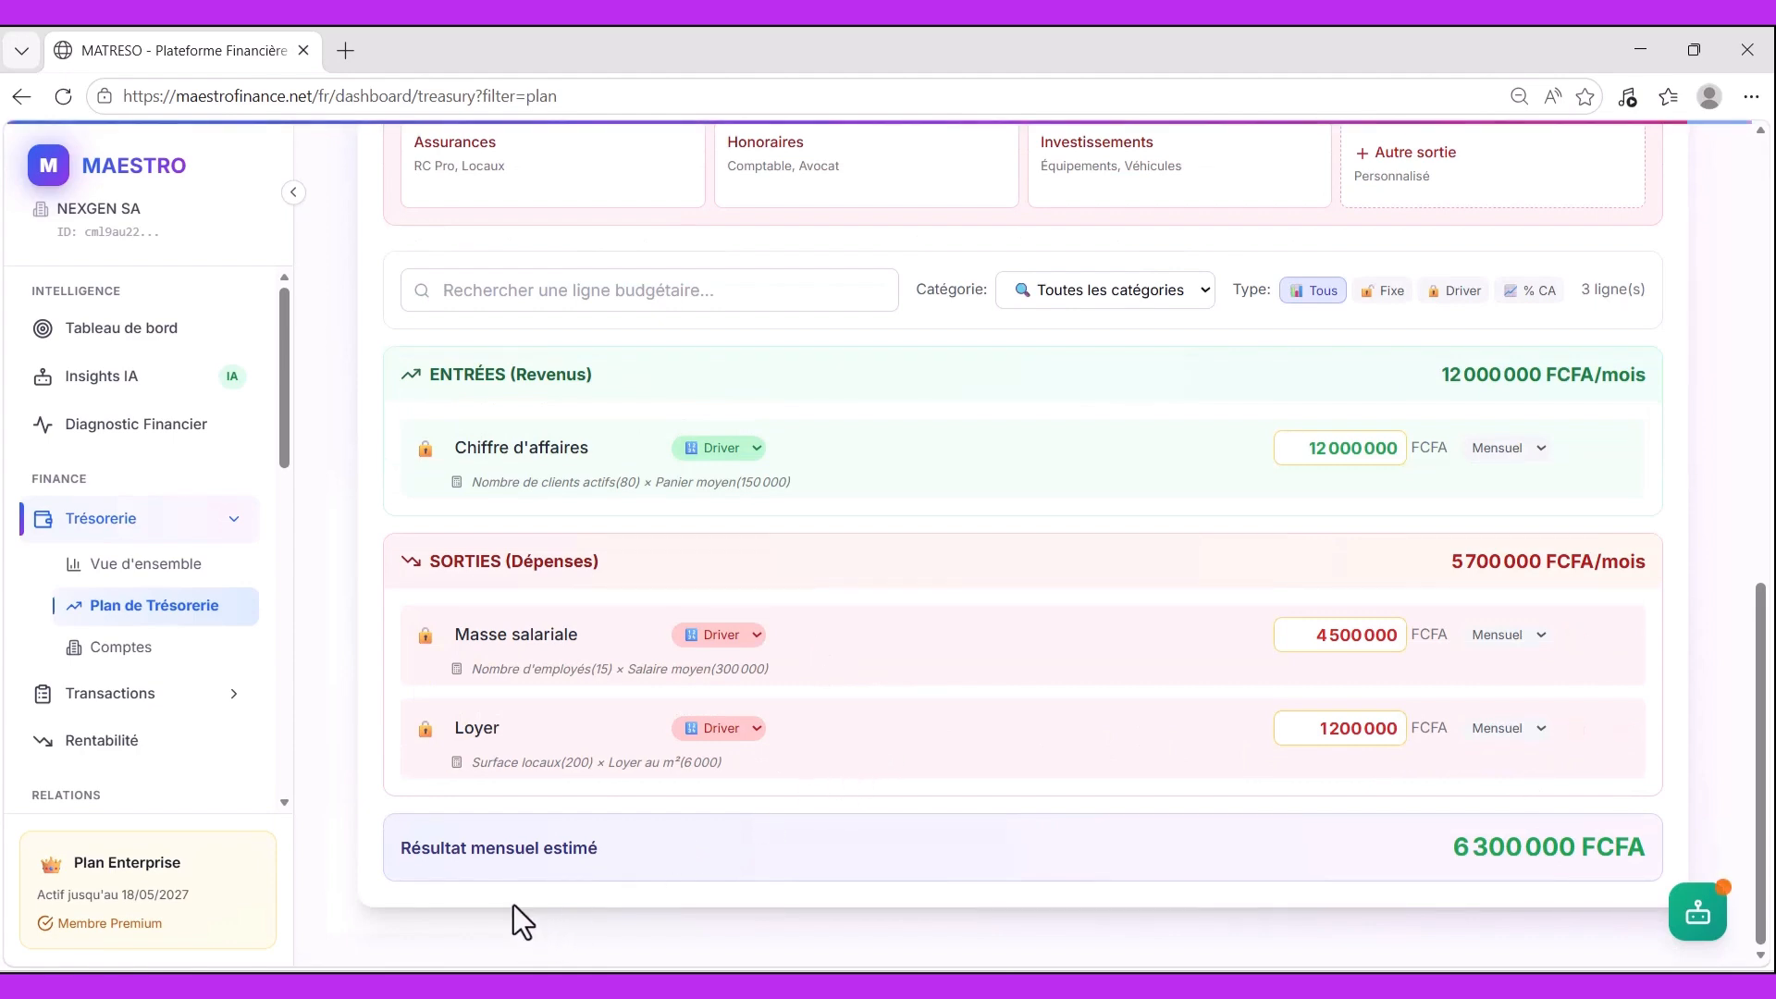
- Check the remaining budget lines and advance from the budget to the scenario comparison stage
scroll(1158, 790, up, 9)
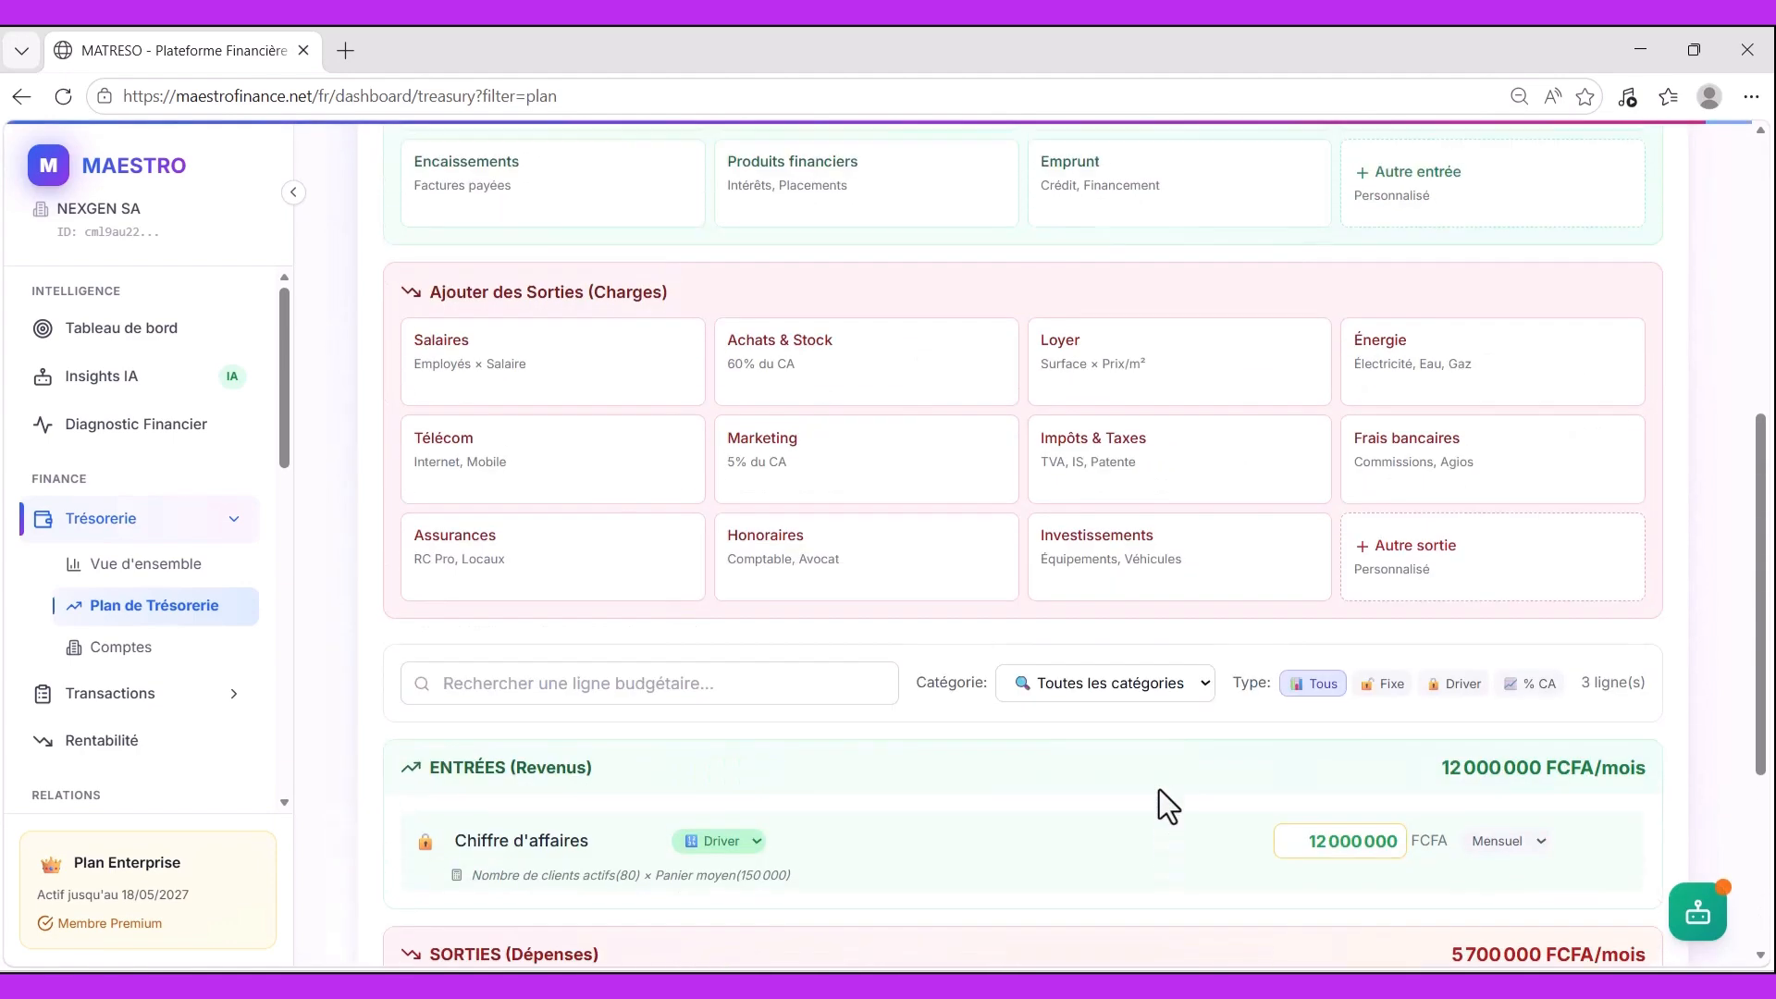
scroll(1158, 790, down, 9)
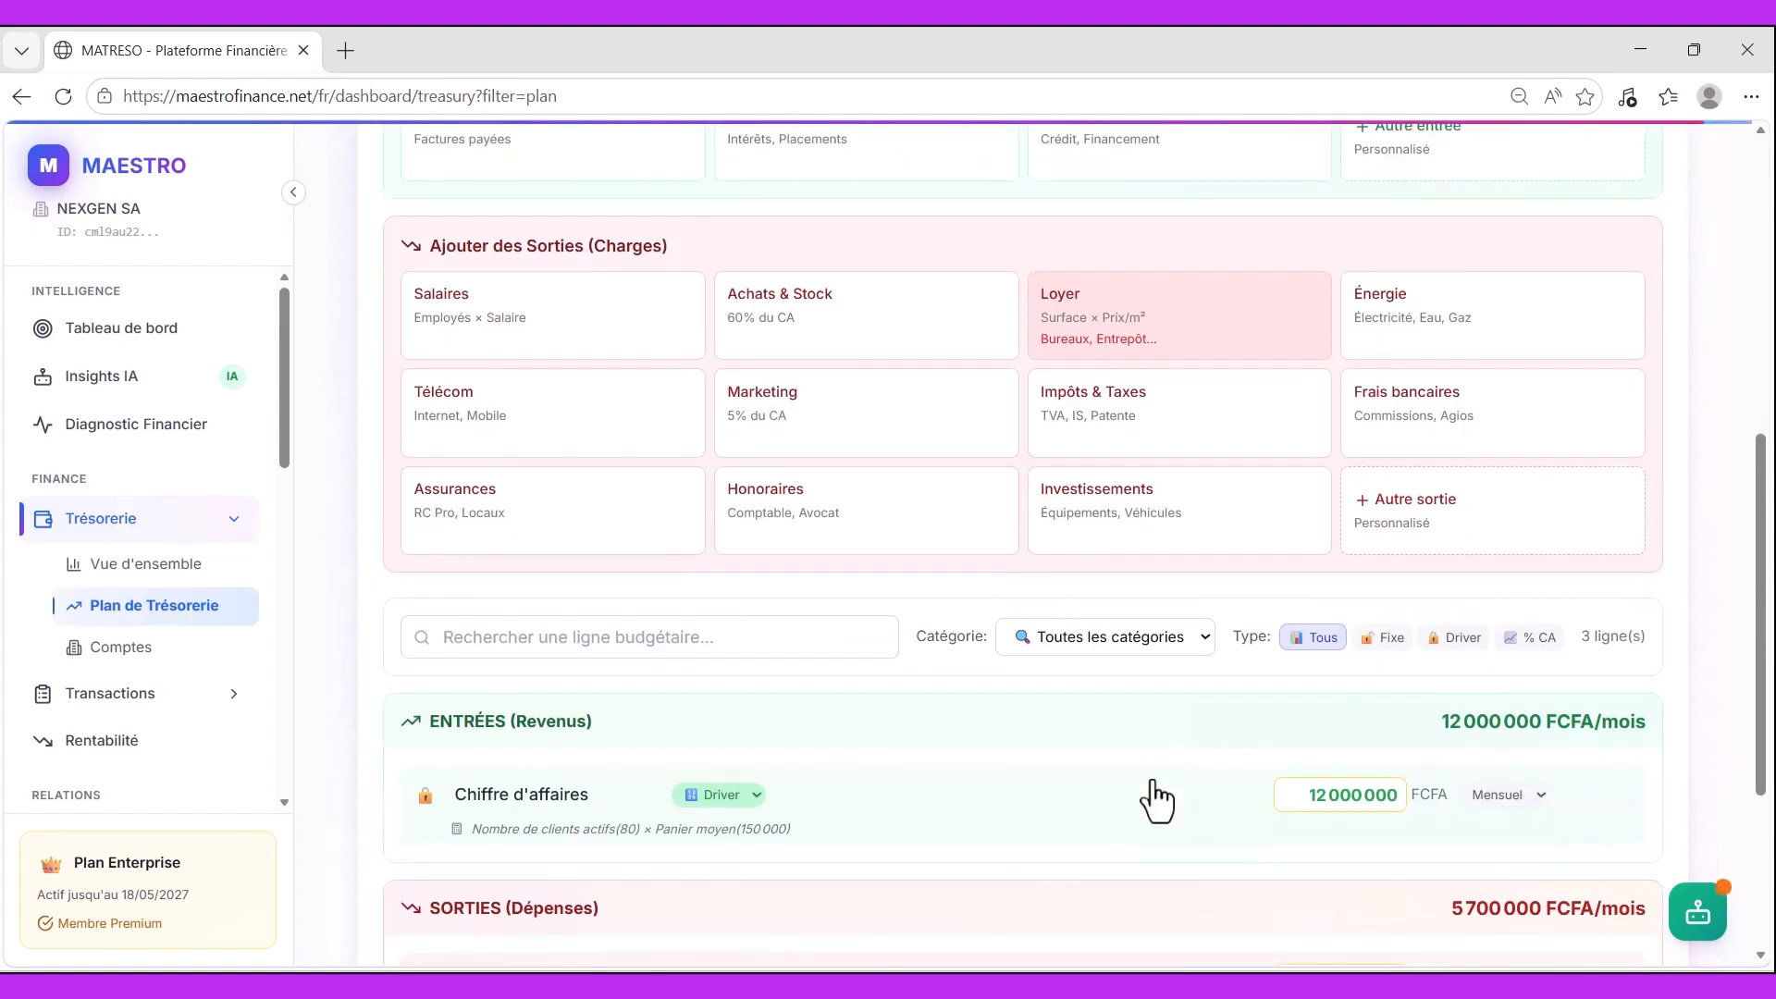
scroll(1190, 773, up, 9)
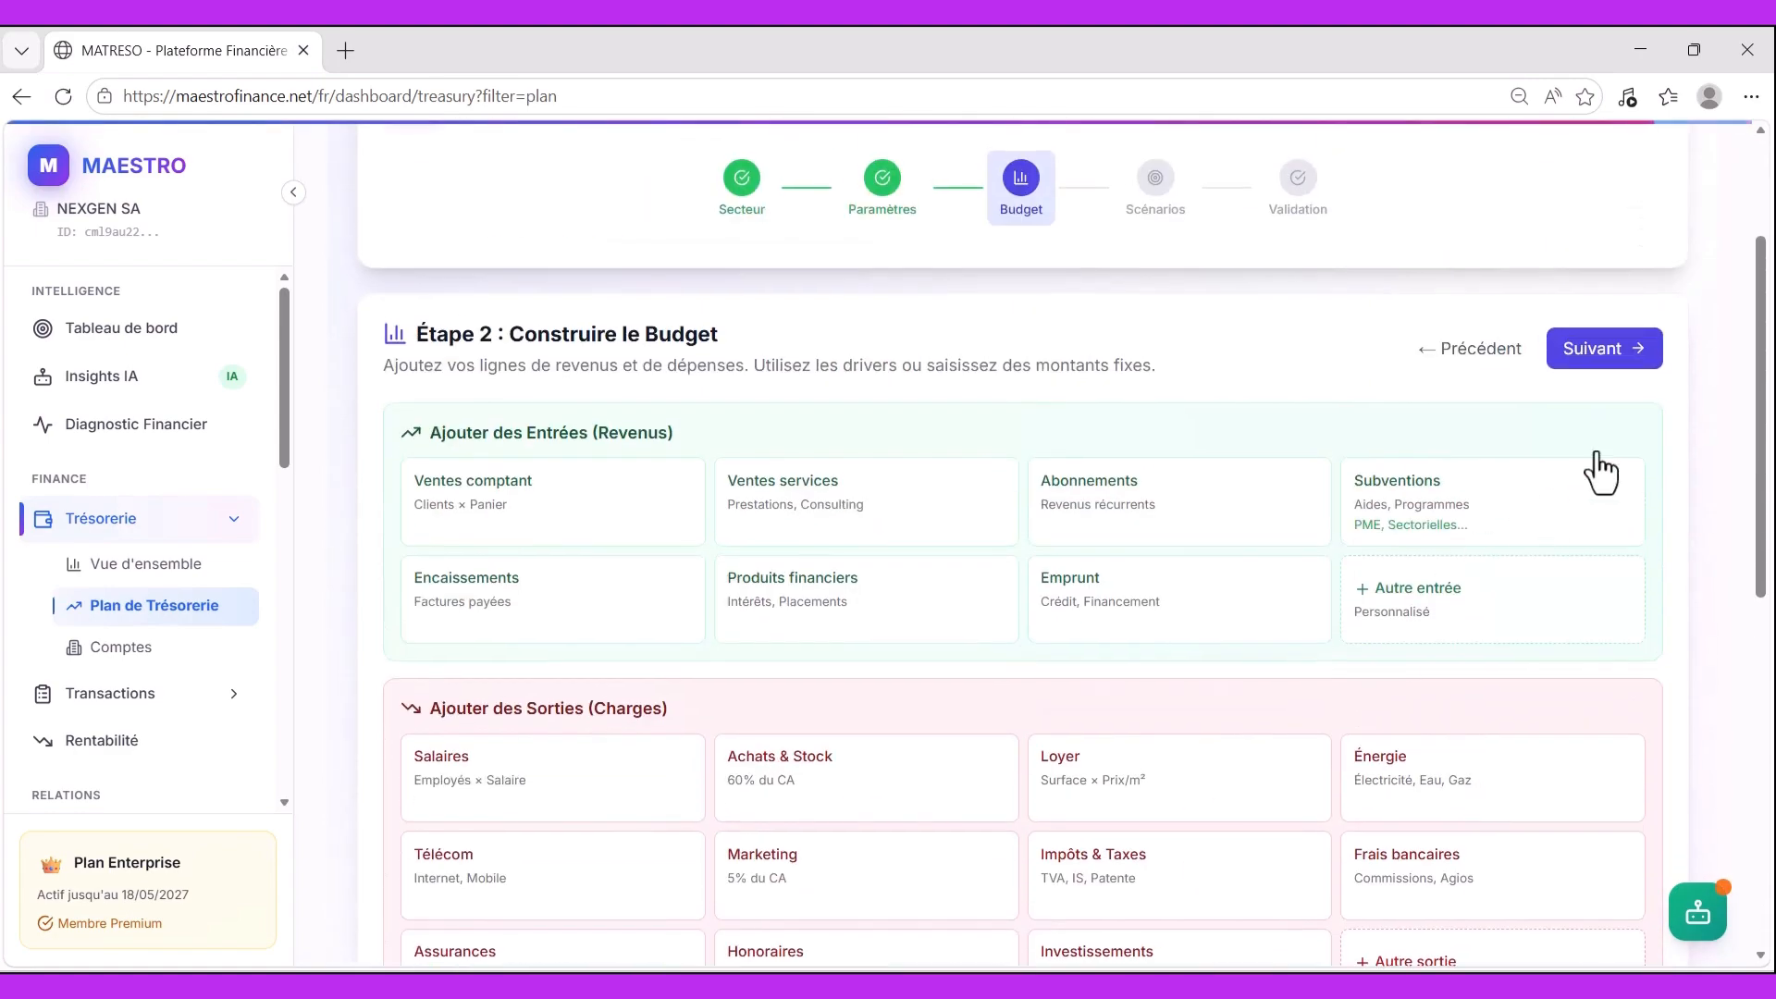
click(1597, 344)
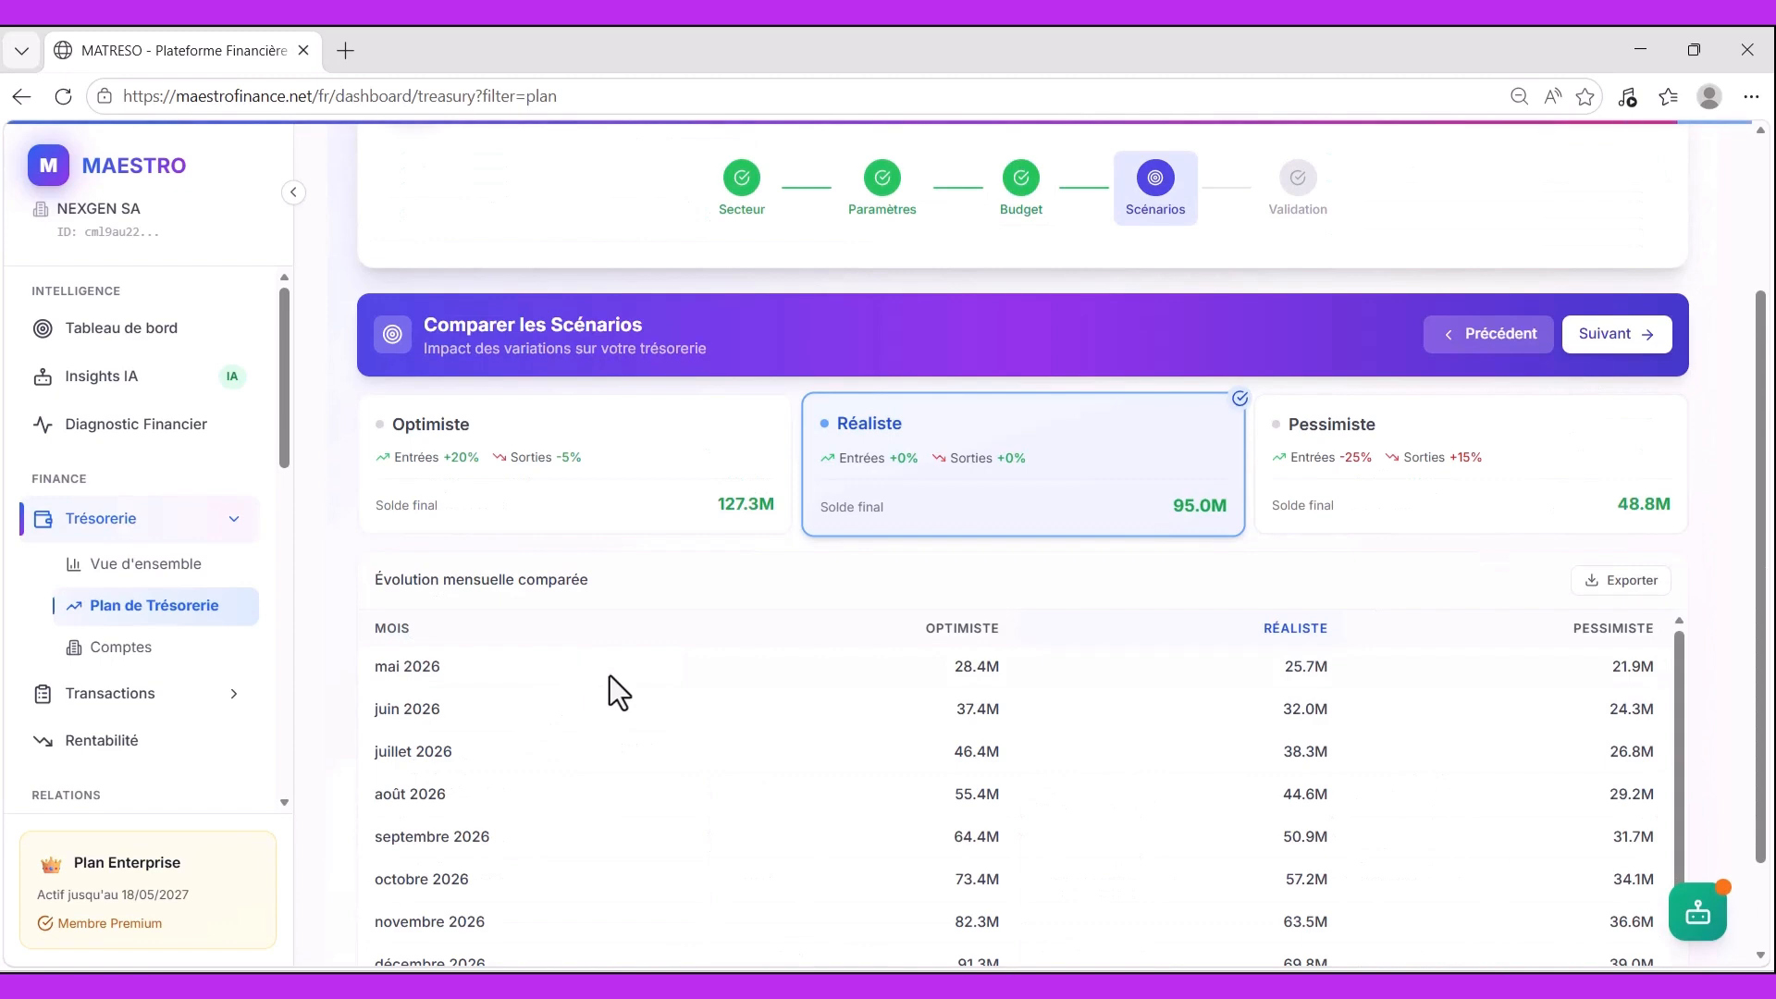
- Compare the monthly evolution of the three scenarios, trying the Optimiste scenario and returning to Réaliste
scroll(609, 675, up, 3)
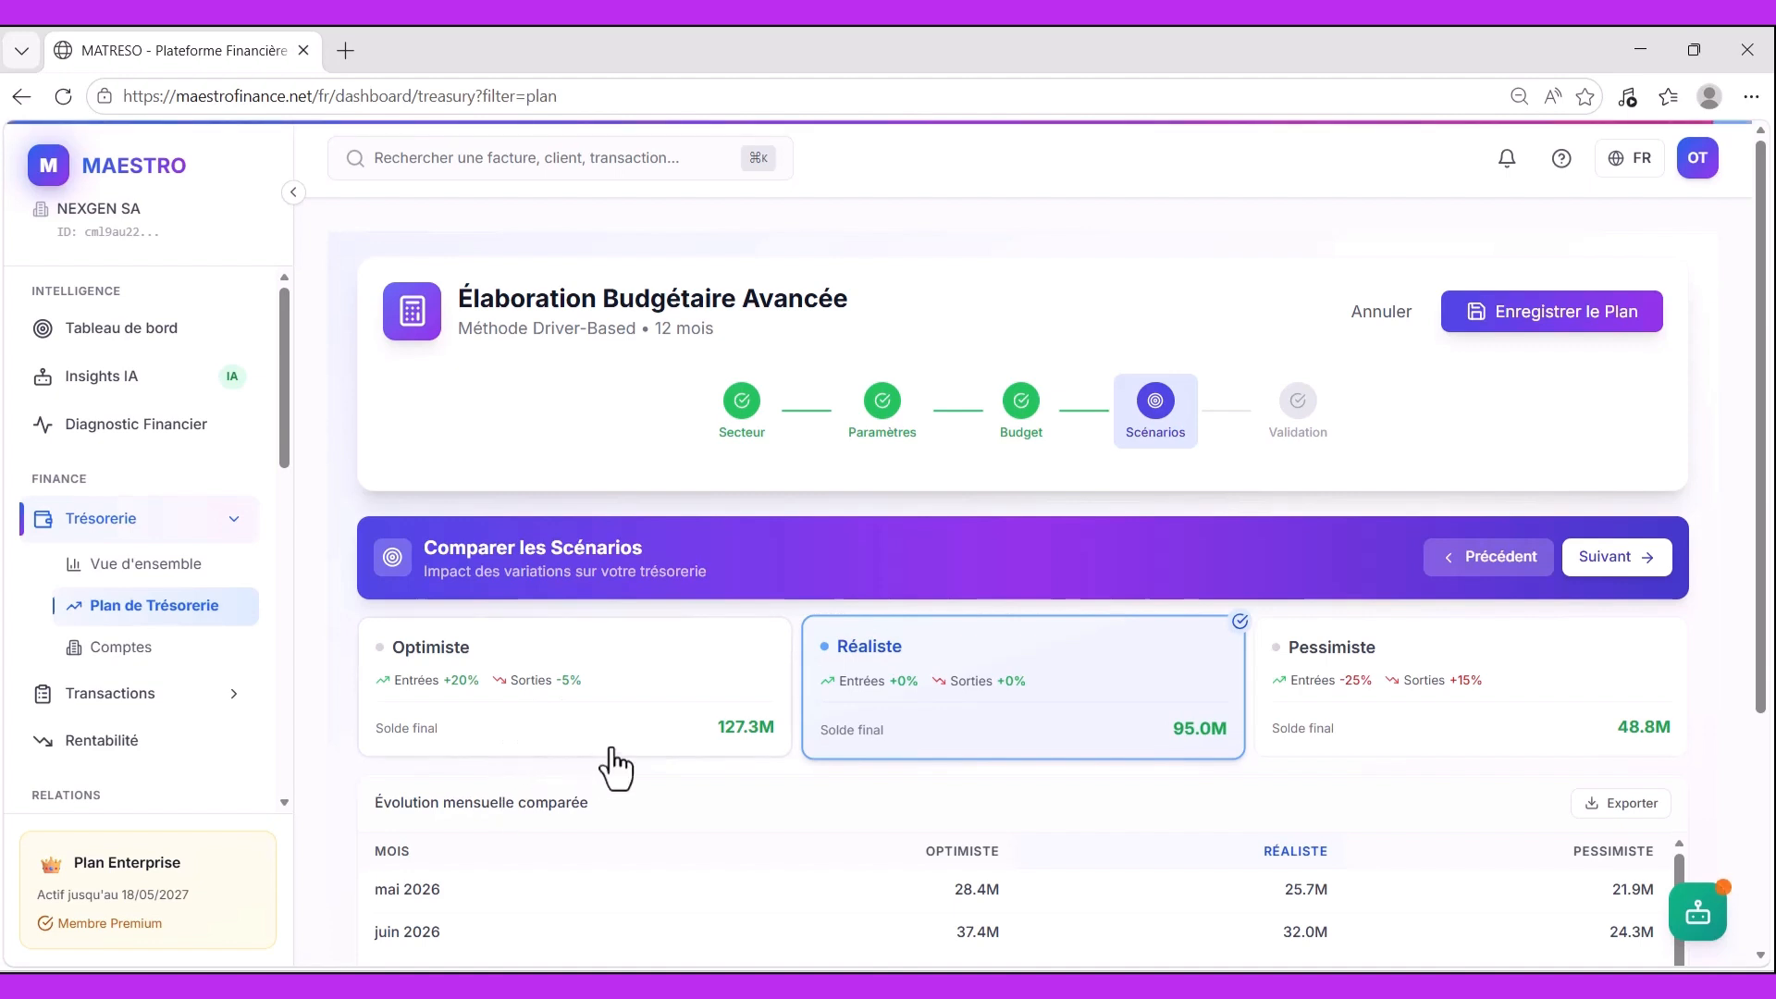
scroll(647, 751, down, 3)
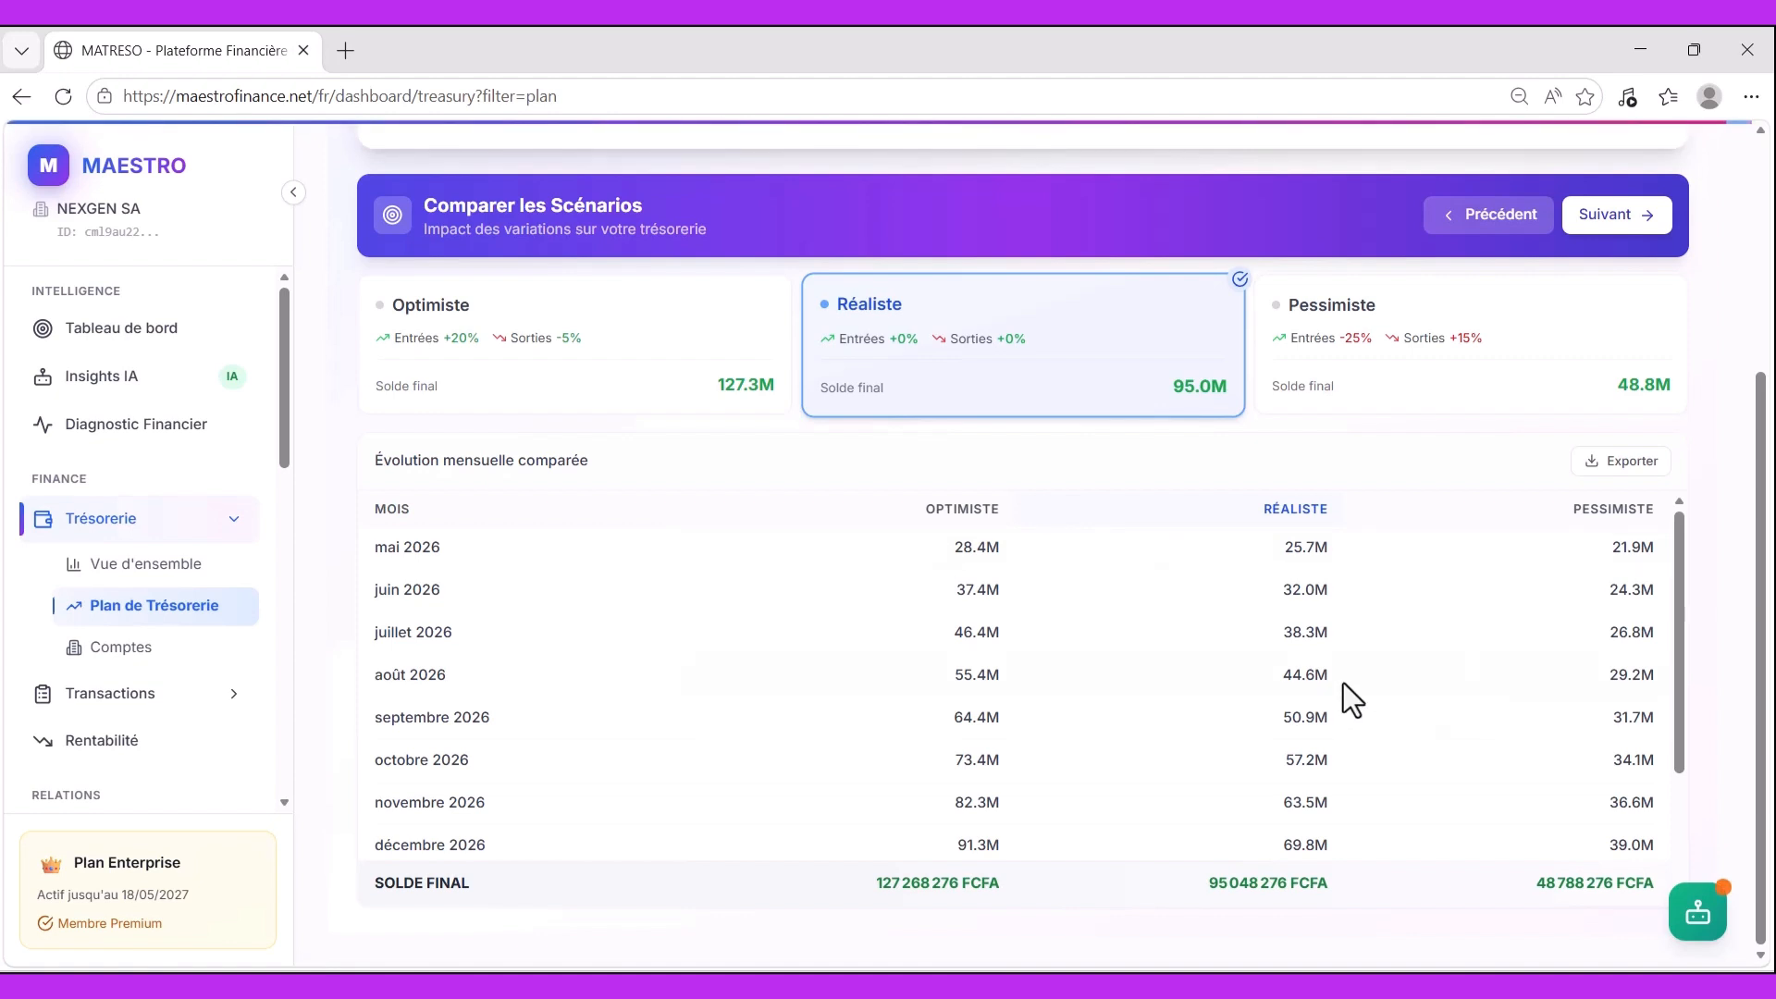
drag(960, 629, 953, 589)
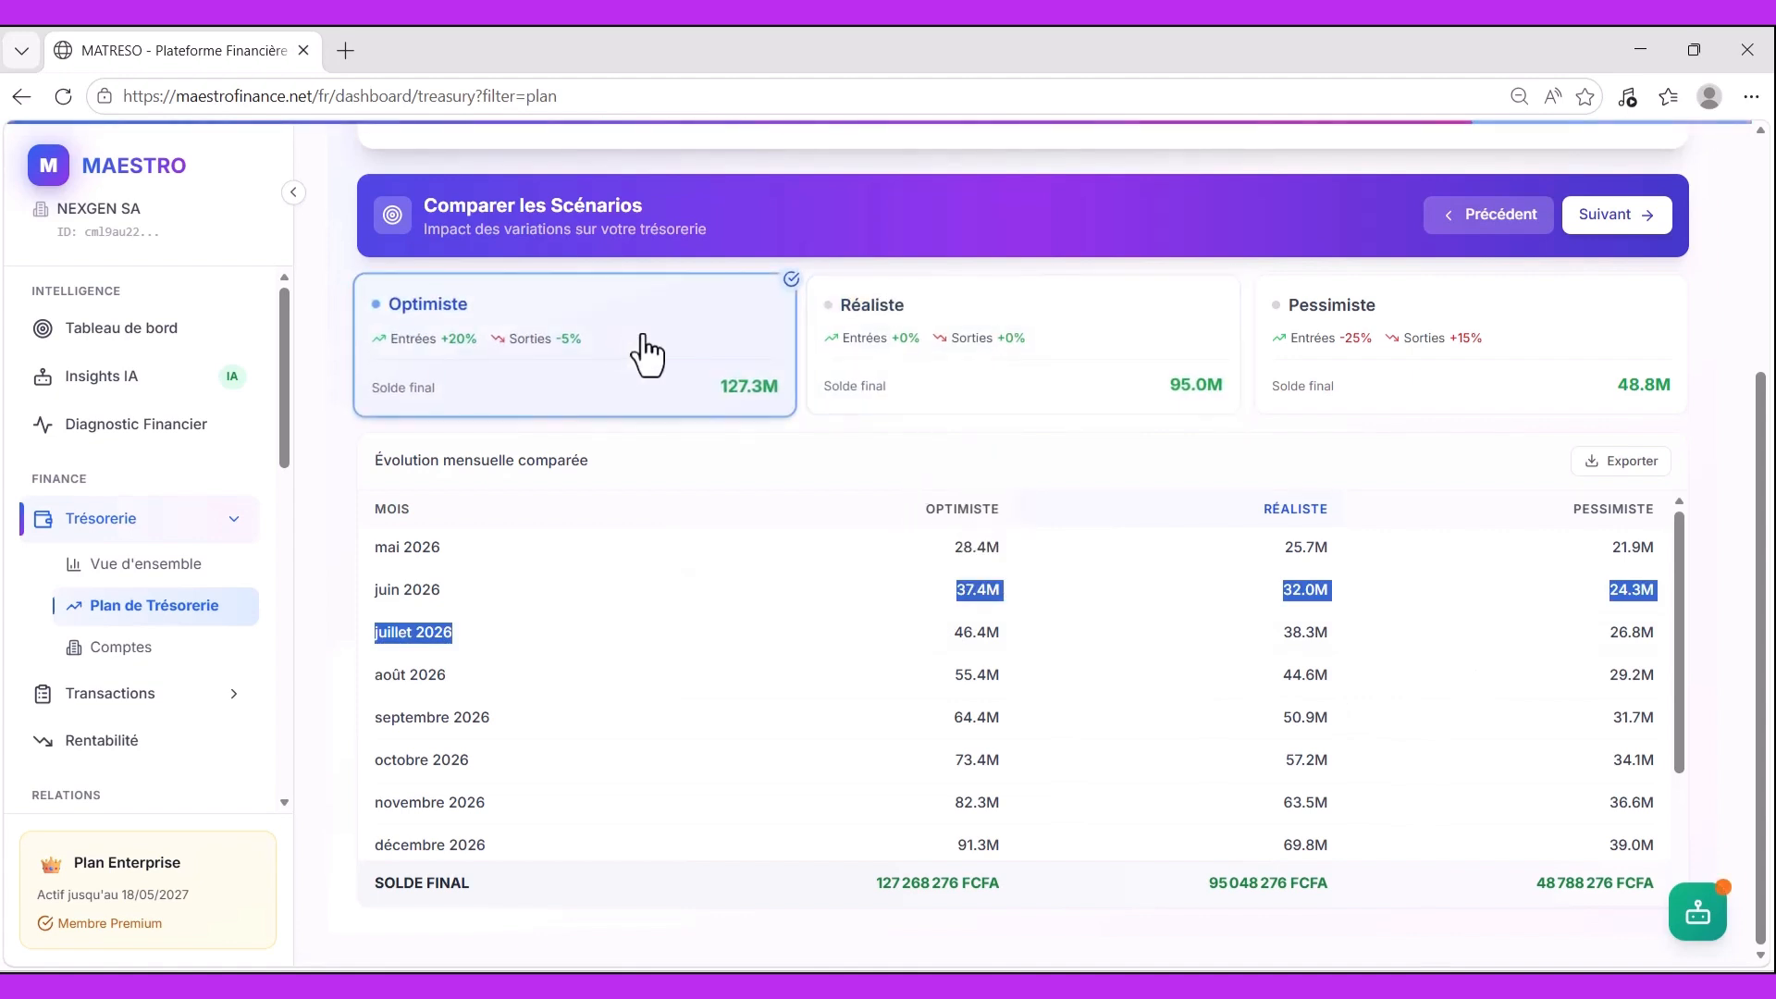
scroll(1384, 594, up, 3)
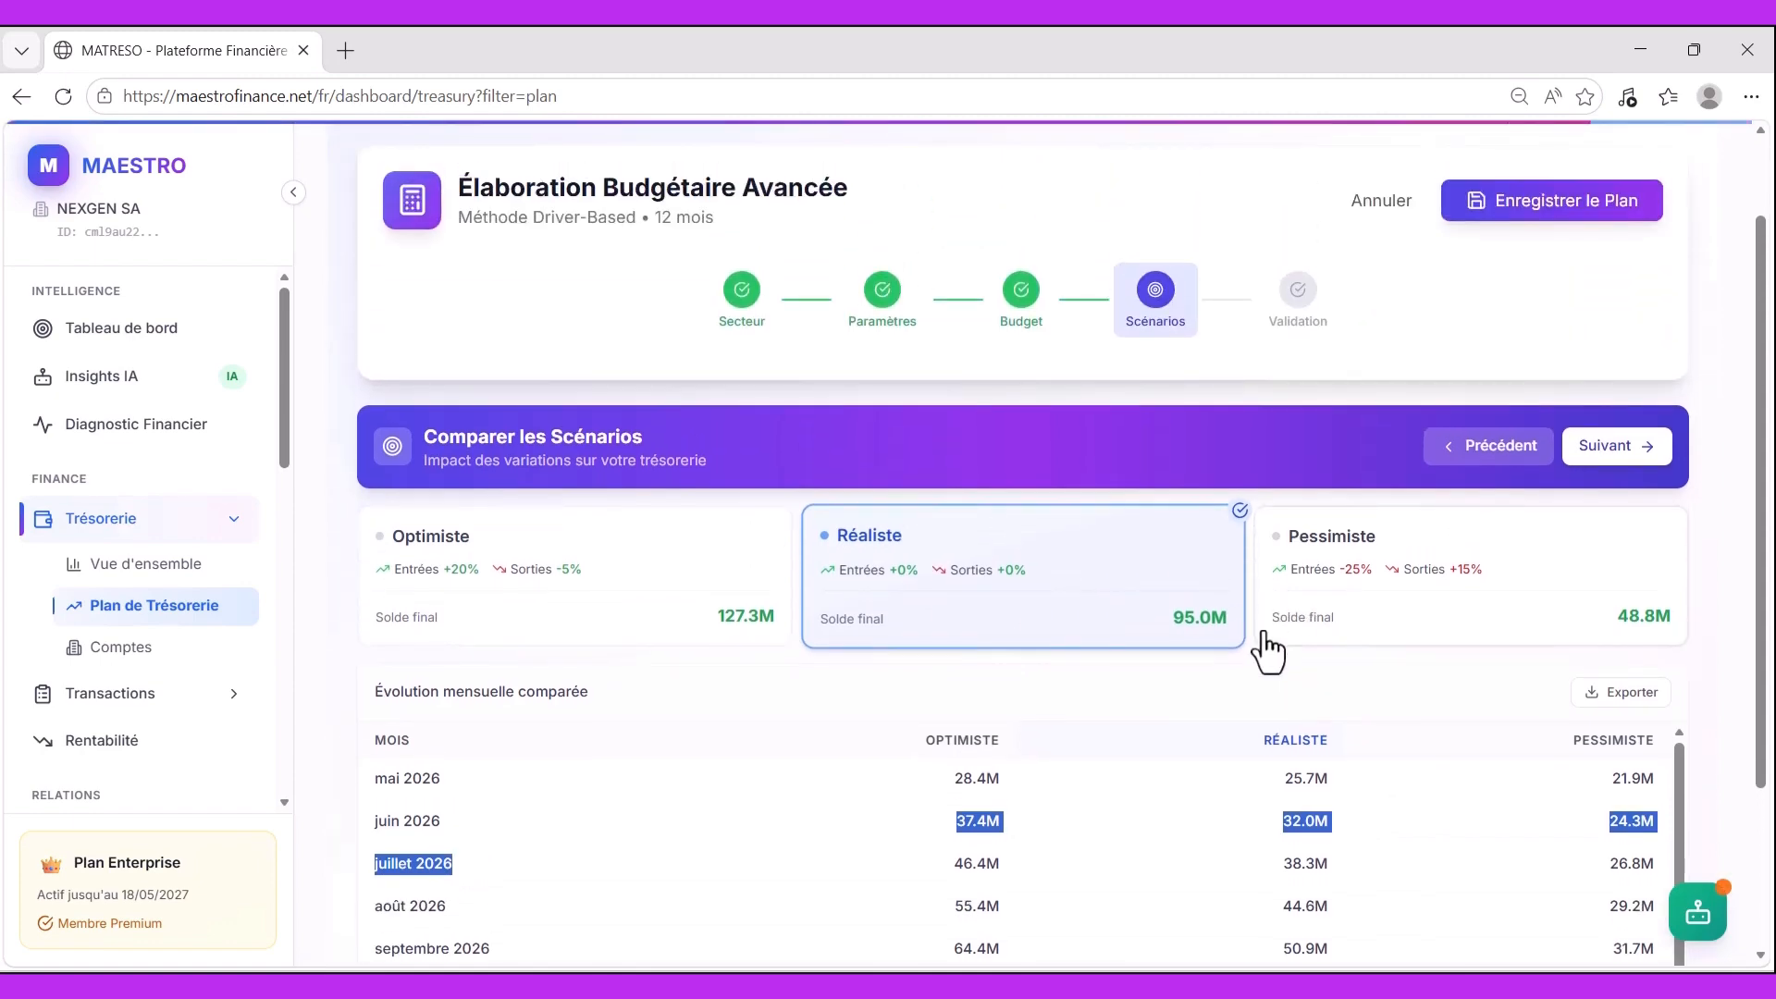
scroll(1269, 642, down, 3)
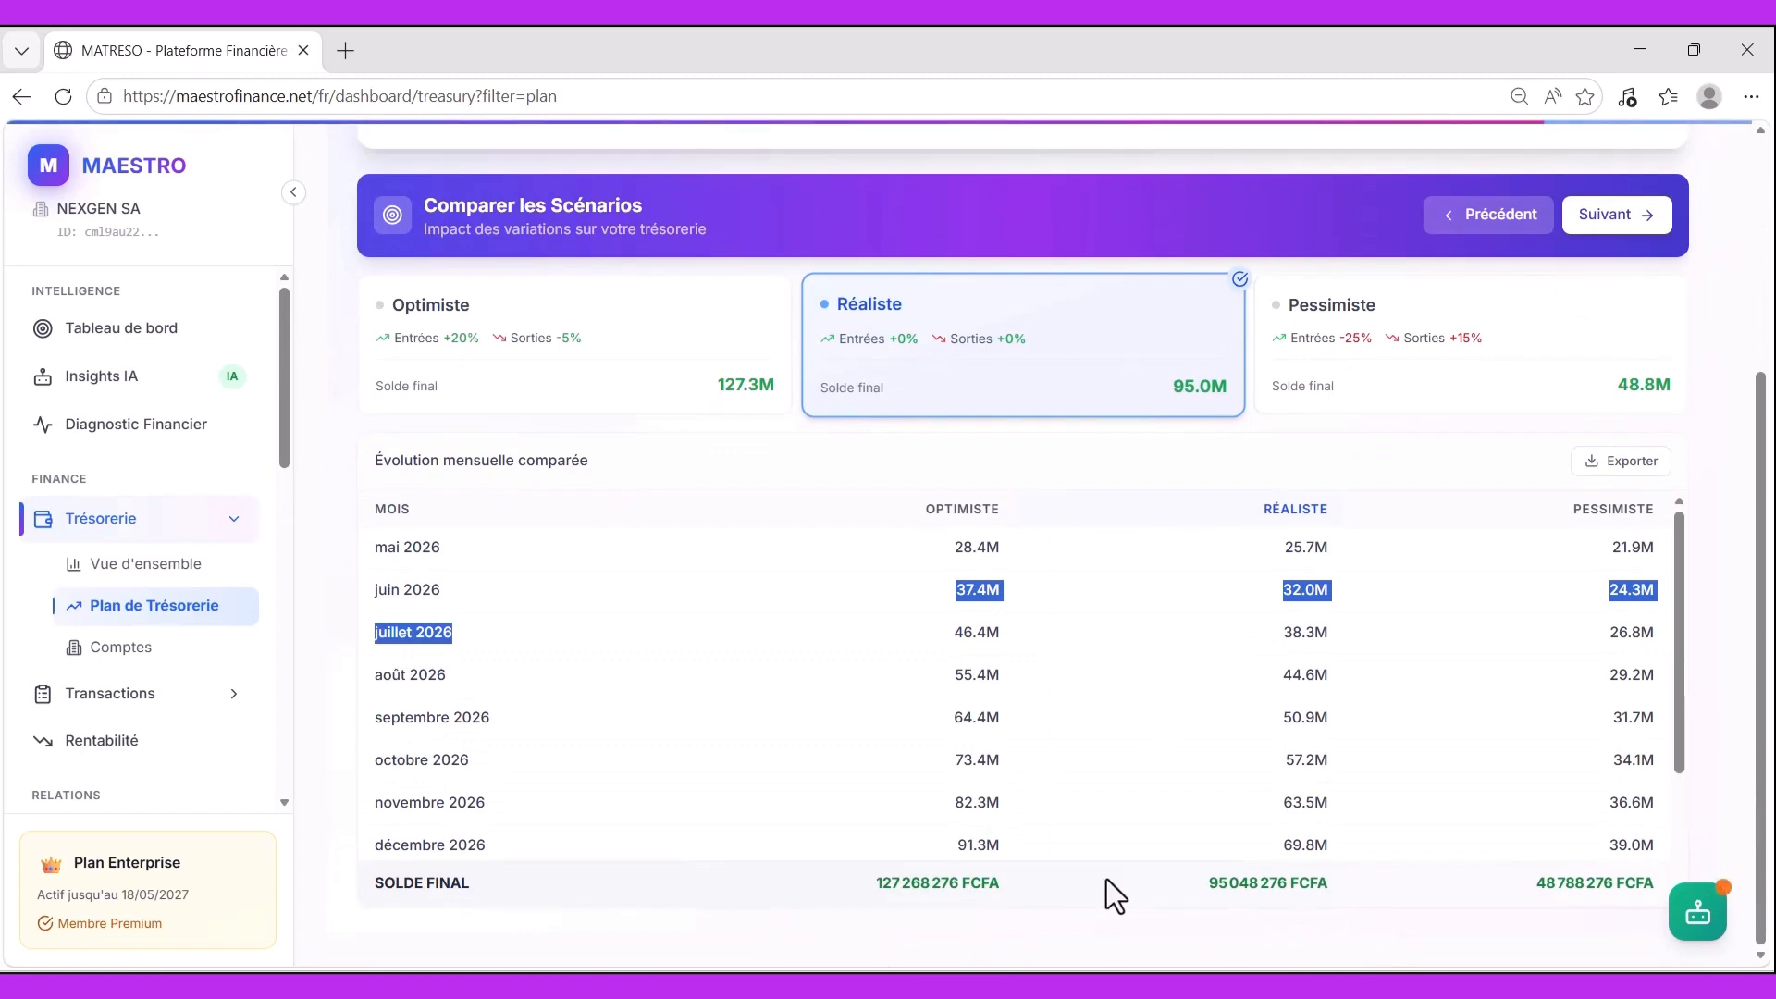
- Advance to the validation stage and review the detailed forecast budget's revenues, charges and treasury balances
click(1574, 229)
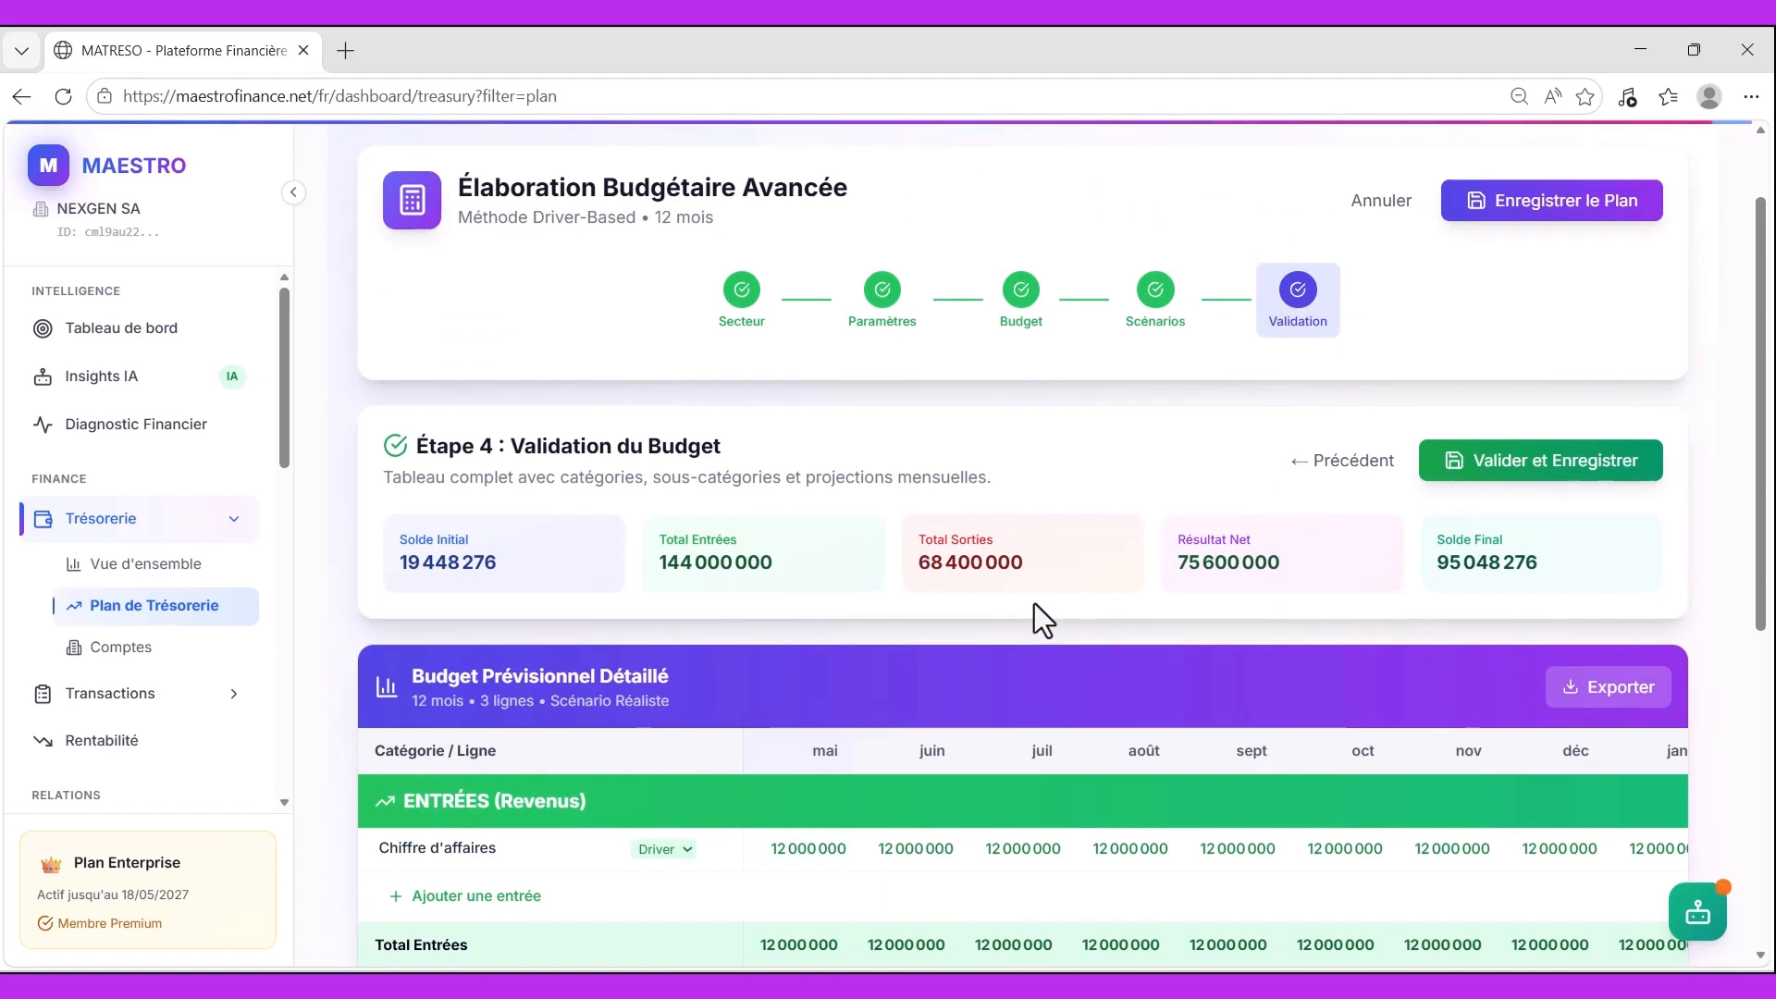
scroll(823, 705, down, 1)
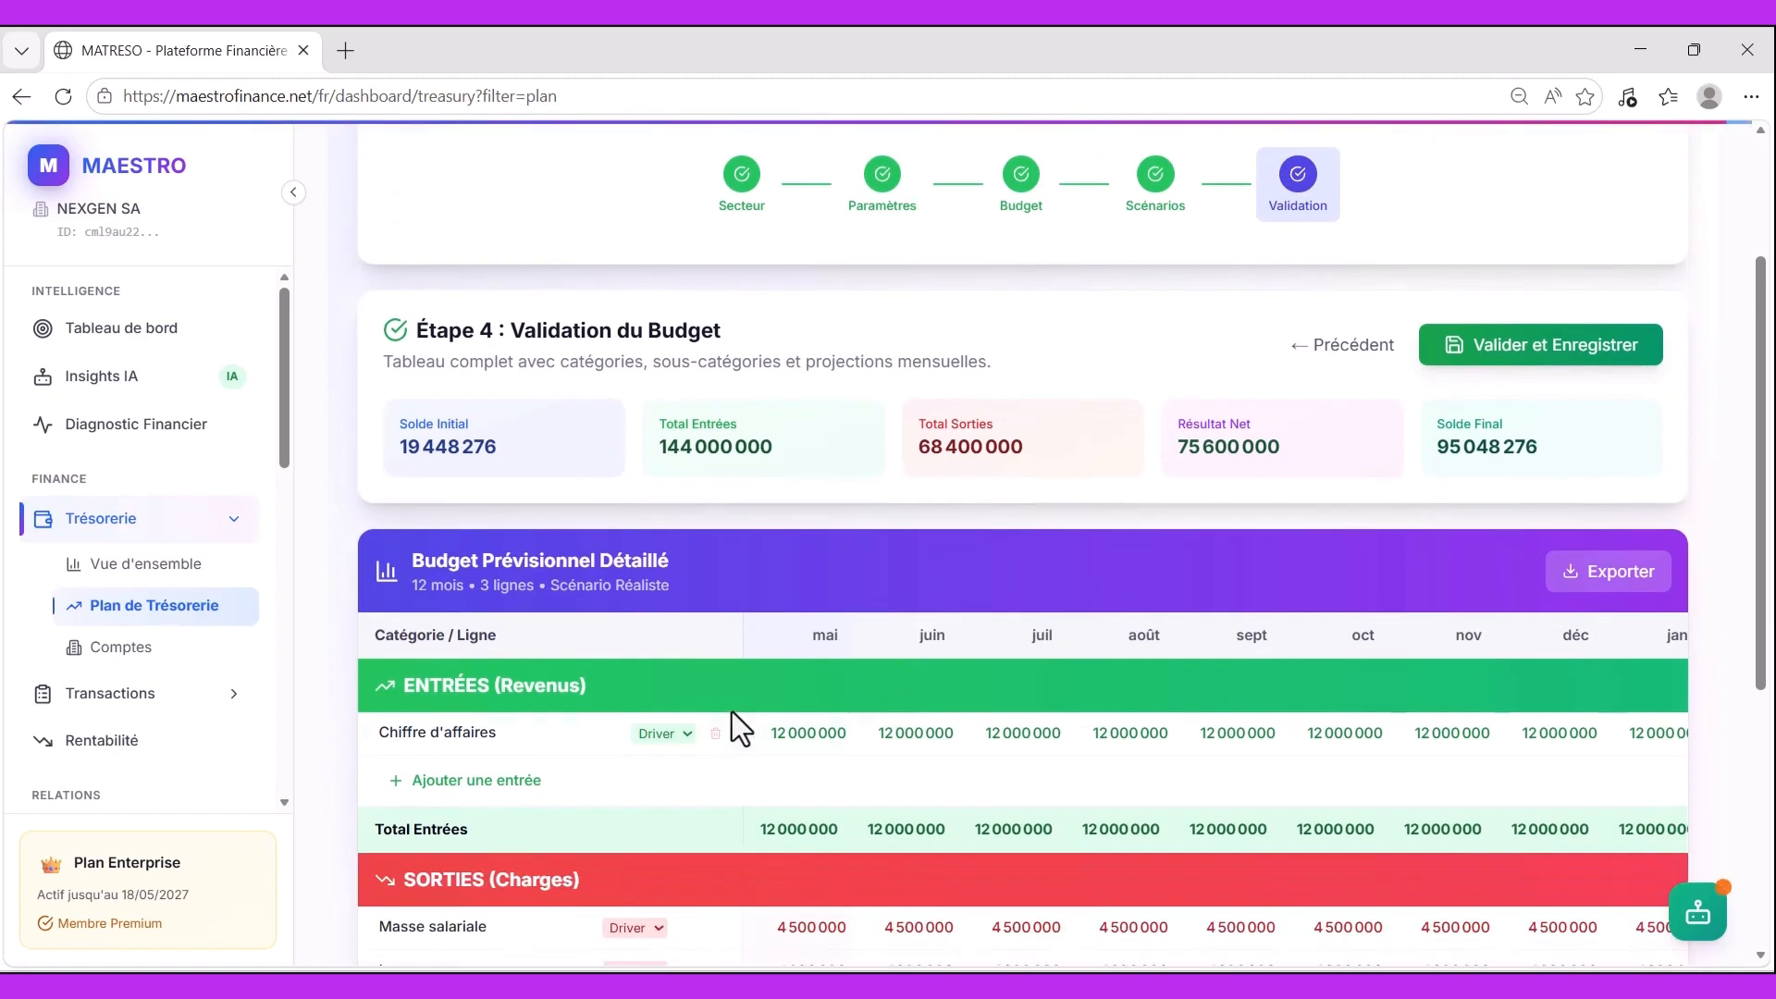
scroll(731, 711, down, 2)
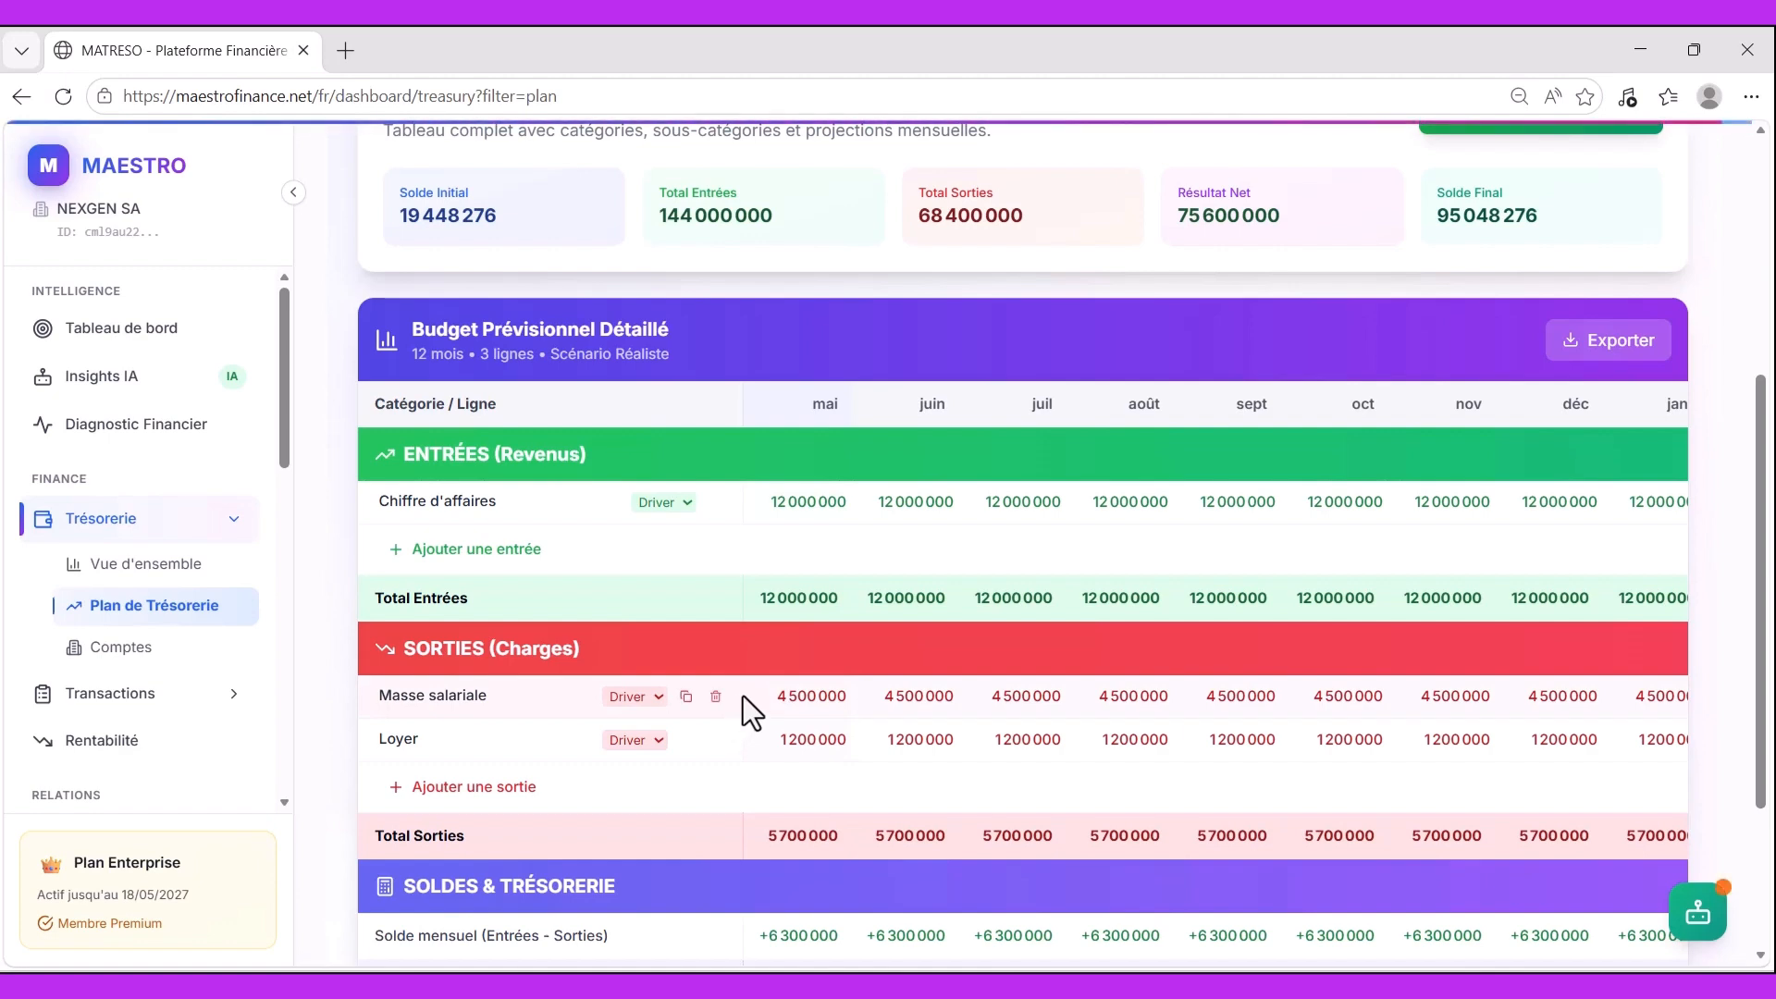
scroll(748, 692, down, 2)
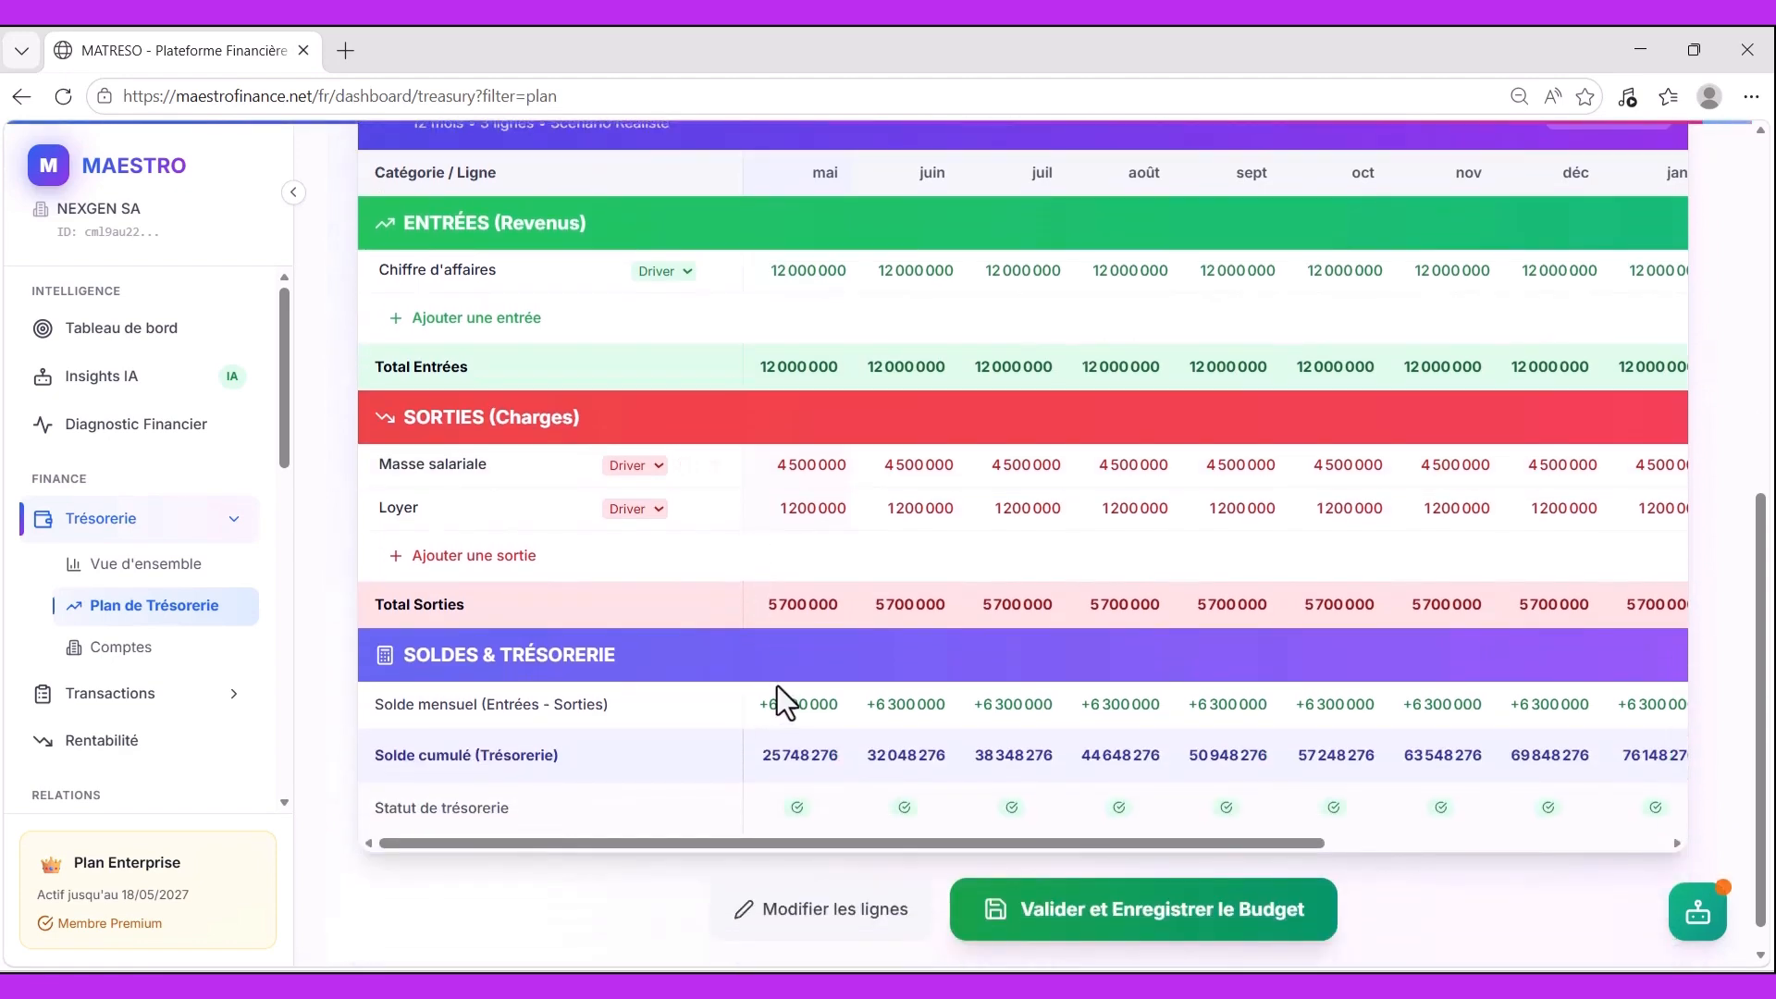
scroll(723, 782, down, 1)
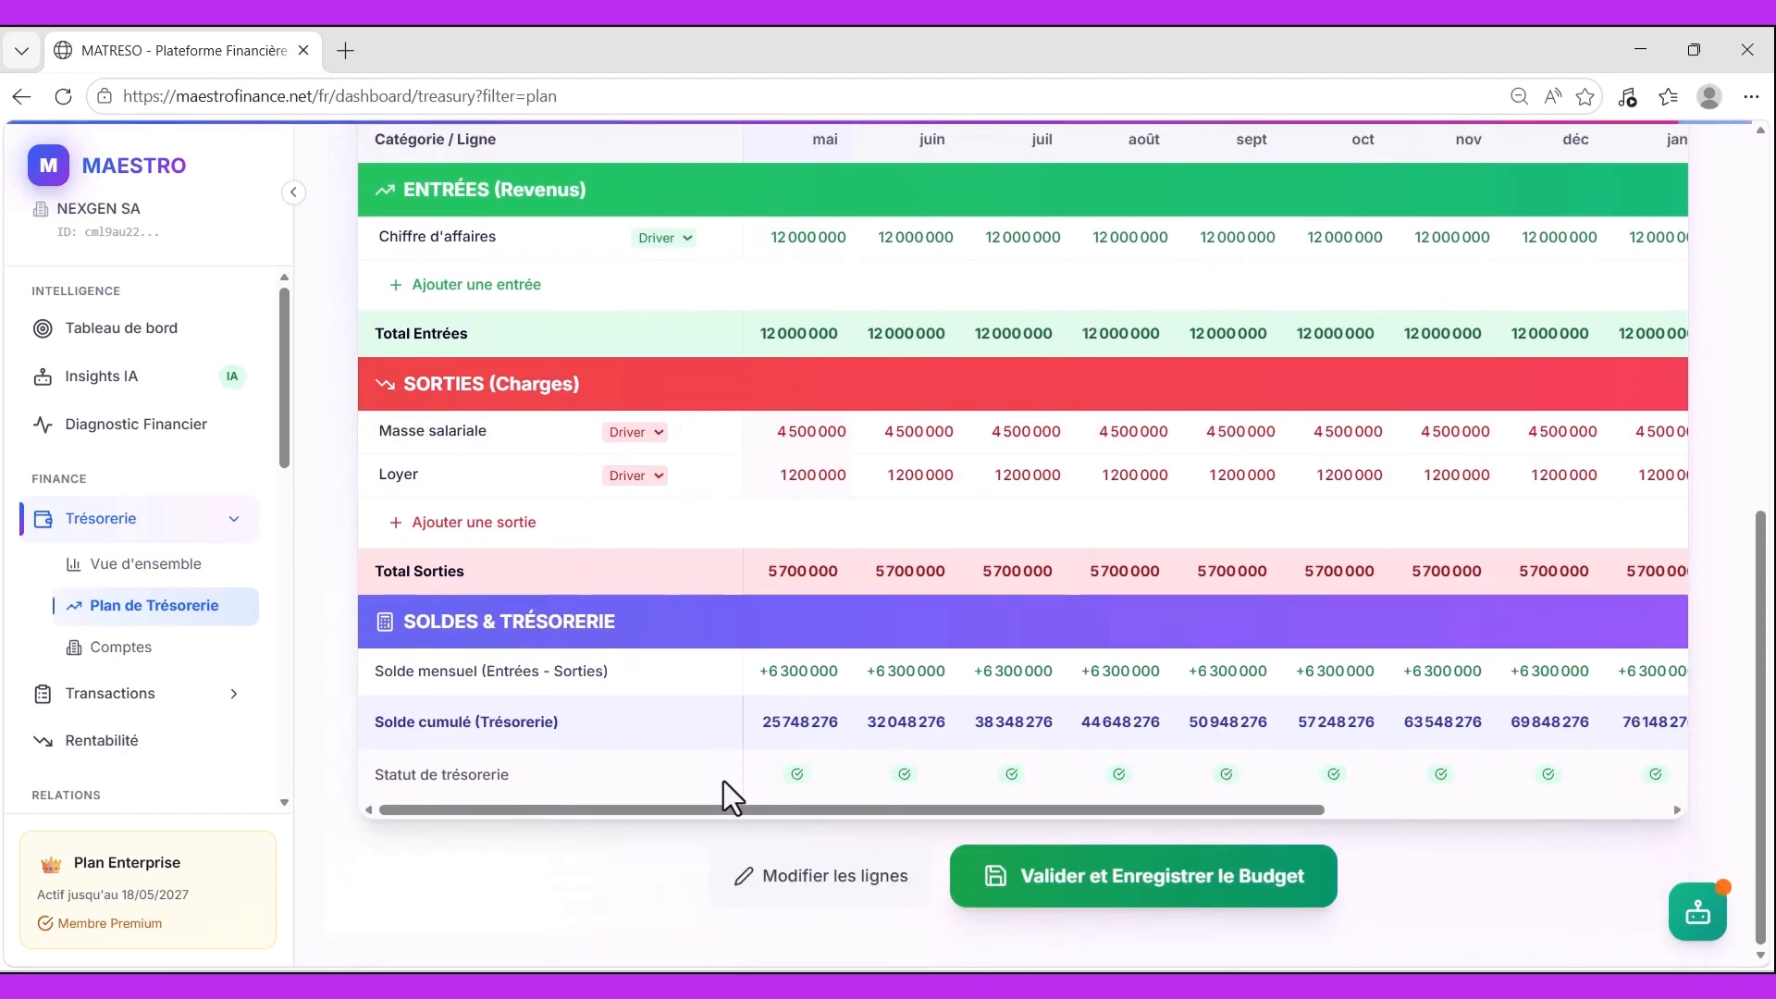
- Validate and save the 12-month budget based on the Réaliste scenario
scroll(609, 718, up, 5)
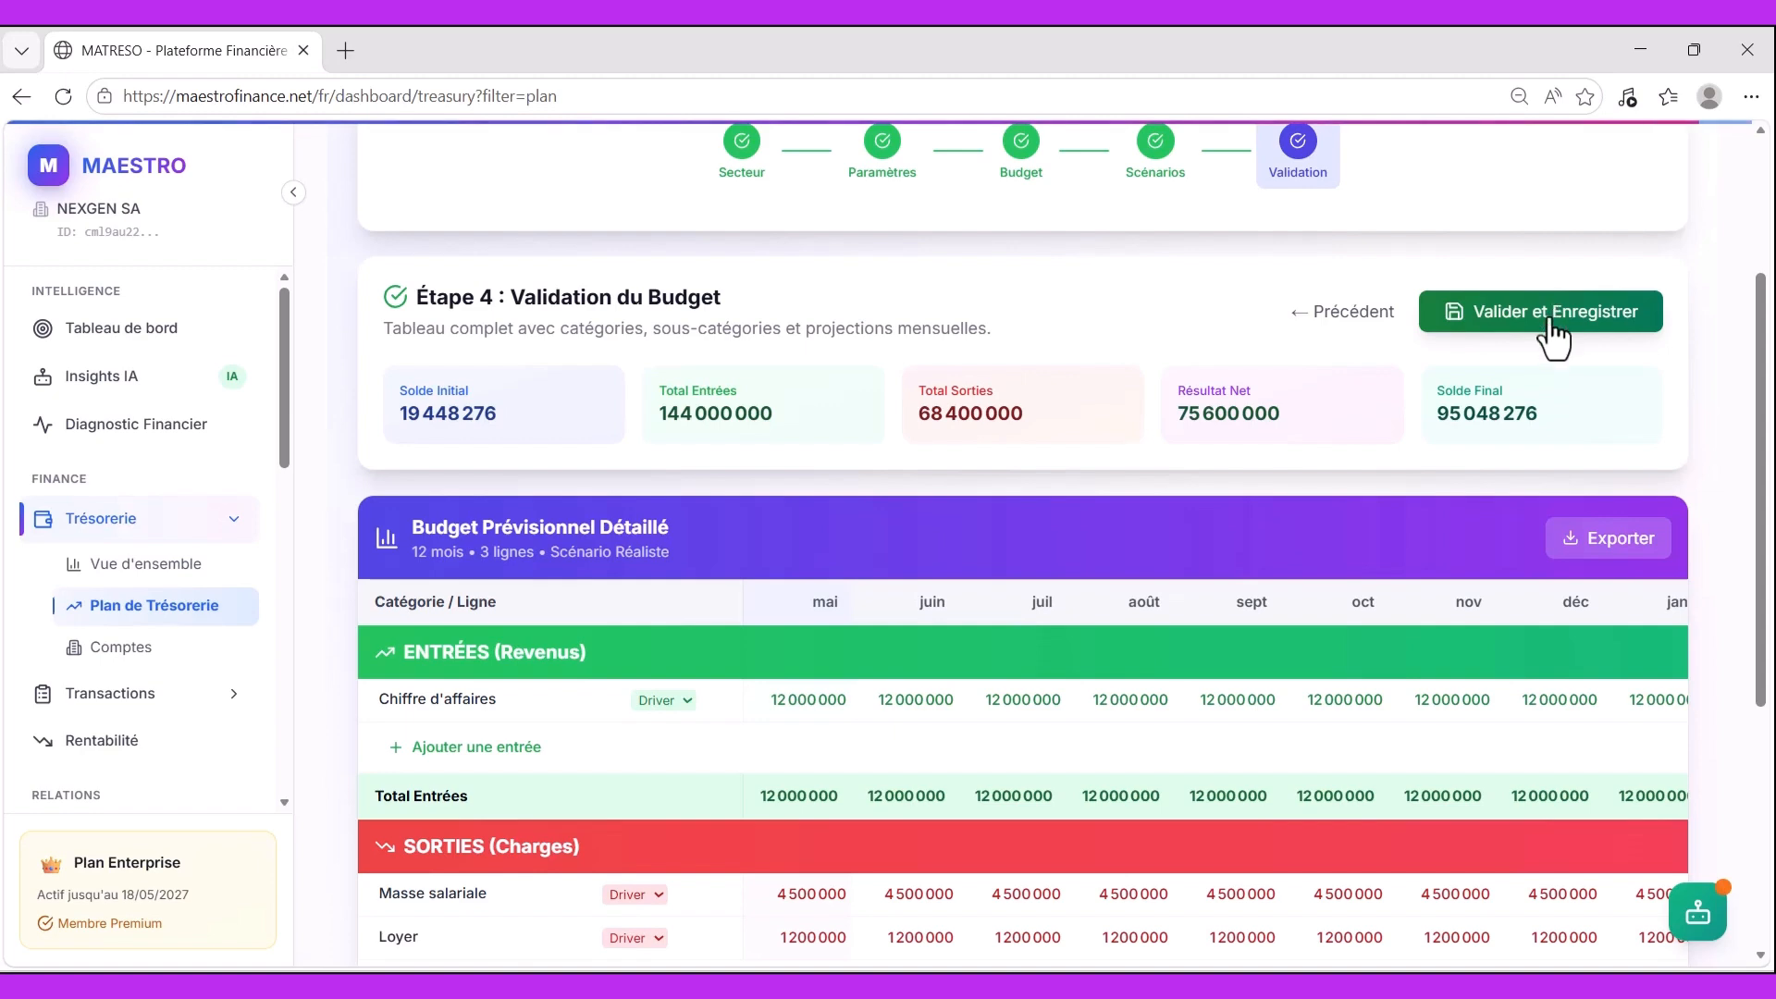
scroll(1318, 492, up, 1)
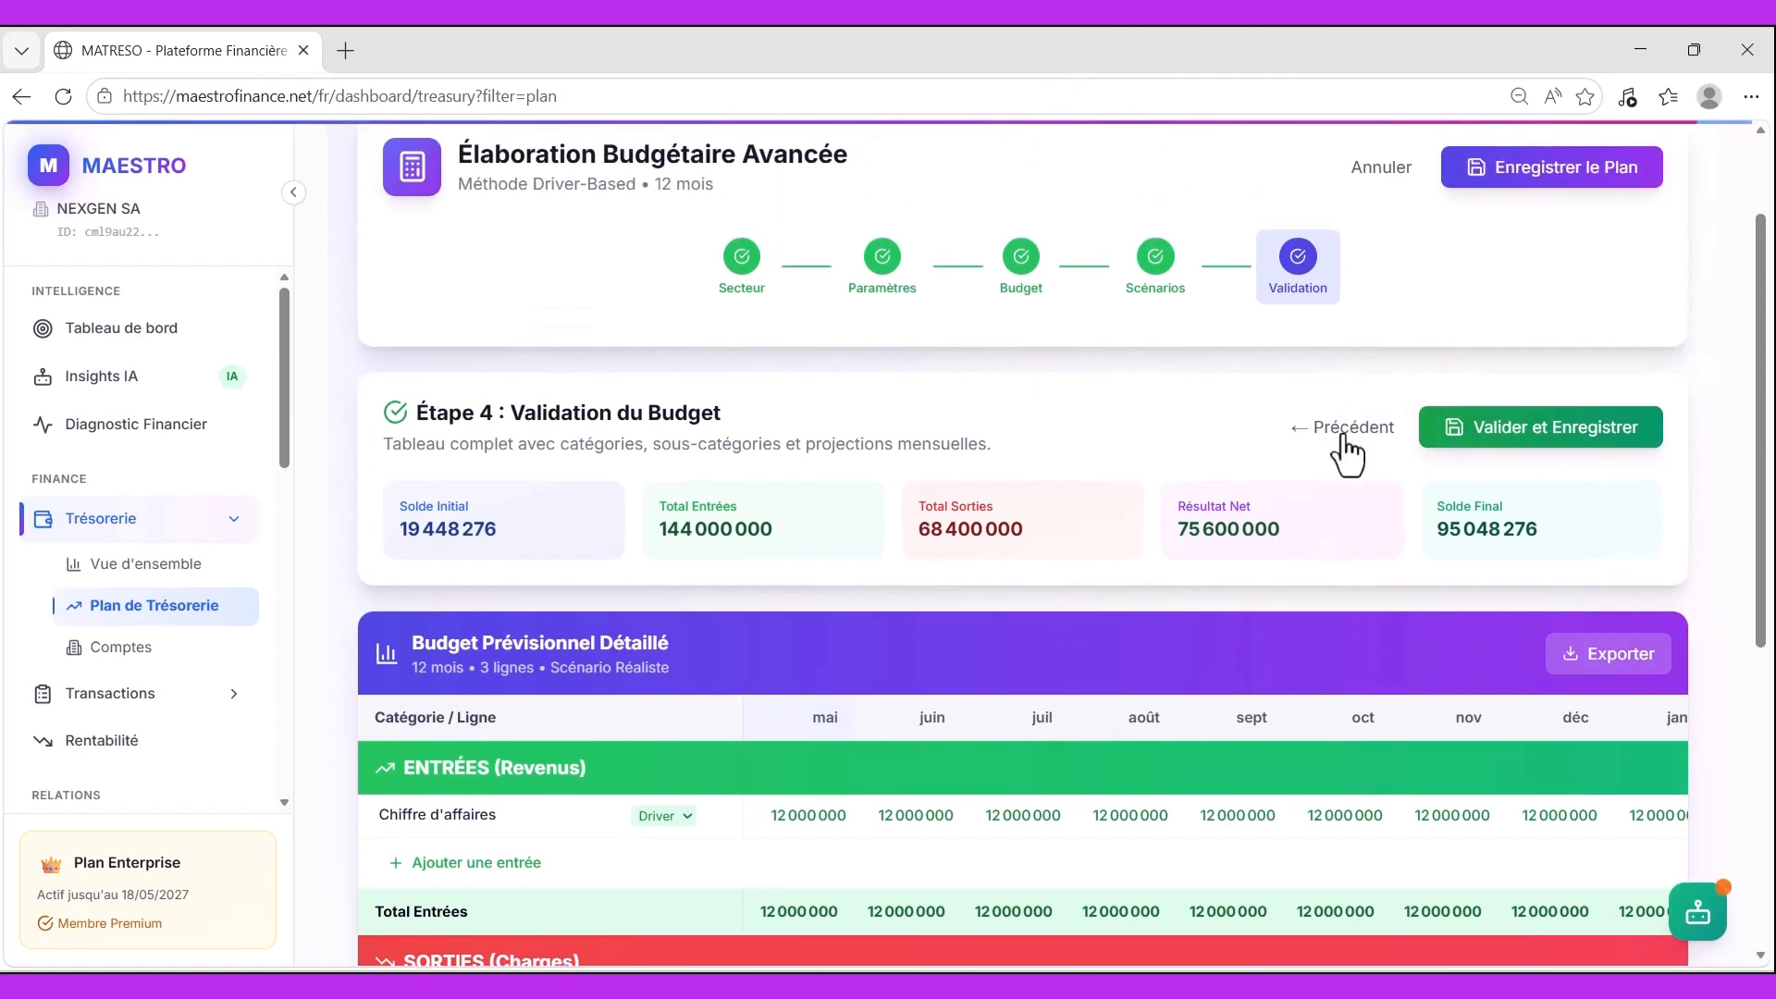
click(1530, 433)
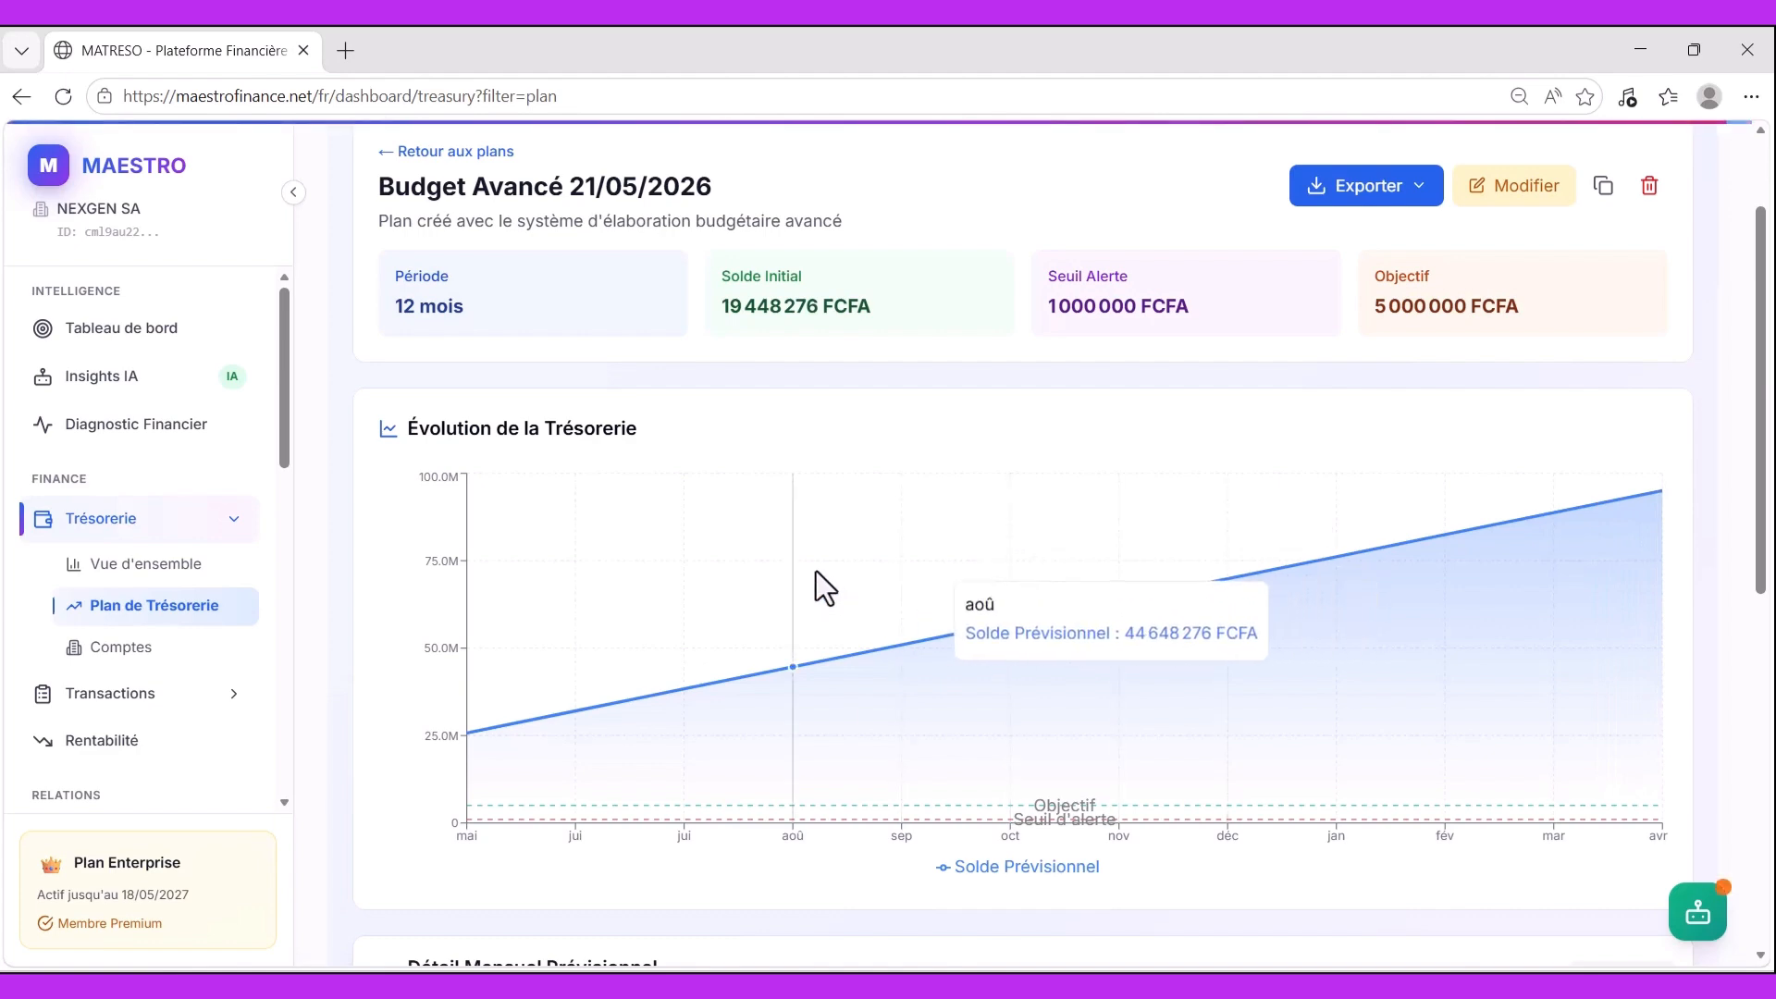
- Review the saved plan's key parameters, treasury evolution chart, monthly forecast detail and plan assumptions
scroll(816, 570, up, 2)
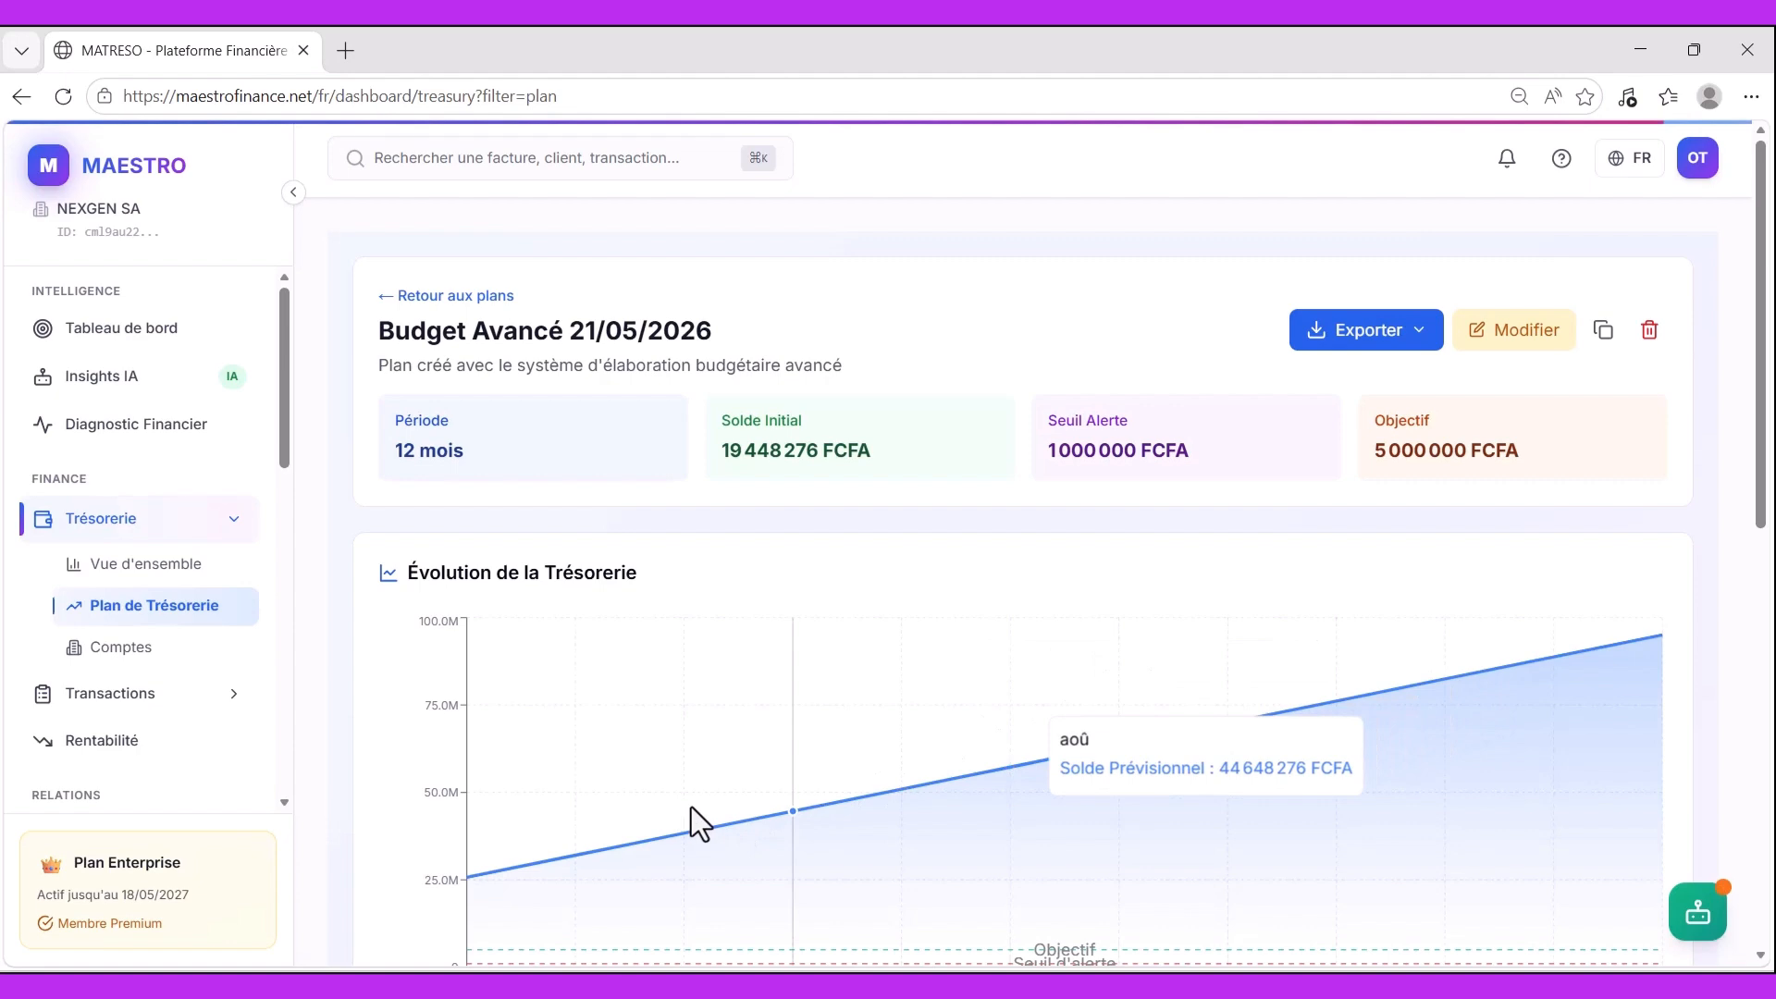
scroll(821, 611, down, 4)
scroll(1108, 607, down, 6)
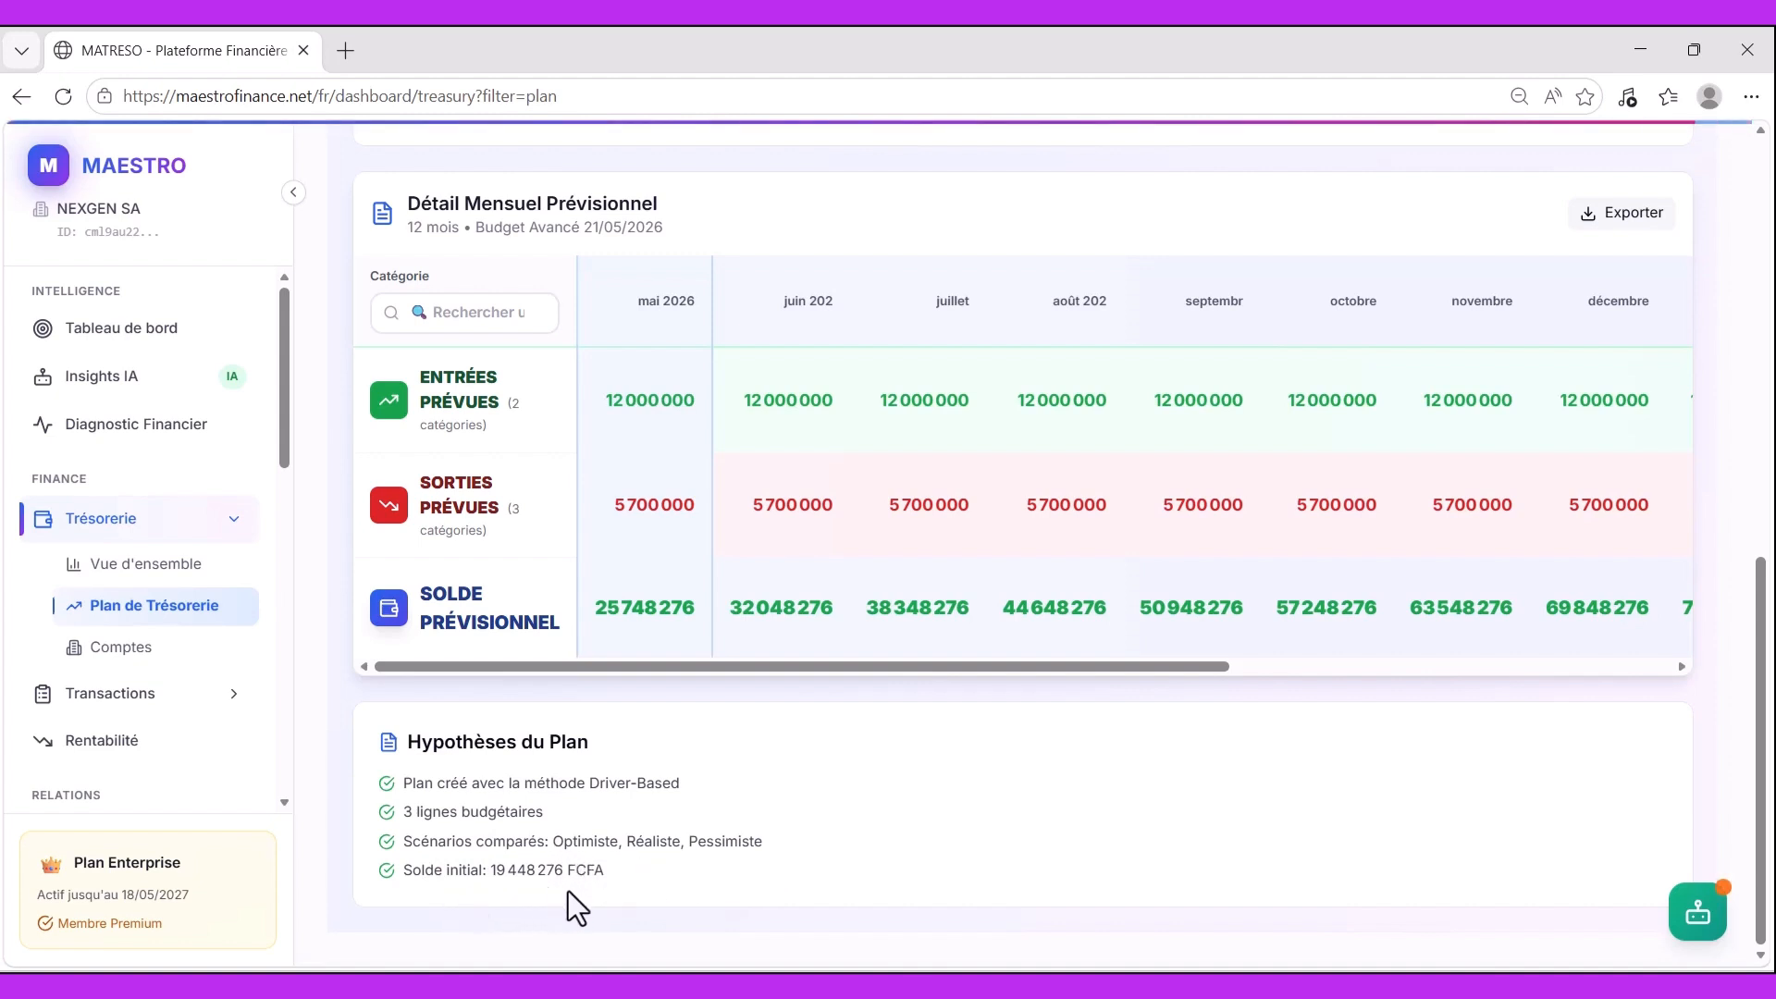
scroll(574, 889, up, 10)
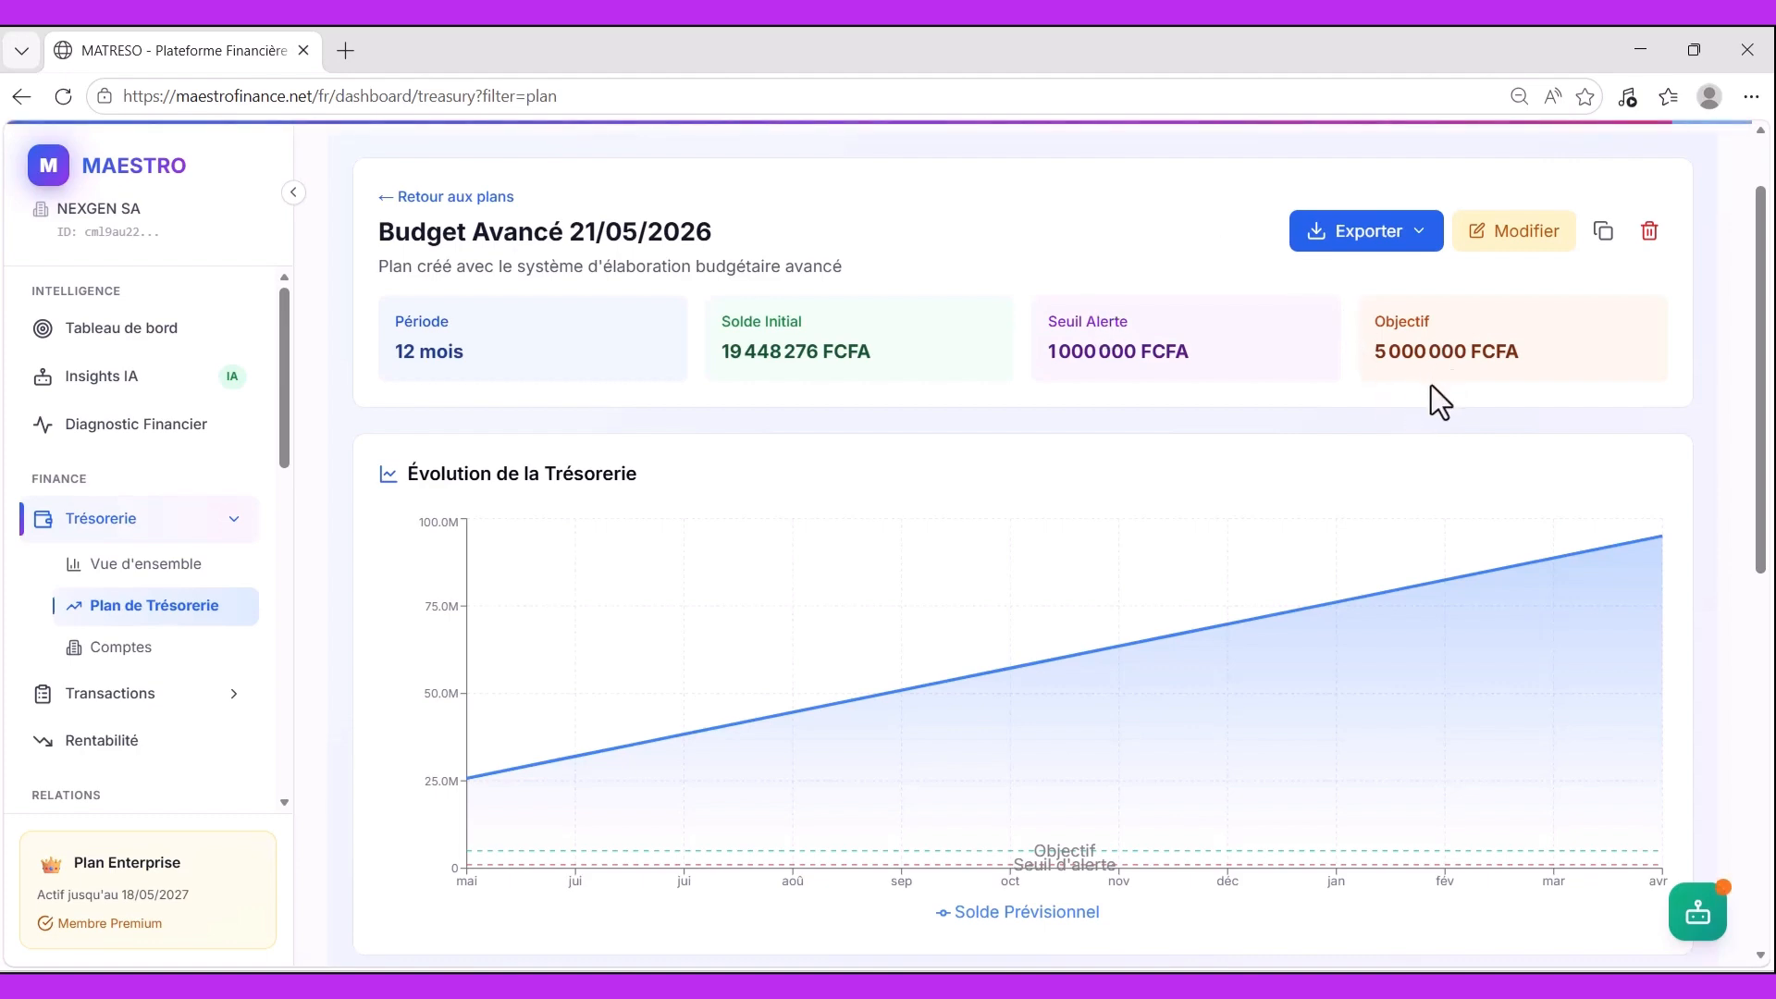
scroll(1219, 477, down, 7)
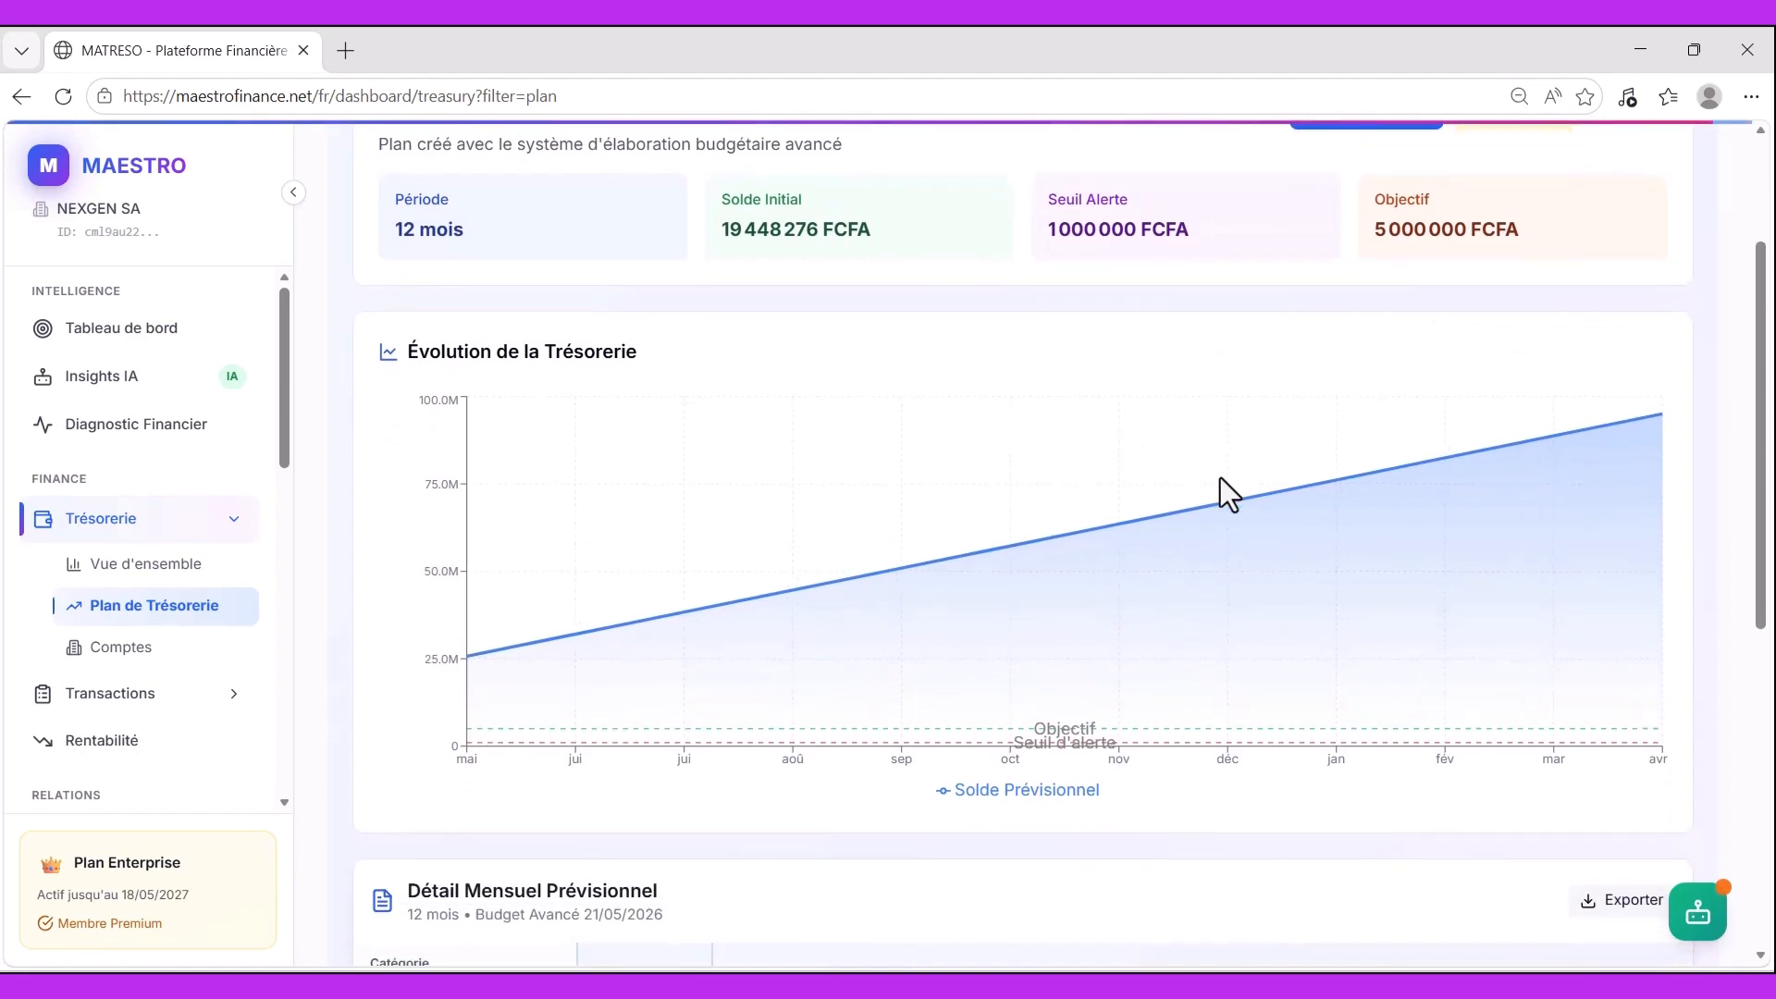
scroll(1219, 477, down, 1)
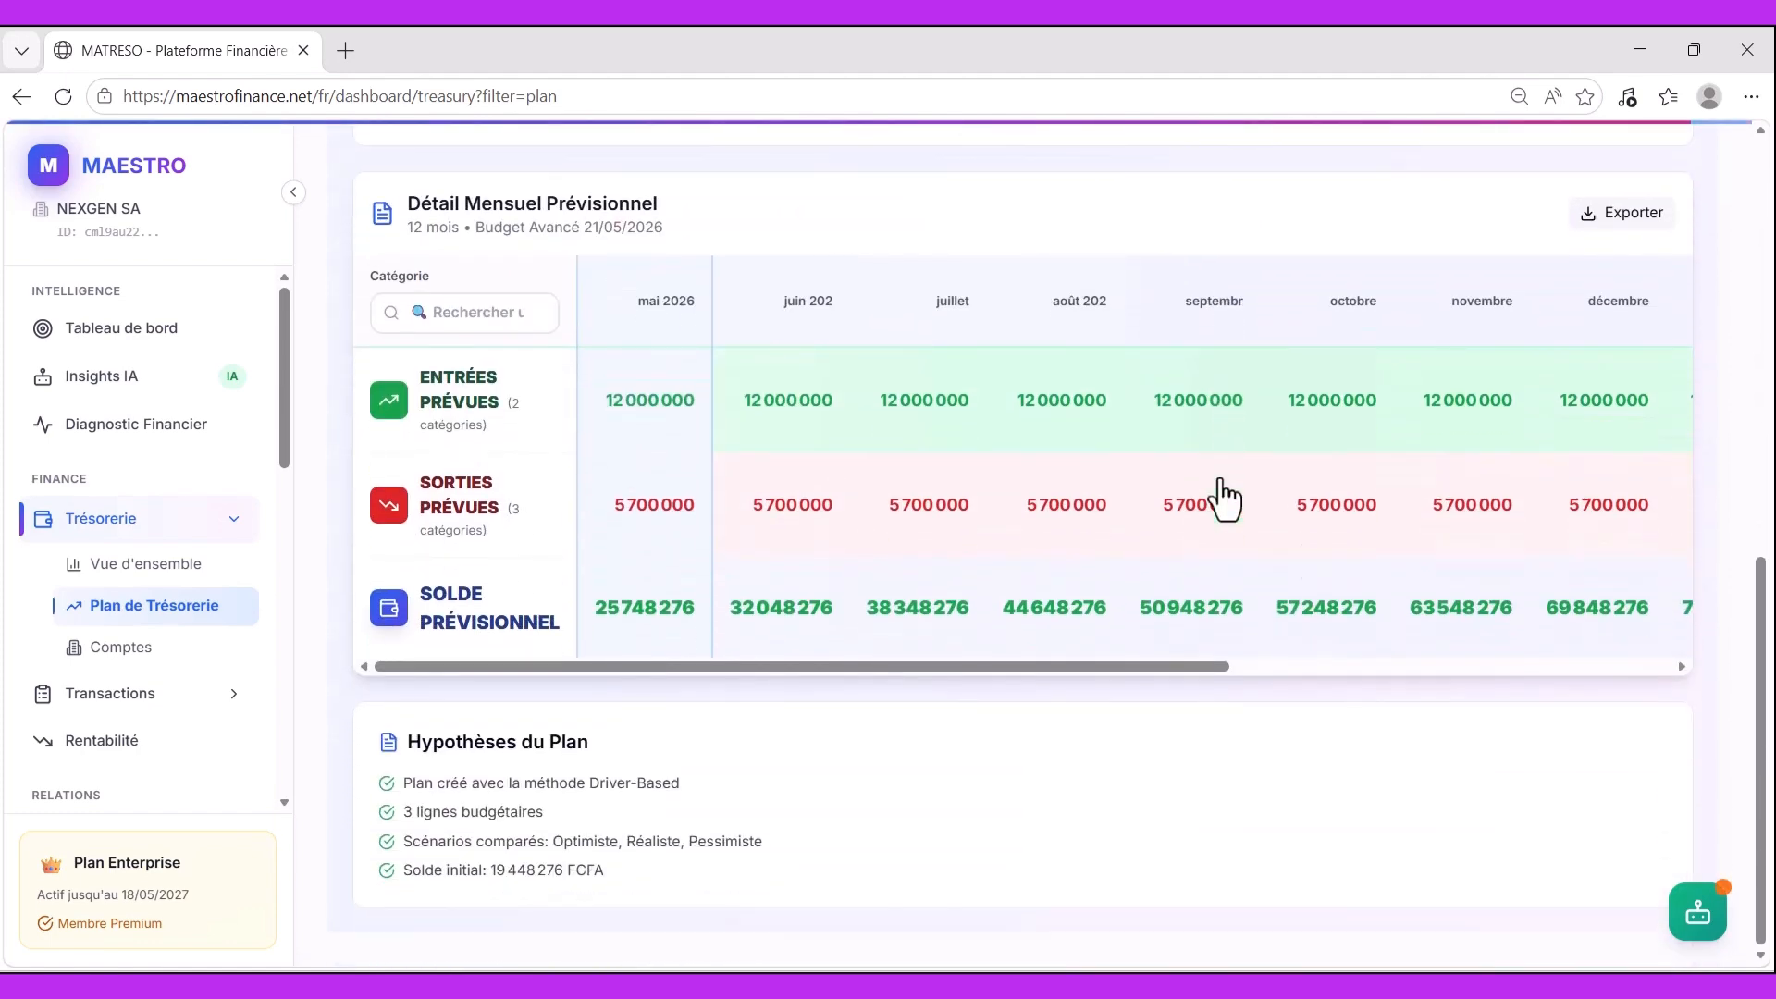
scroll(726, 573, up, 5)
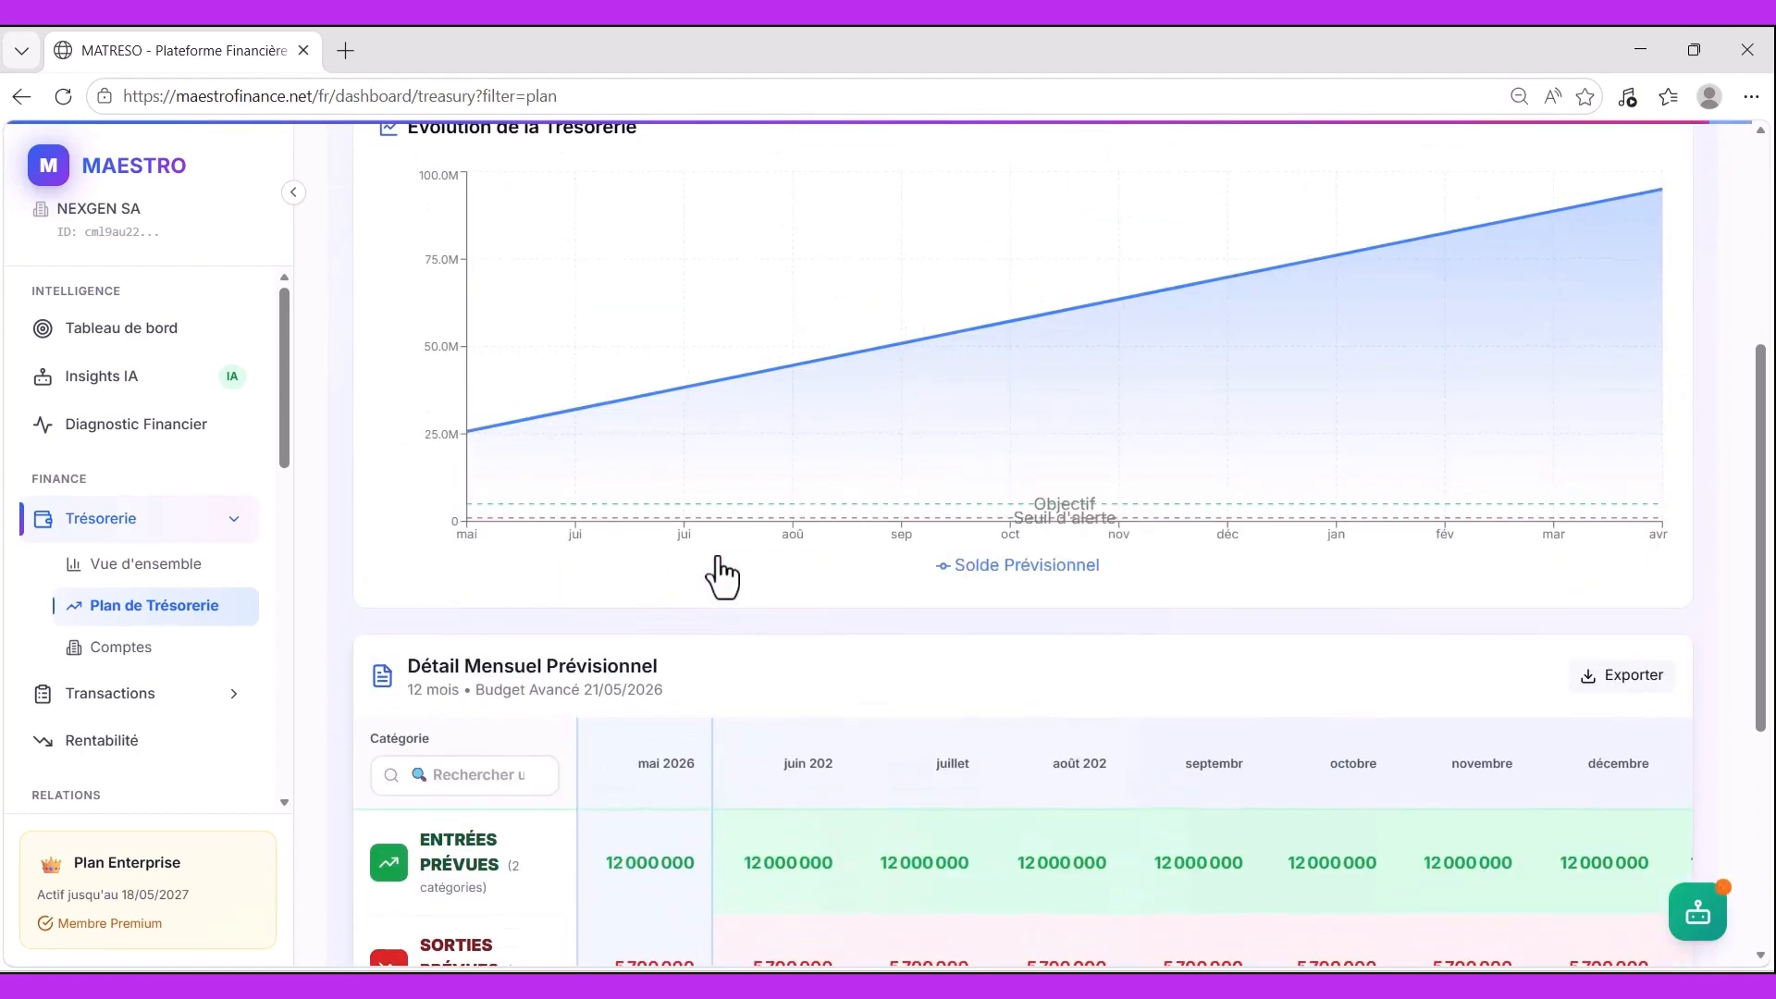
scroll(724, 553, up, 5)
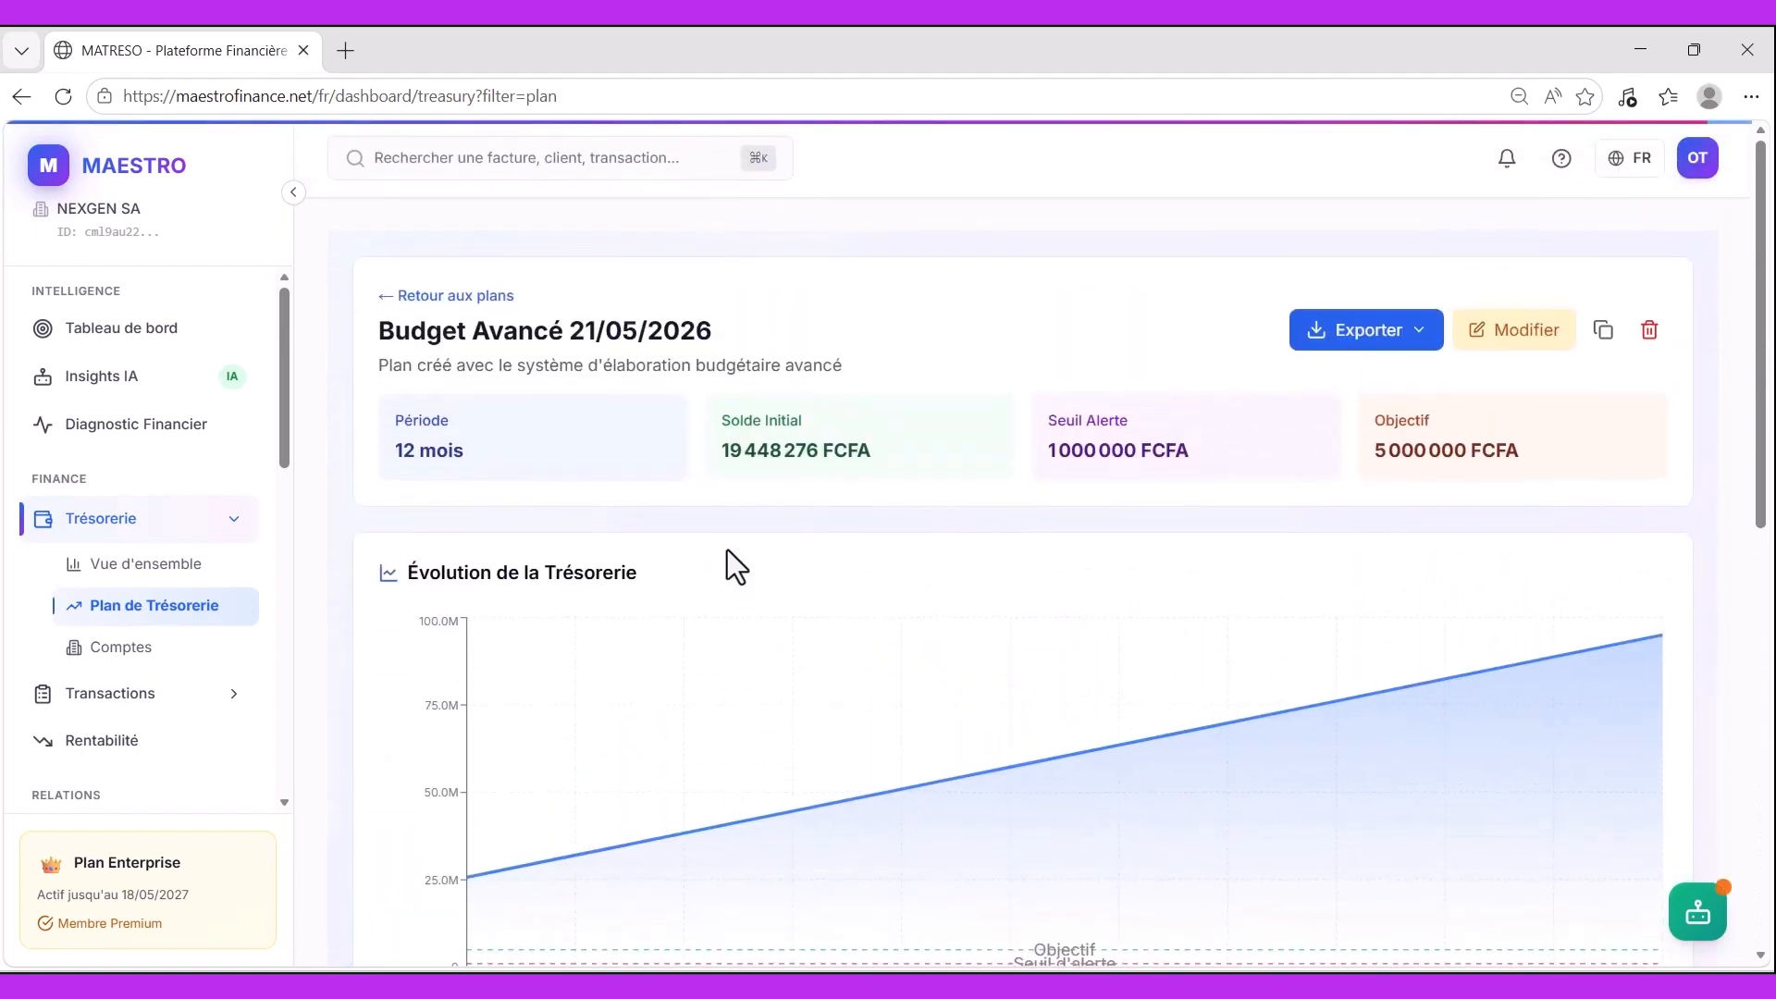